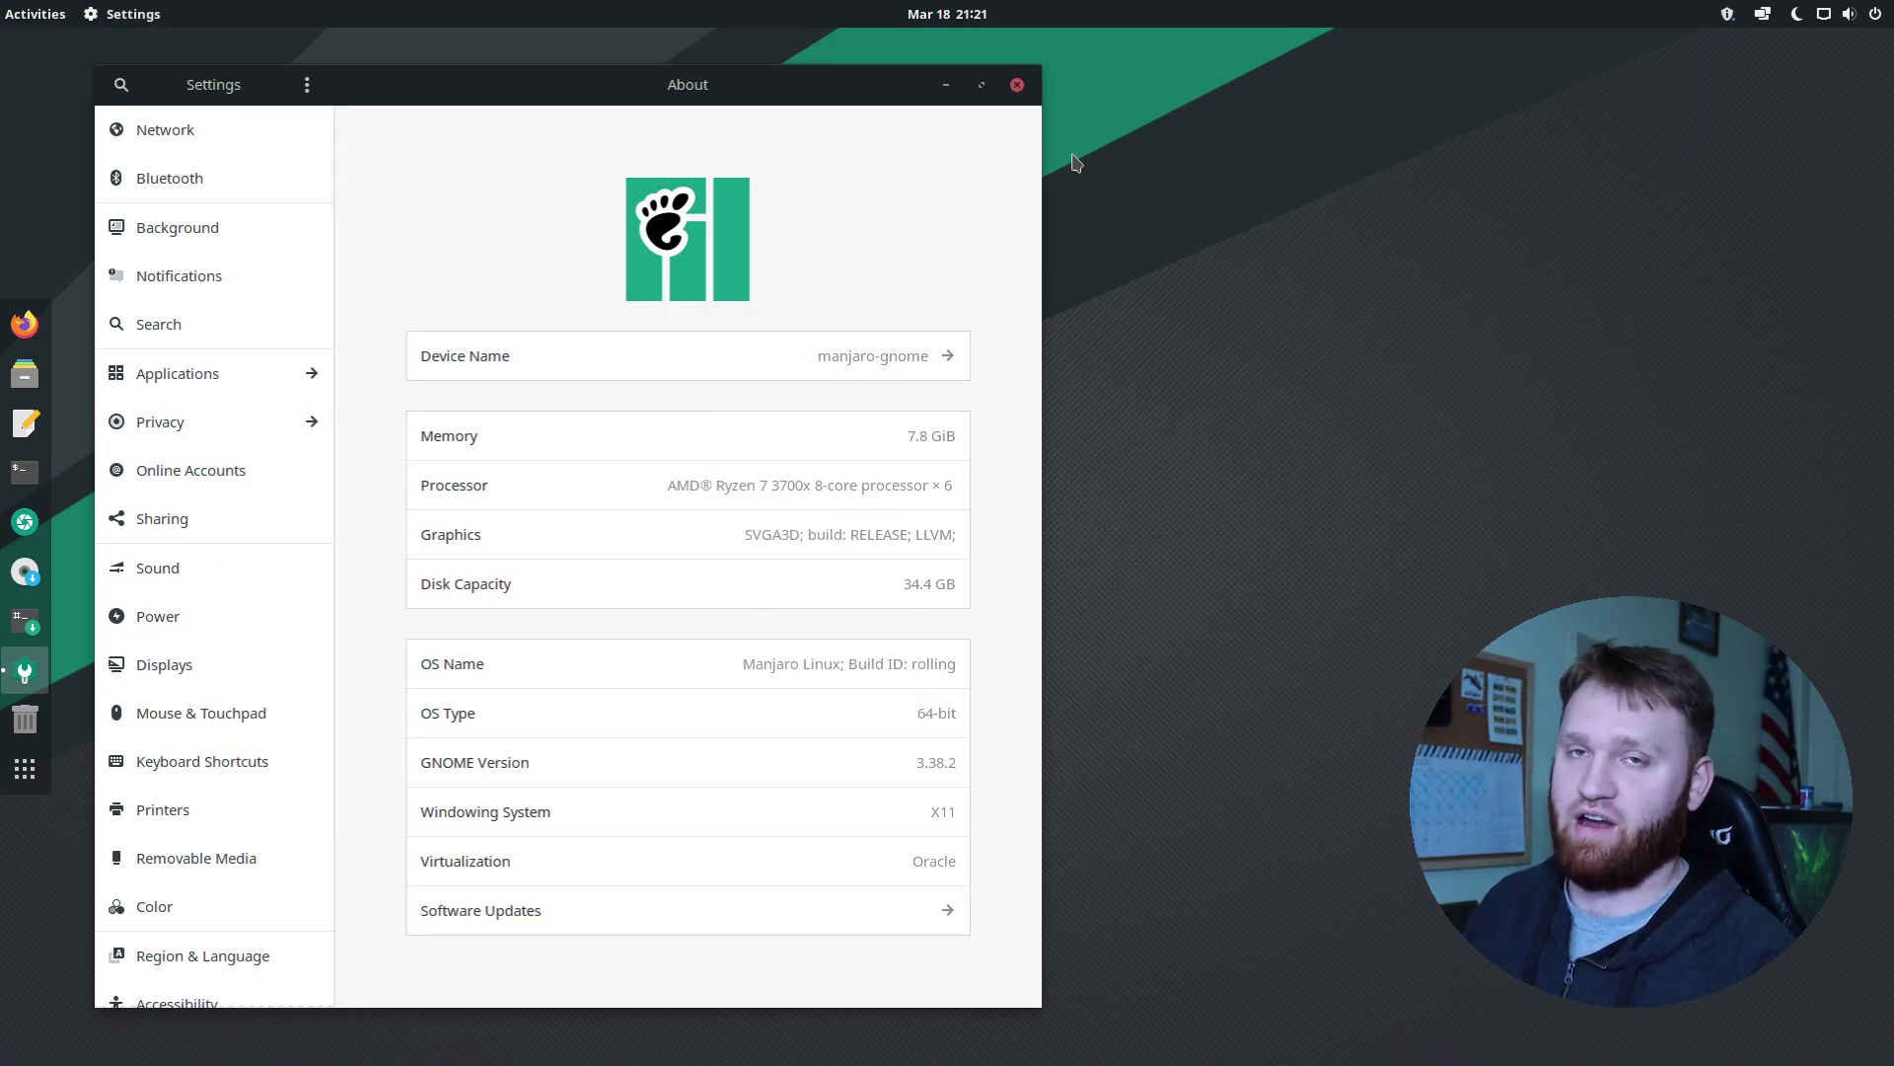
Close the GNOME Settings window showing the About page, leaving the empty desktop
left_click(1016, 85)
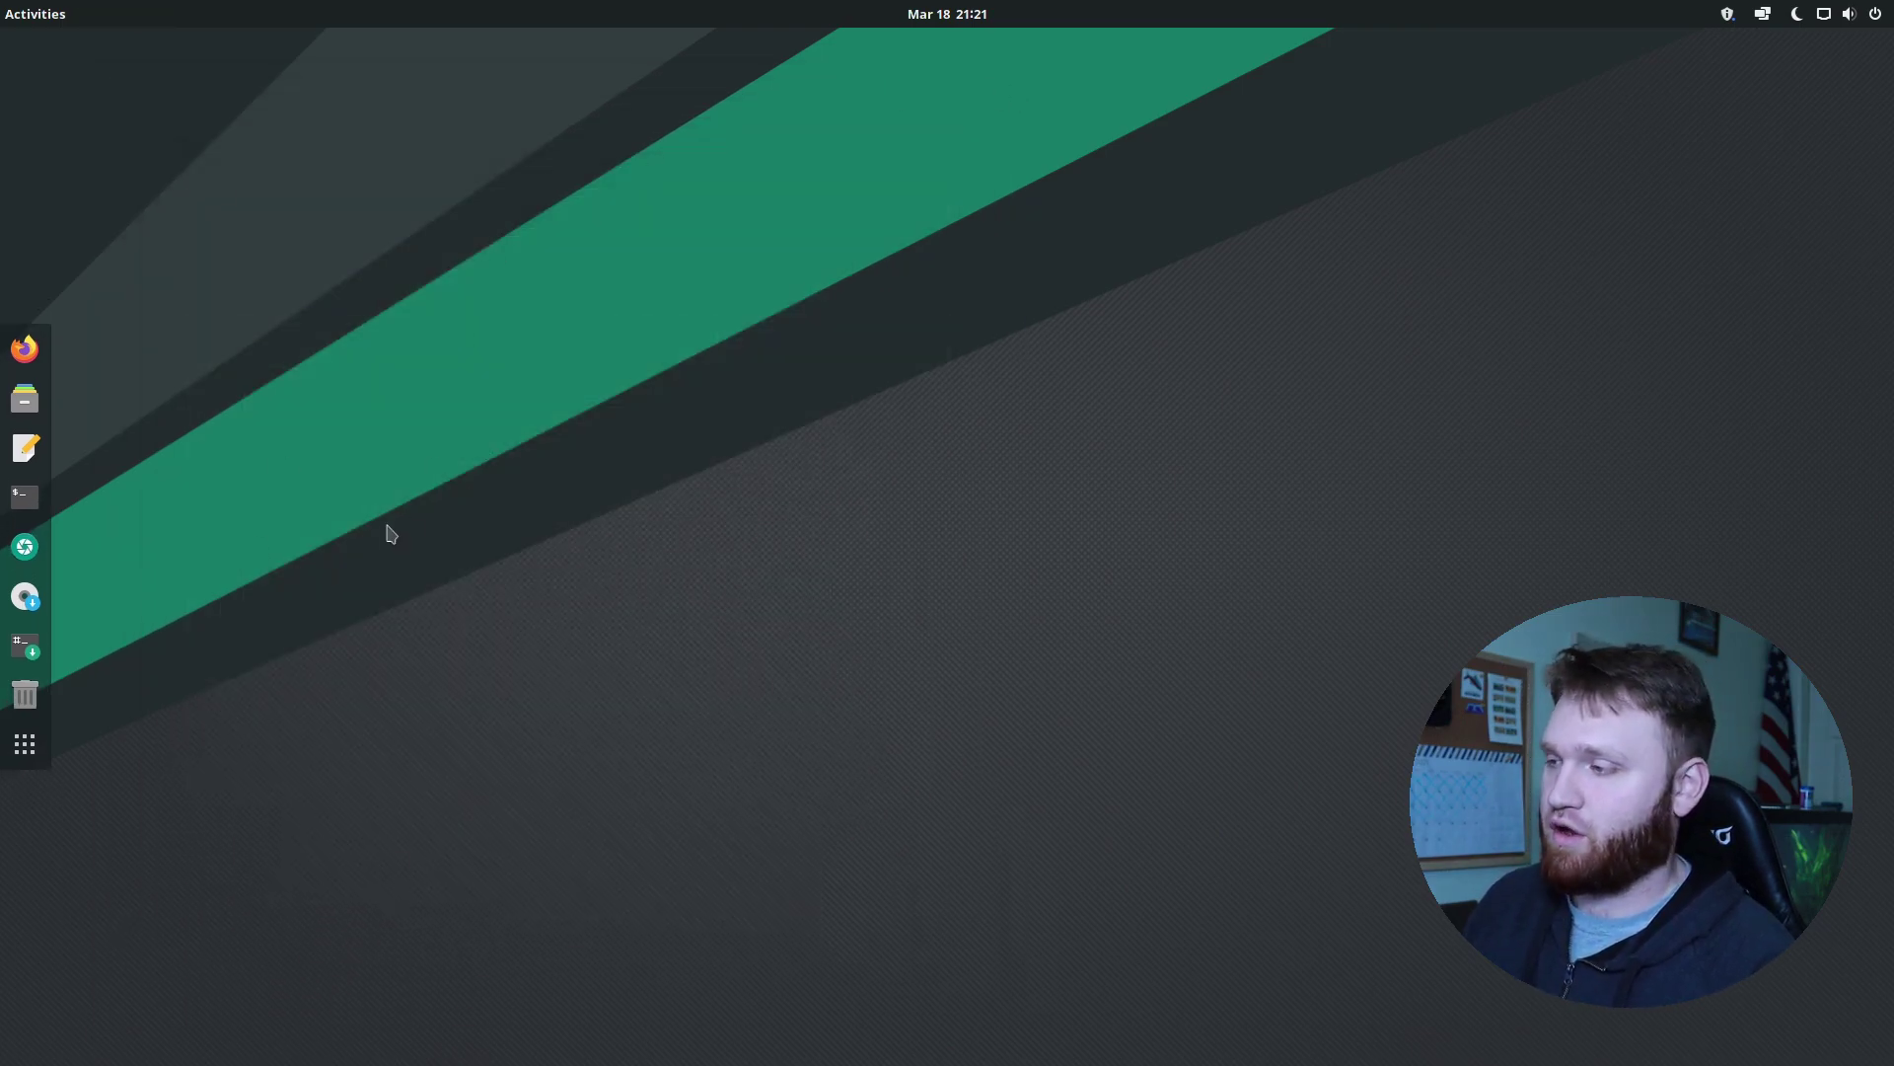
Launch the Manjaro installer from the dock and advance to the partitioning page
left_click(25, 597)
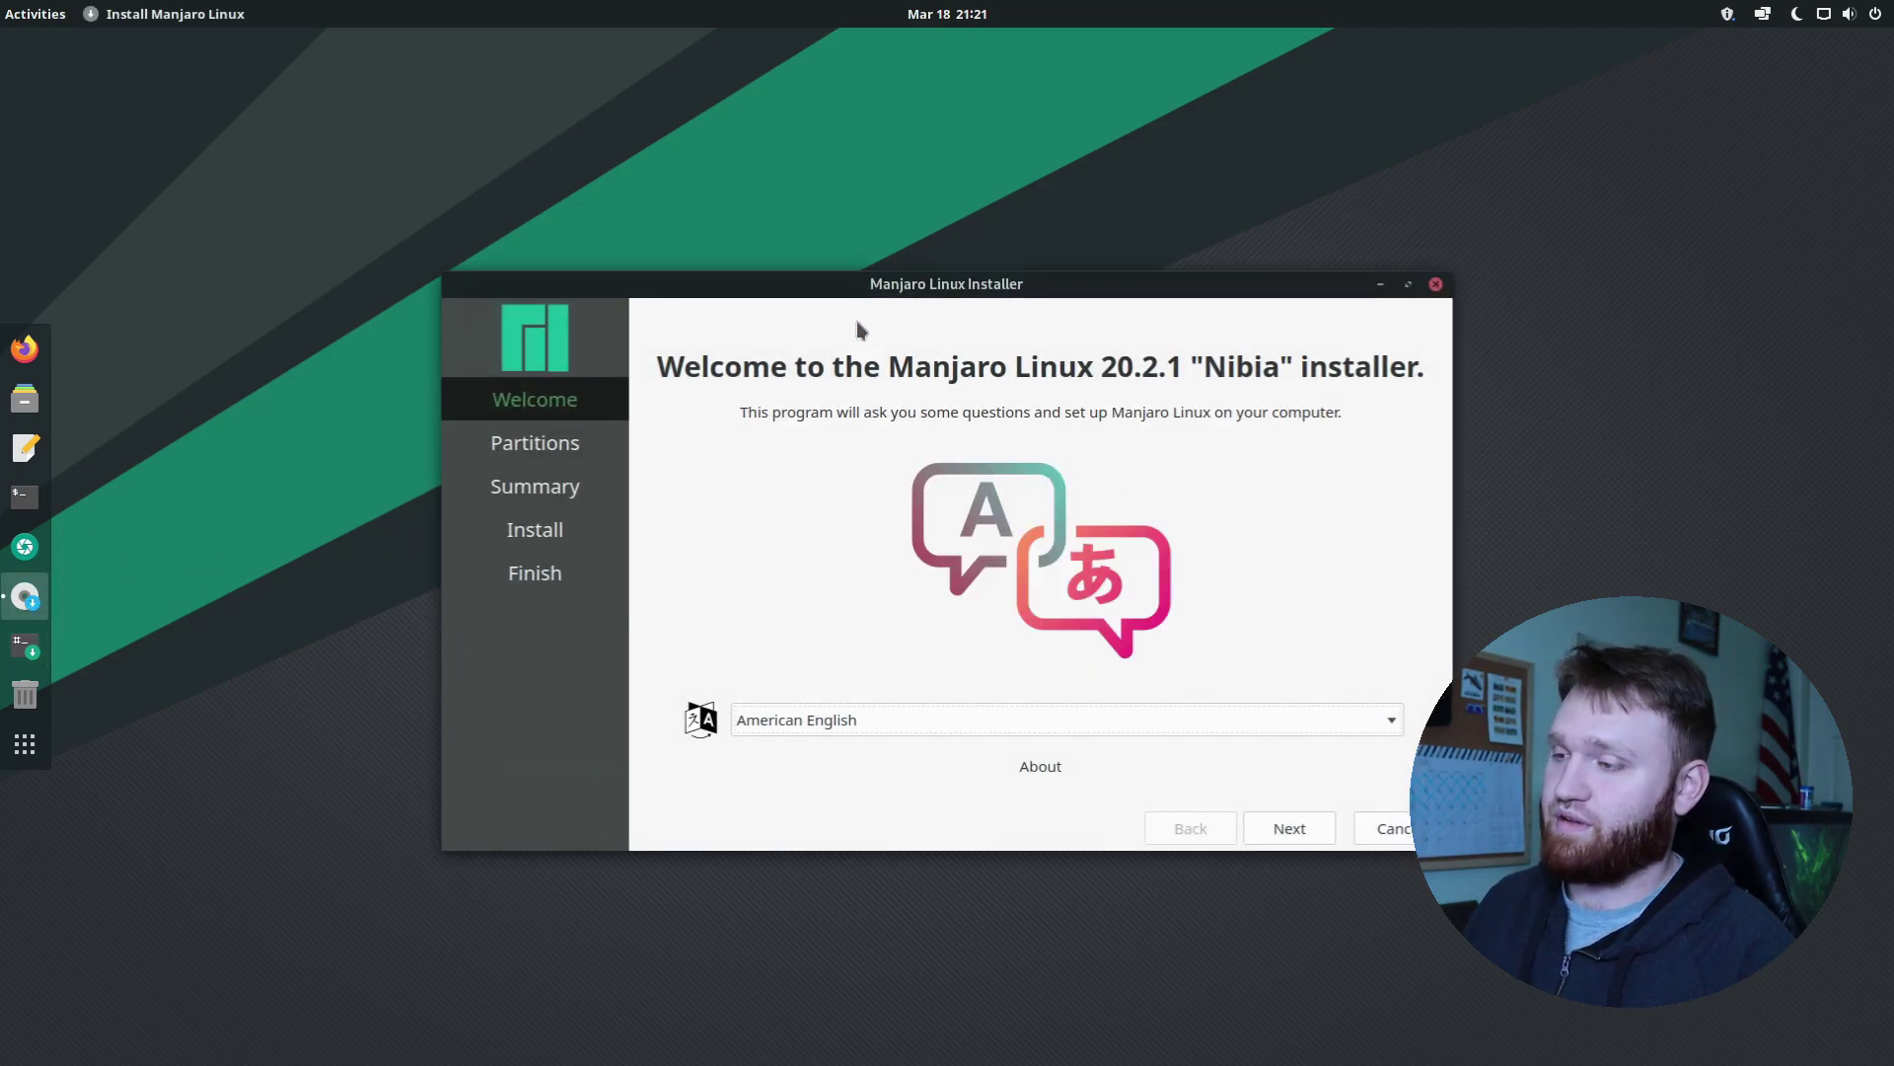
left_click_drag(857, 287, 612, 179)
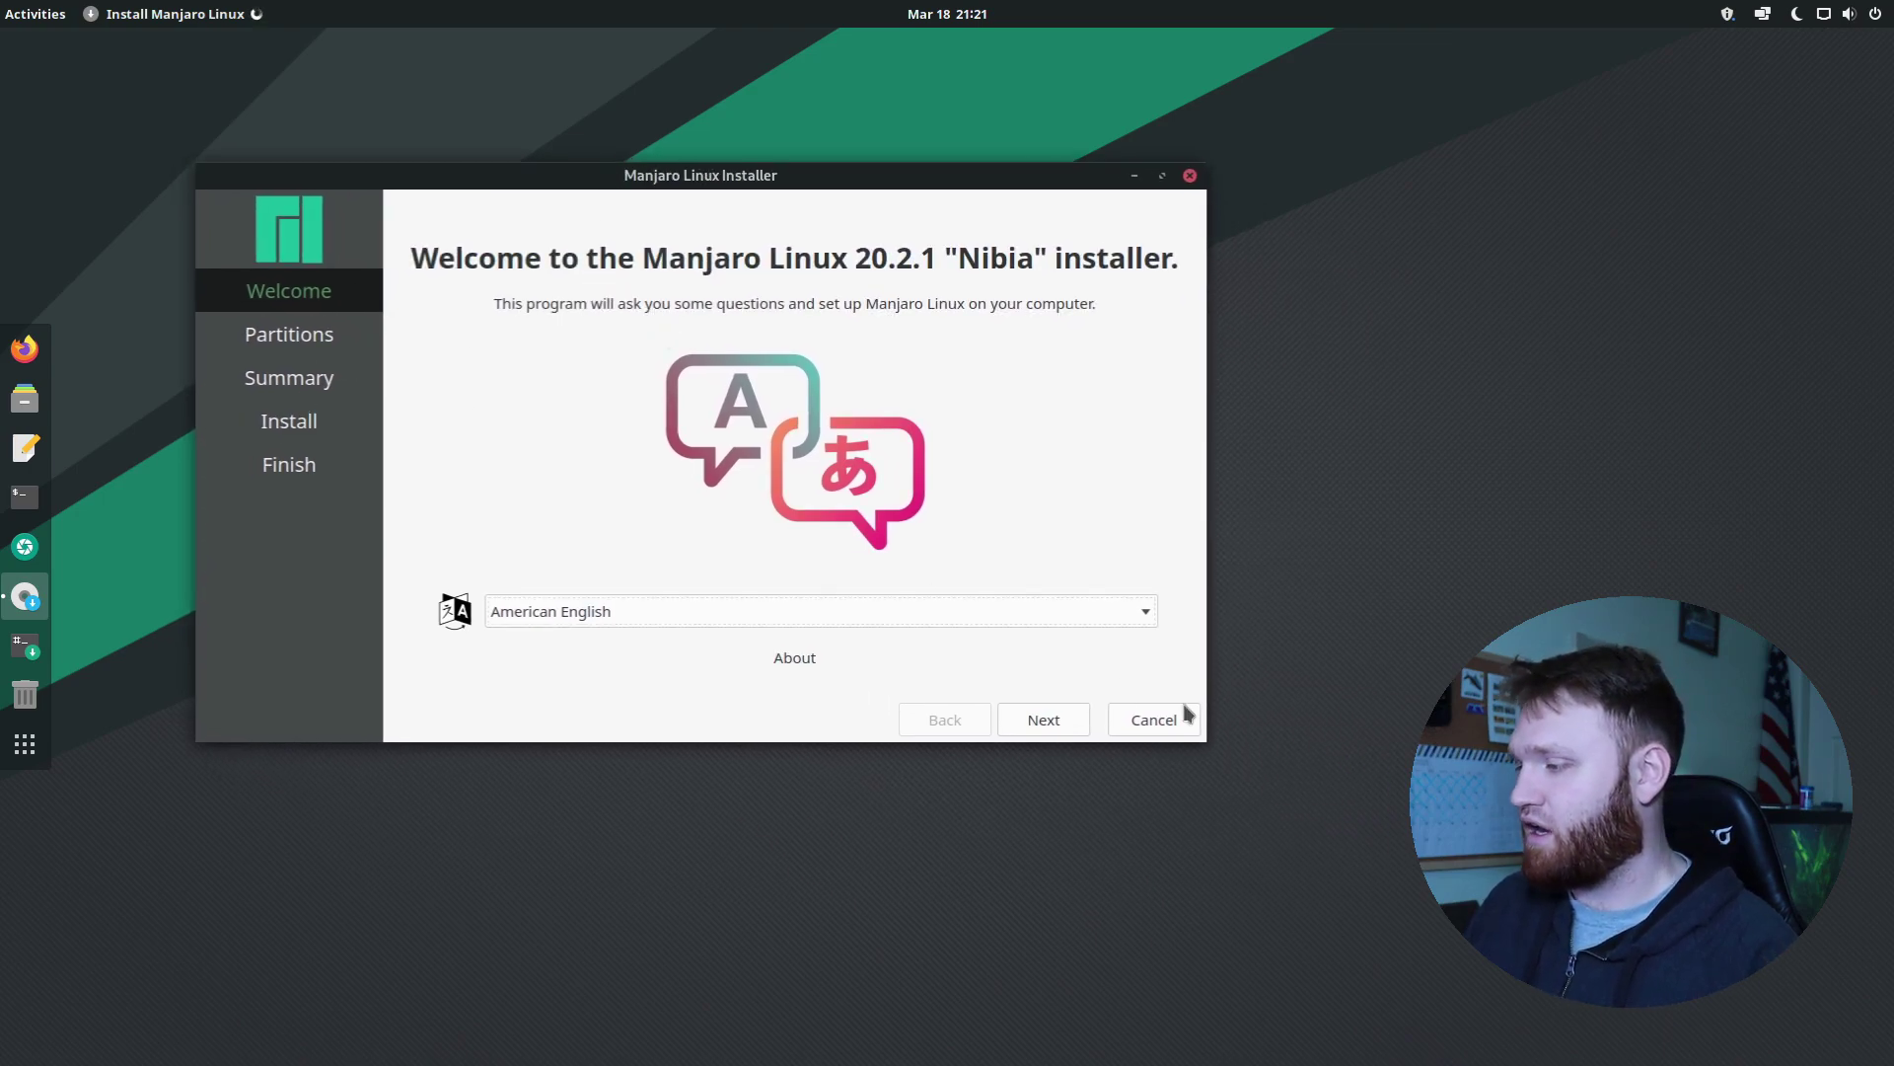
left_click(1049, 726)
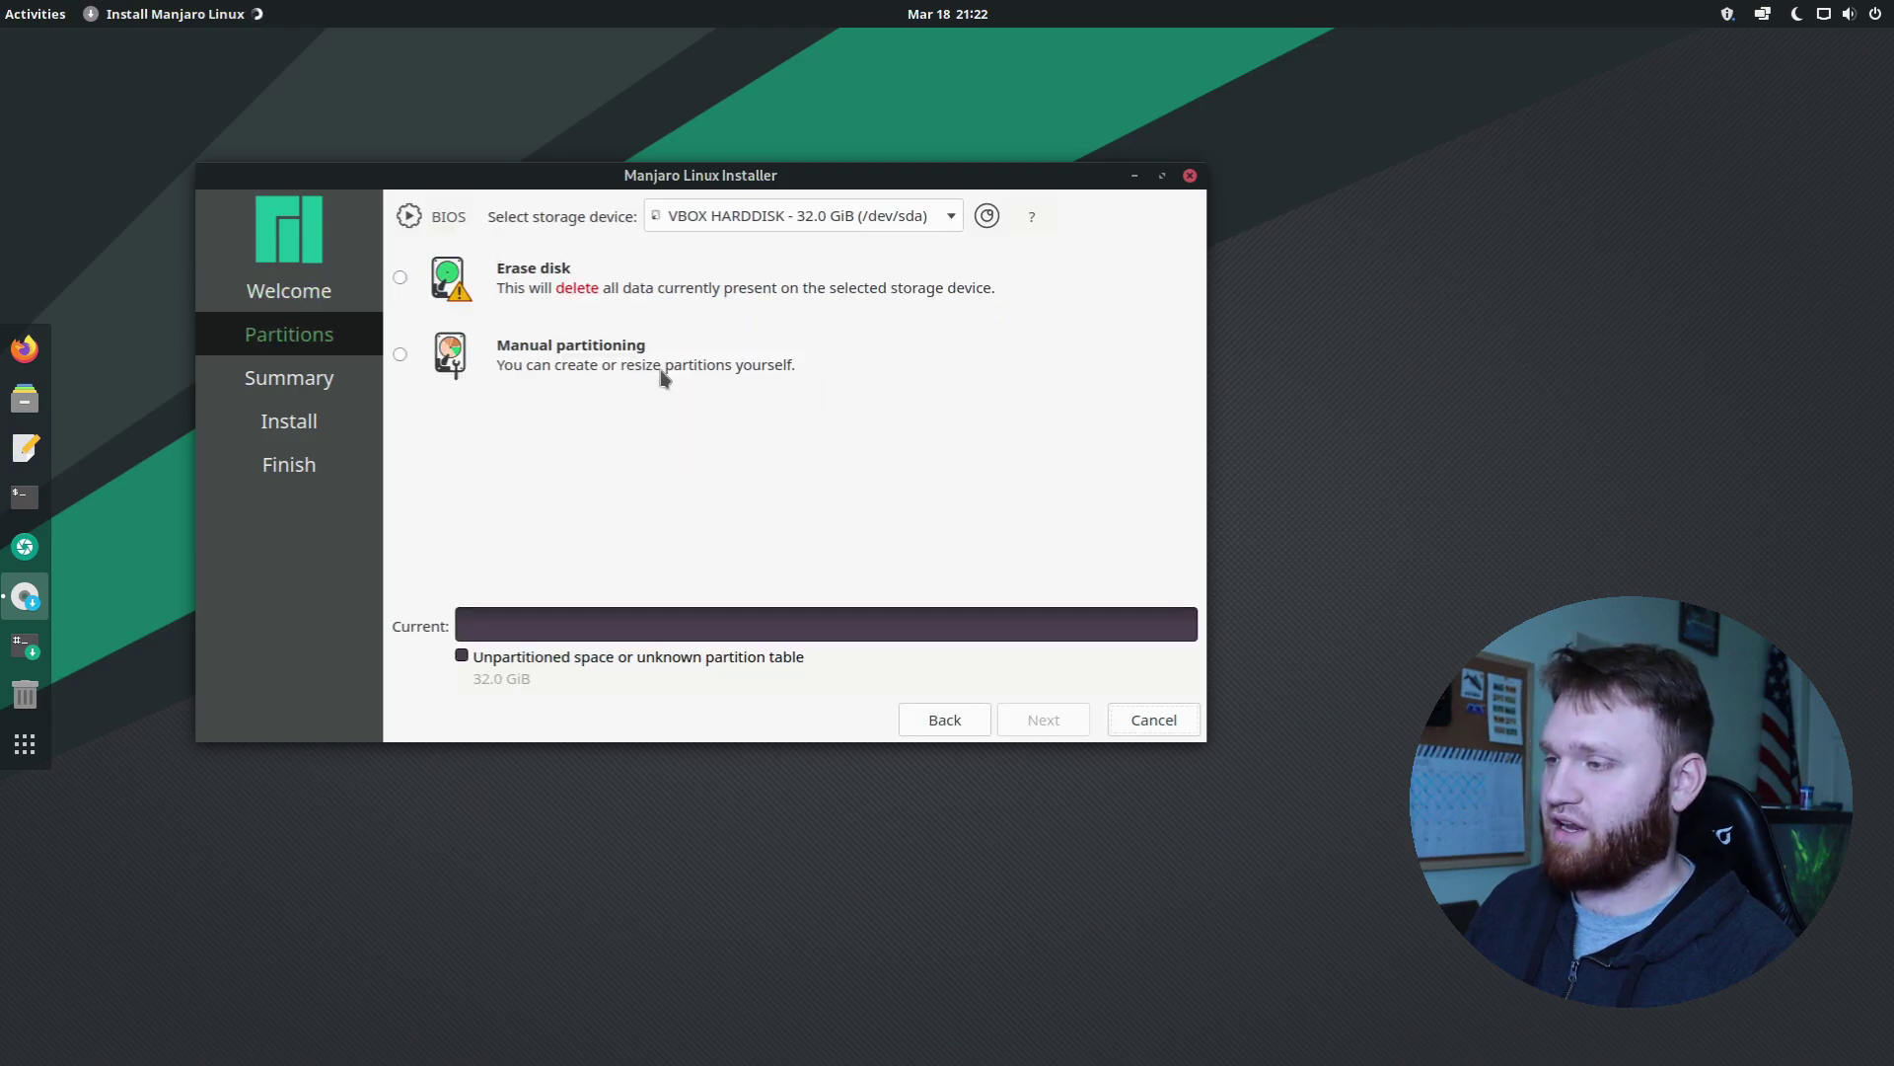
Choose Erase disk with No Swap and keep the boot loader on the MBR
left_click(409, 279)
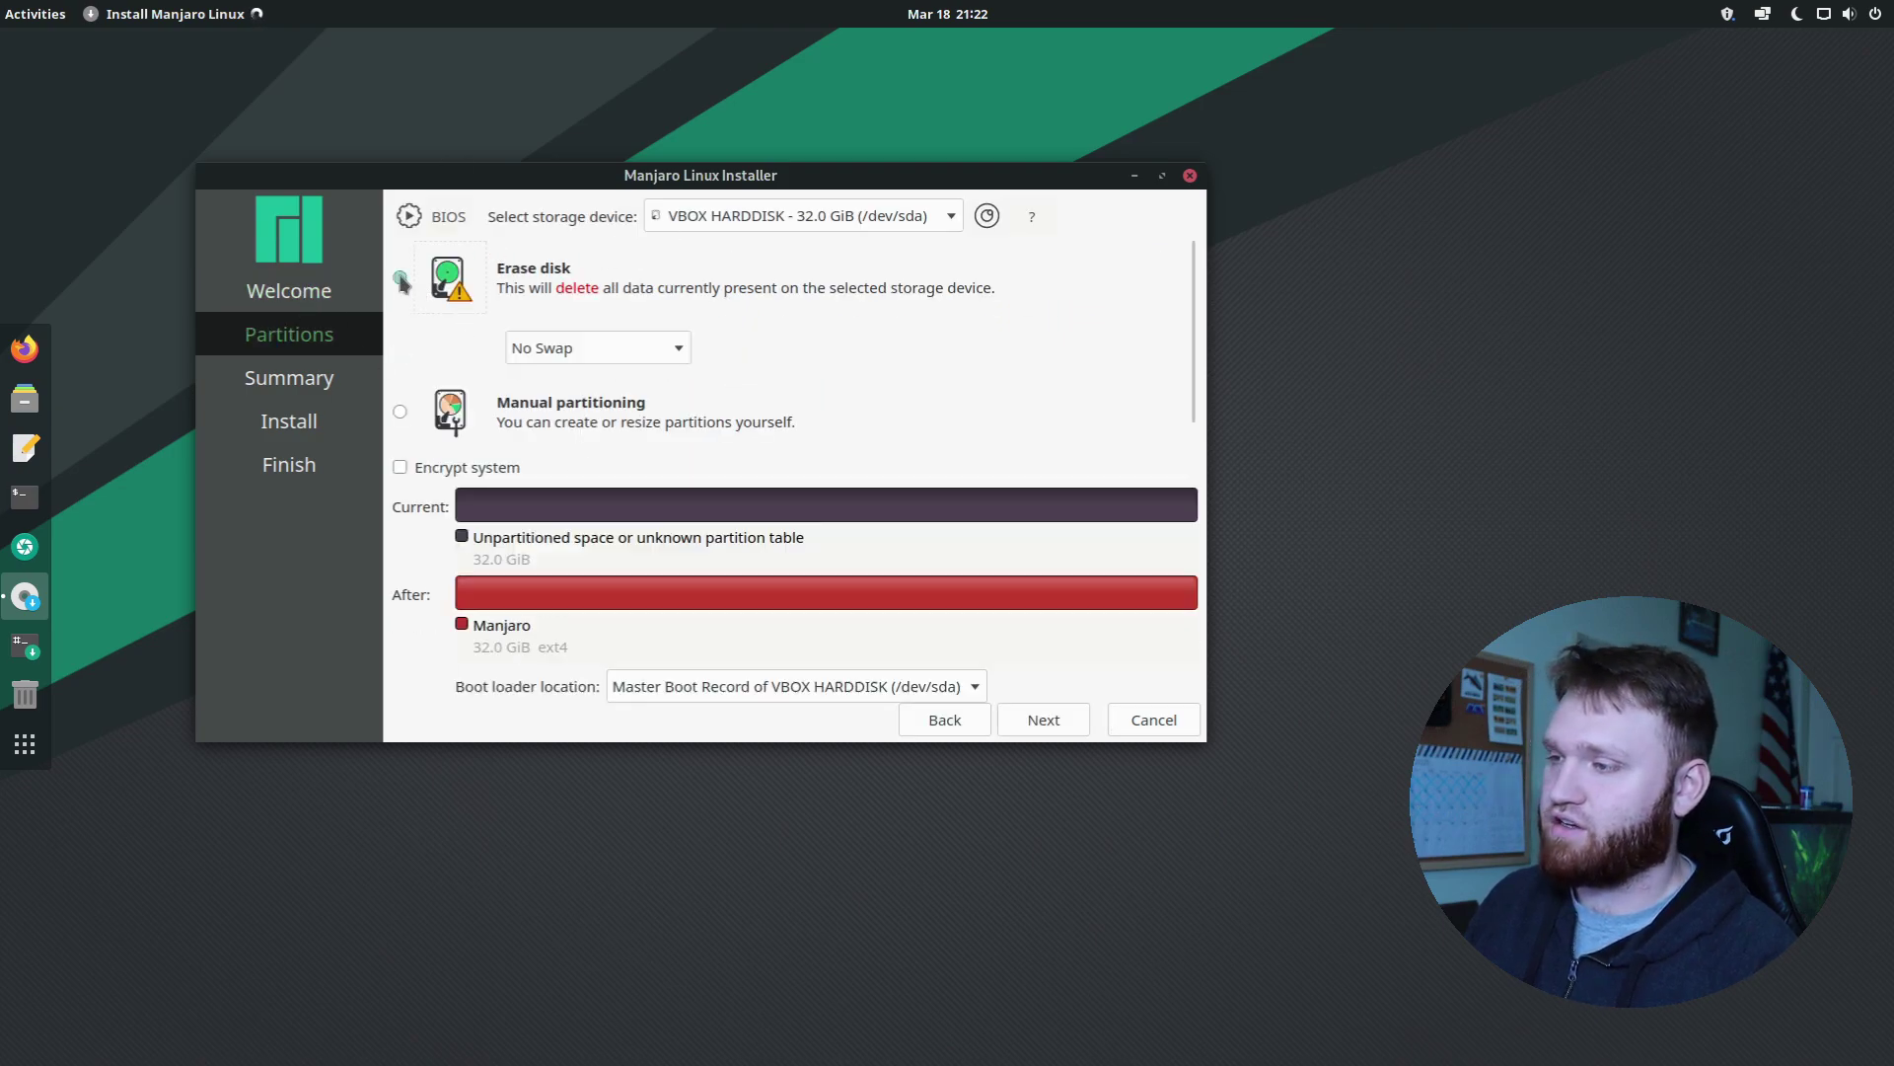
left_click(542, 350)
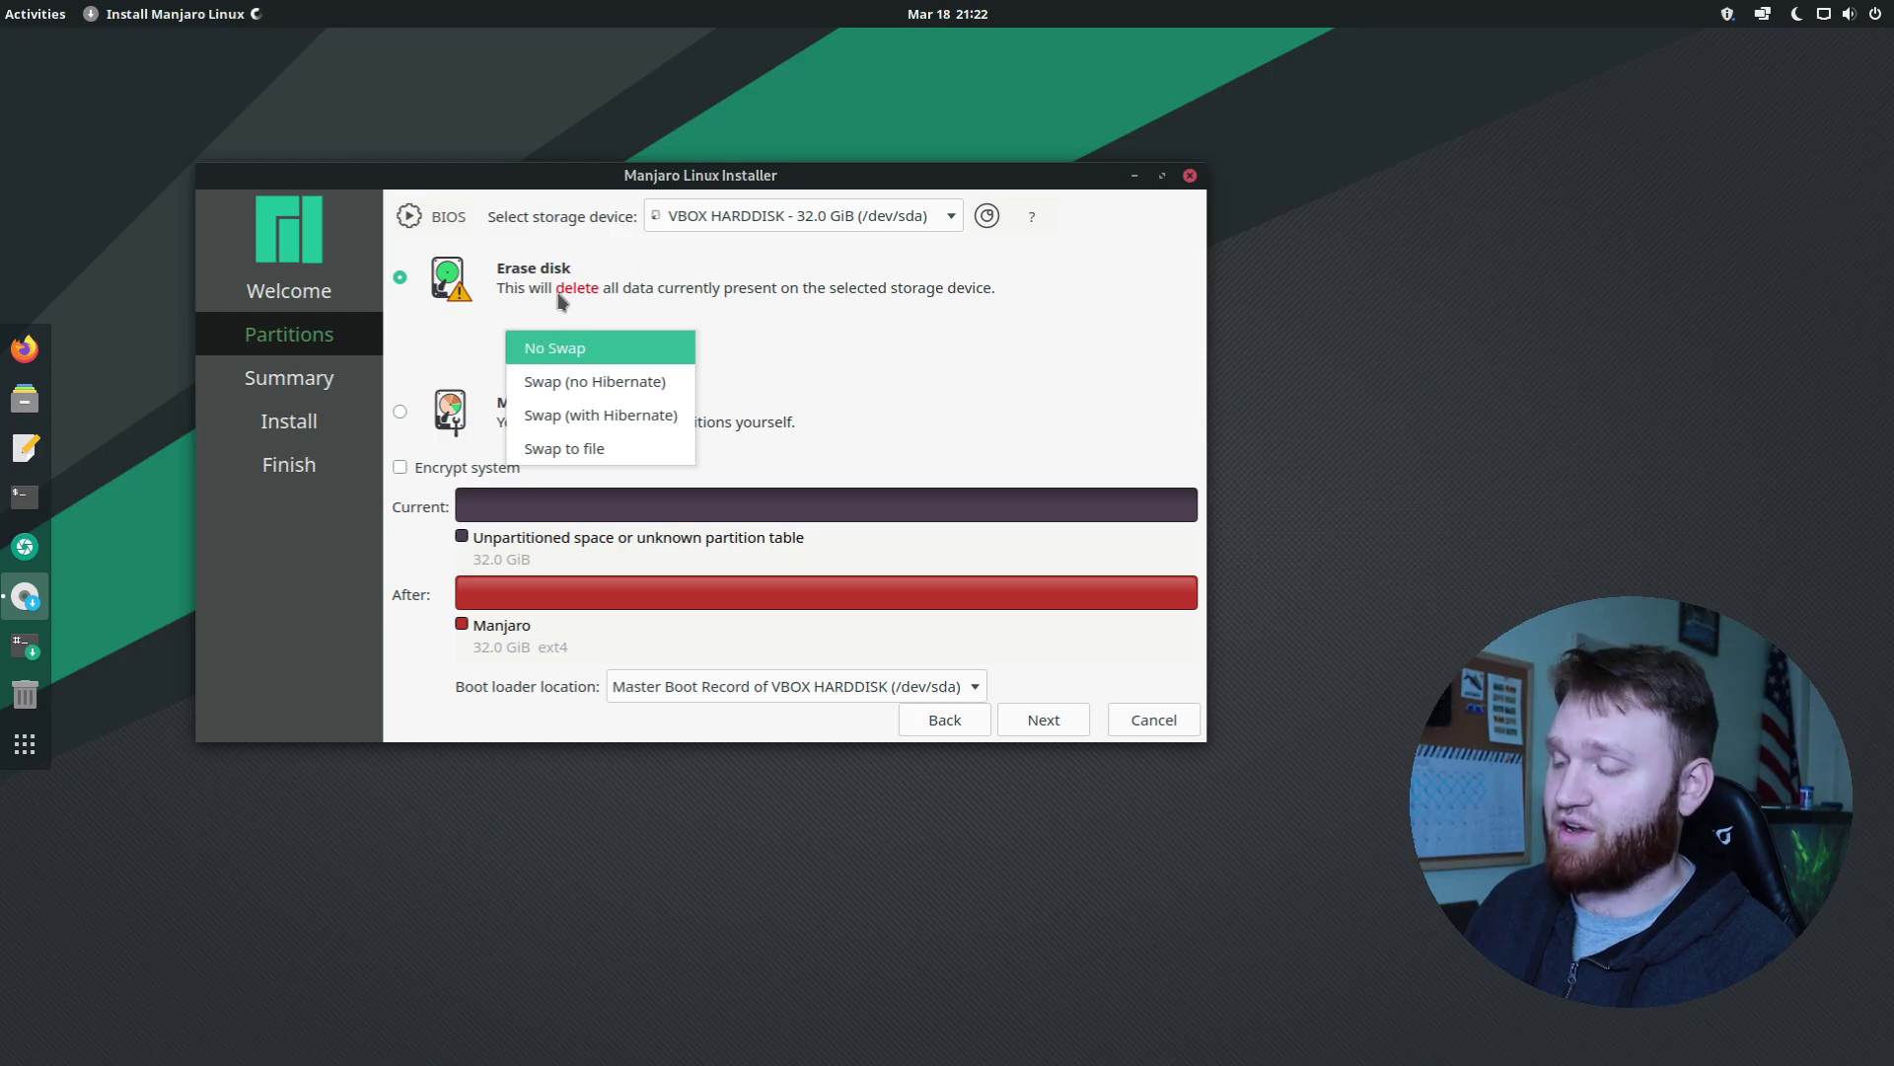
left_click(565, 304)
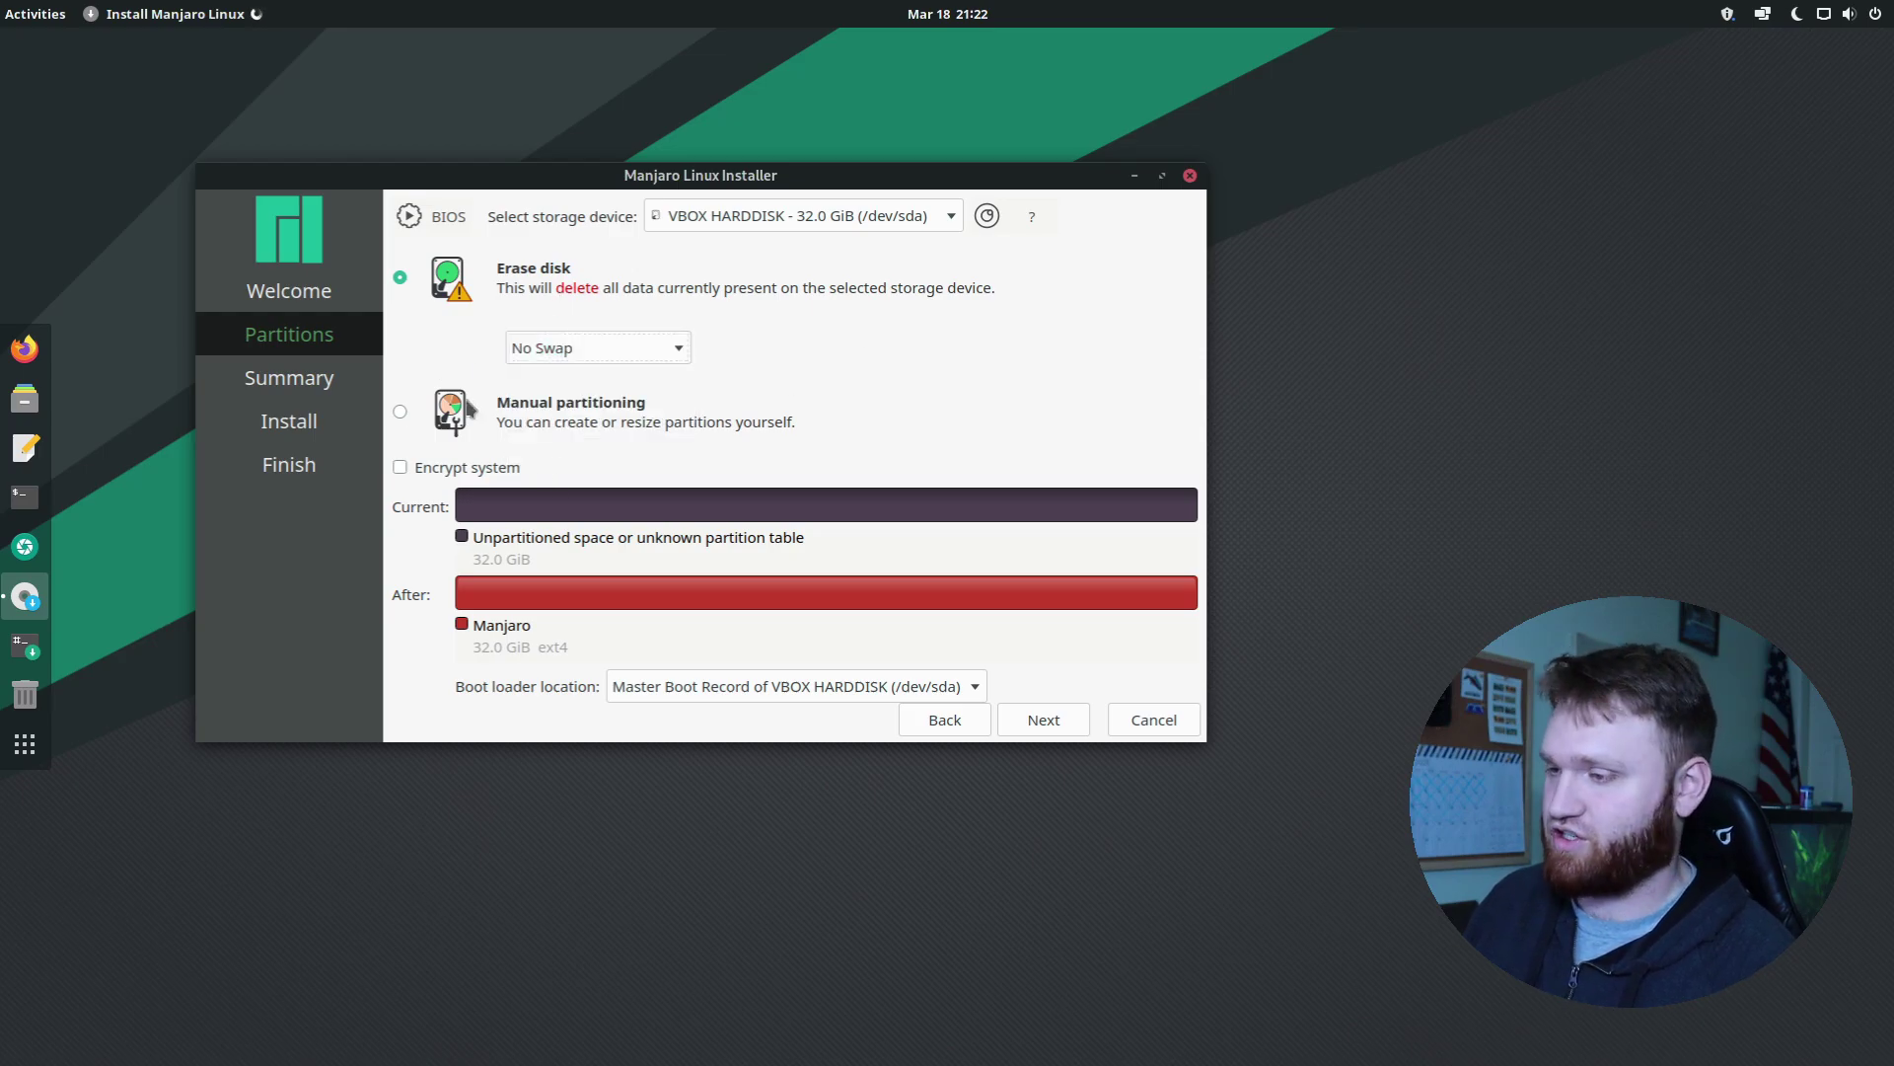
left_click(856, 690)
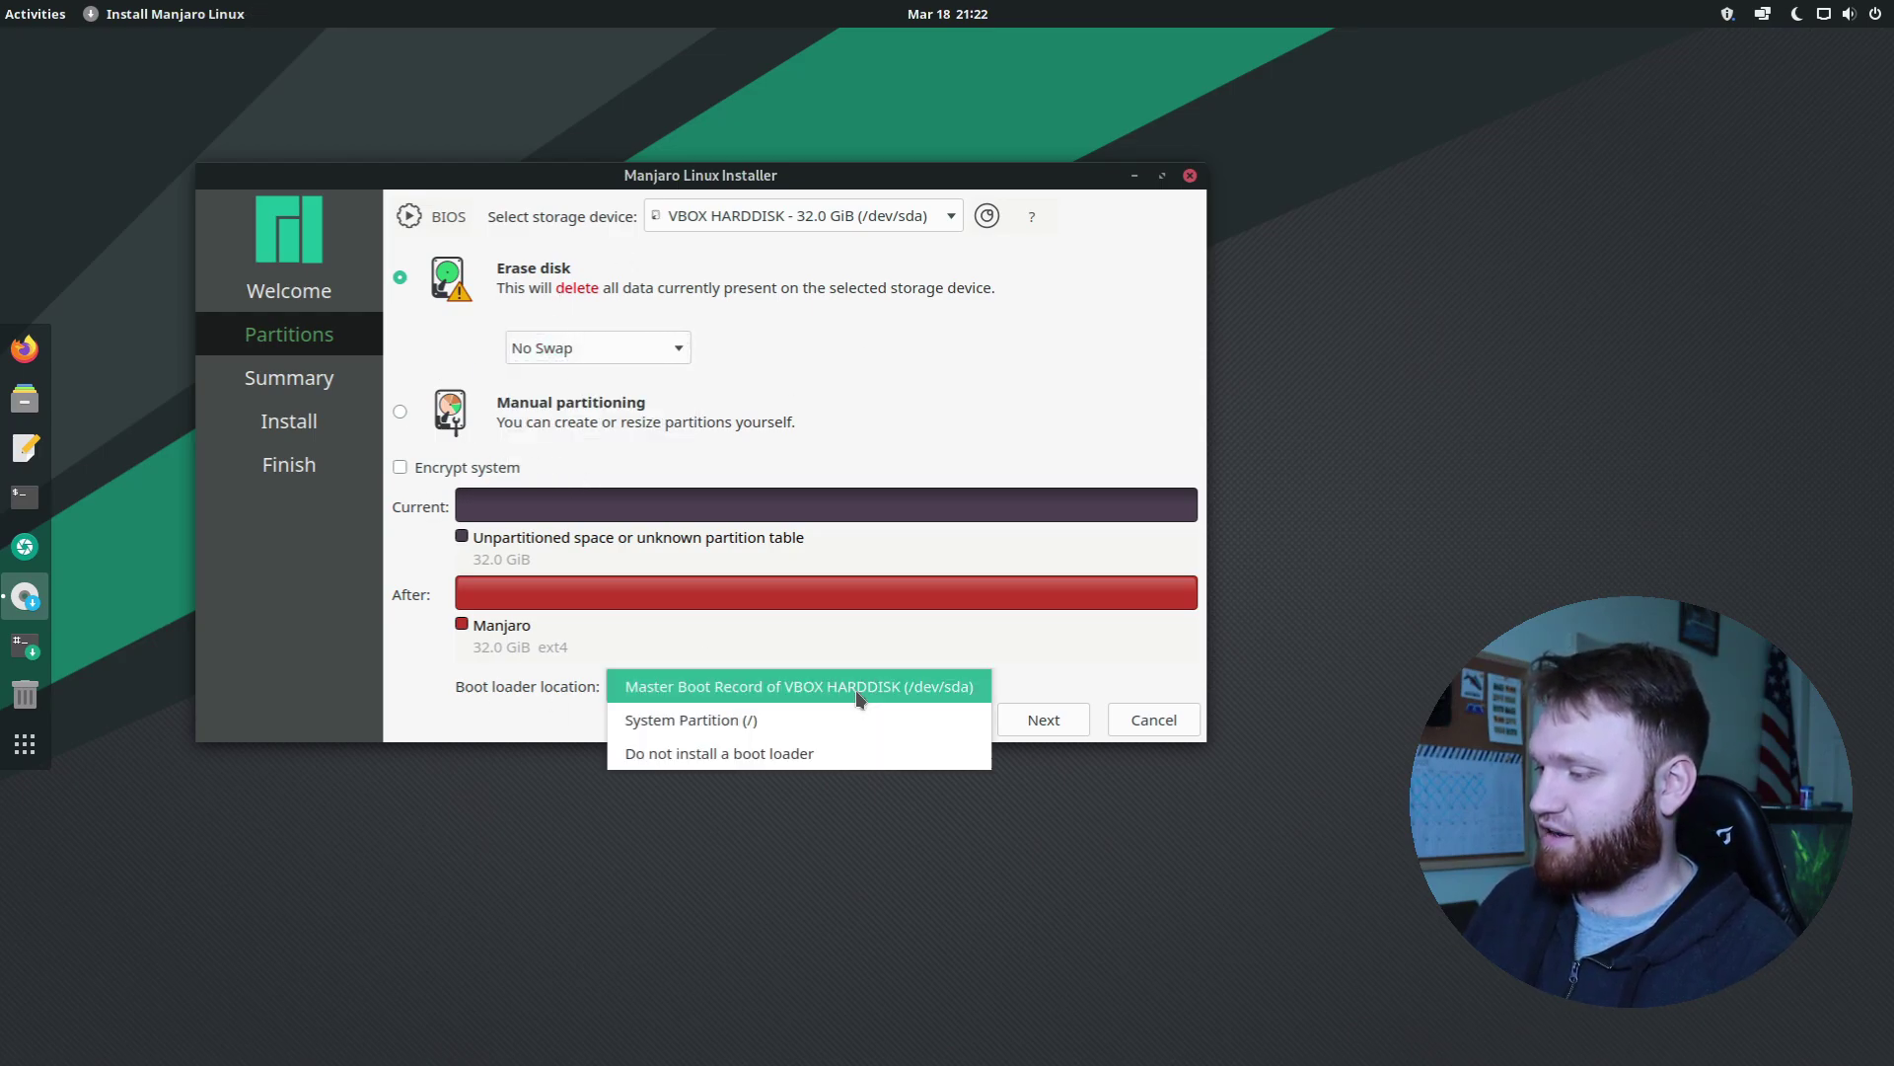
left_click(780, 692)
Review the summary and confirm installing Manjaro 20.2.1 onto the erased disk
left_click(1048, 723)
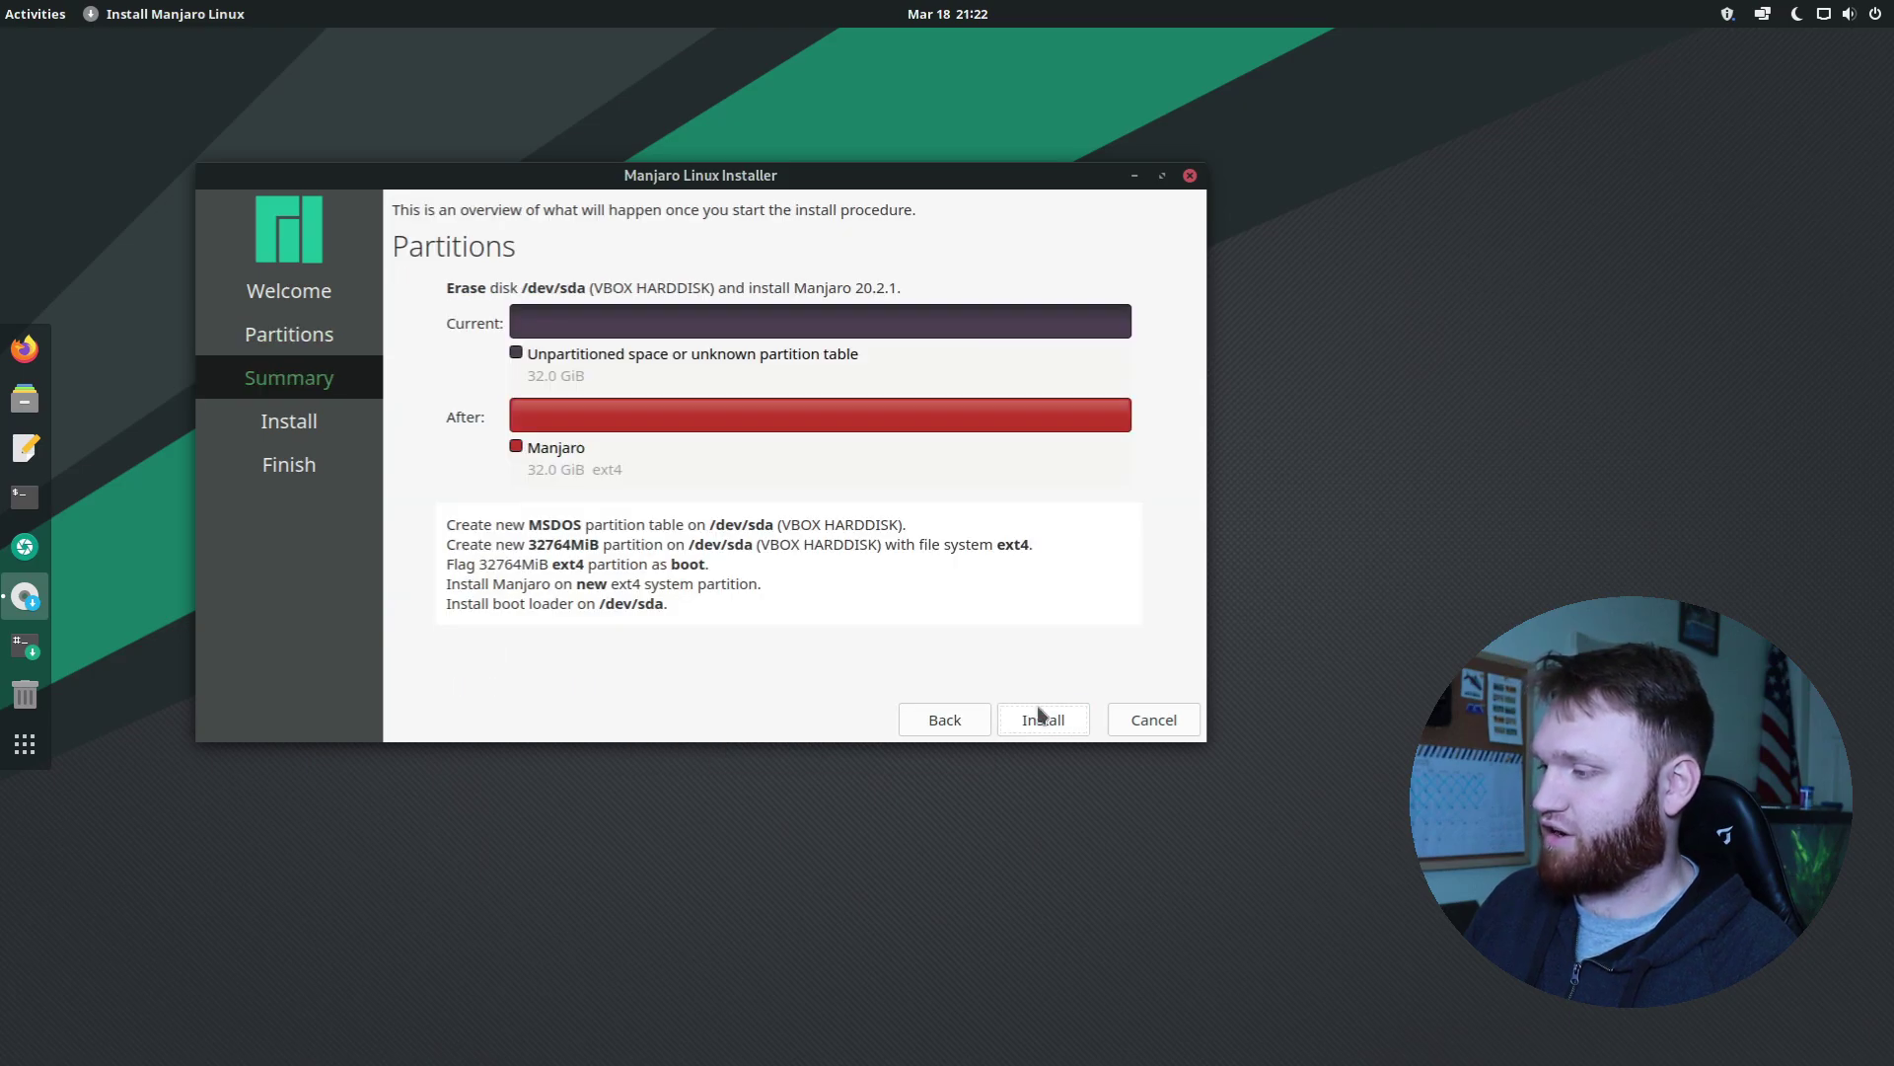
left_click(1048, 723)
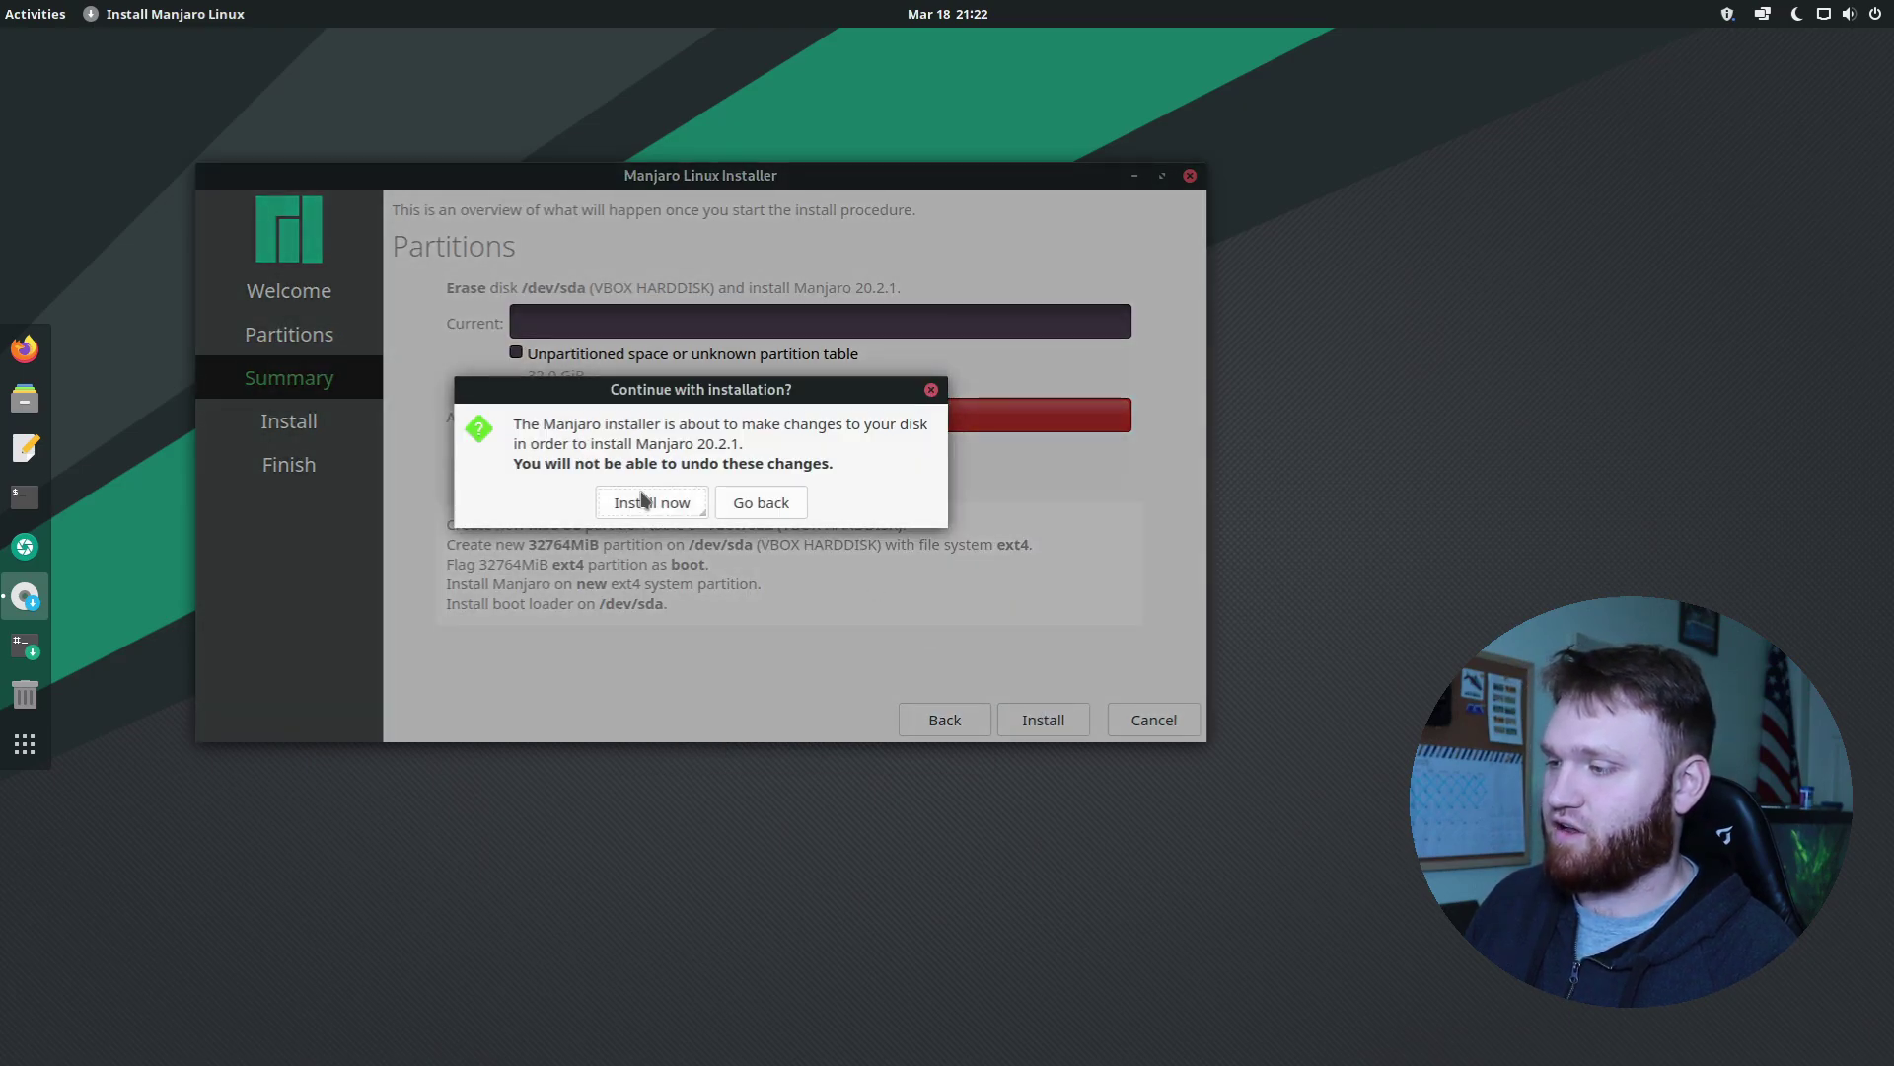
left_click(647, 499)
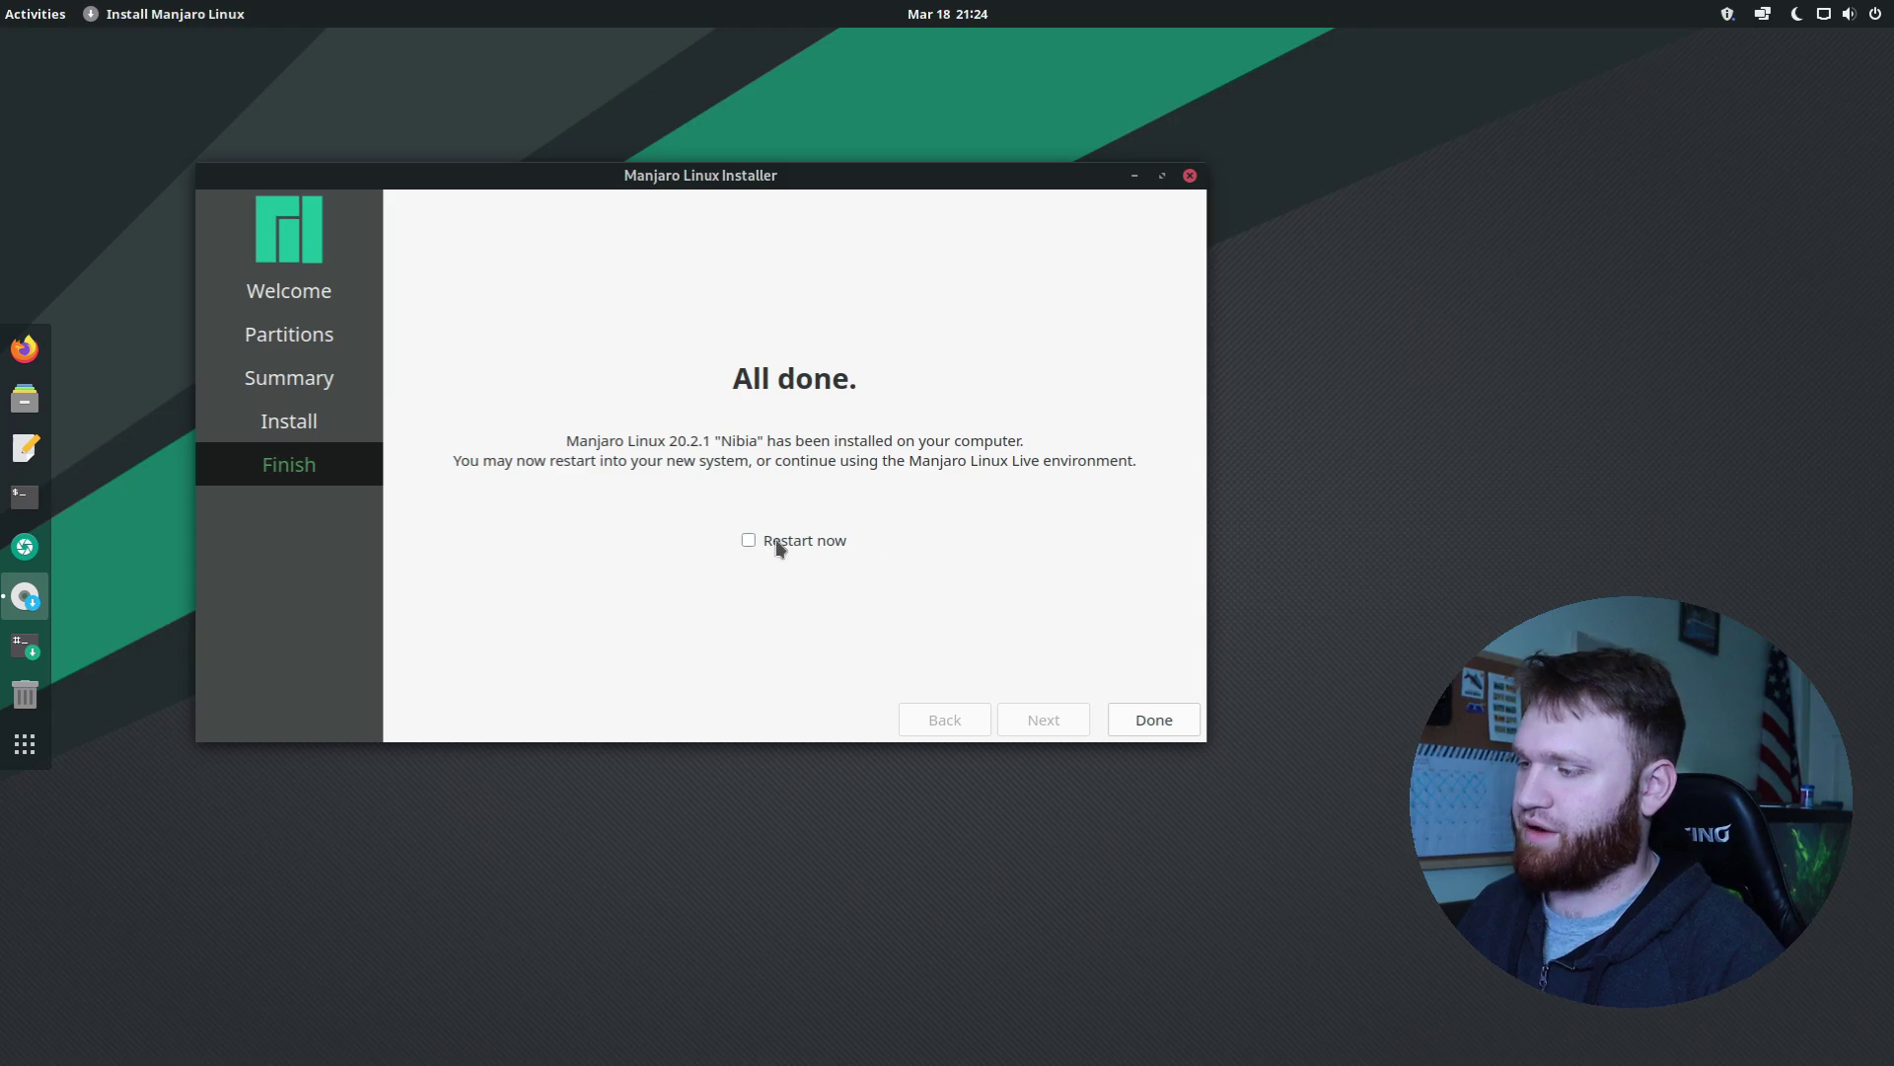
Tick Restart now and finish the installer to reboot into the installed system
left_click(778, 545)
left_click(1127, 723)
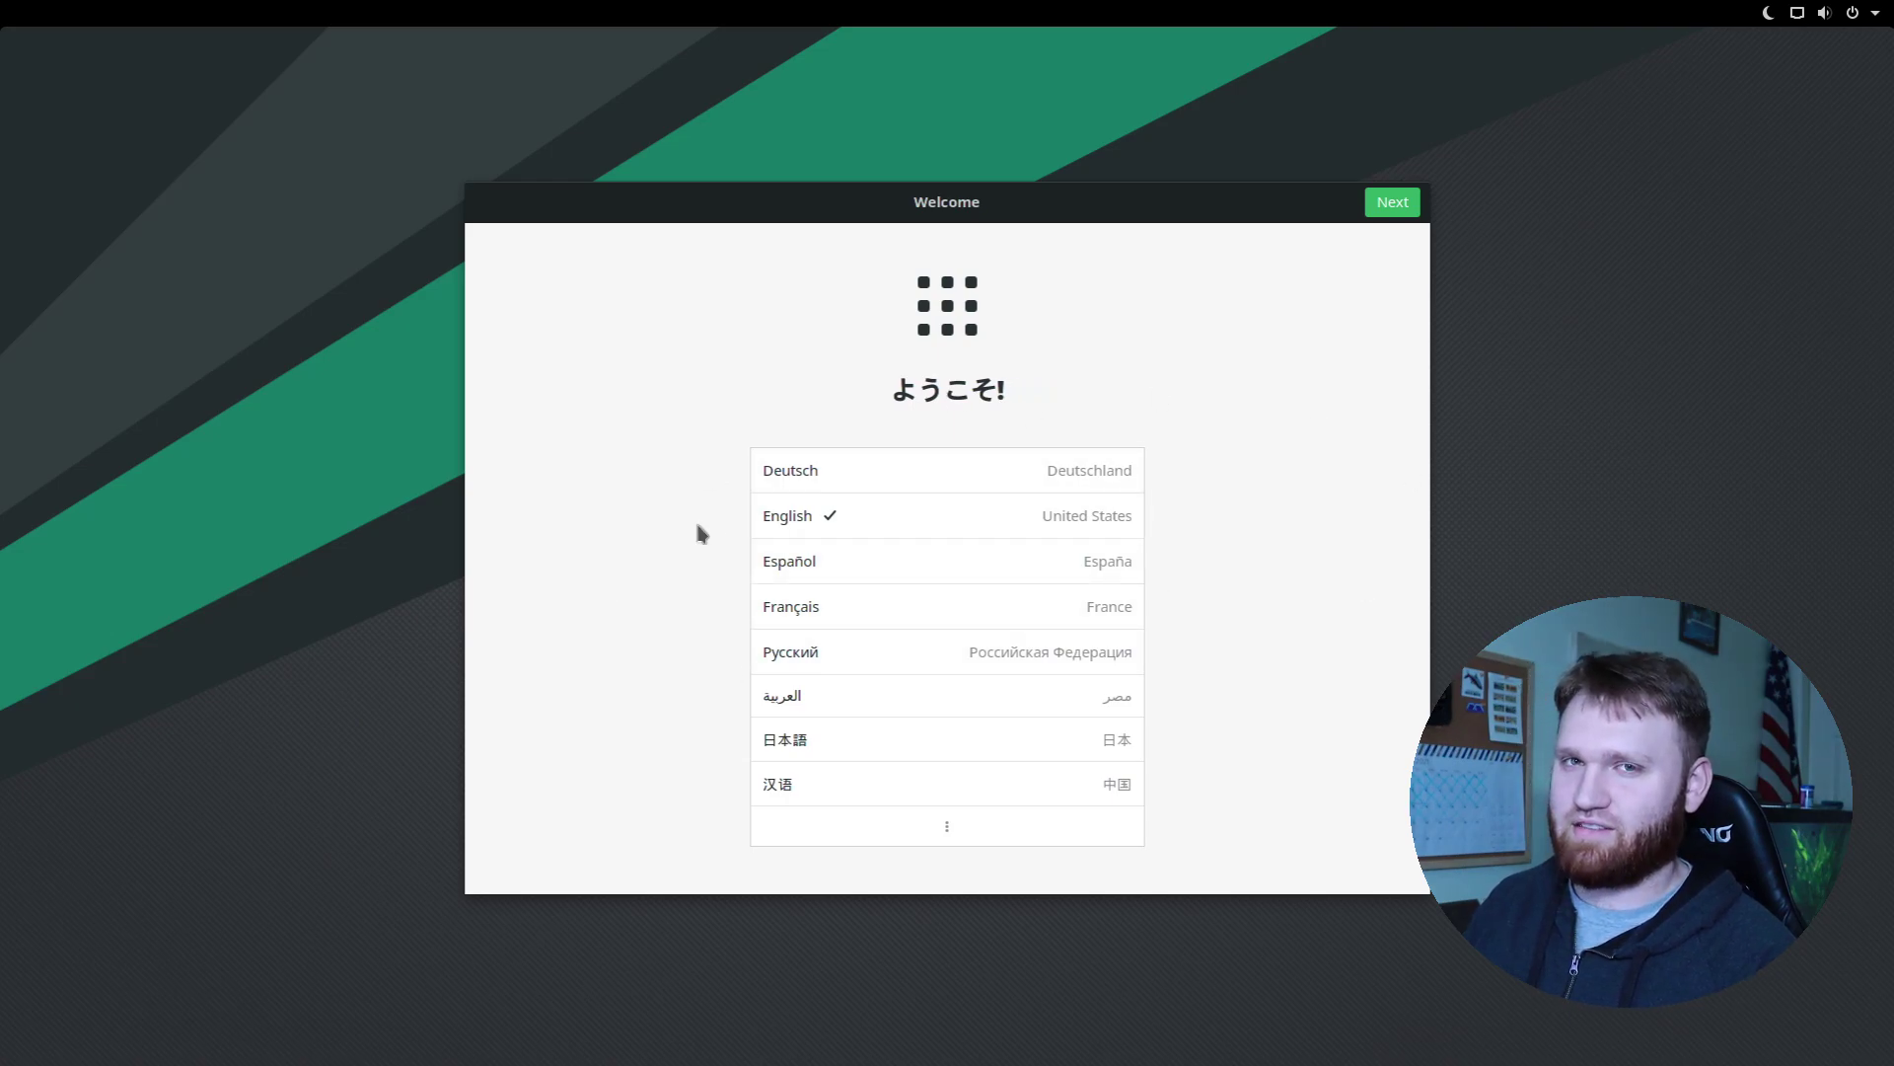
Accept English, US keyboard, location services and Los Angeles time zone; skip online accounts
left_click(1401, 203)
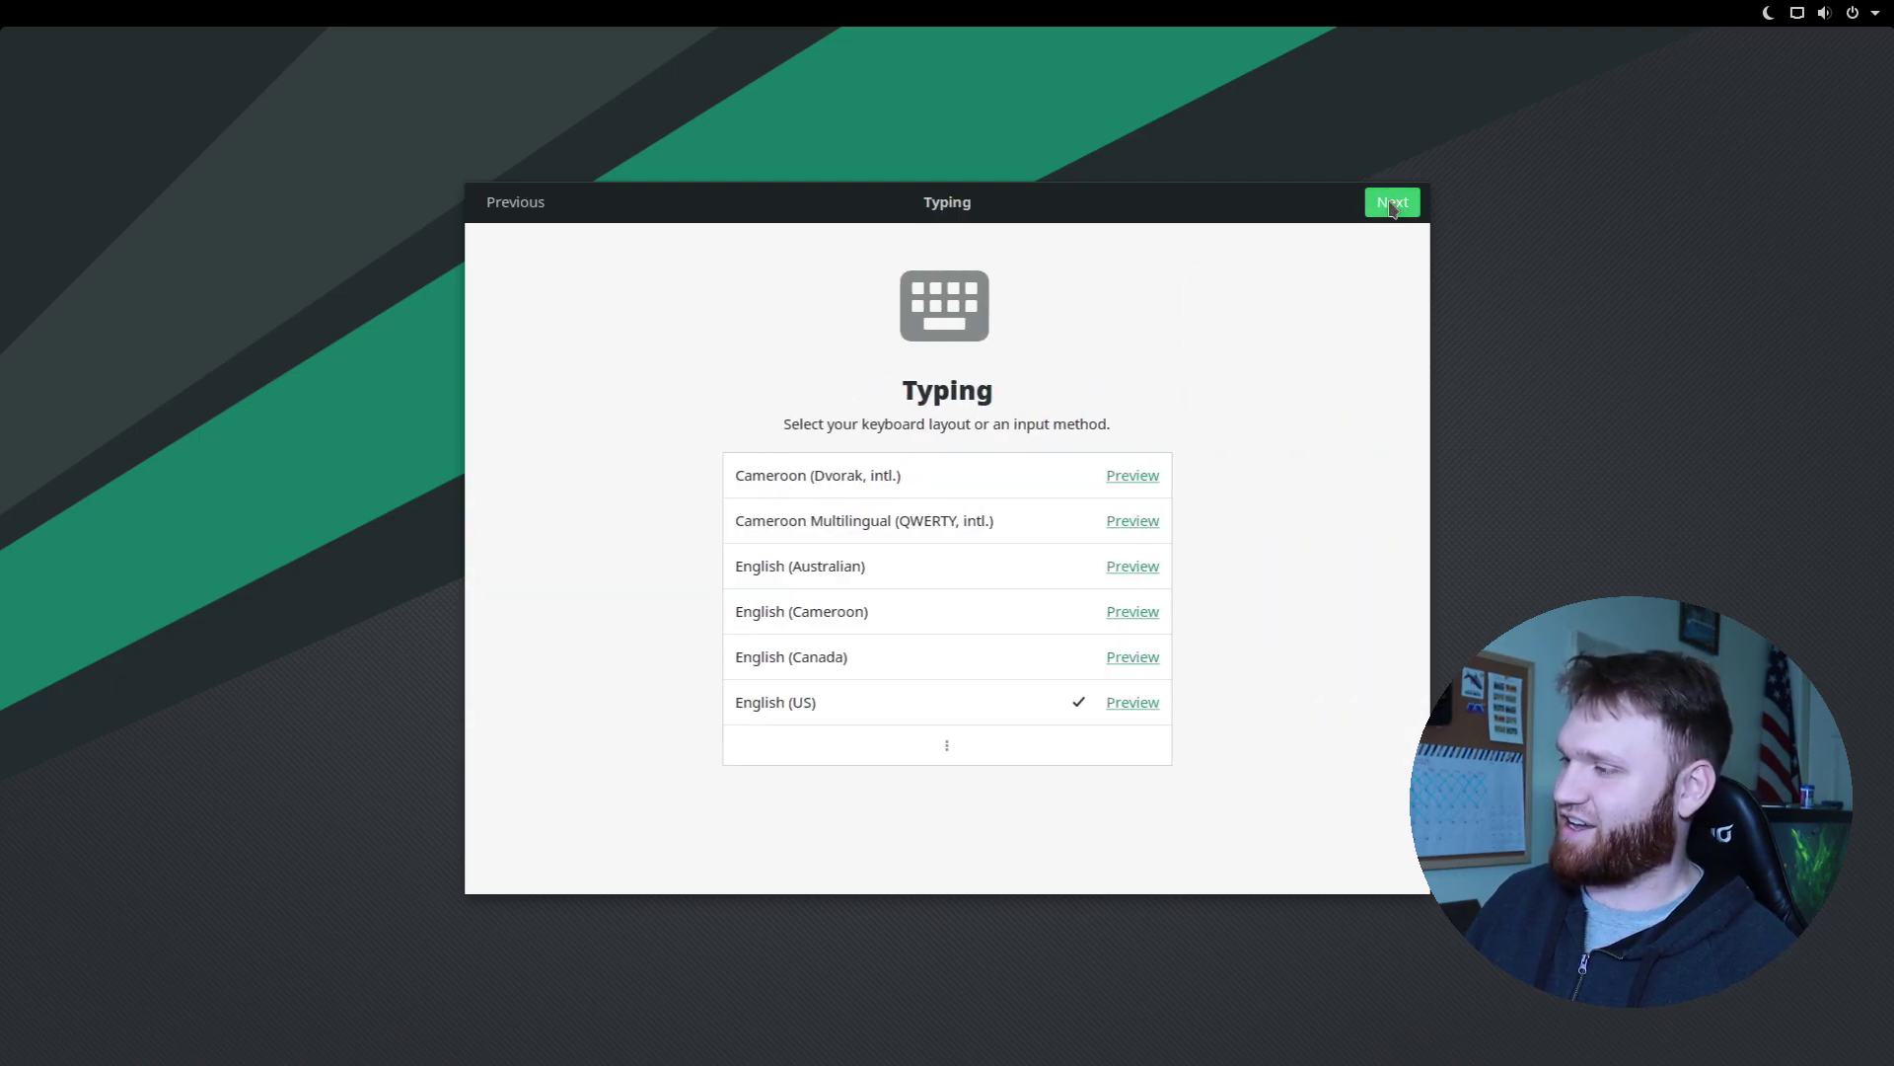
left_click(1396, 203)
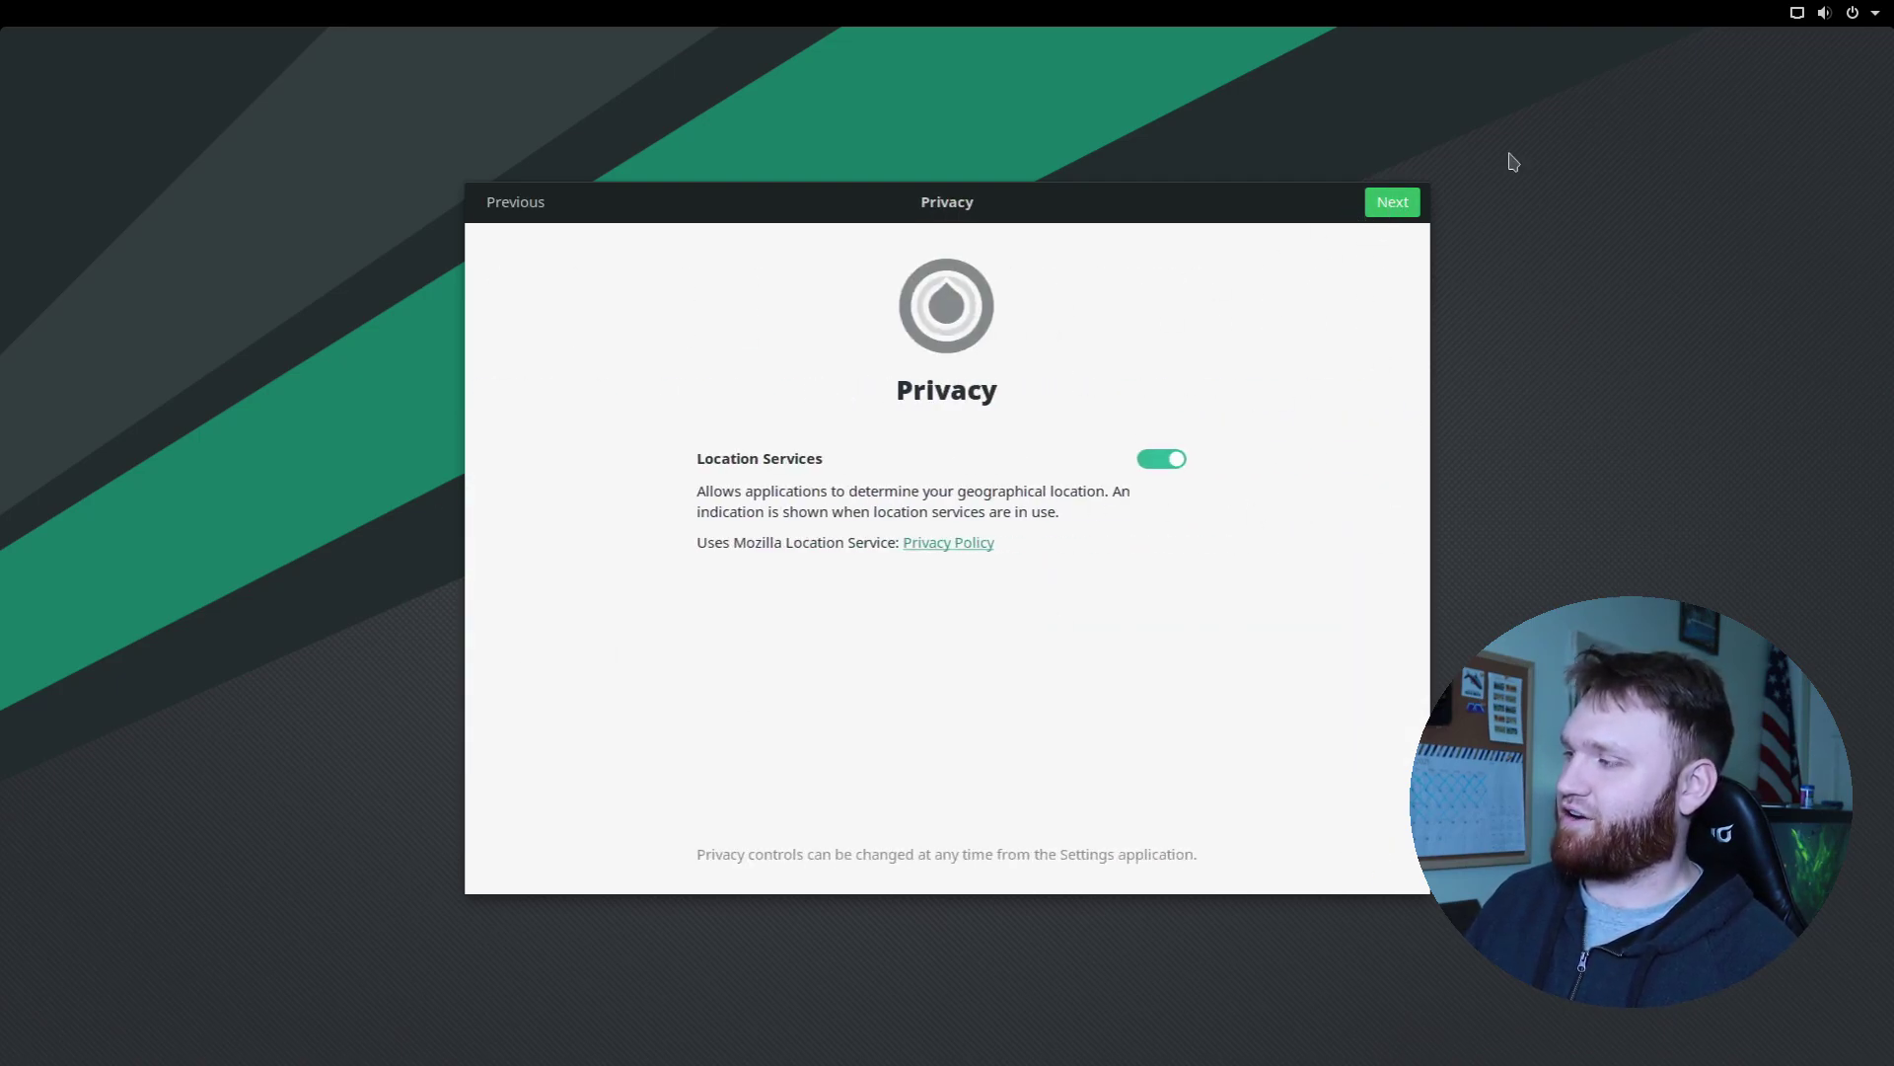
left_click(1381, 202)
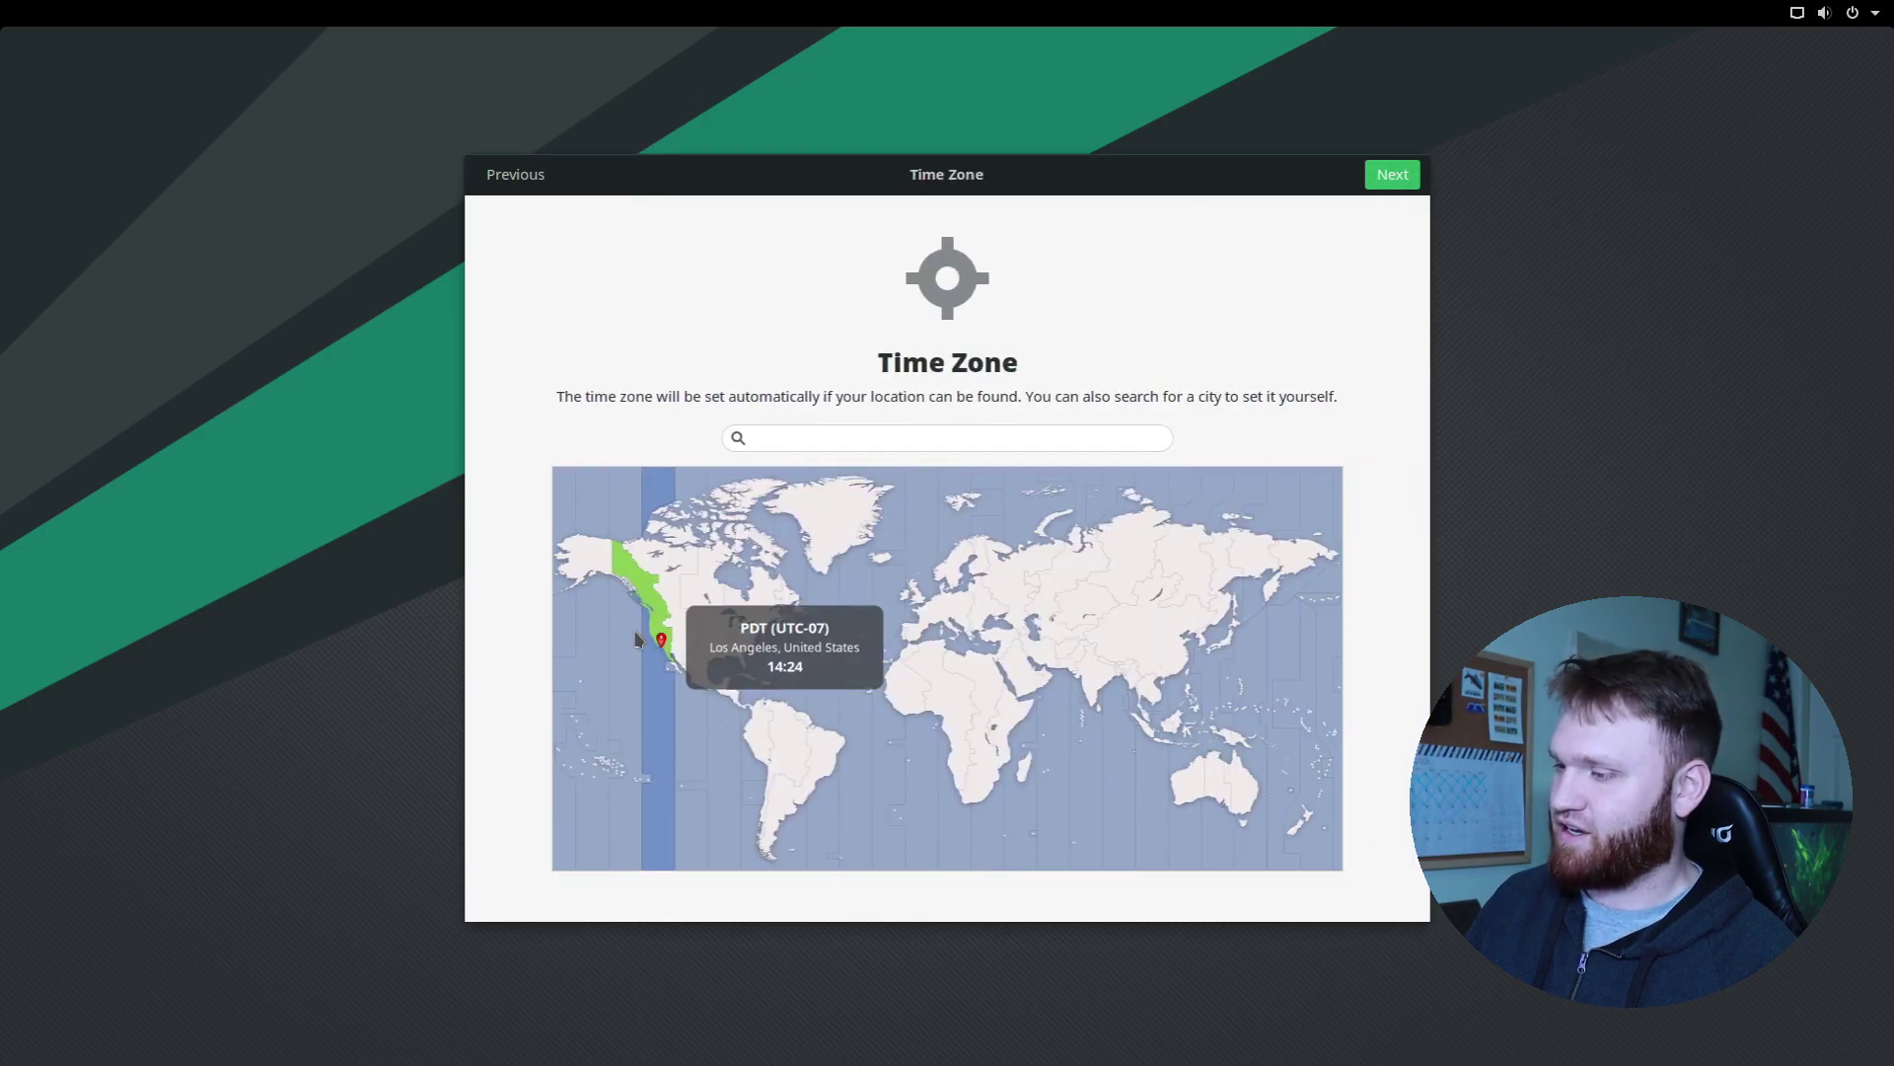
left_click(1389, 178)
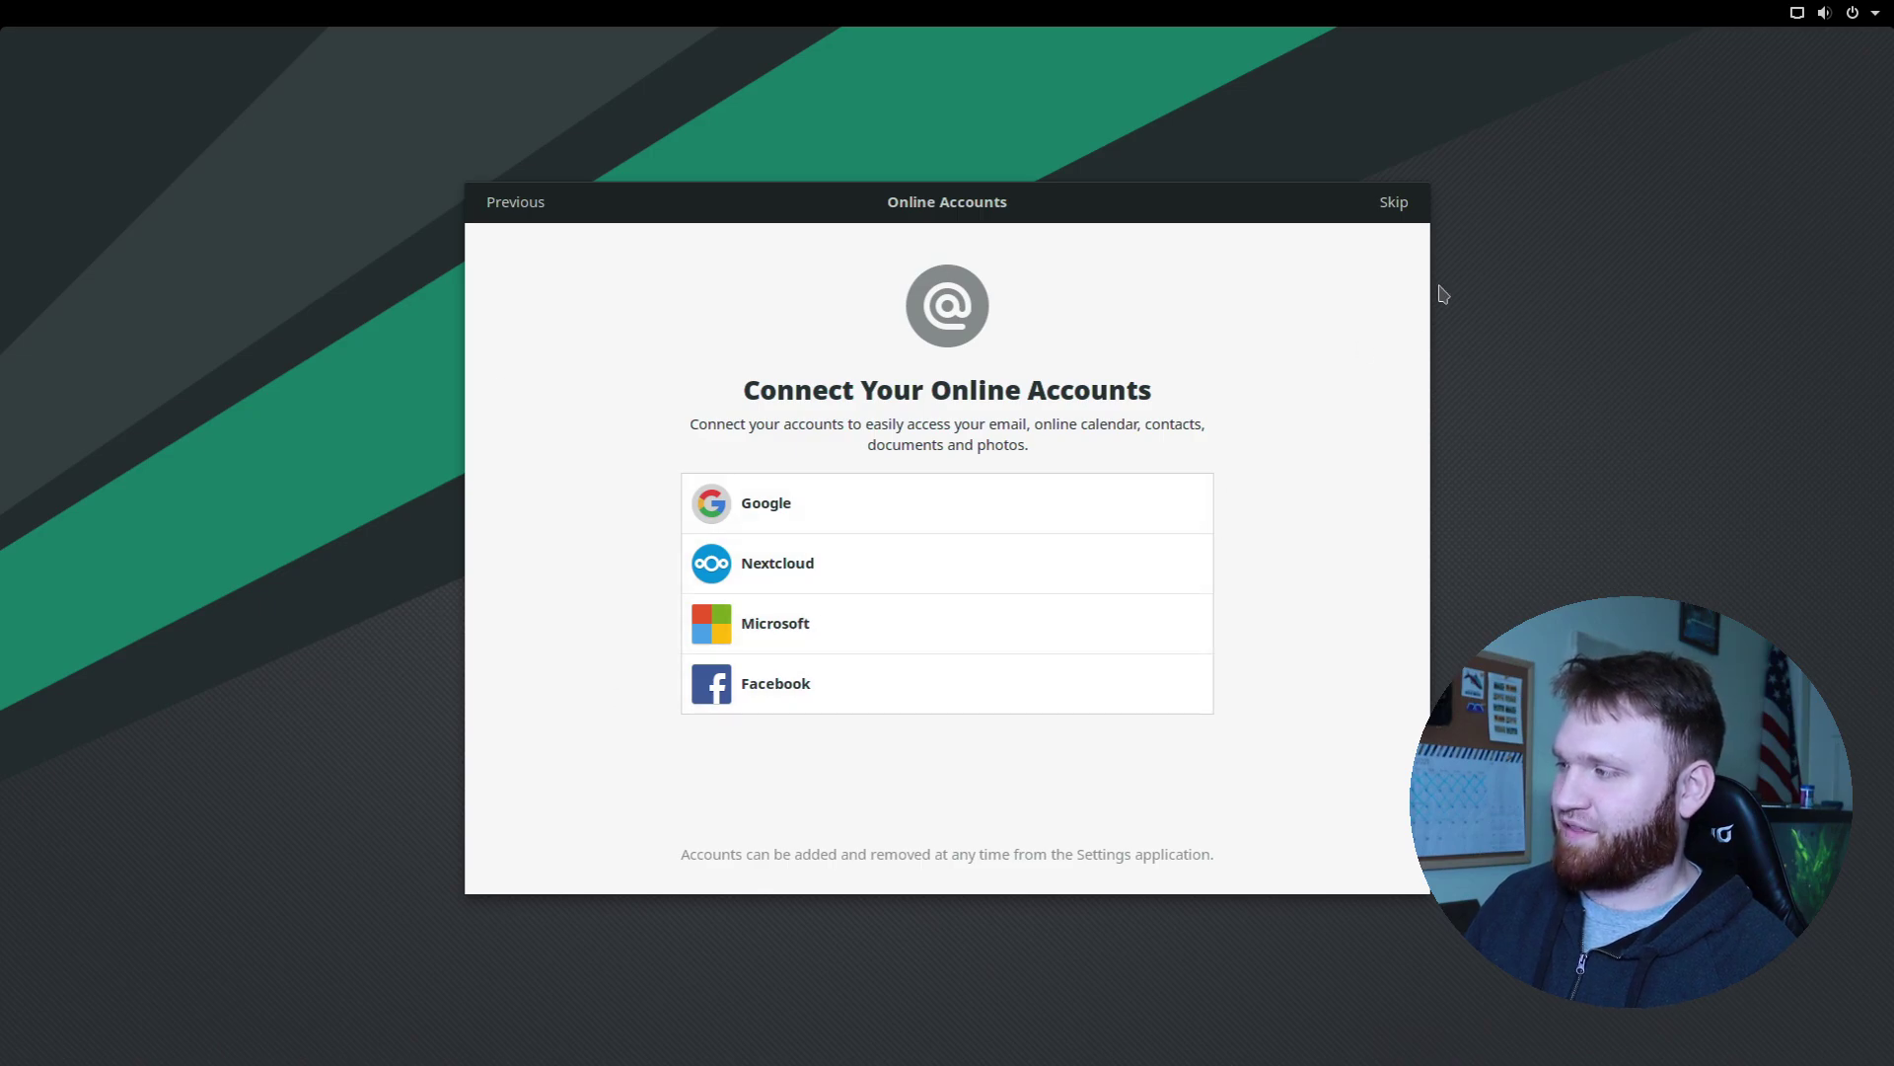
left_click(1394, 203)
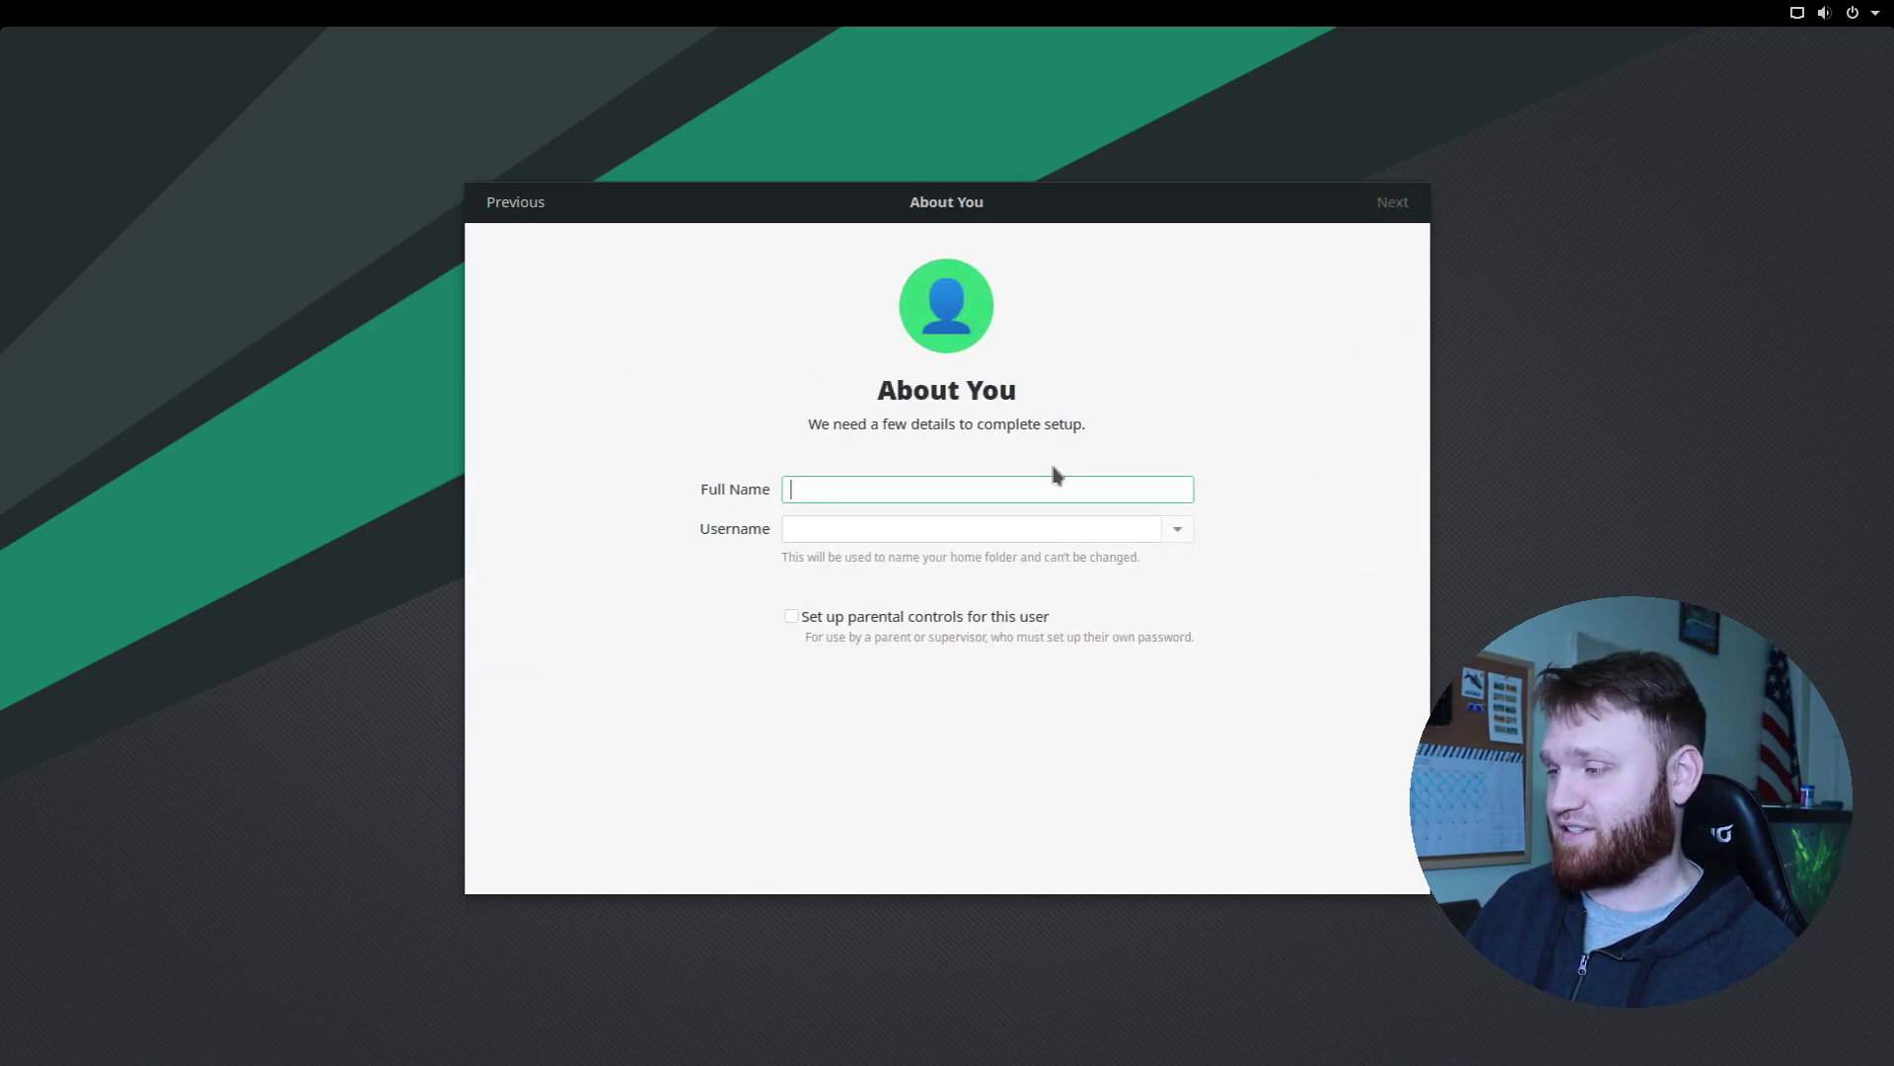
Enter the user's full name and username, then set and confirm the account password
type("B")
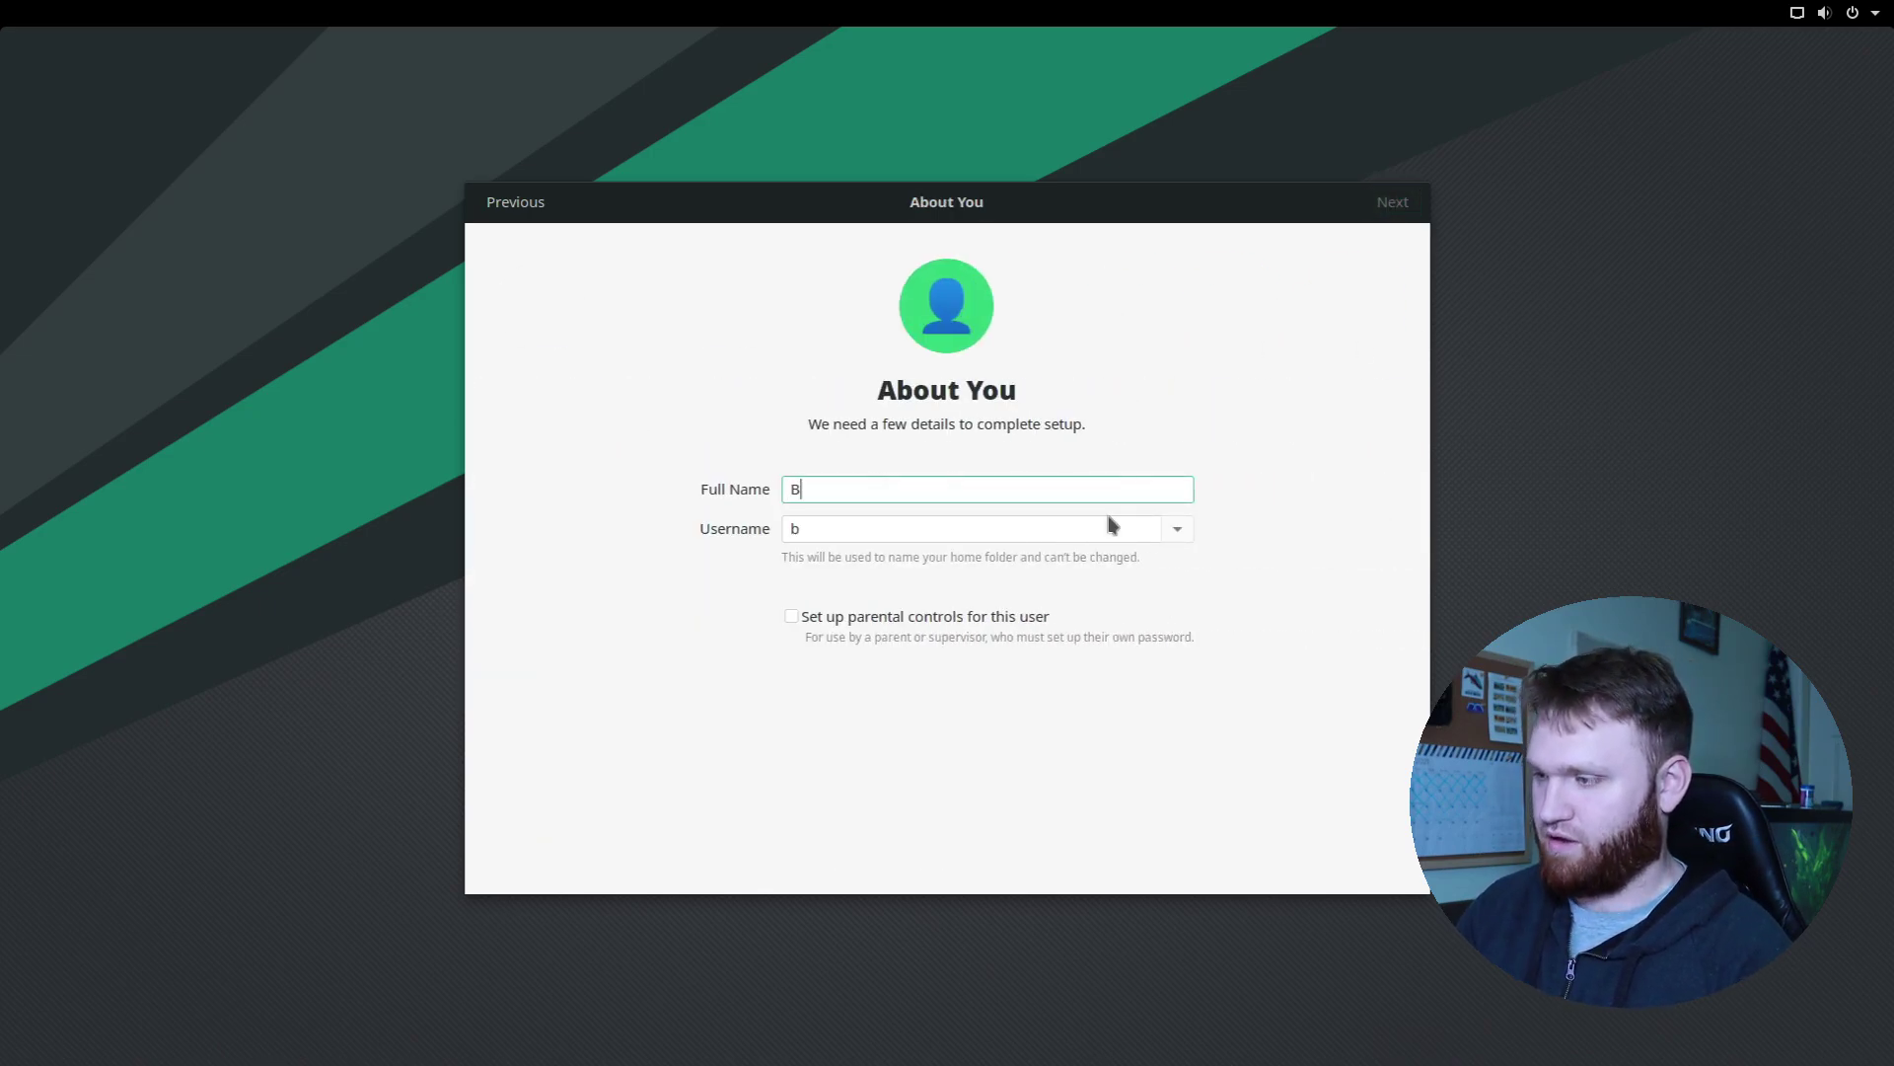
type("randon Hop")
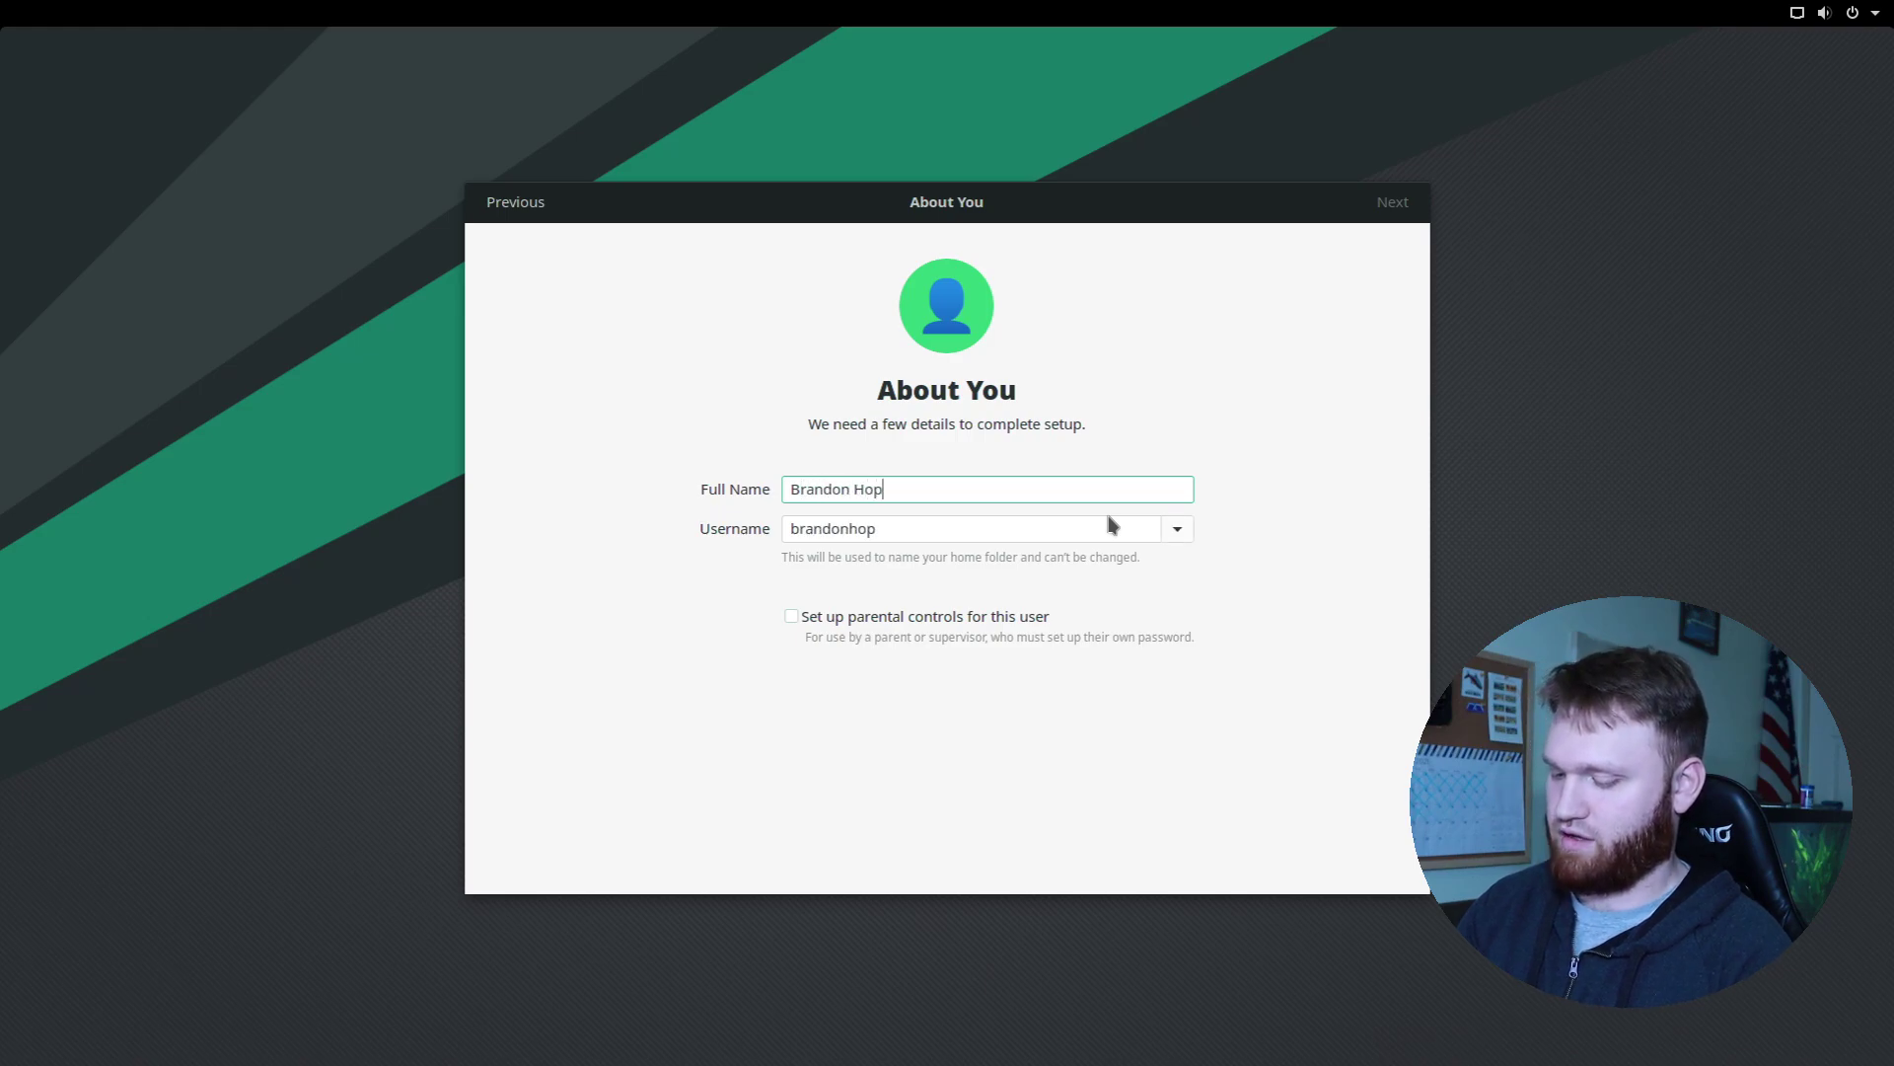
type("kins")
key("Tab")
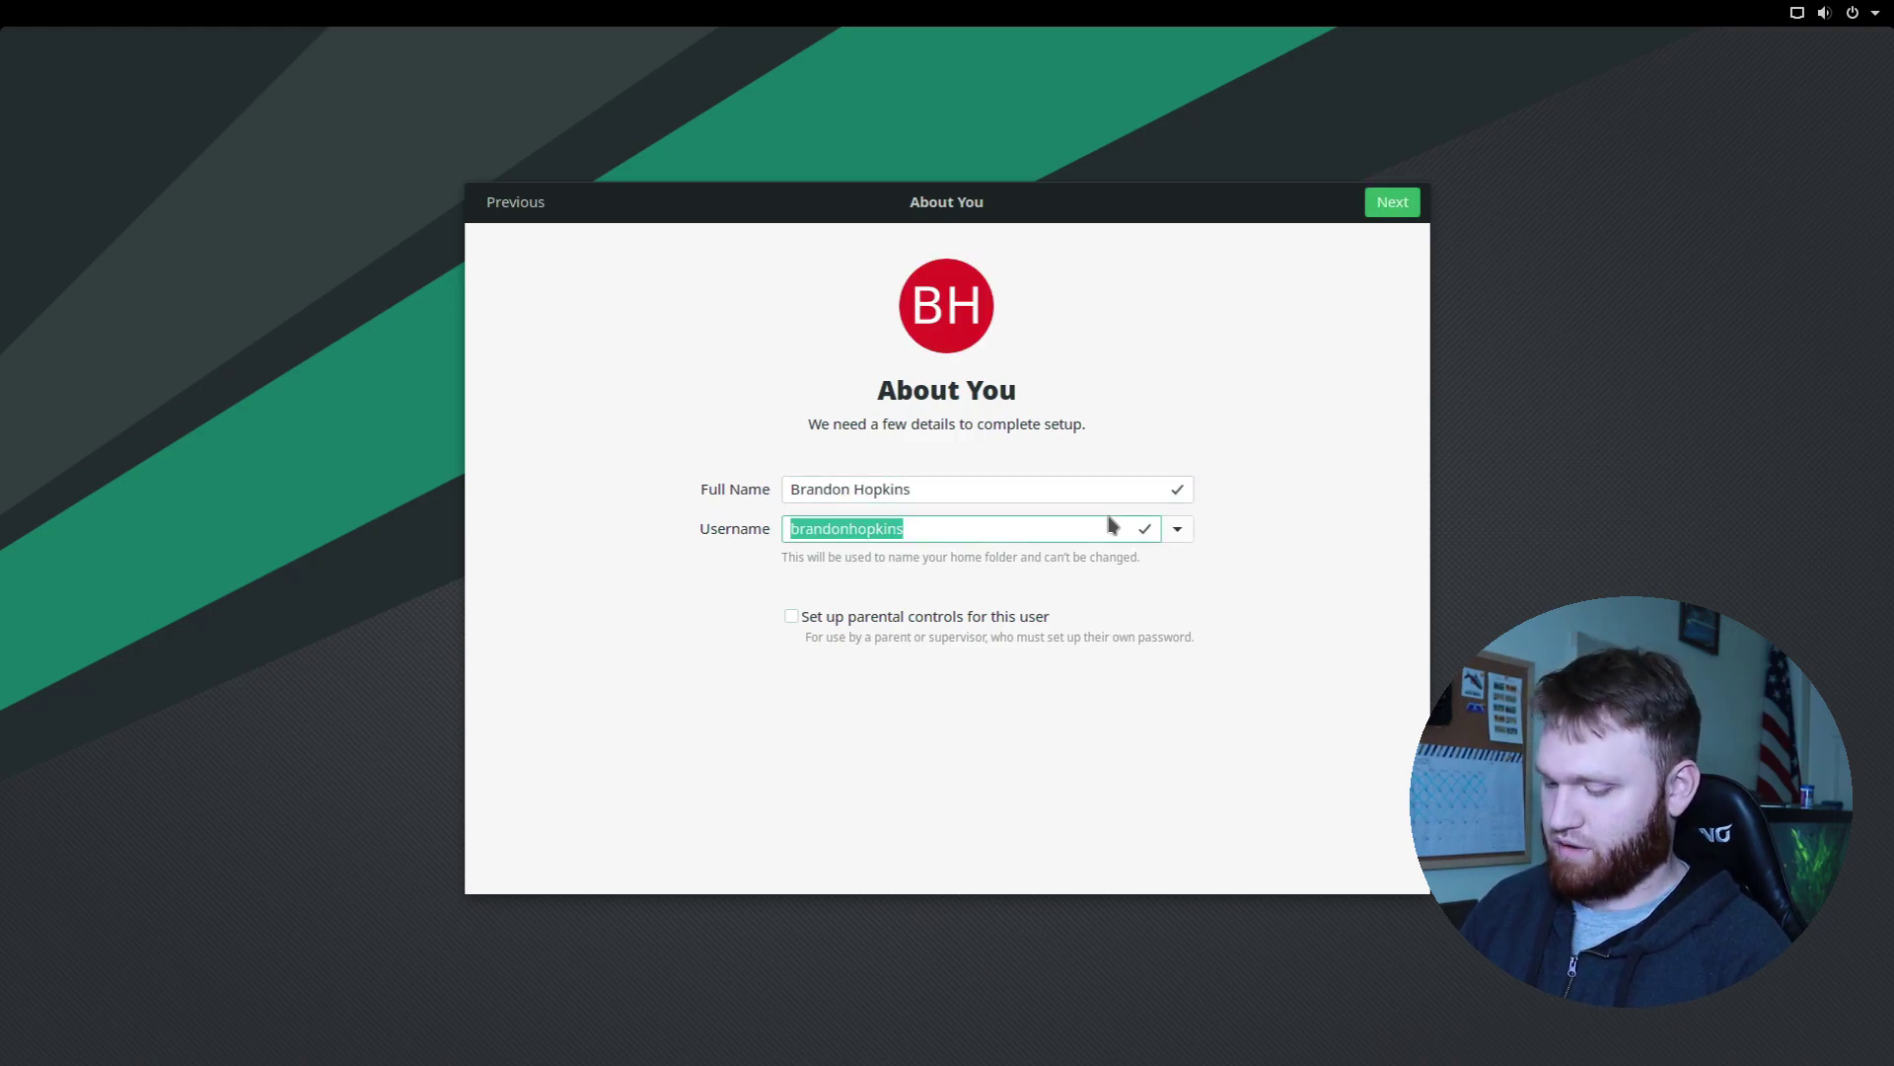
type("brand")
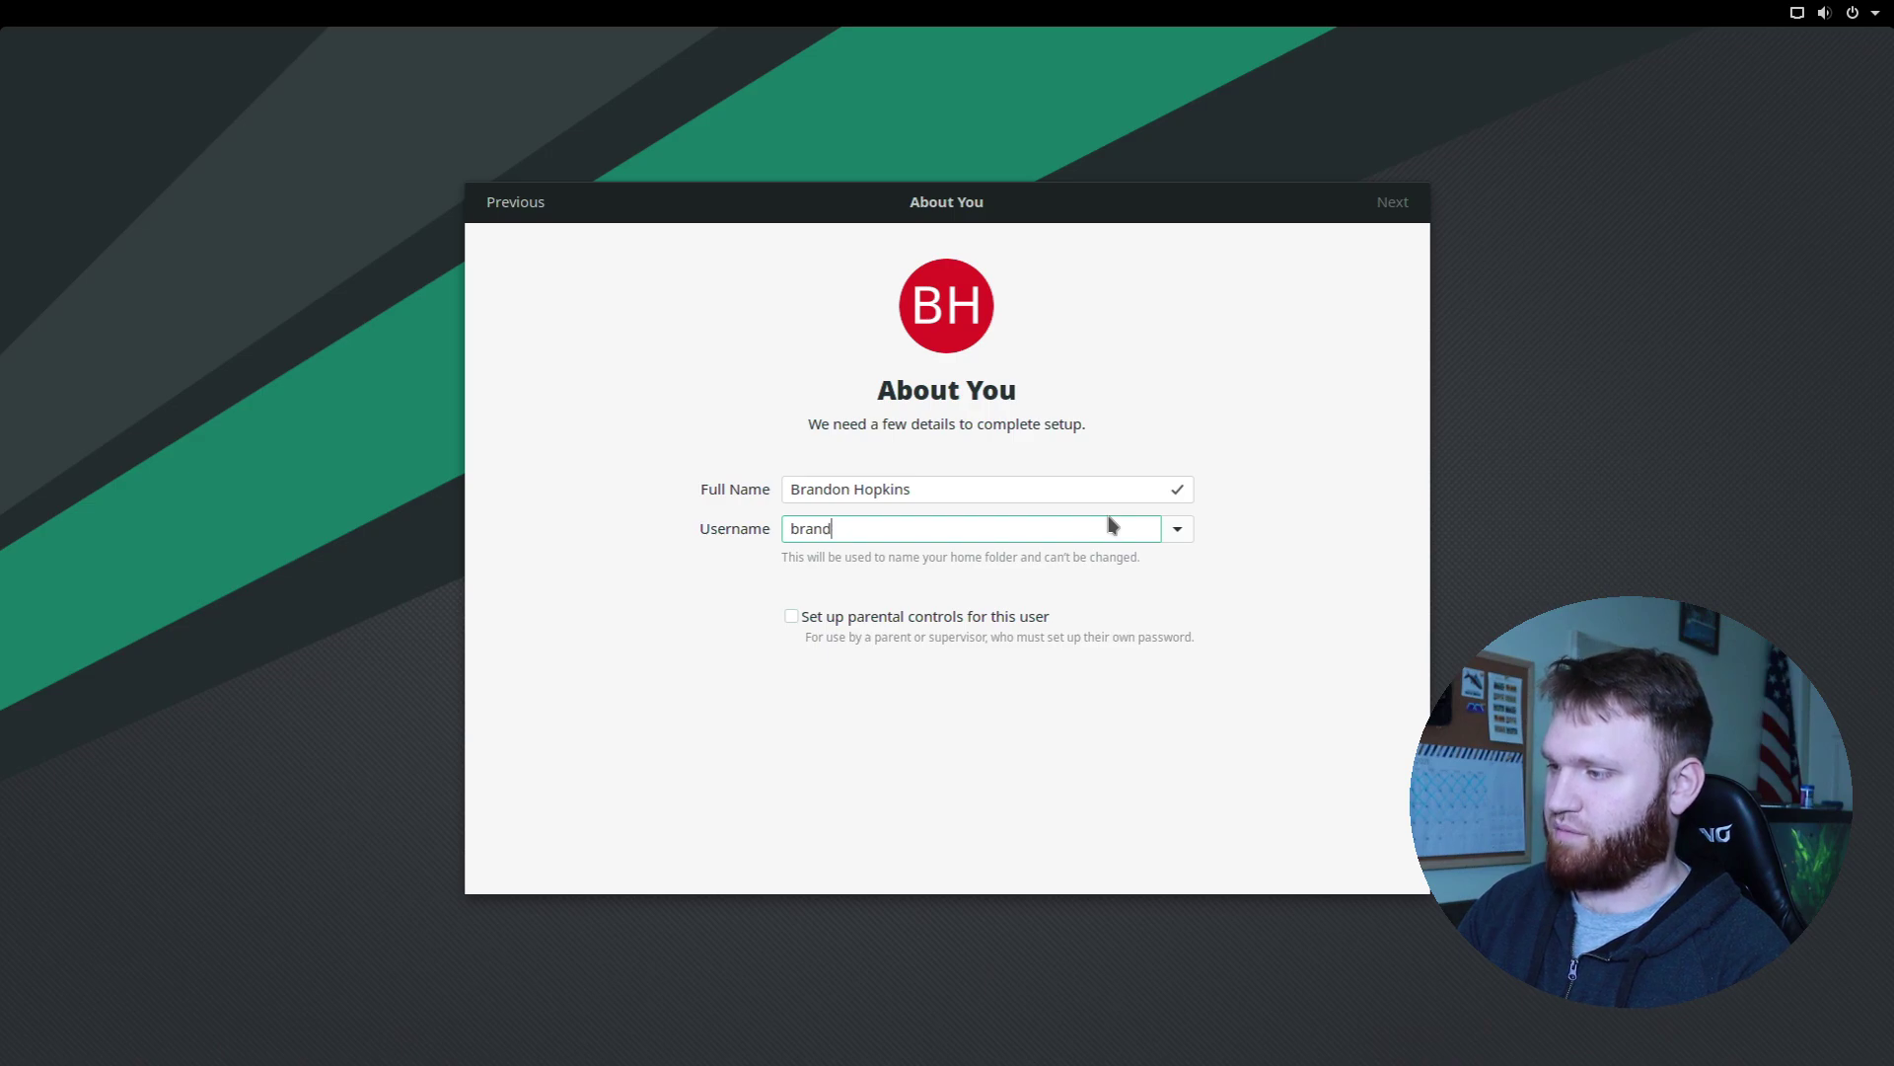
type("on")
left_click(1393, 202)
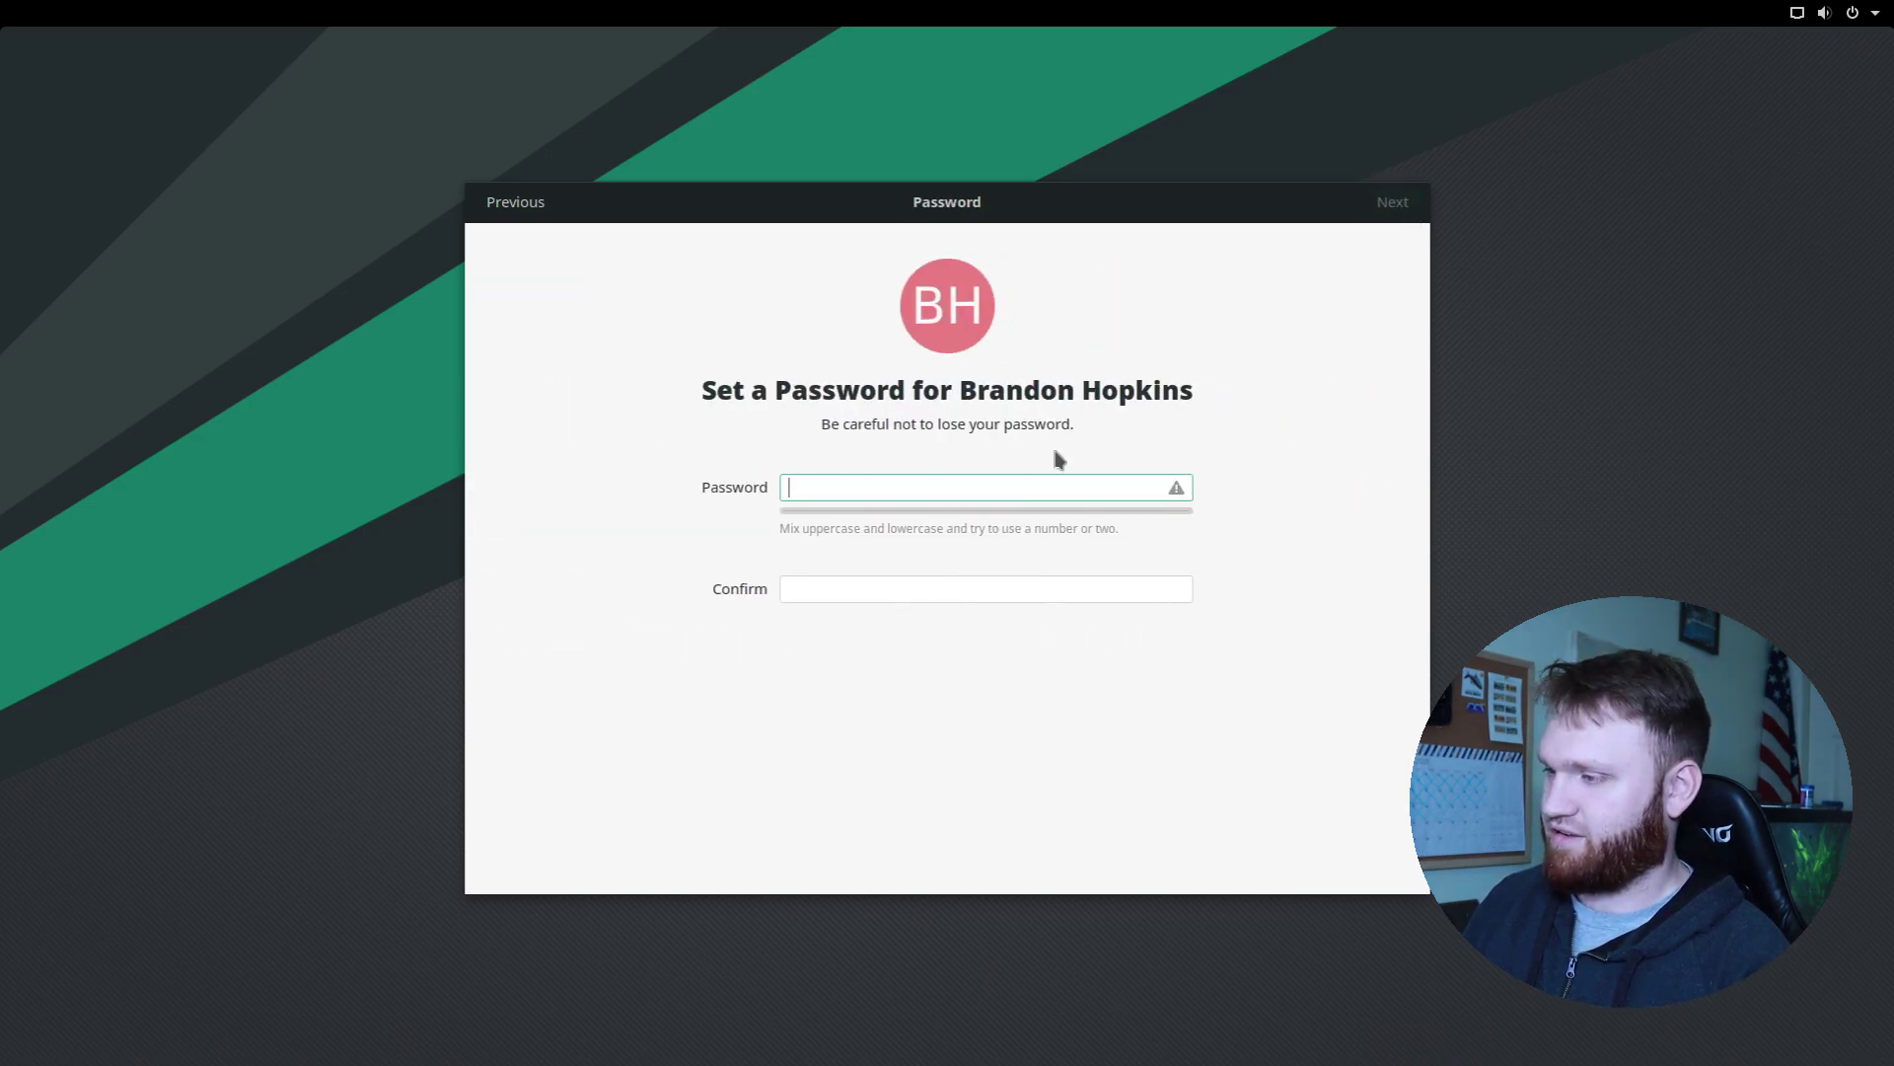
type("********")
key("Tab")
type("********")
key("Return")
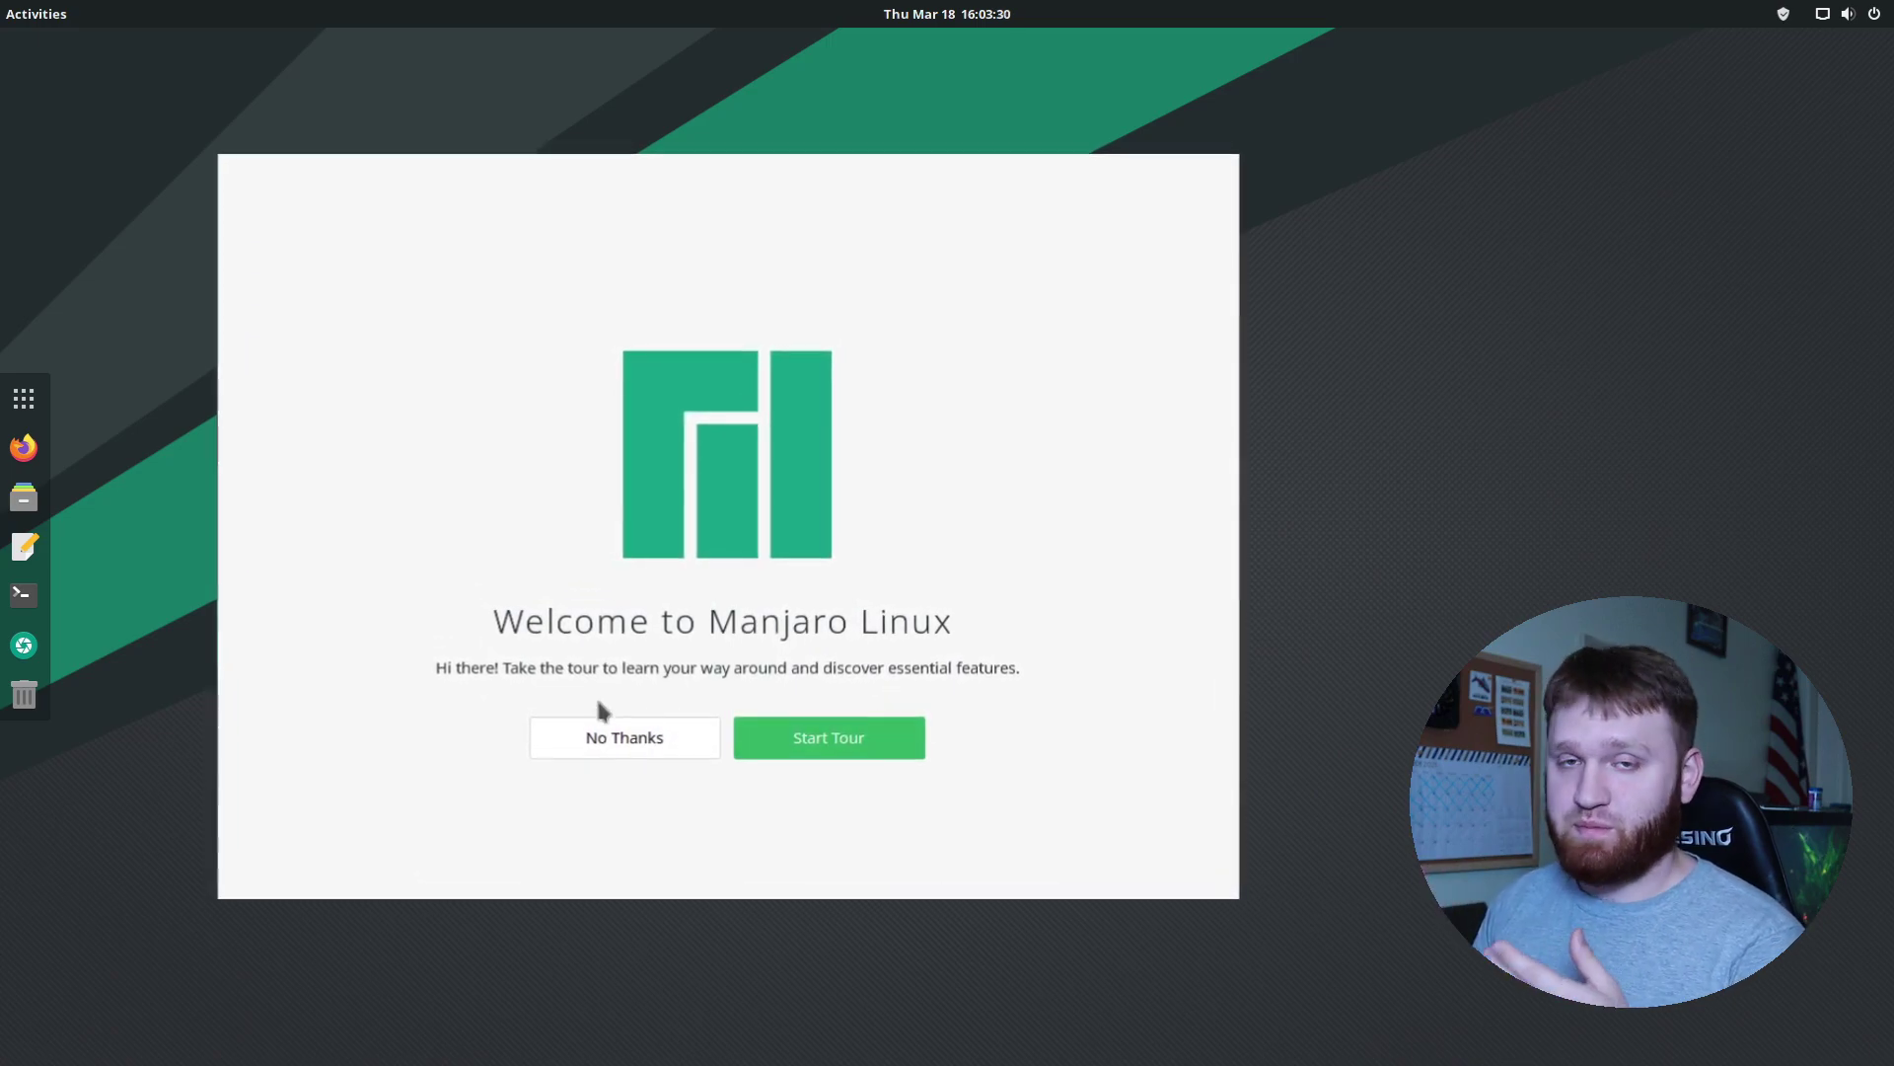
Start the welcome tour from the Manjaro Hello dialog
left_click(819, 740)
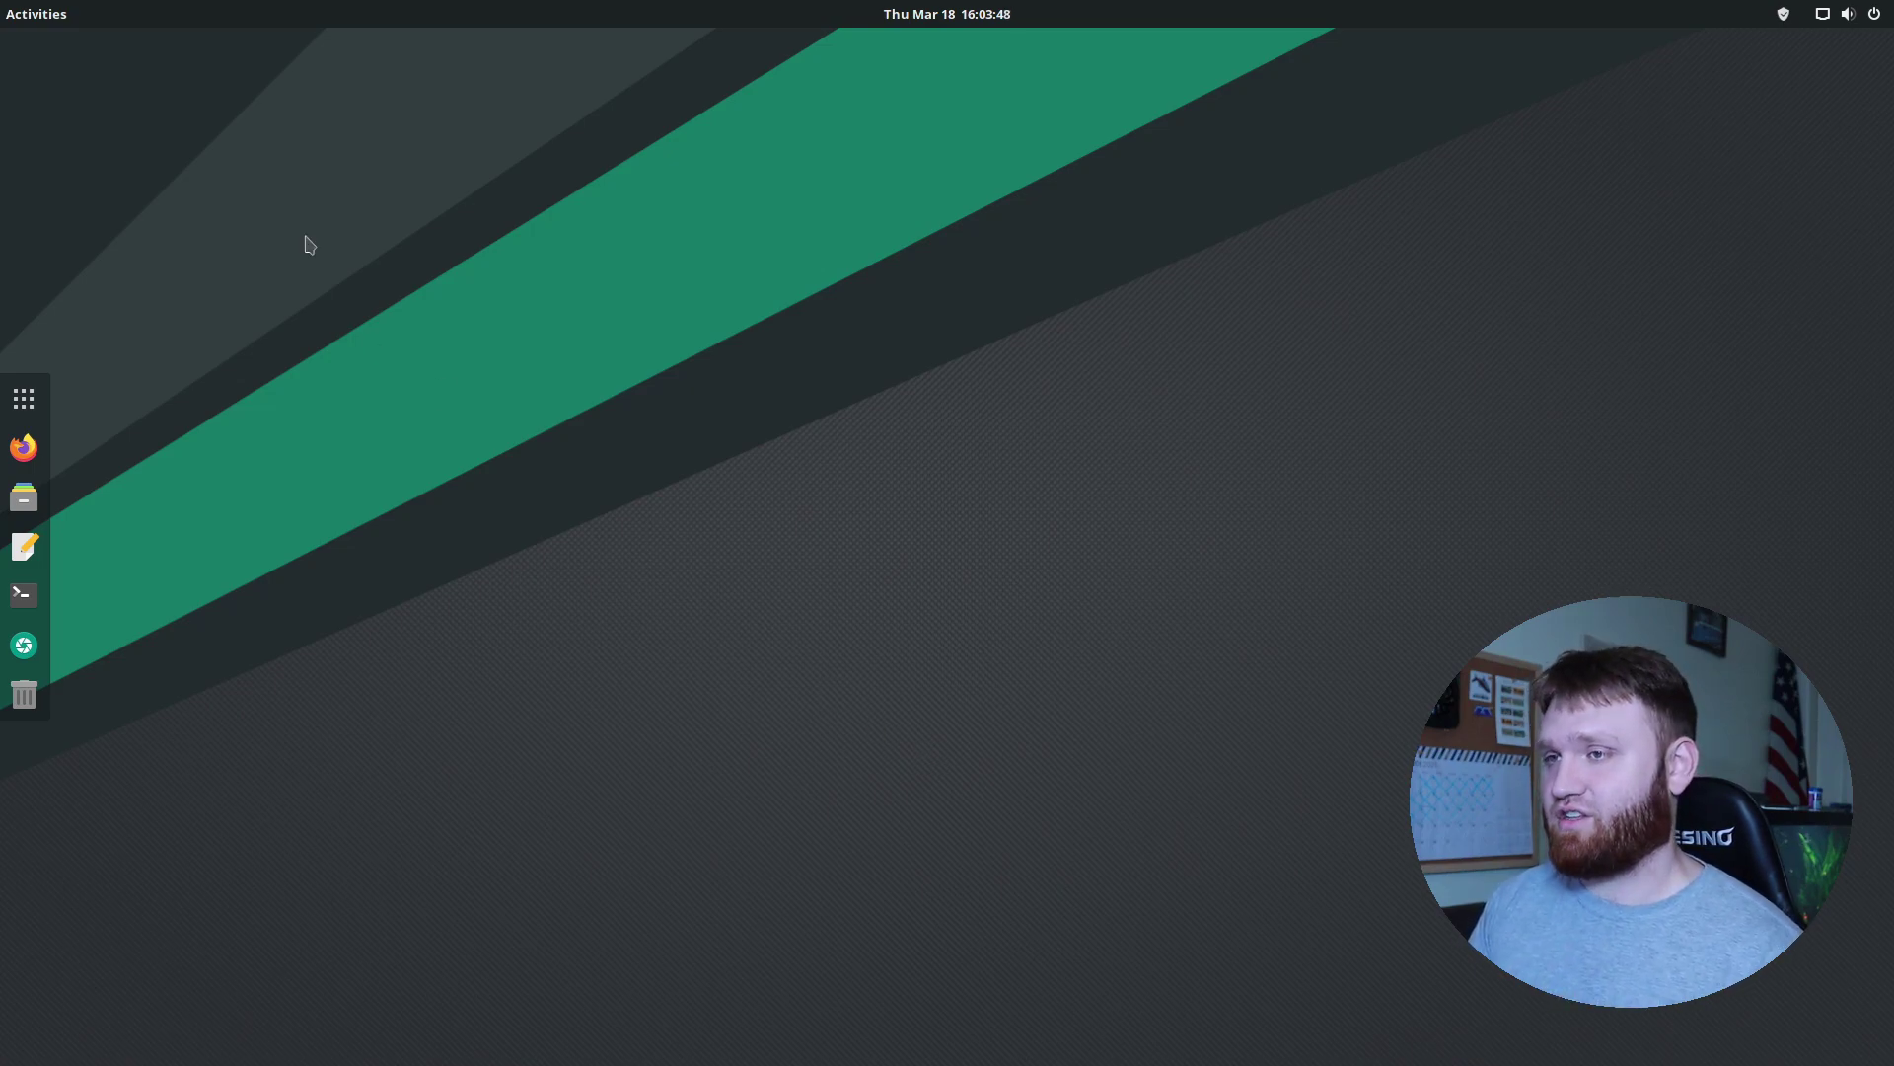
Search 'lay' in Activities to open Layouts Switcher and reposition its window
left_click(53, 17)
type("lay")
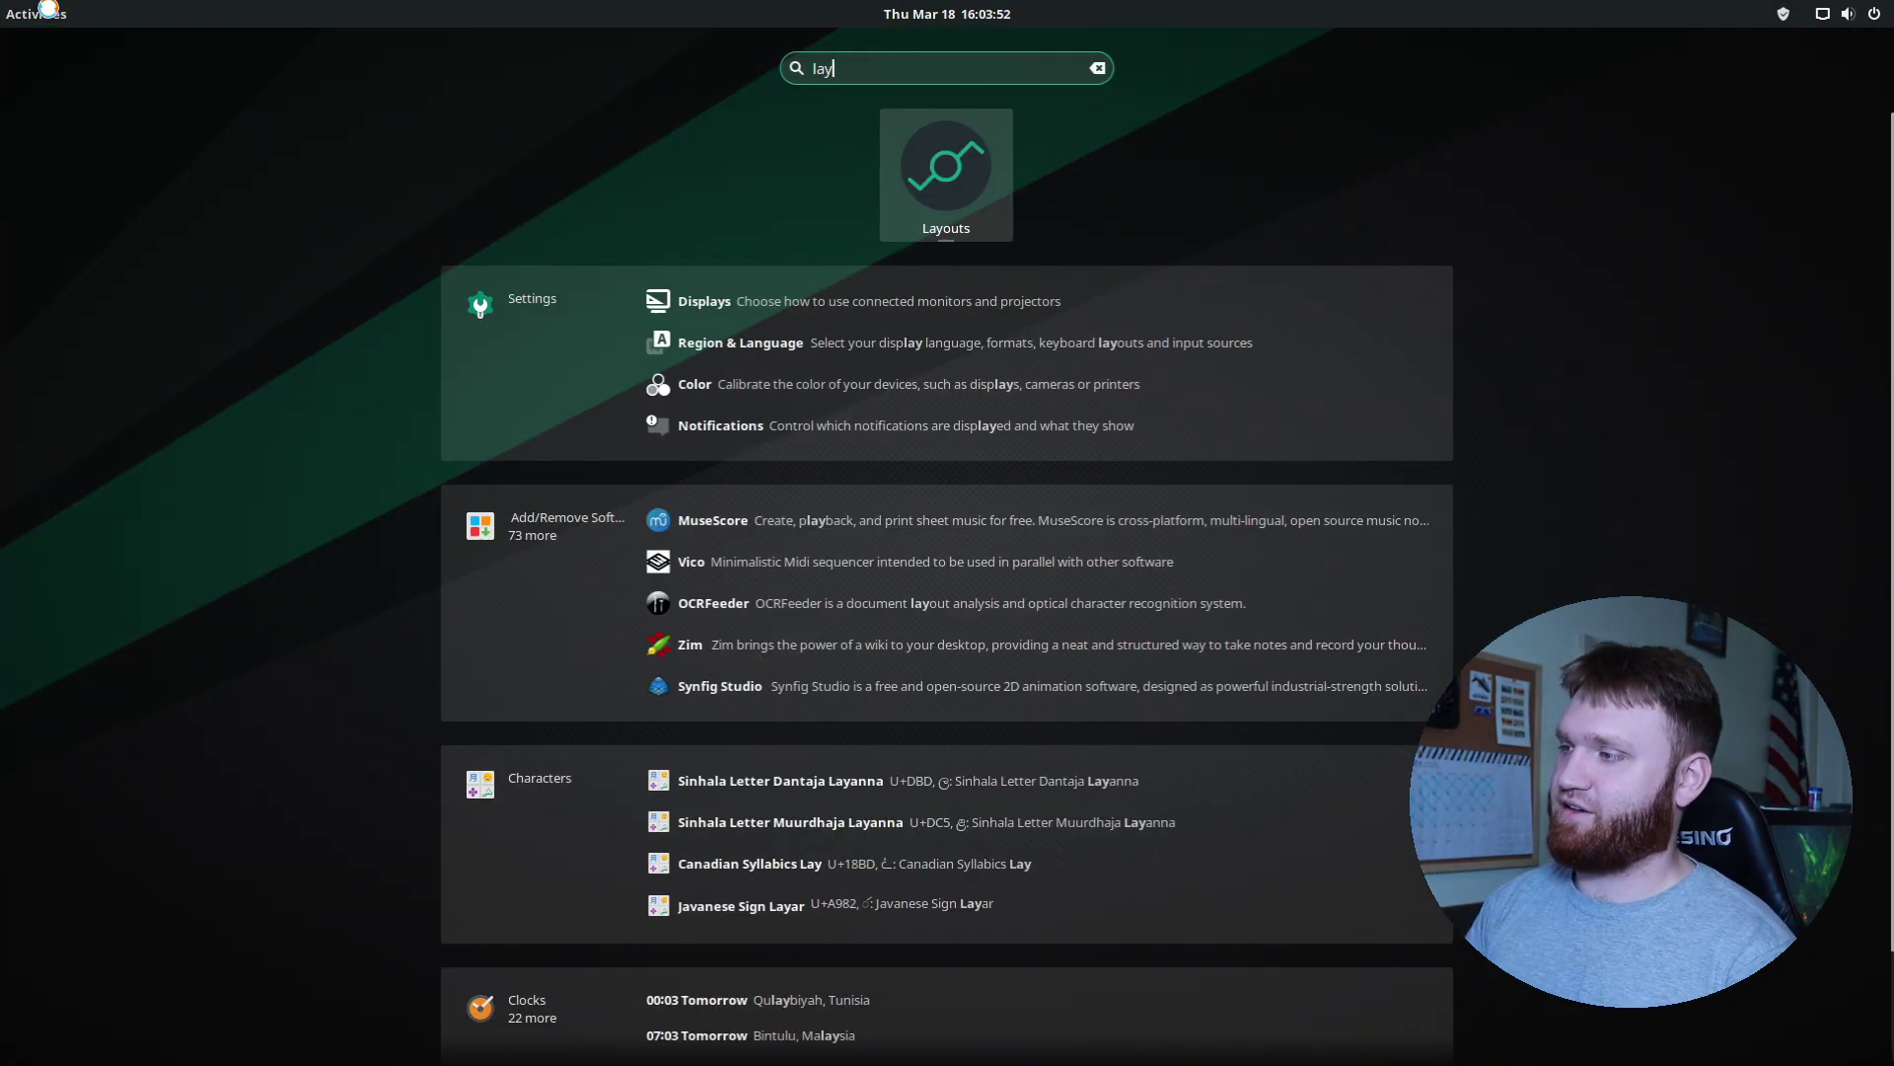
key("Return")
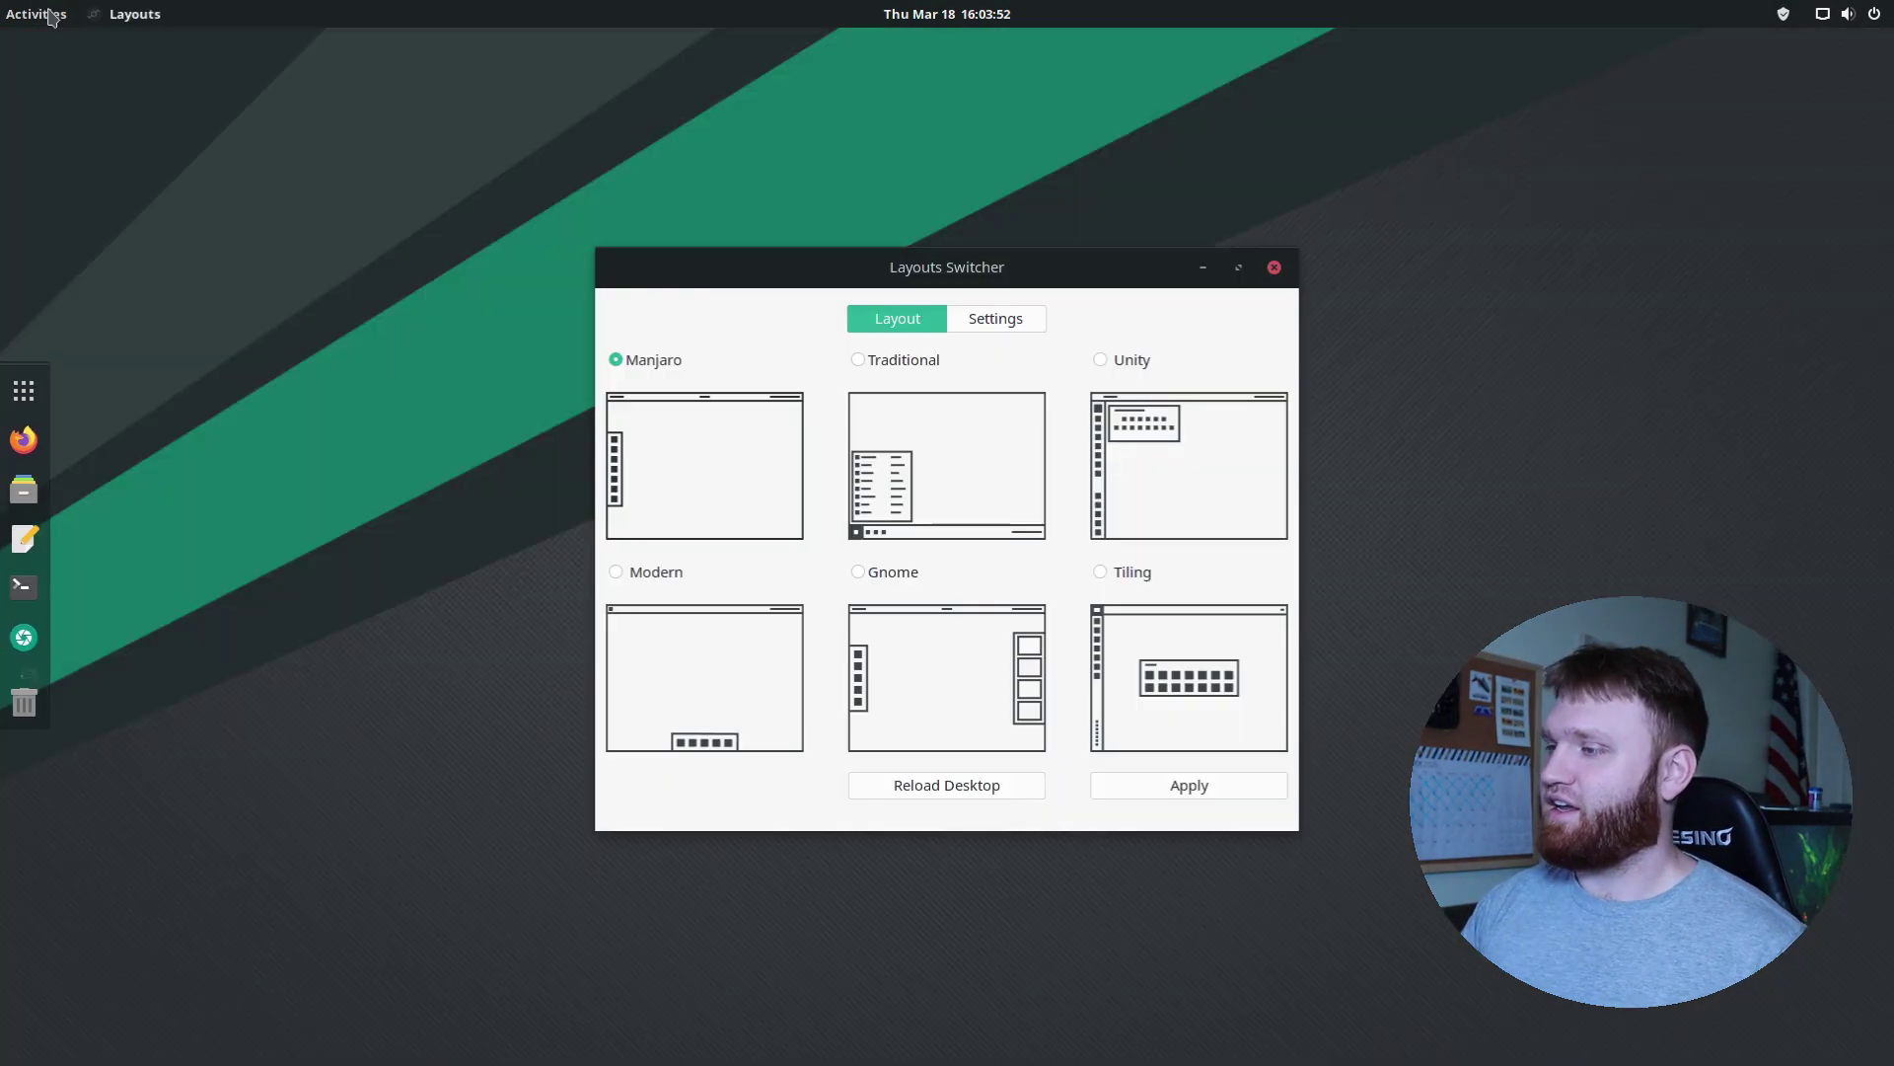
left_click_drag(1044, 269, 706, 108)
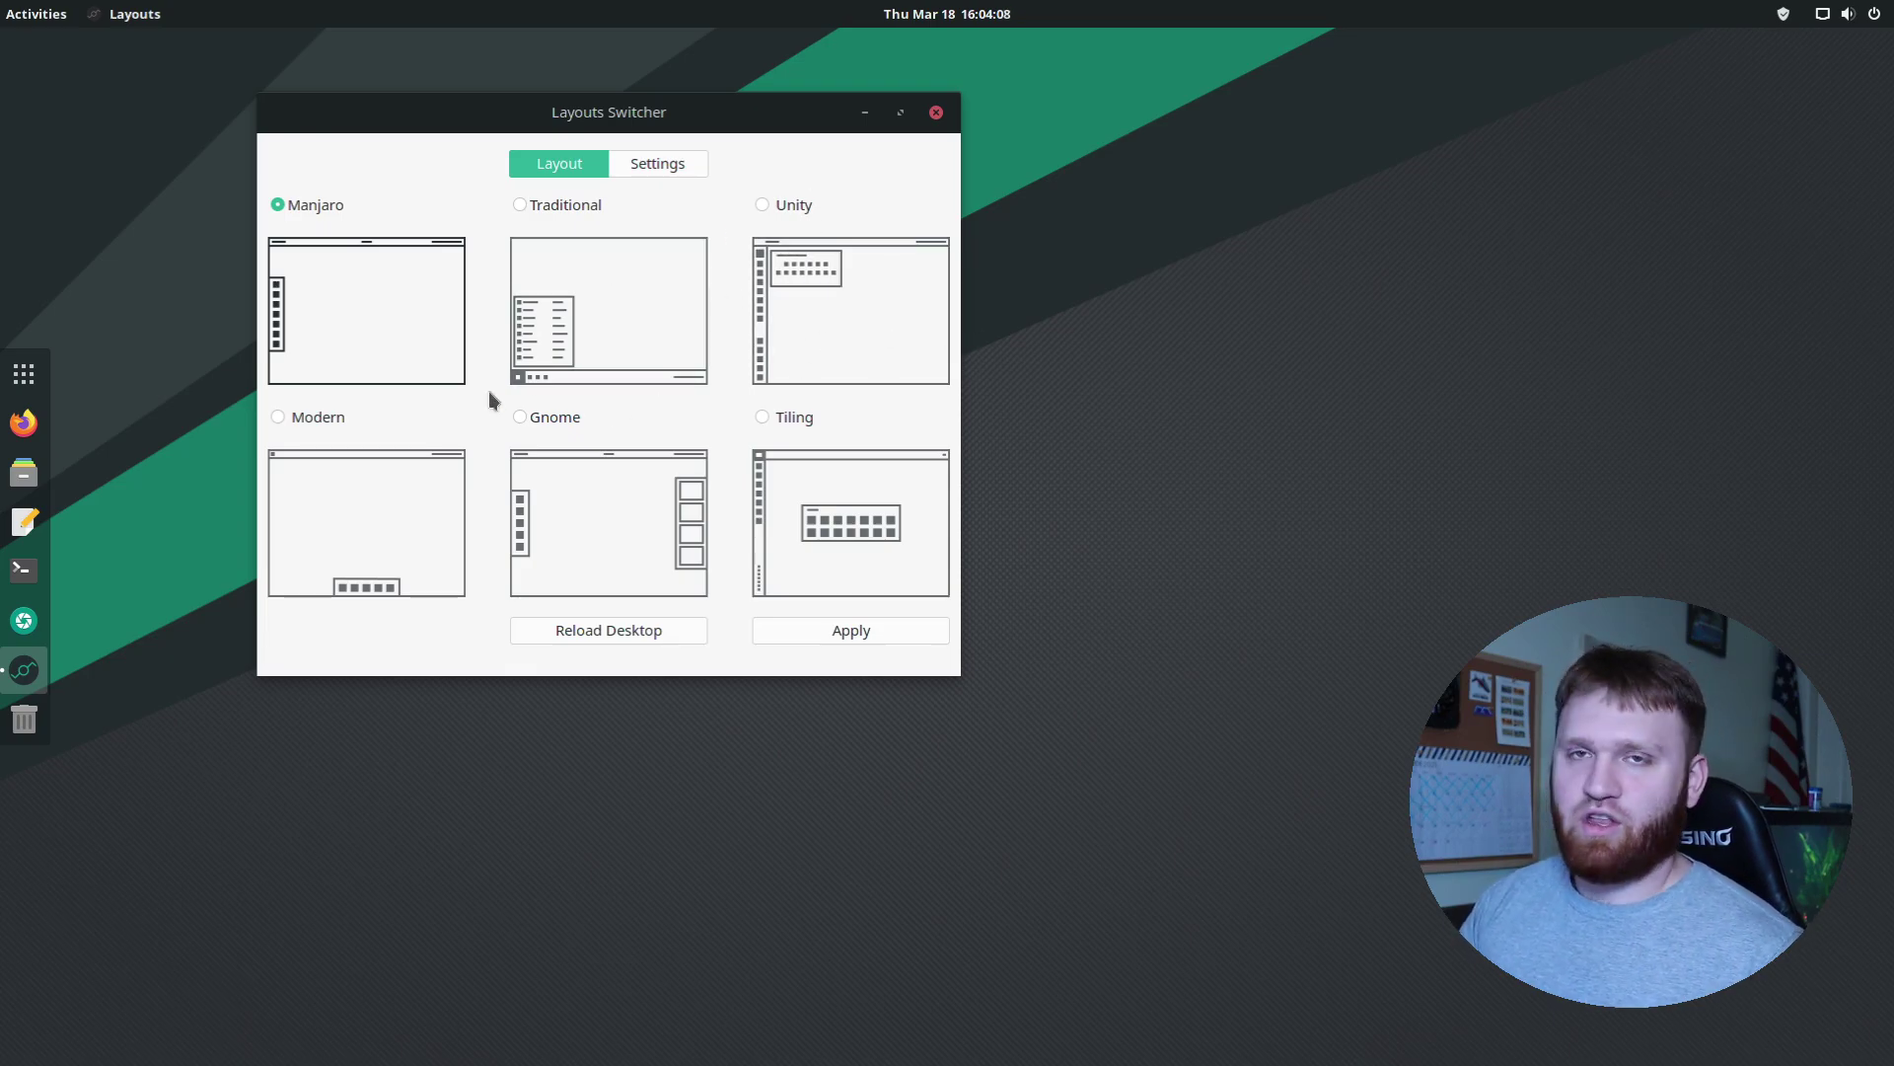
left_click_drag(440, 140, 465, 254)
mouse_move(1, 1)
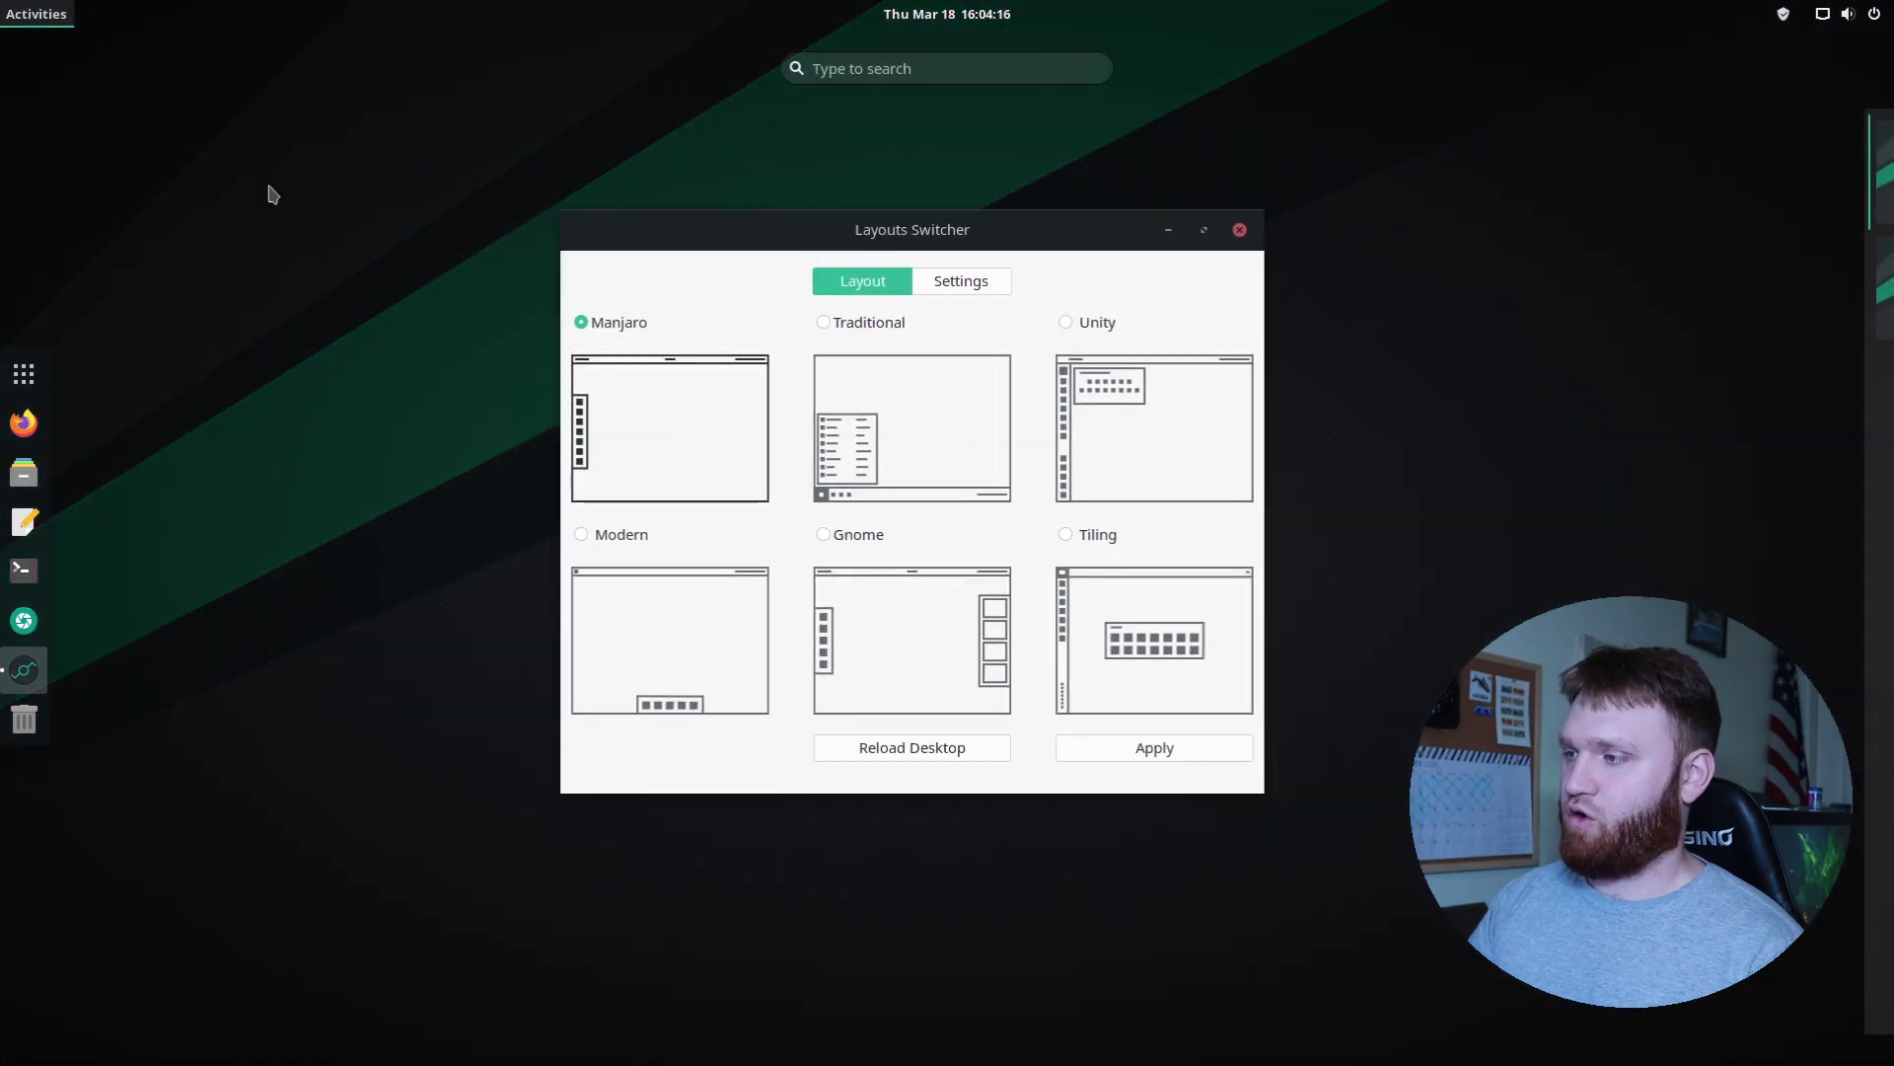
left_click(655, 339)
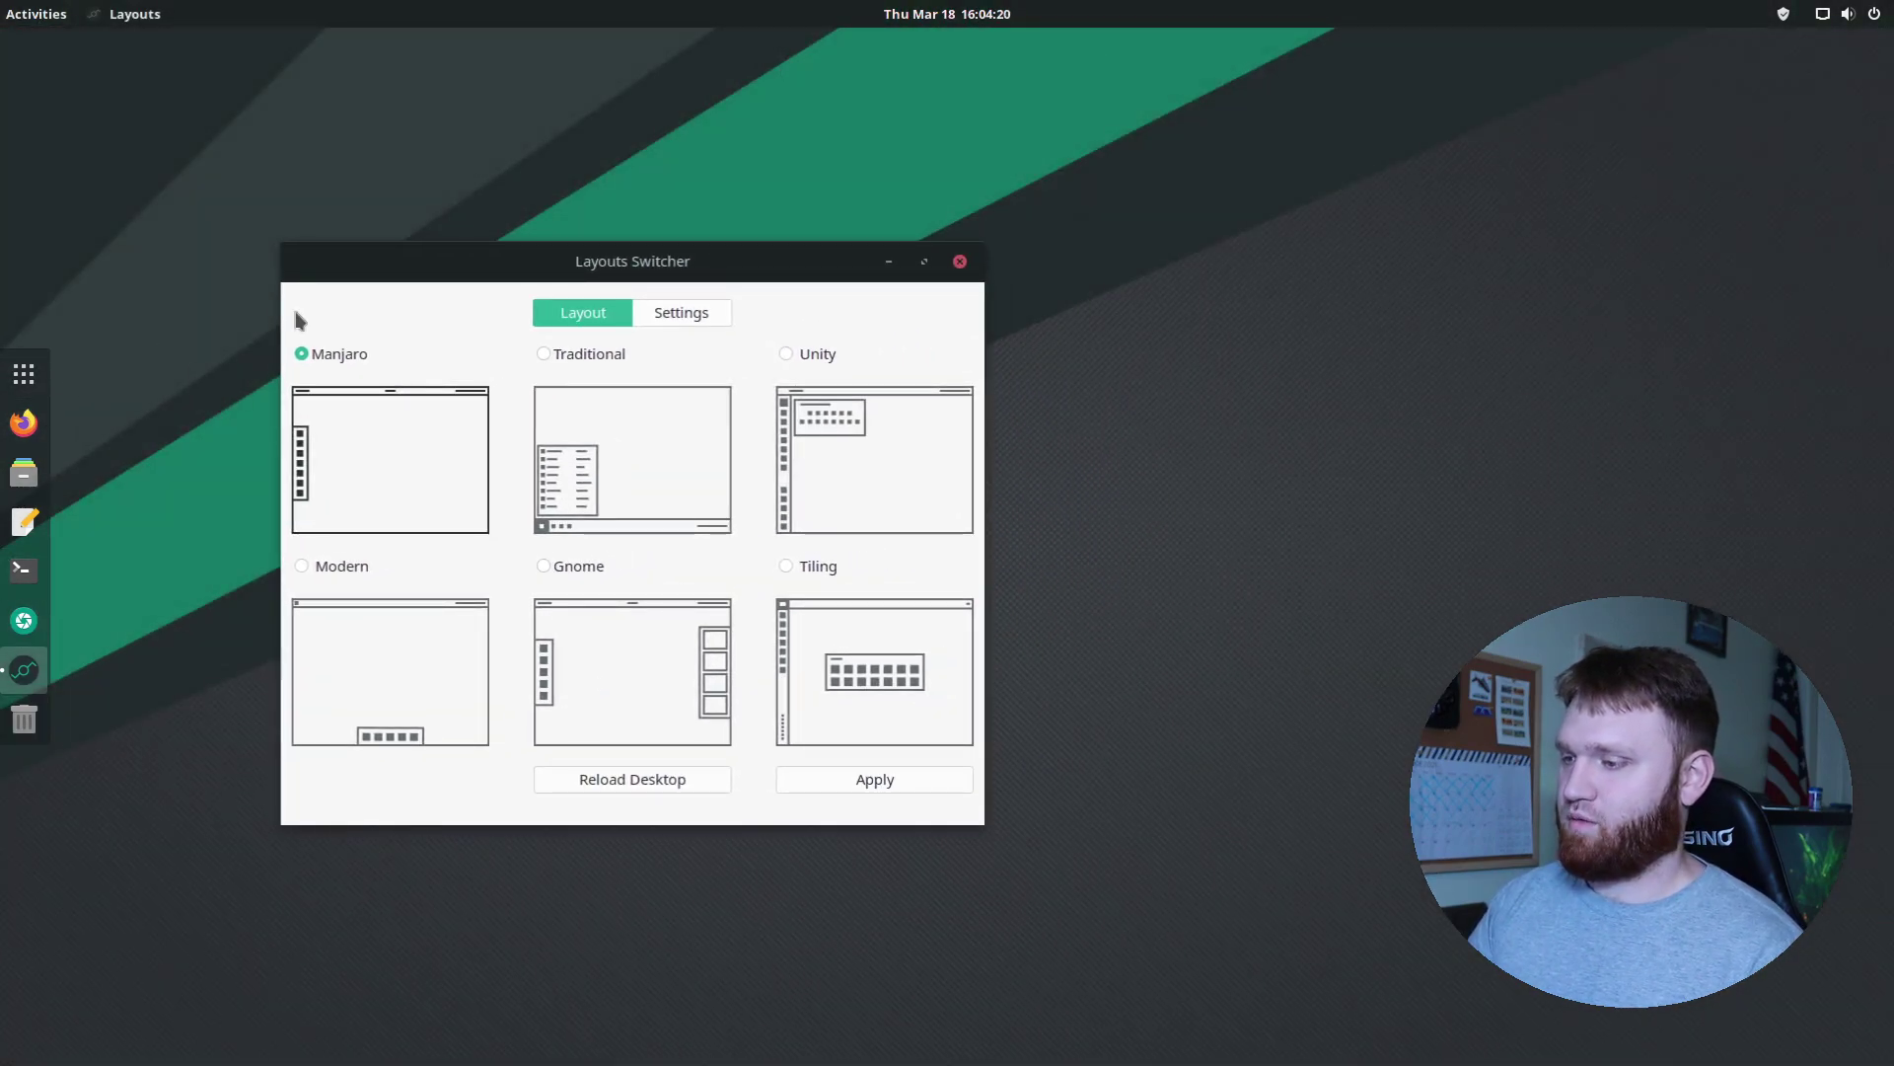
left_click(649, 659)
left_click(861, 780)
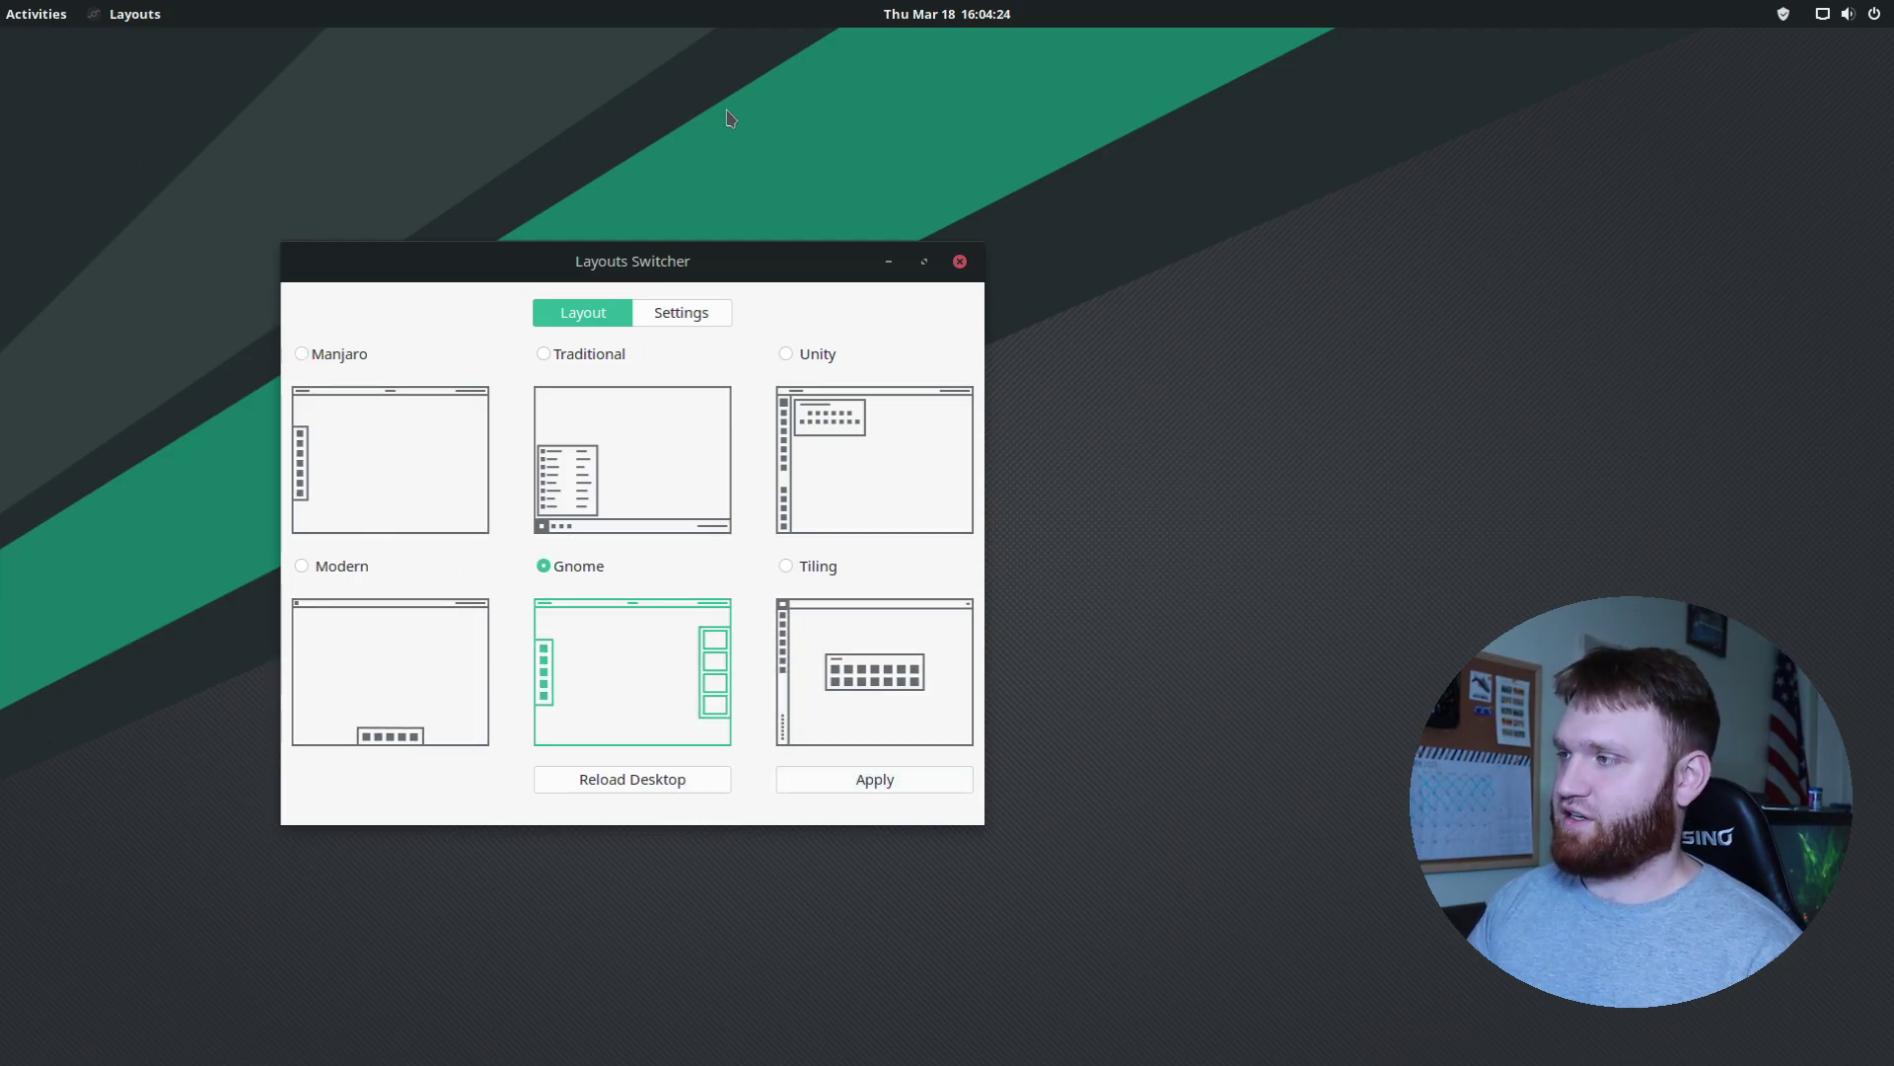
left_click(42, 18)
left_click(41, 17)
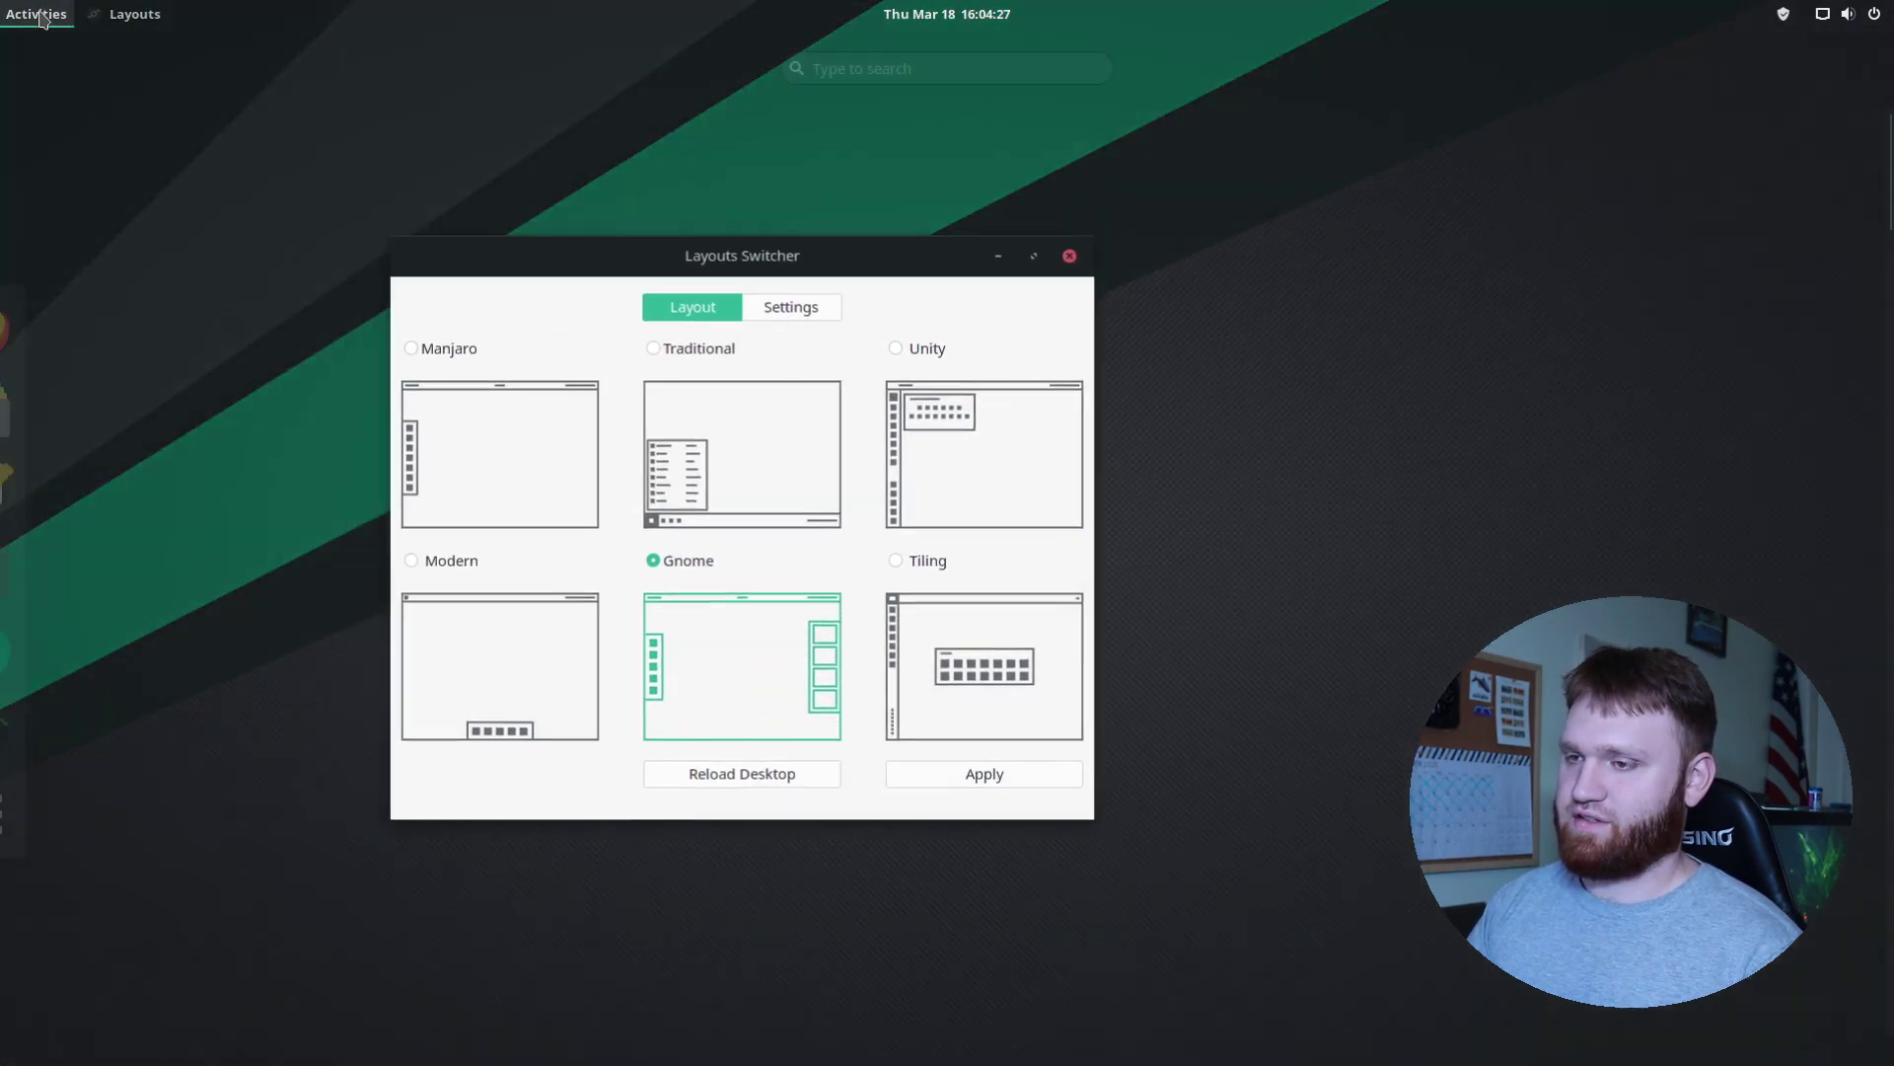
left_click(38, 14)
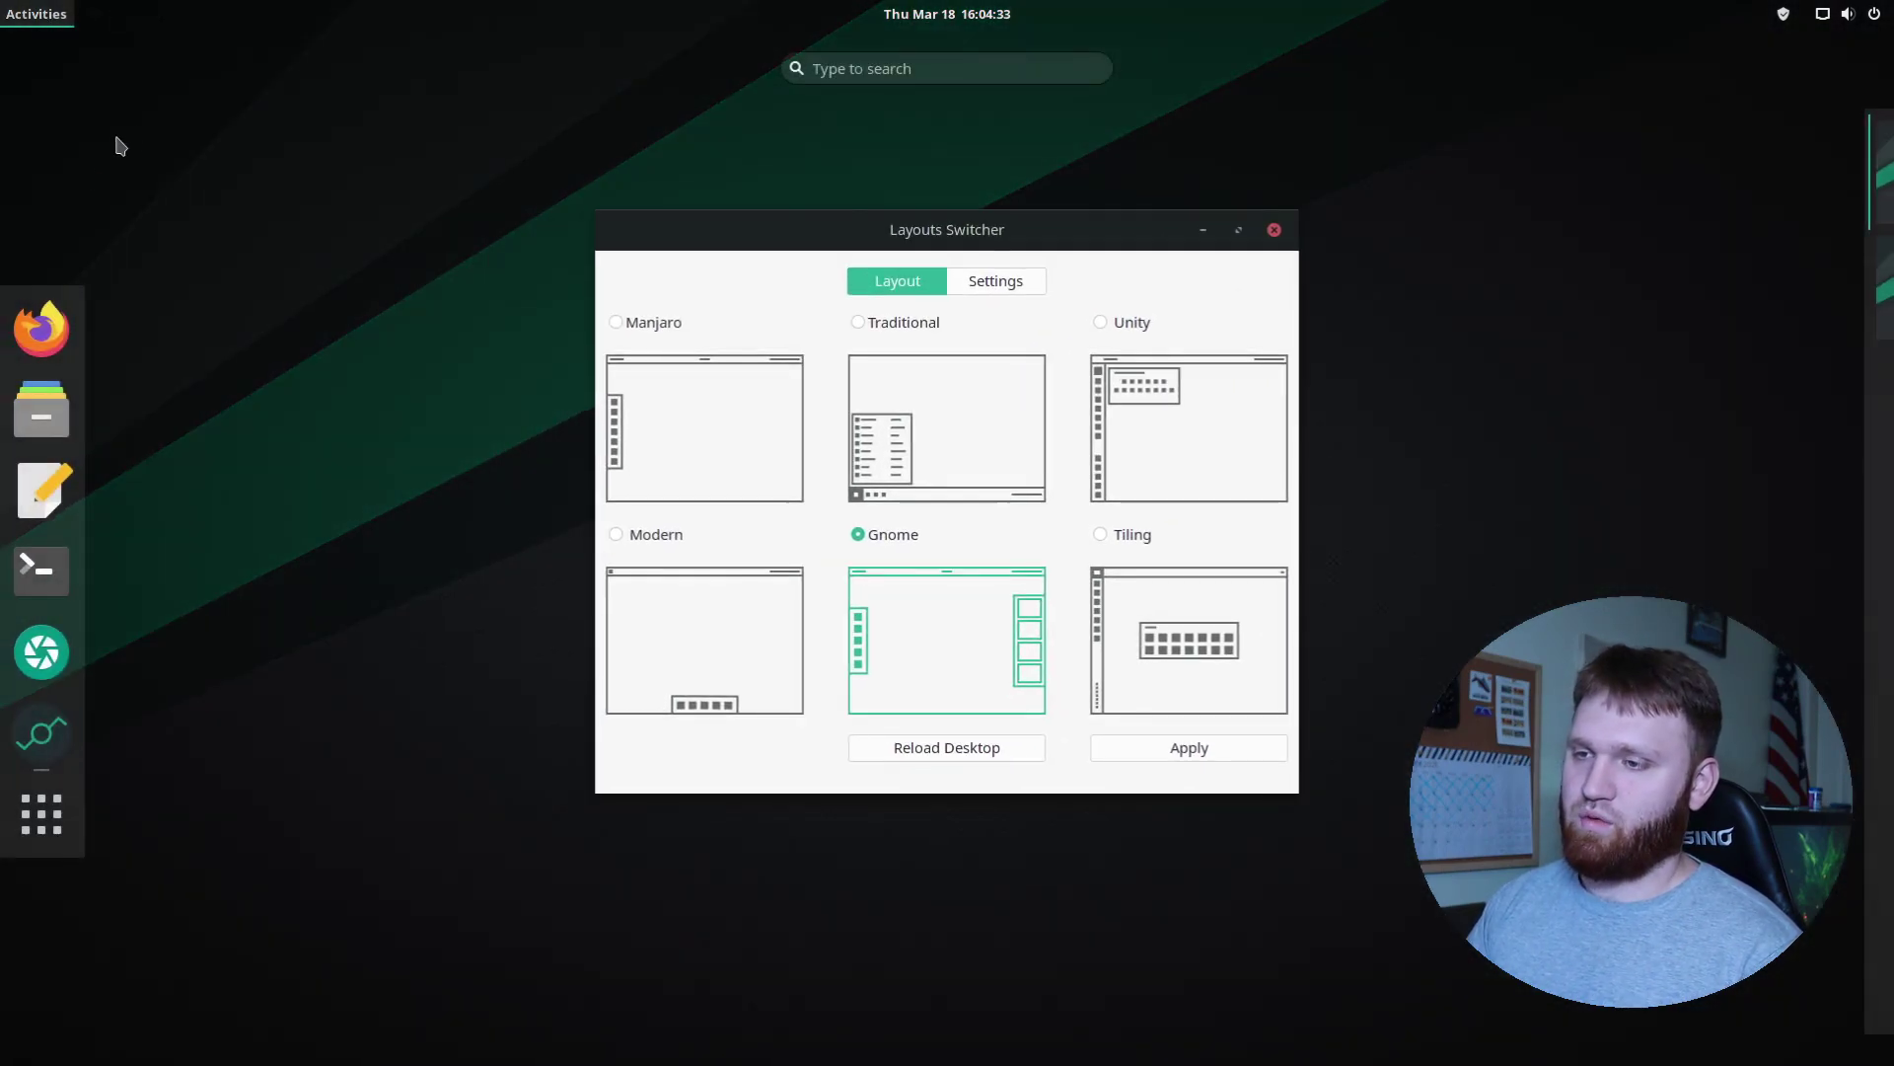
left_click(28, 17)
left_click_drag(596, 271, 547, 167)
Apply the Traditional layout in Layouts Switcher, giving the desktop a bottom taskbar
left_click(551, 249)
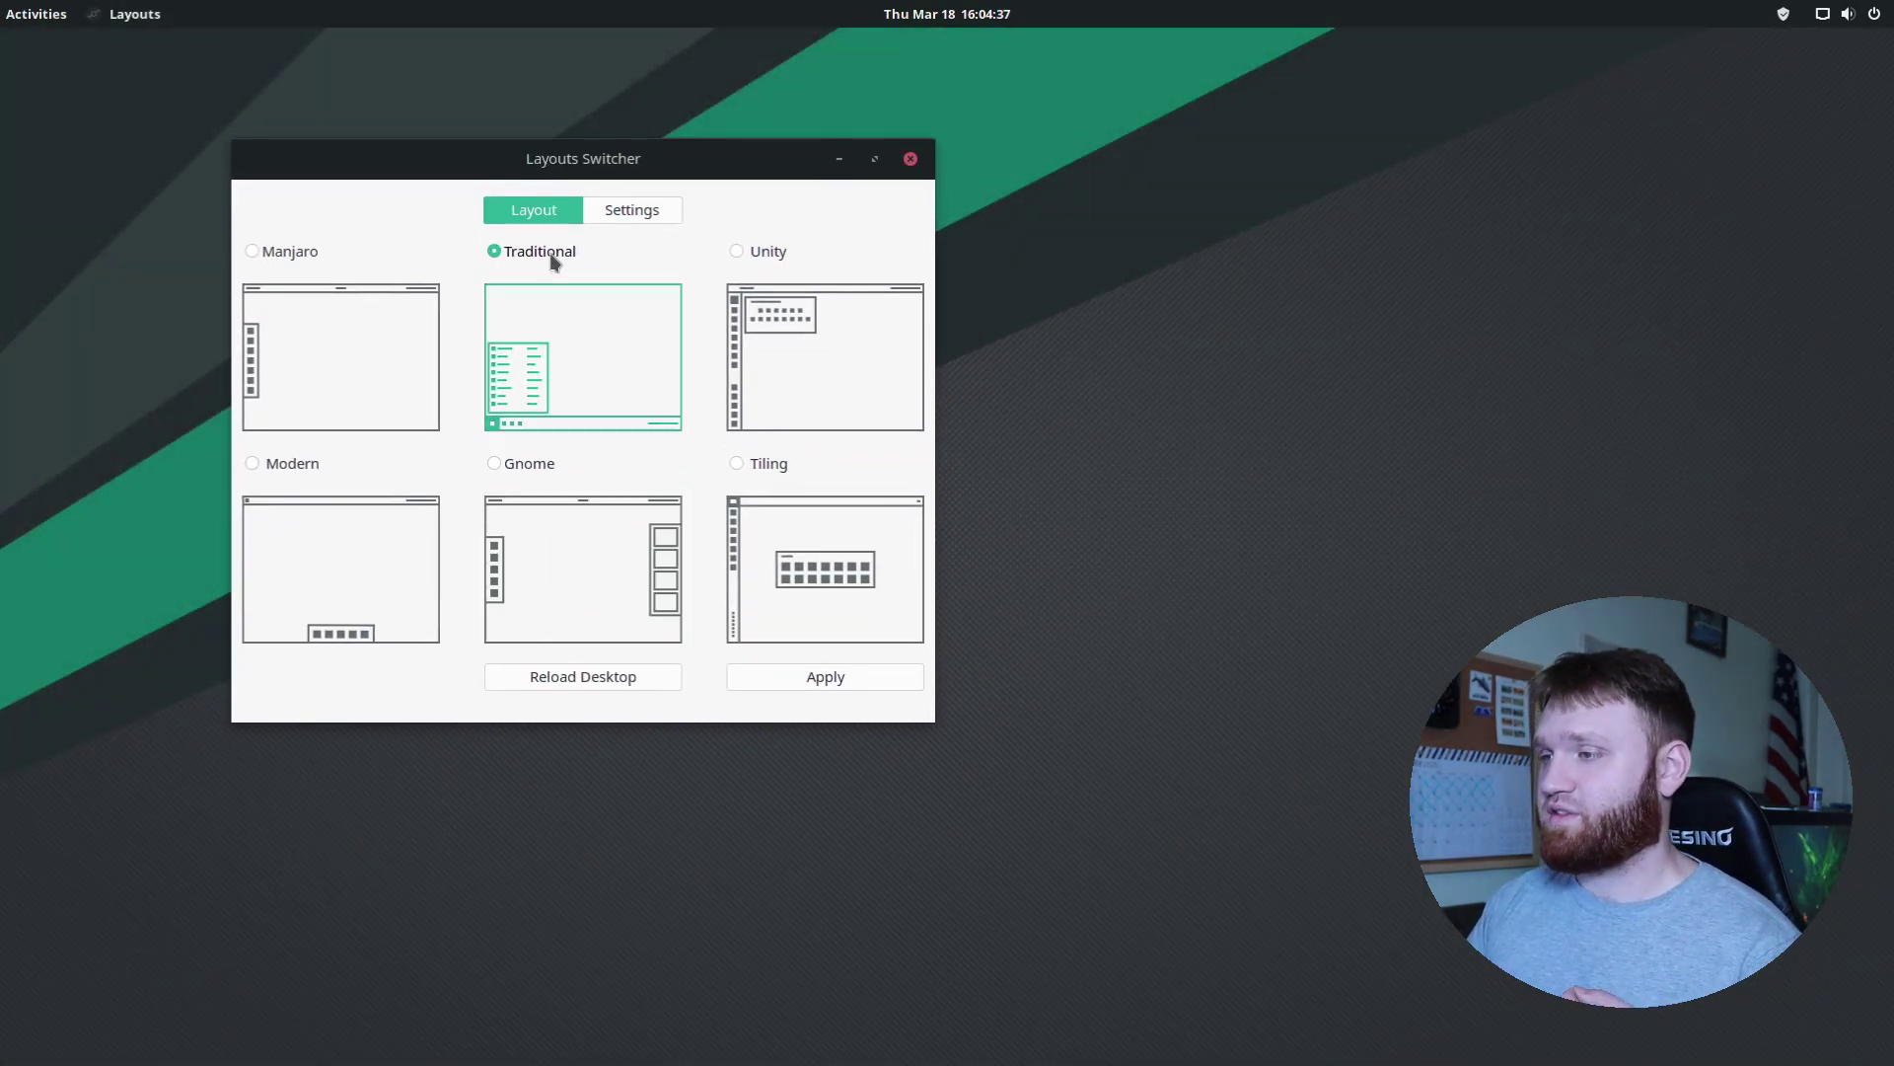
left_click(865, 673)
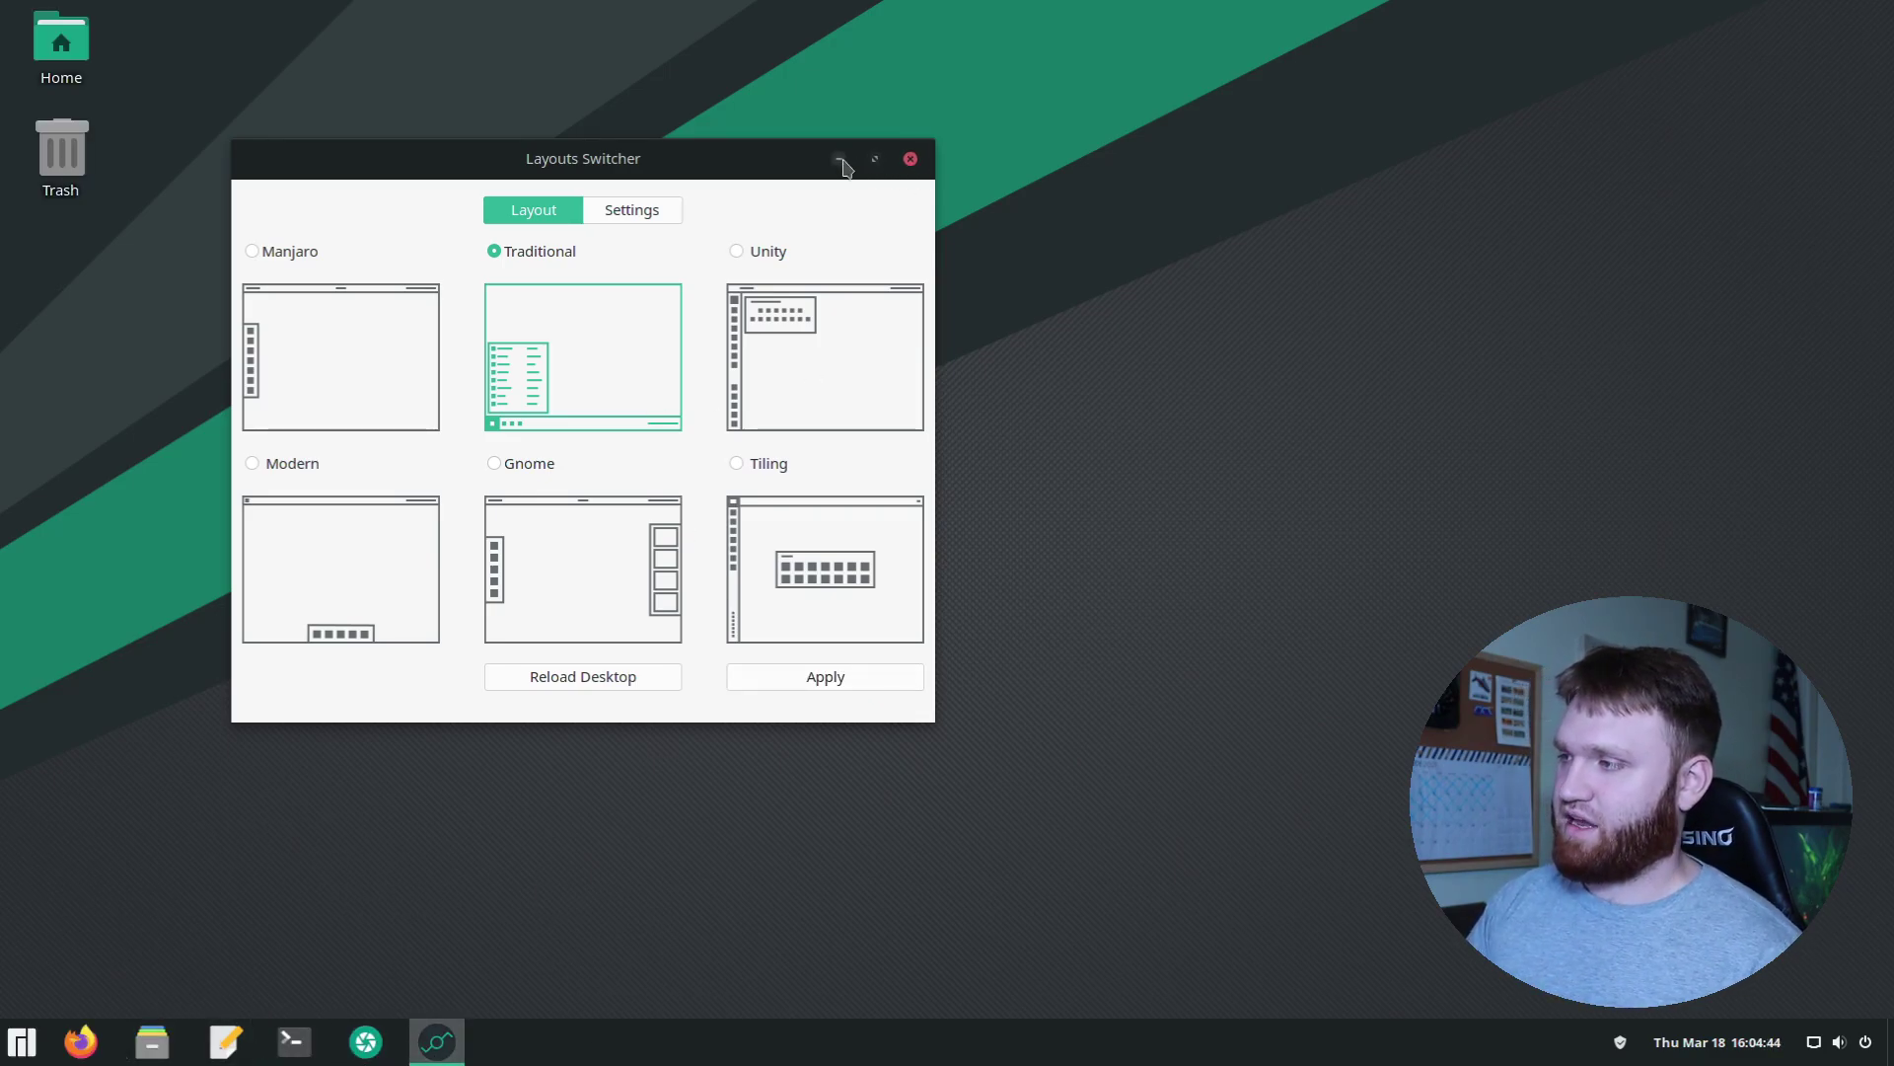
left_click(840, 158)
left_click(437, 1041)
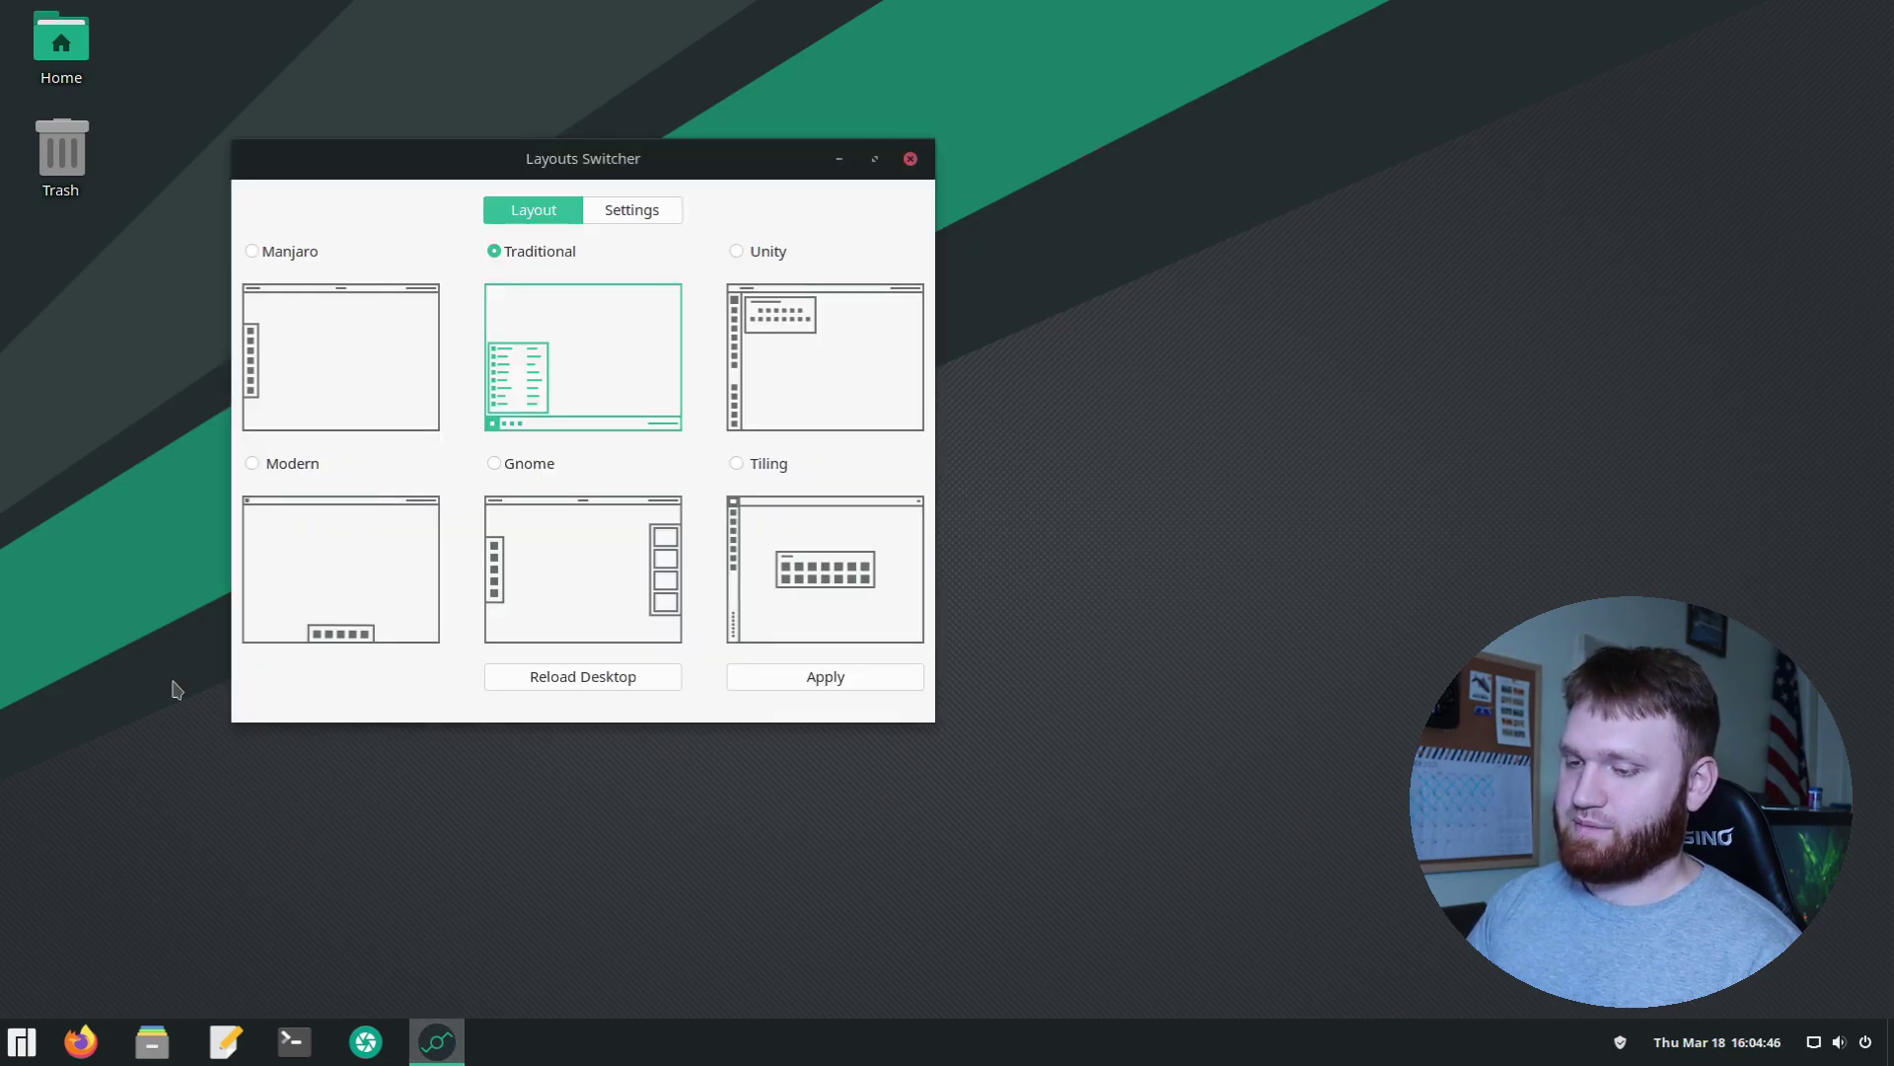
Browse the All Programs categories in the new application menu, then close it
left_click(24, 1046)
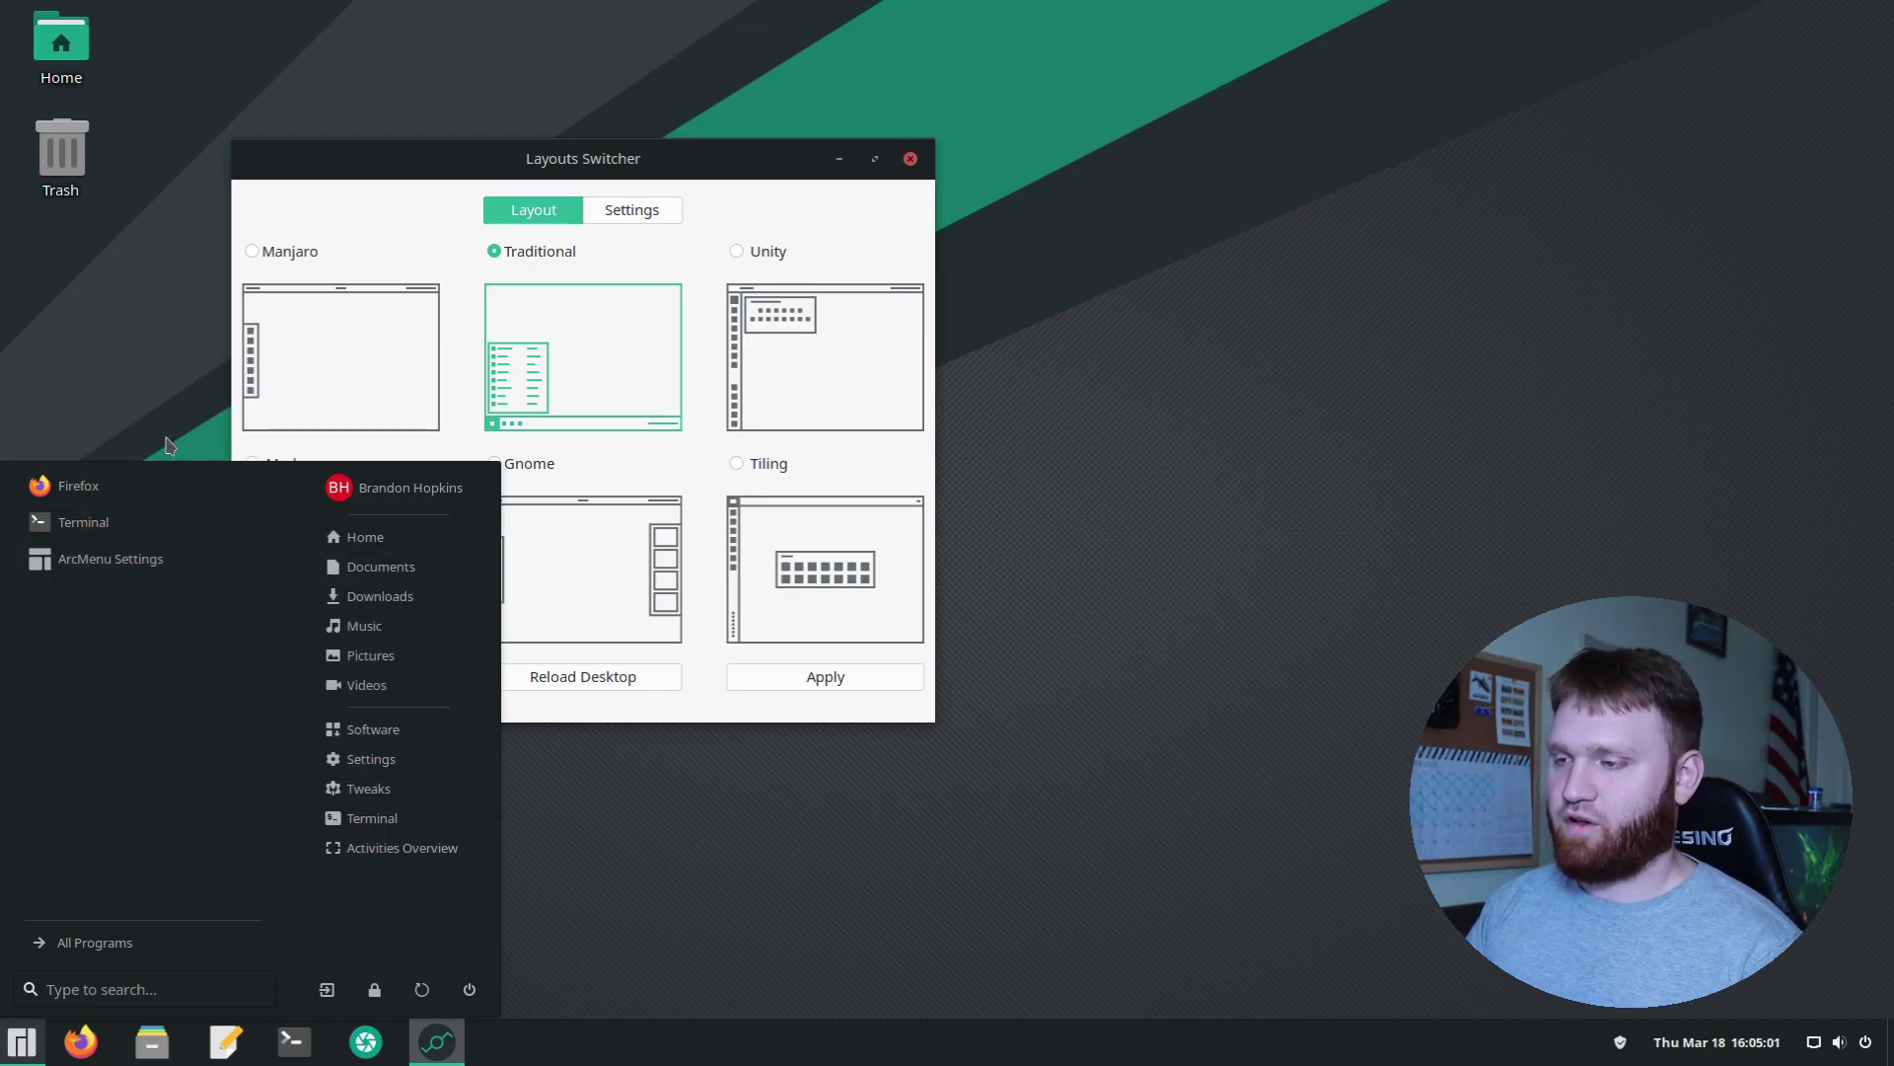
left_click(89, 942)
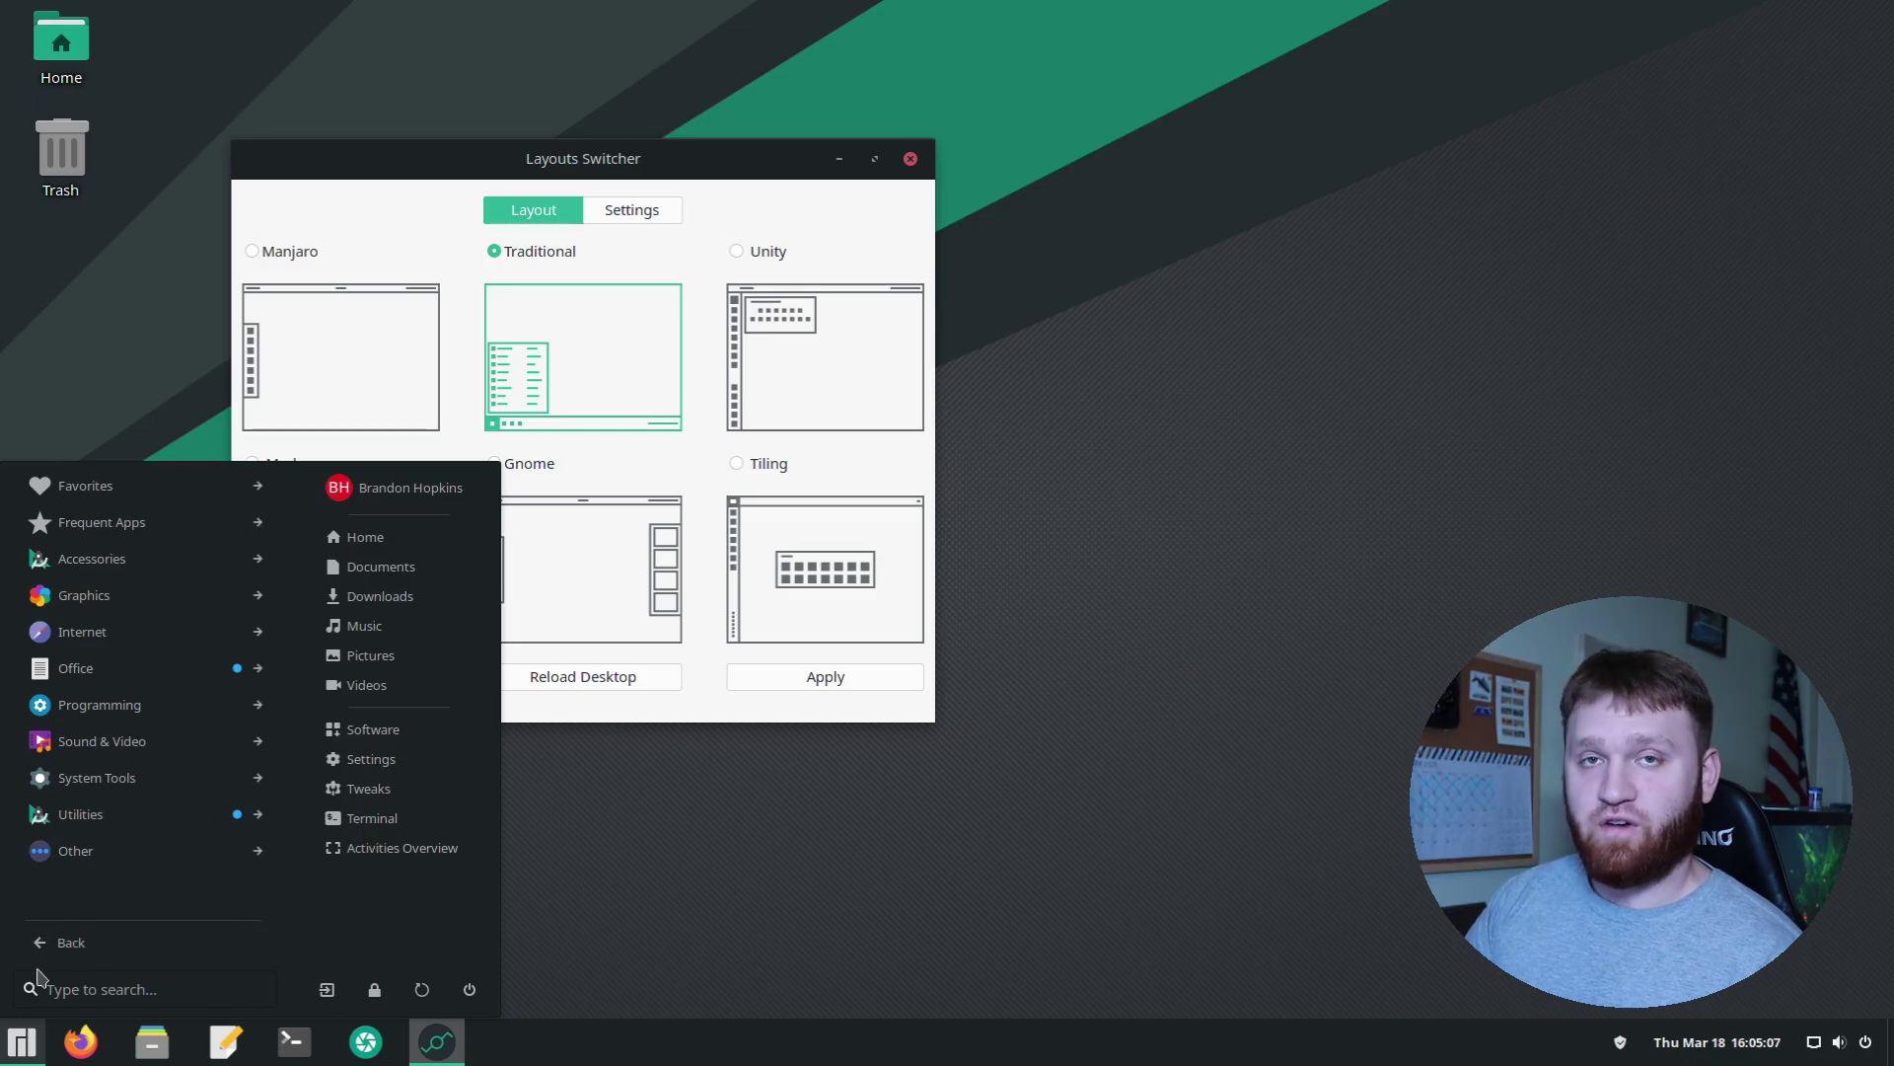
left_click(710, 442)
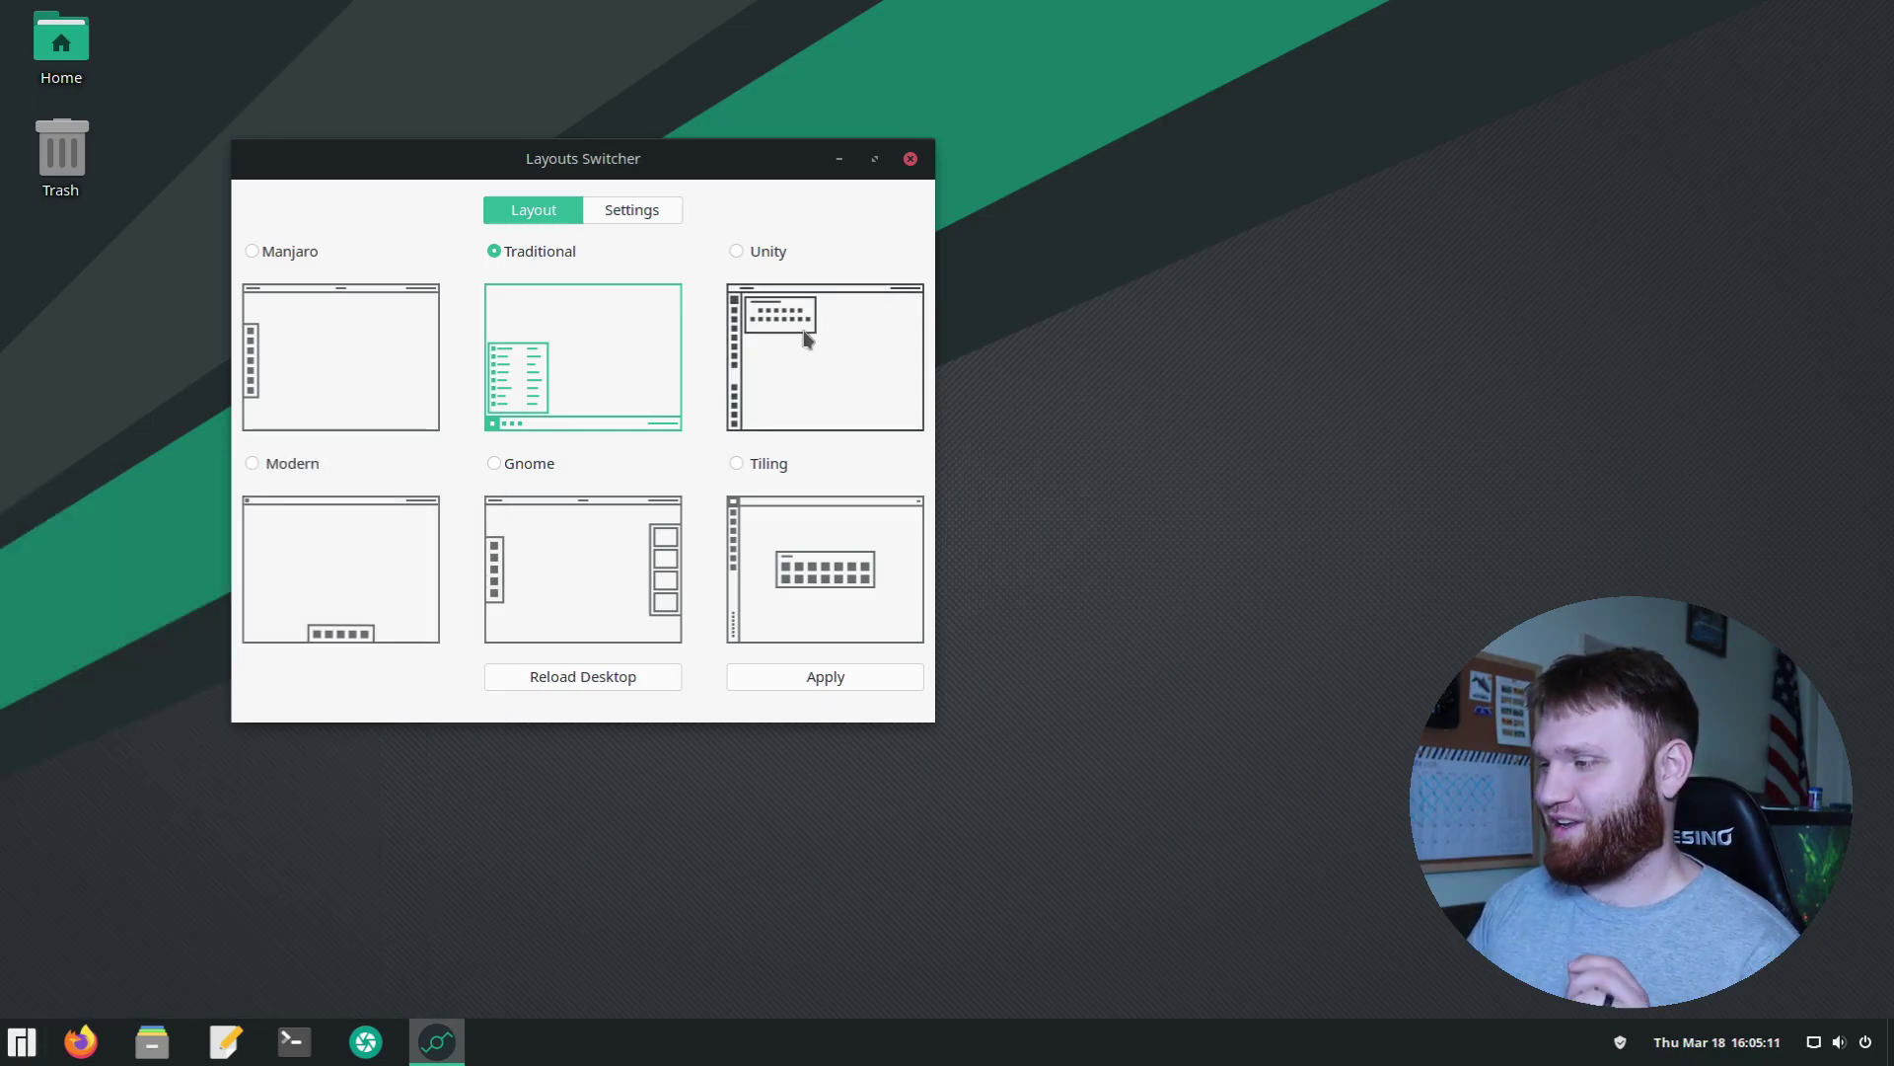
Apply the Tiling layout, then close Layouts Switcher and its launcher tab
left_click(775, 521)
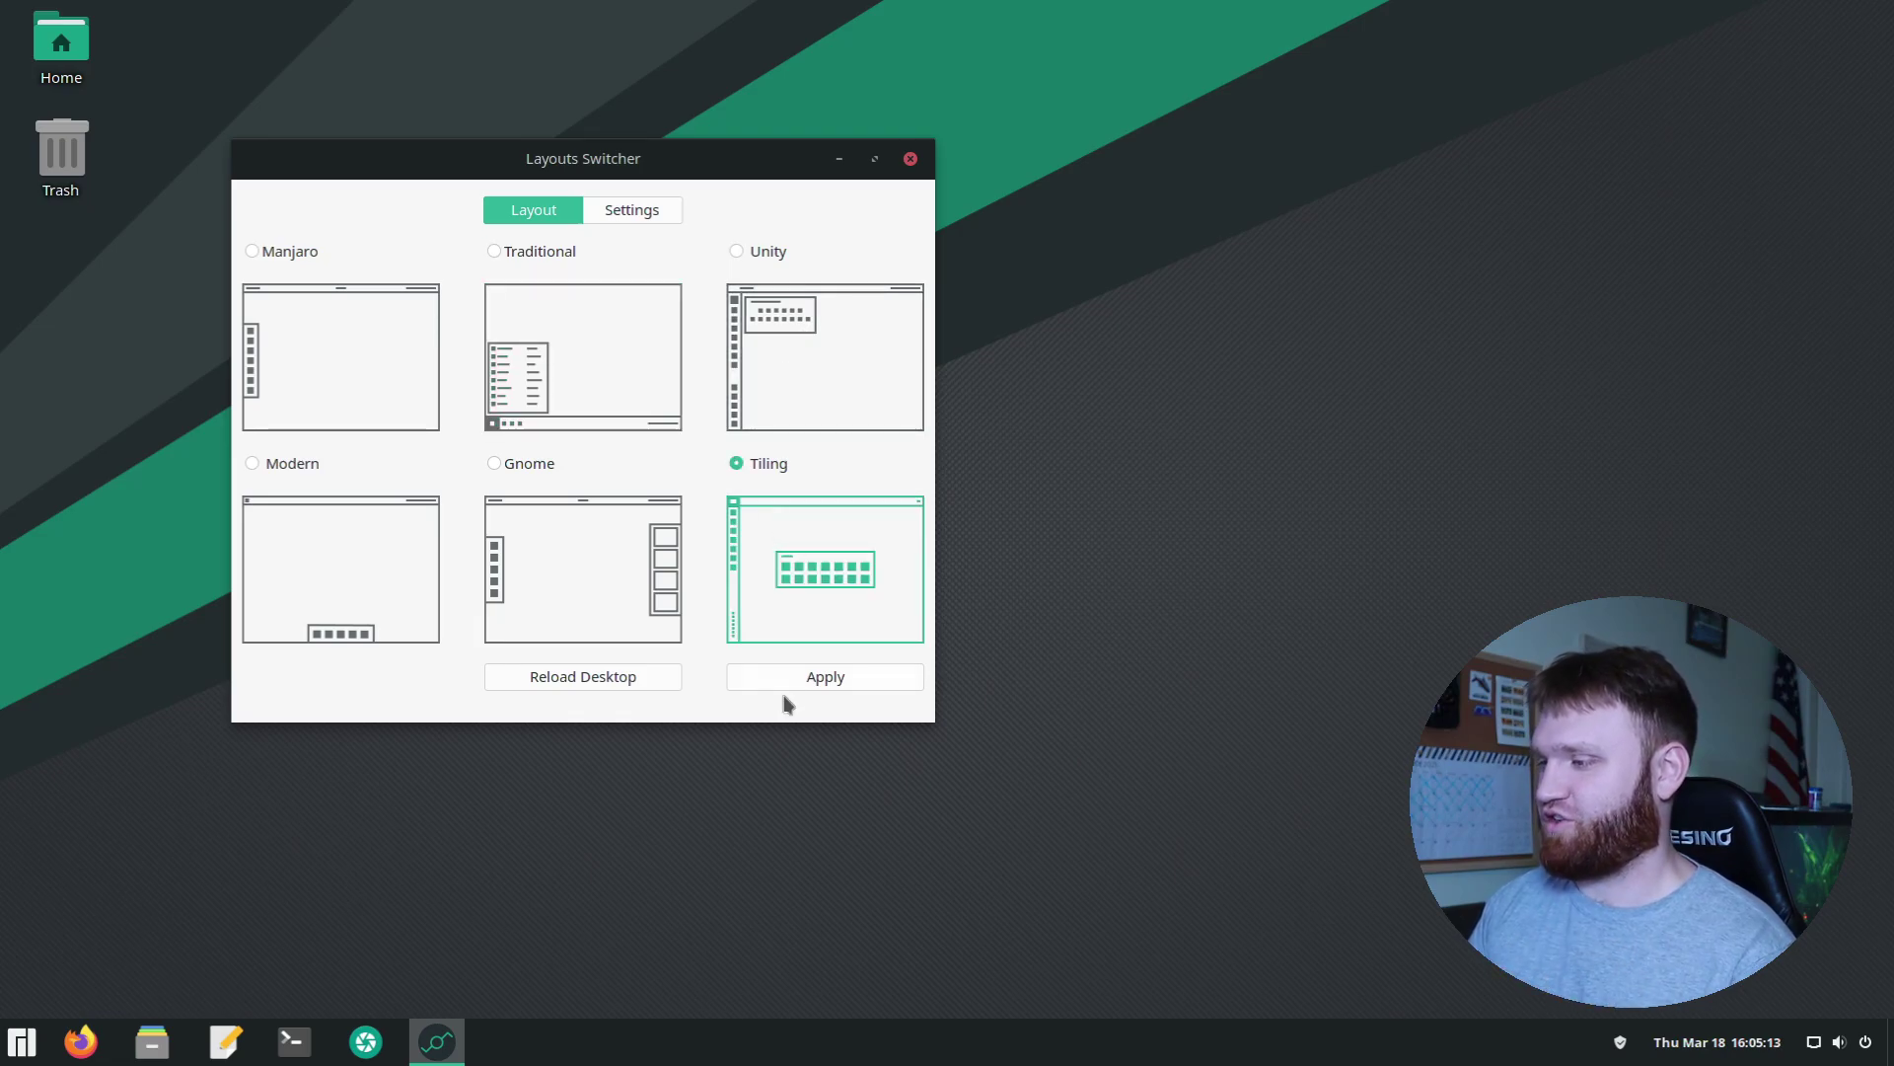
left_click(797, 683)
left_click(909, 160)
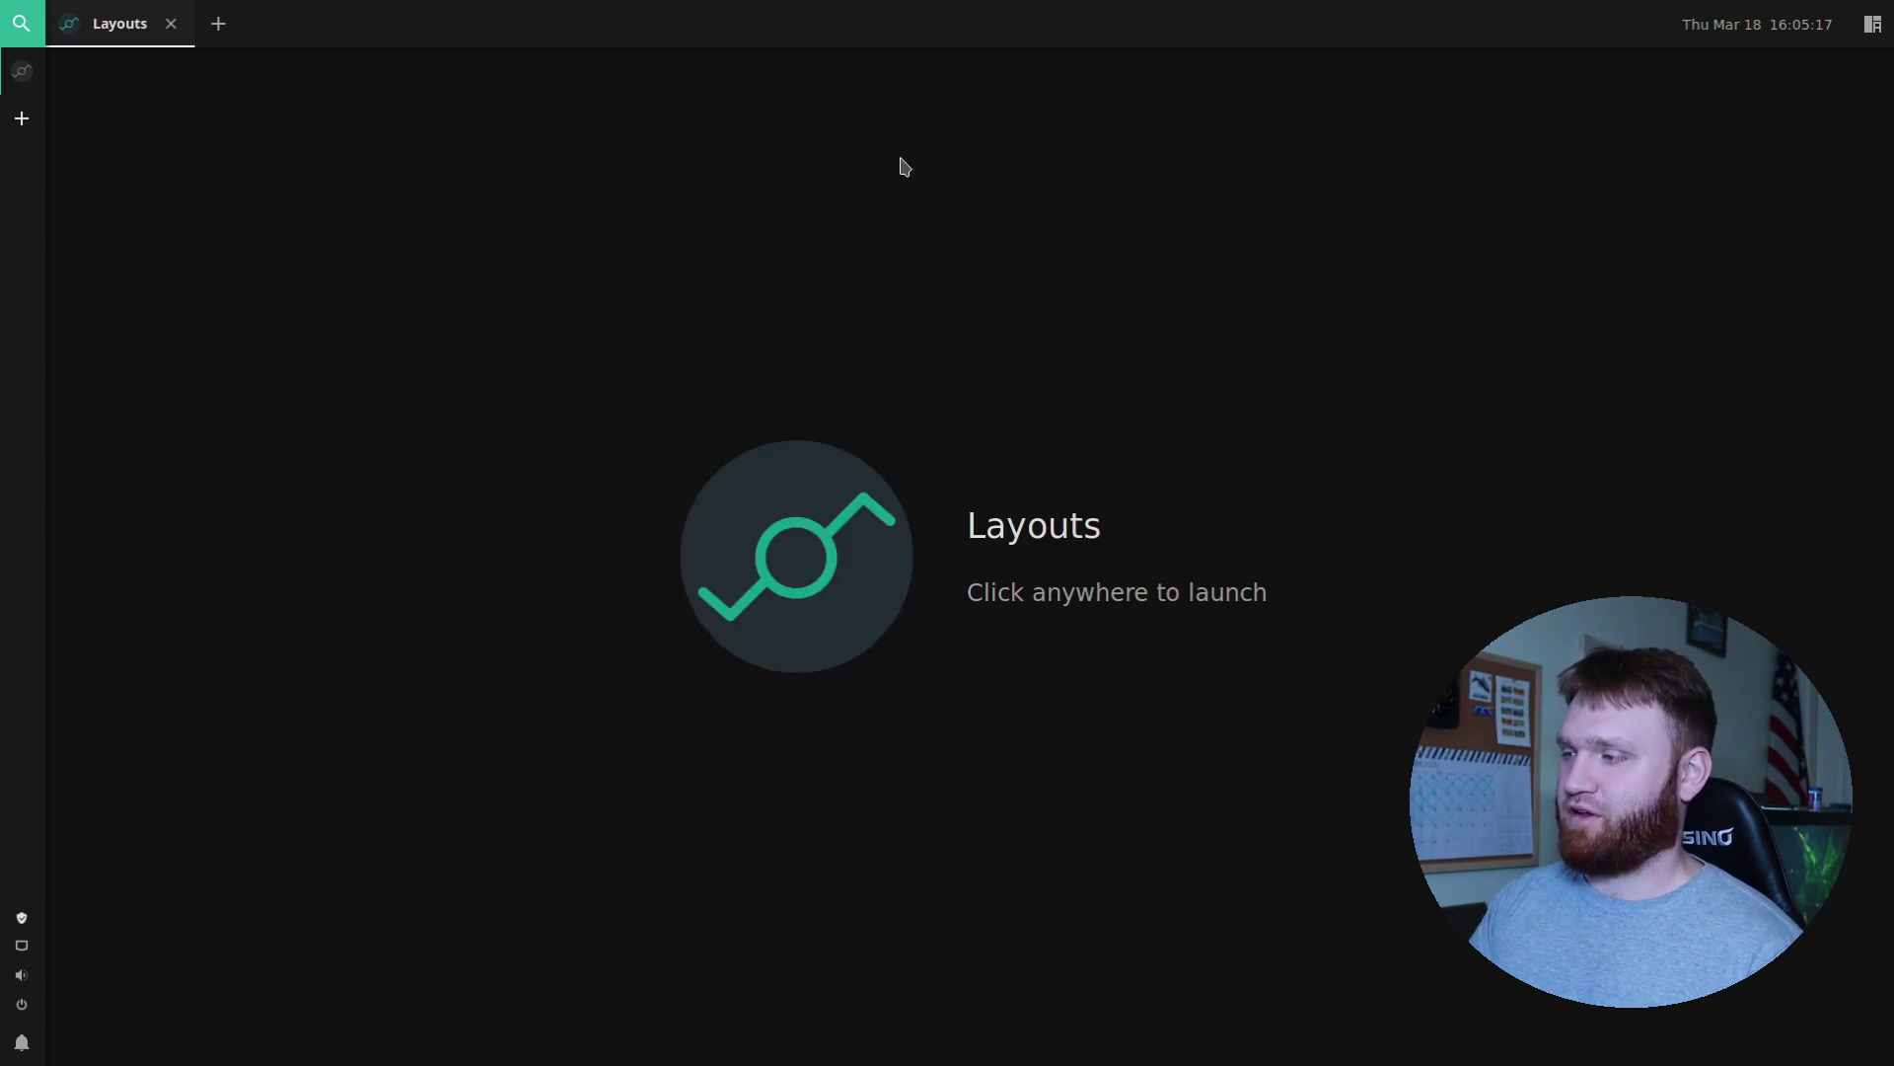
left_click(170, 24)
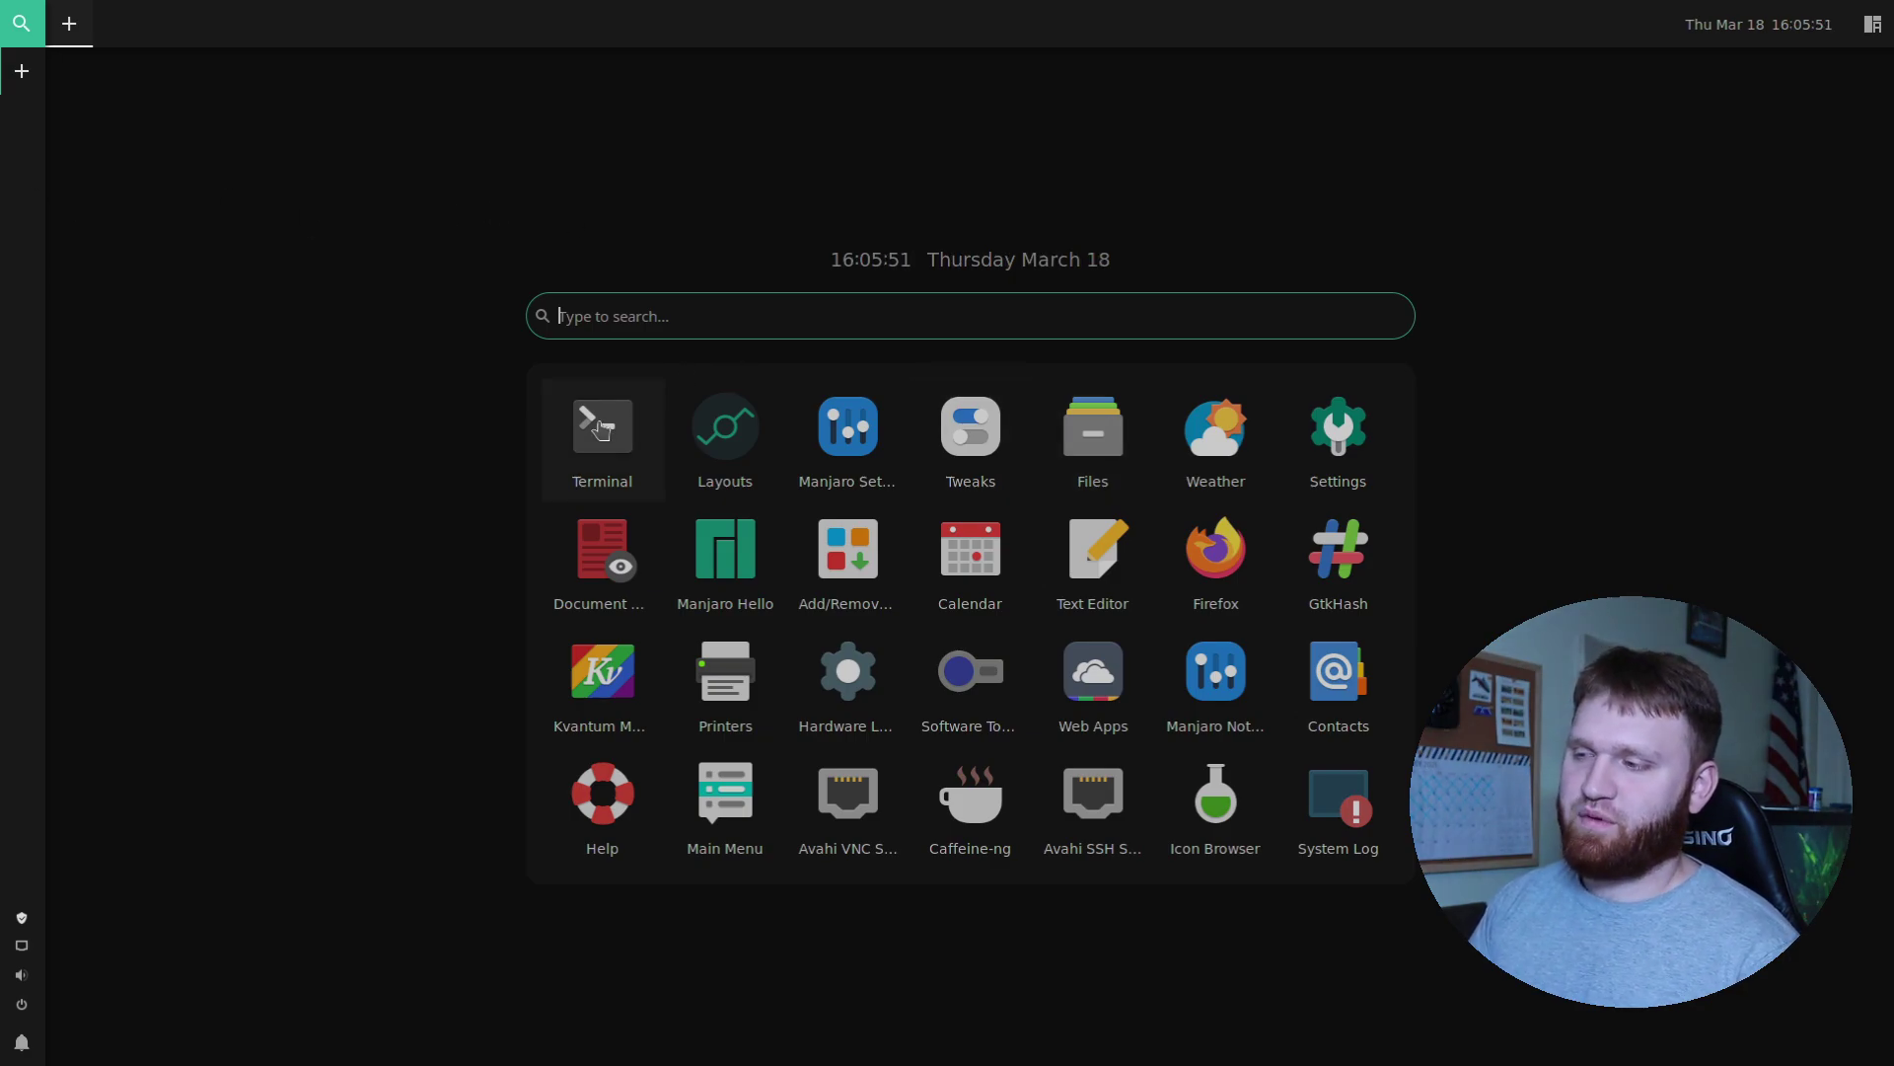
Open a terminal, tile two more terminals beside and below it, then close the extras
left_click(599, 426)
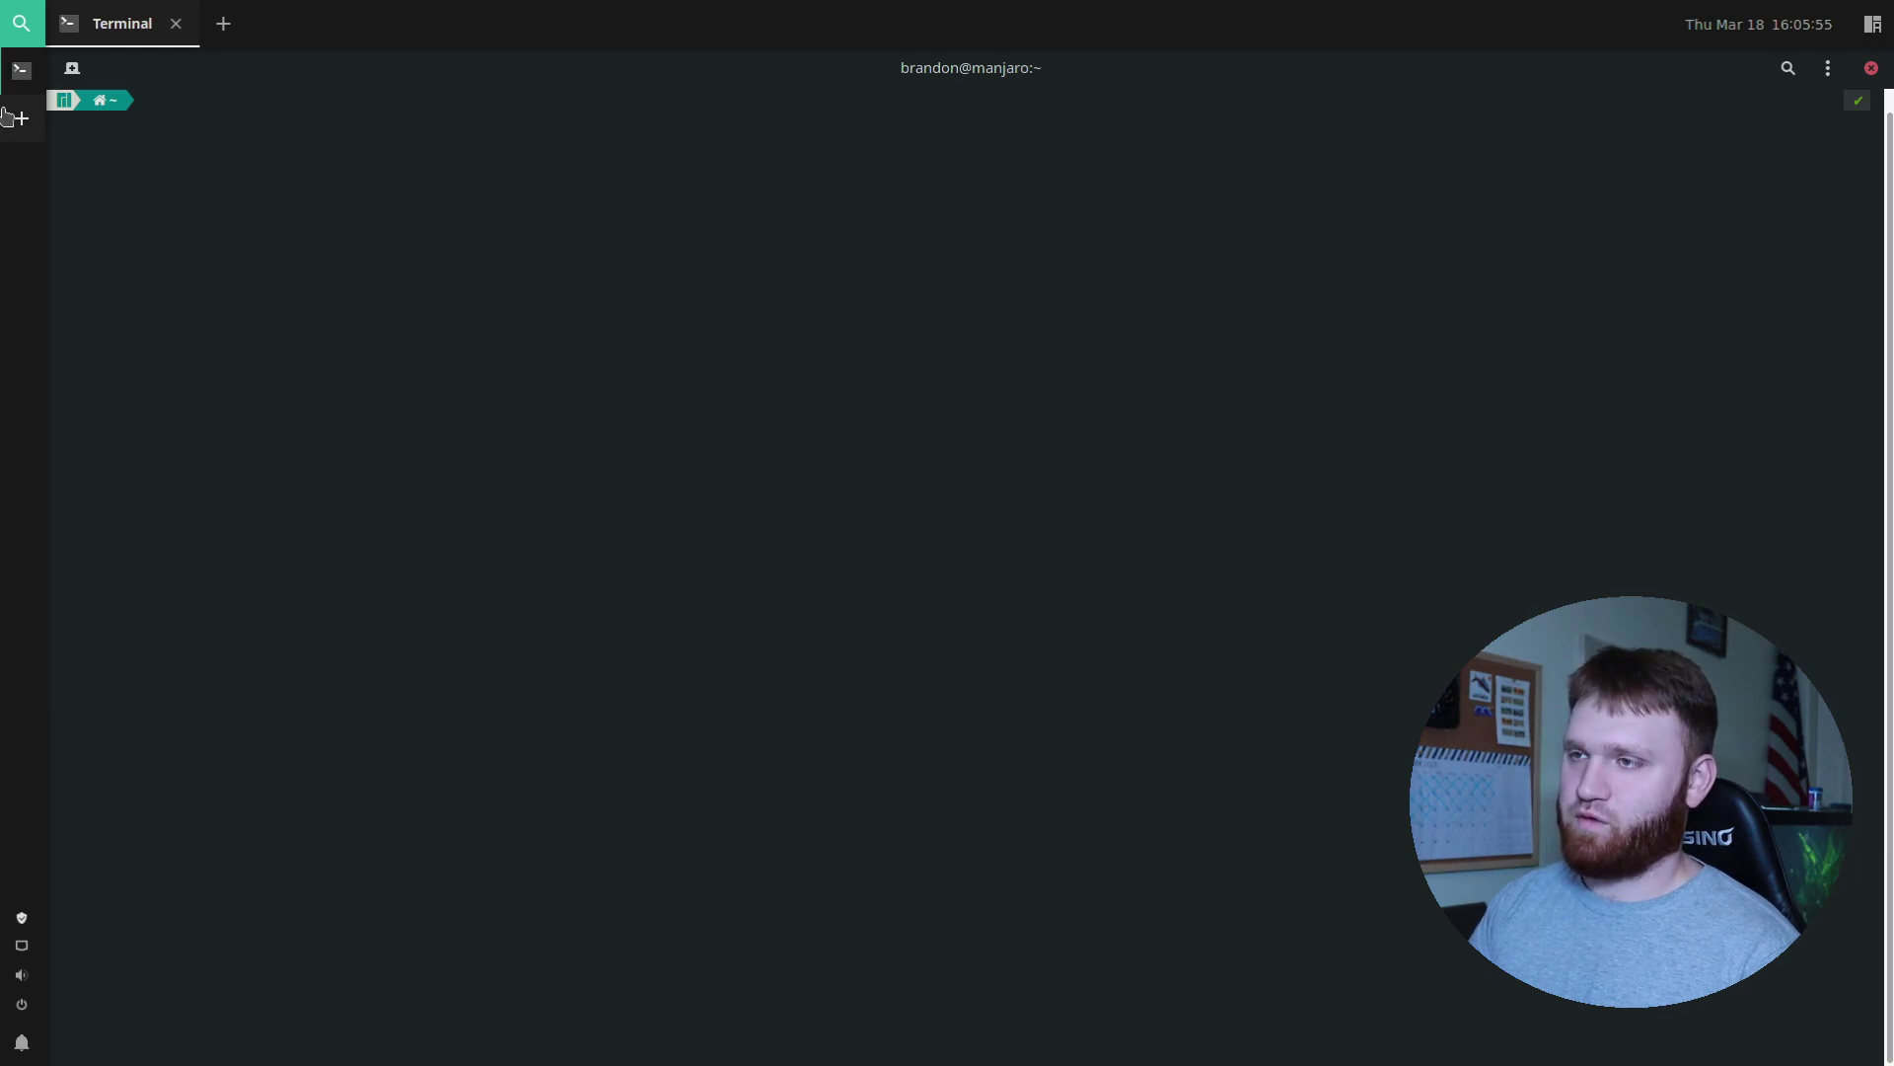
left_click(225, 26)
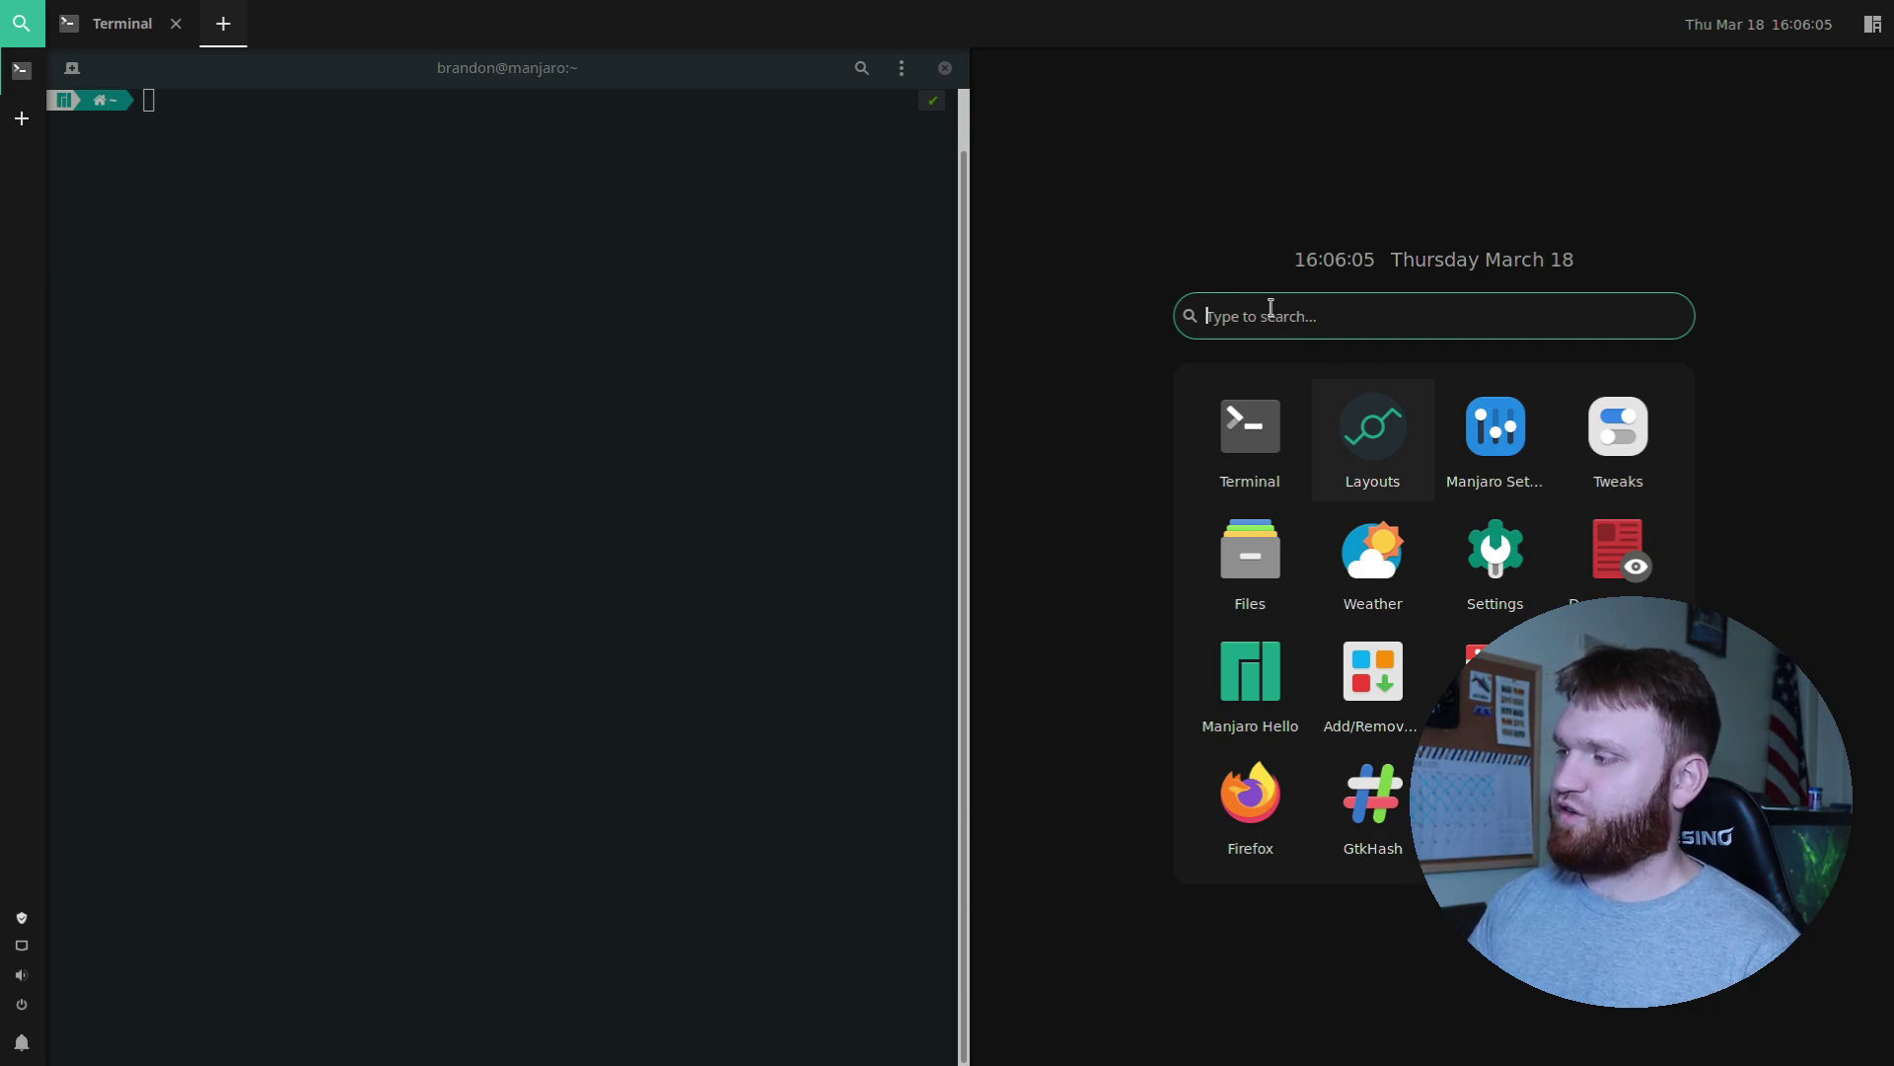
left_click(1230, 424)
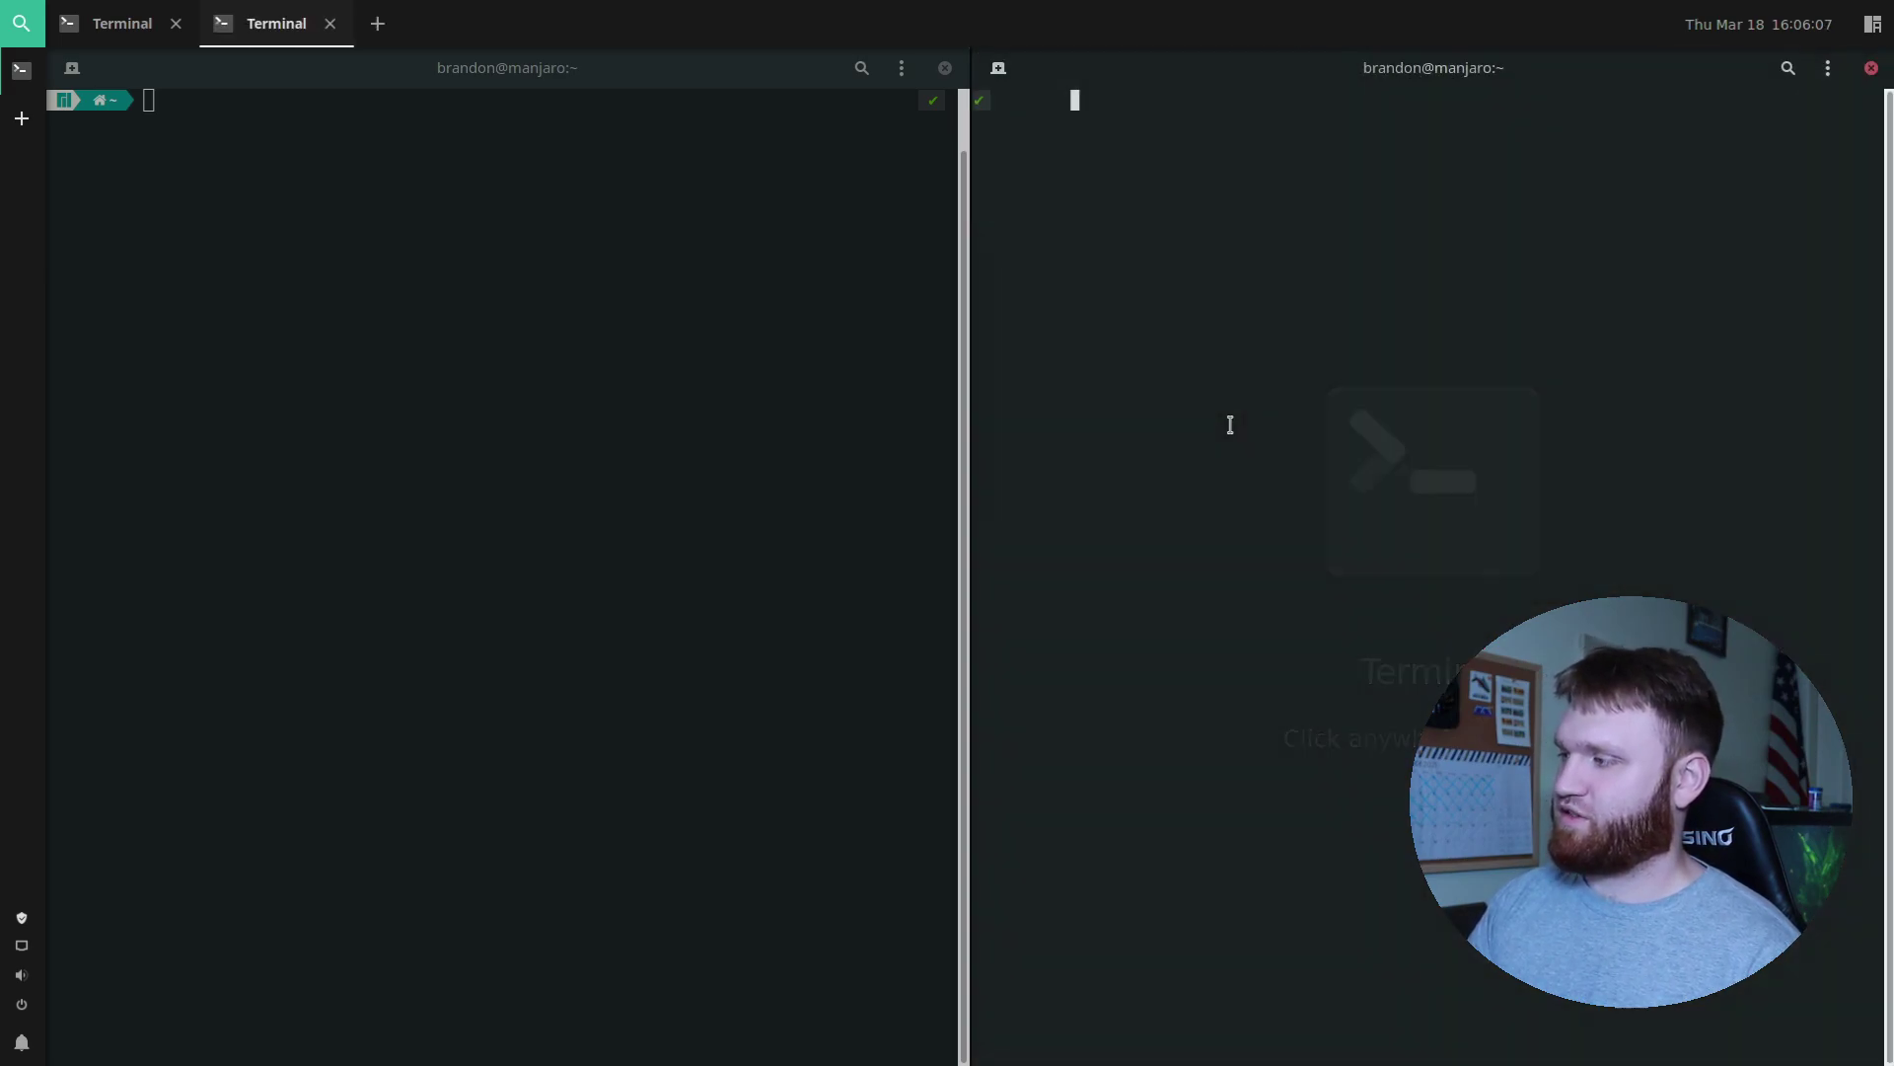
left_click(378, 23)
left_click(1248, 868)
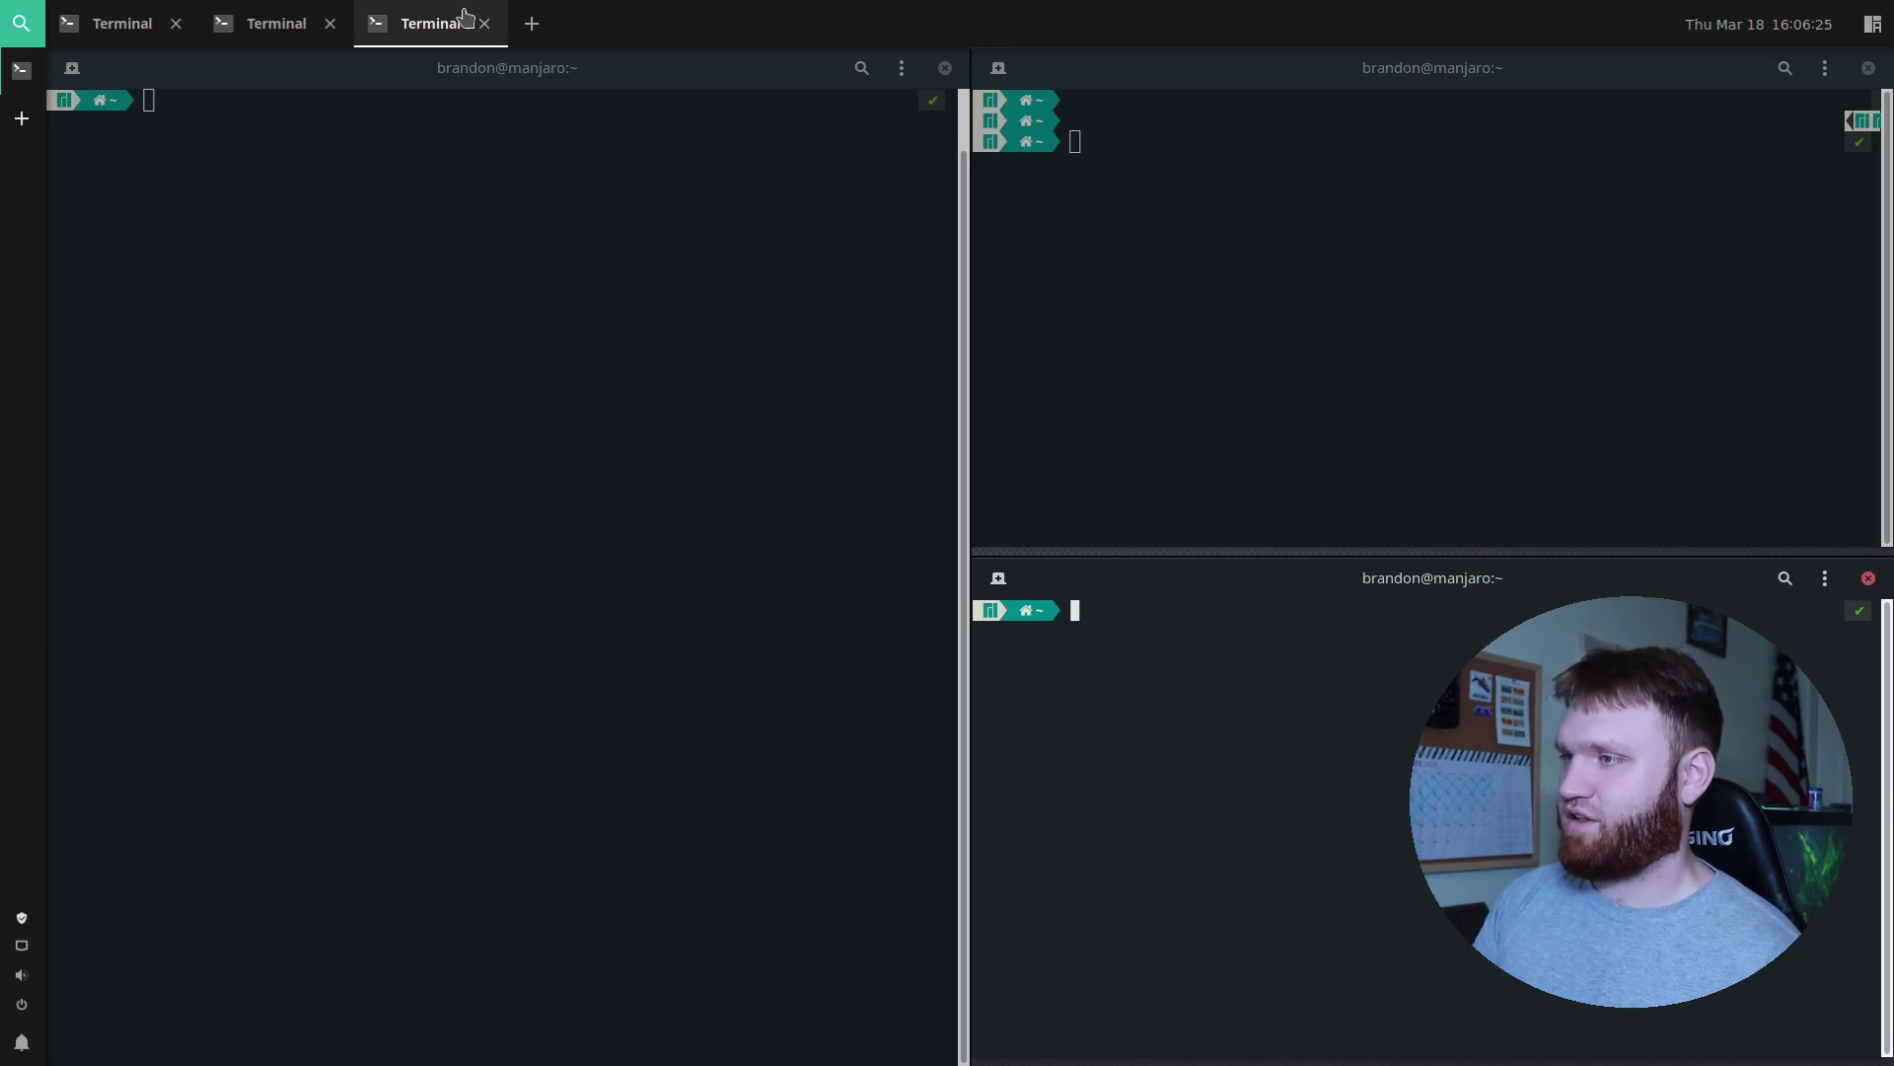
left_click(479, 24)
left_click(329, 23)
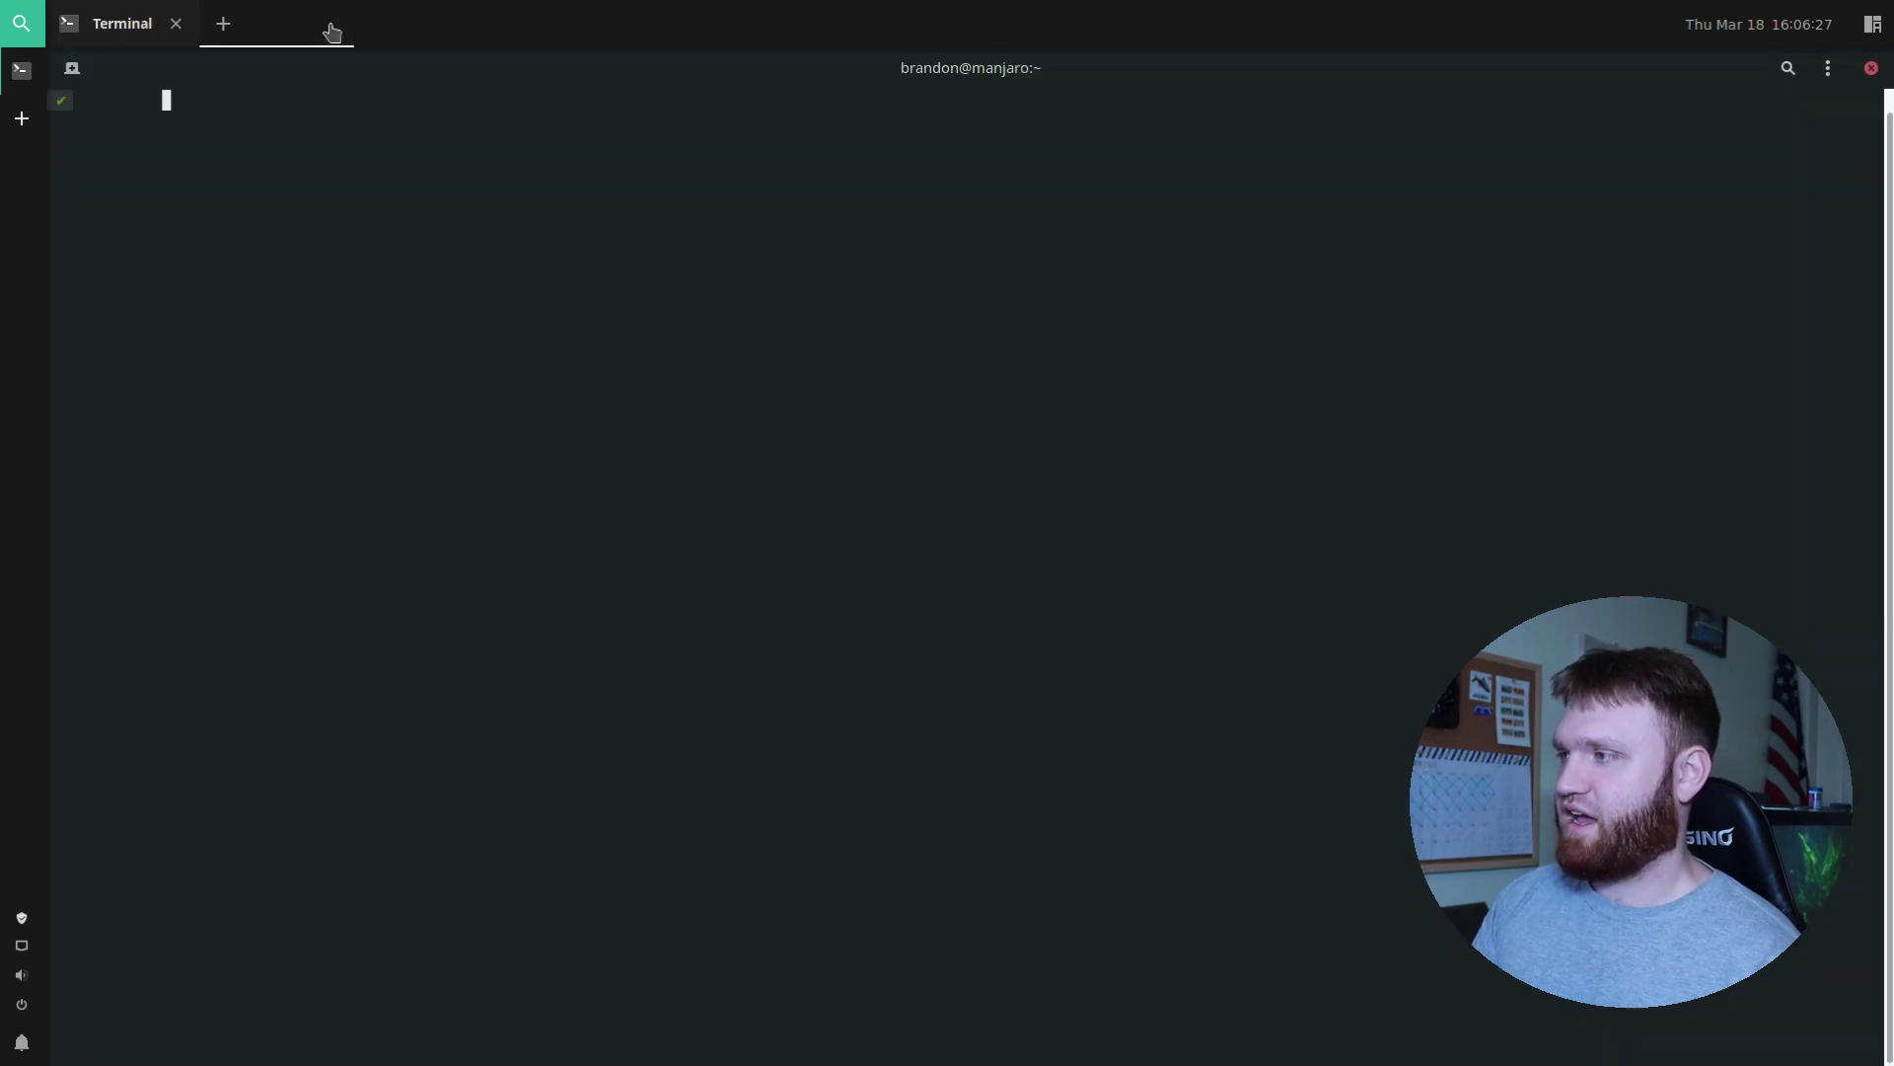
Launch Firefox via 'fi' in a tile beside the terminal
left_click(223, 24)
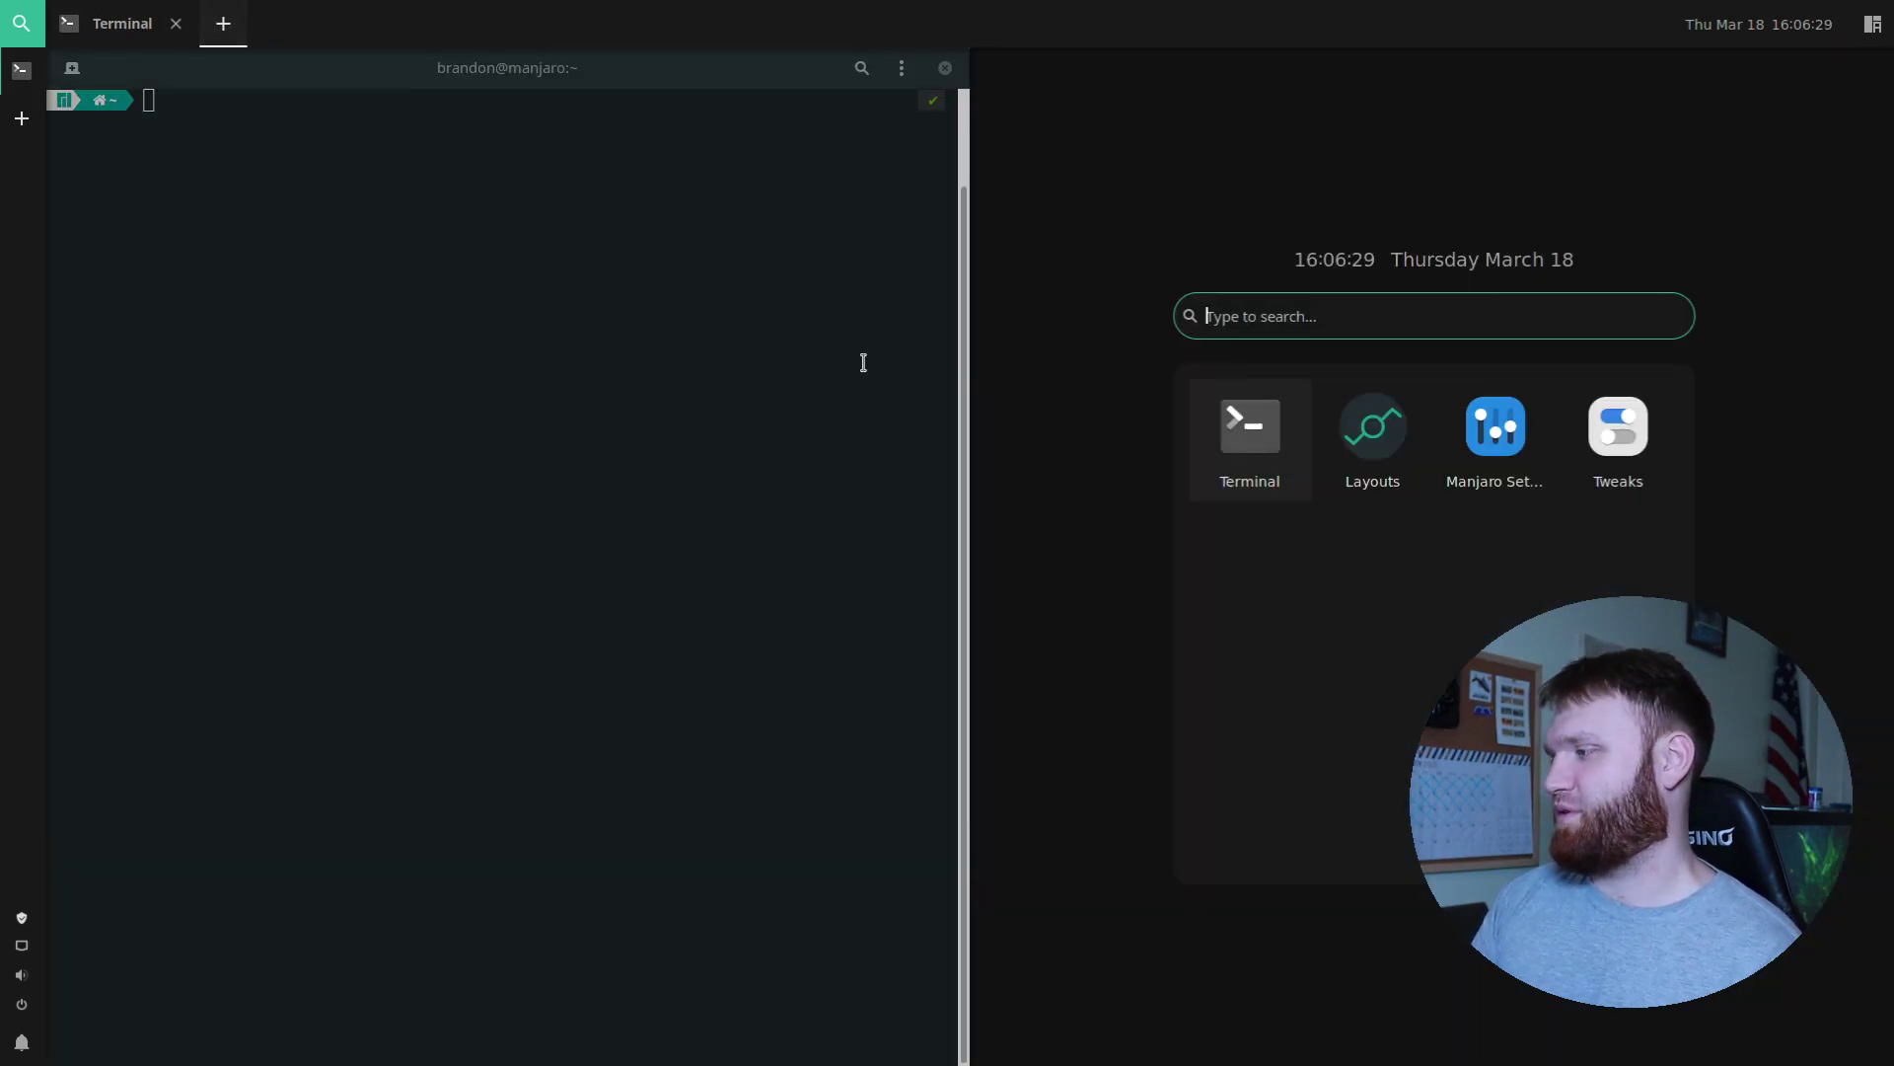
type("fir")
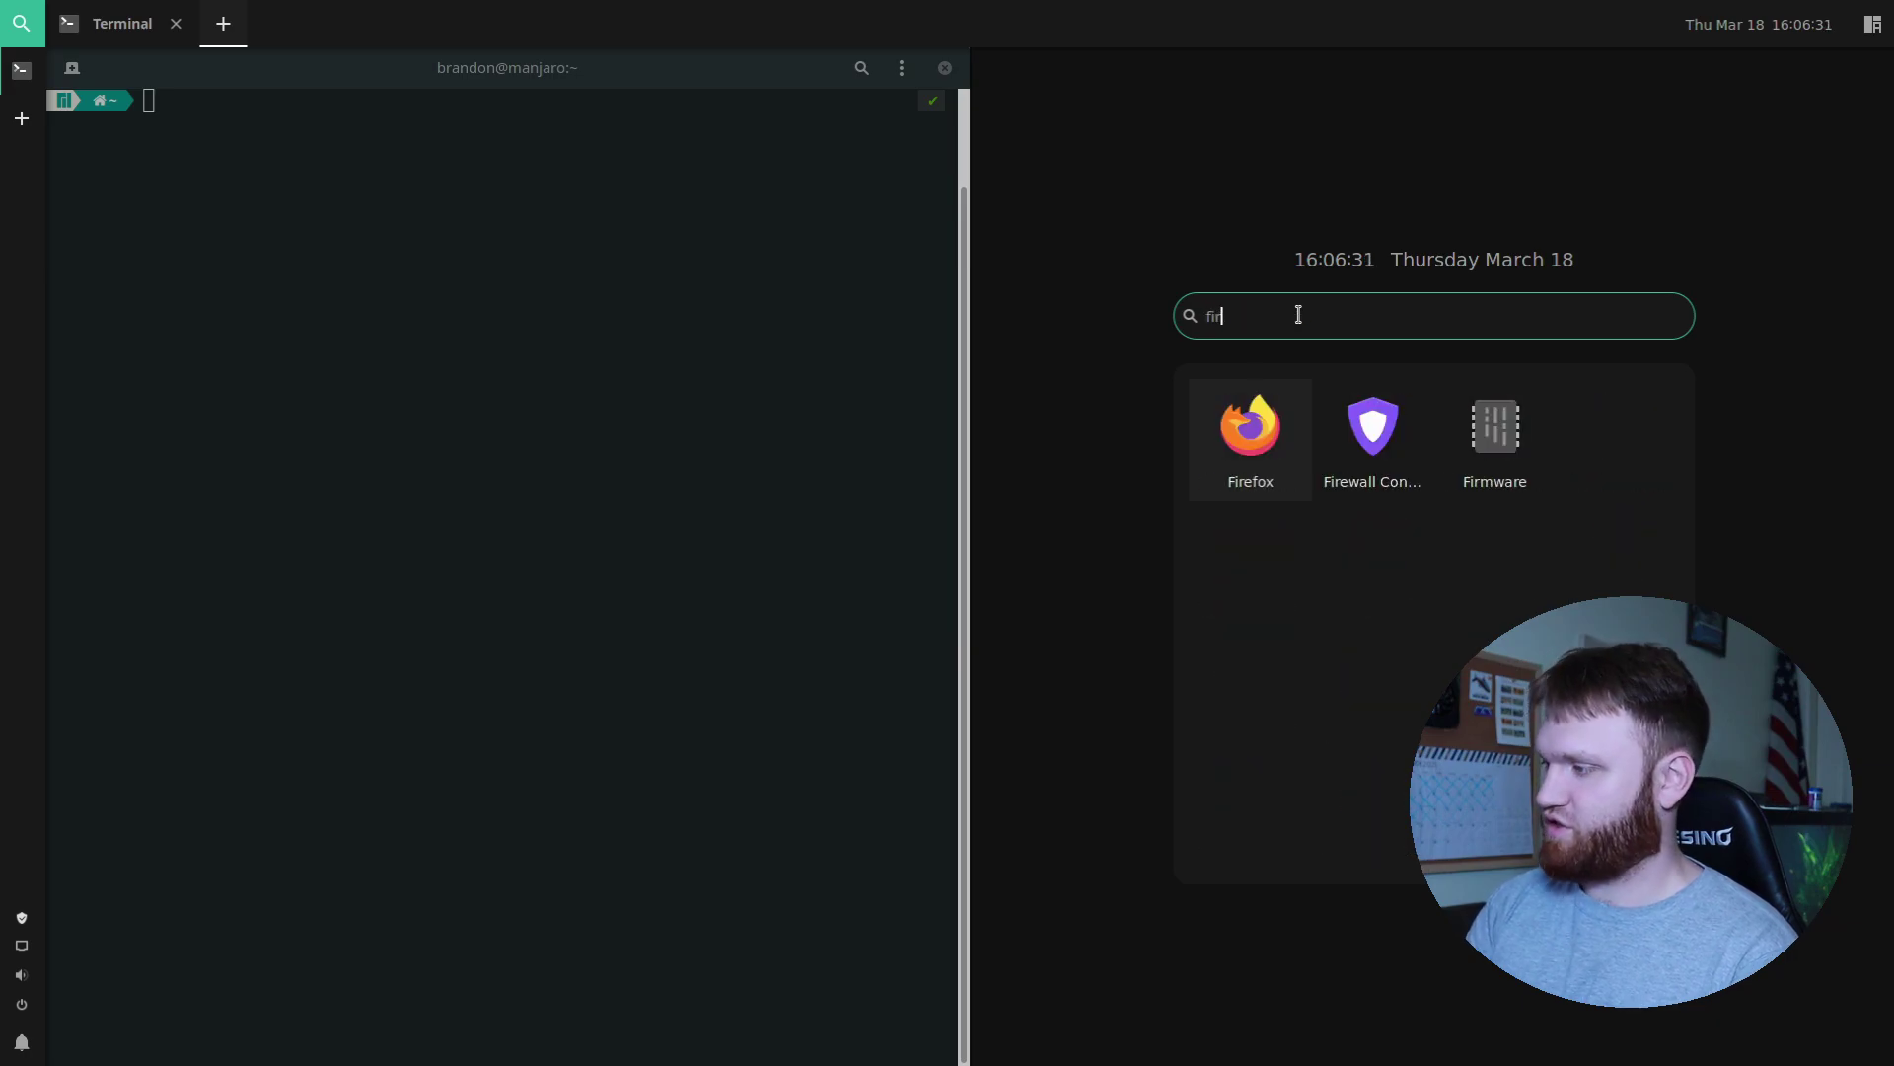
key("Return")
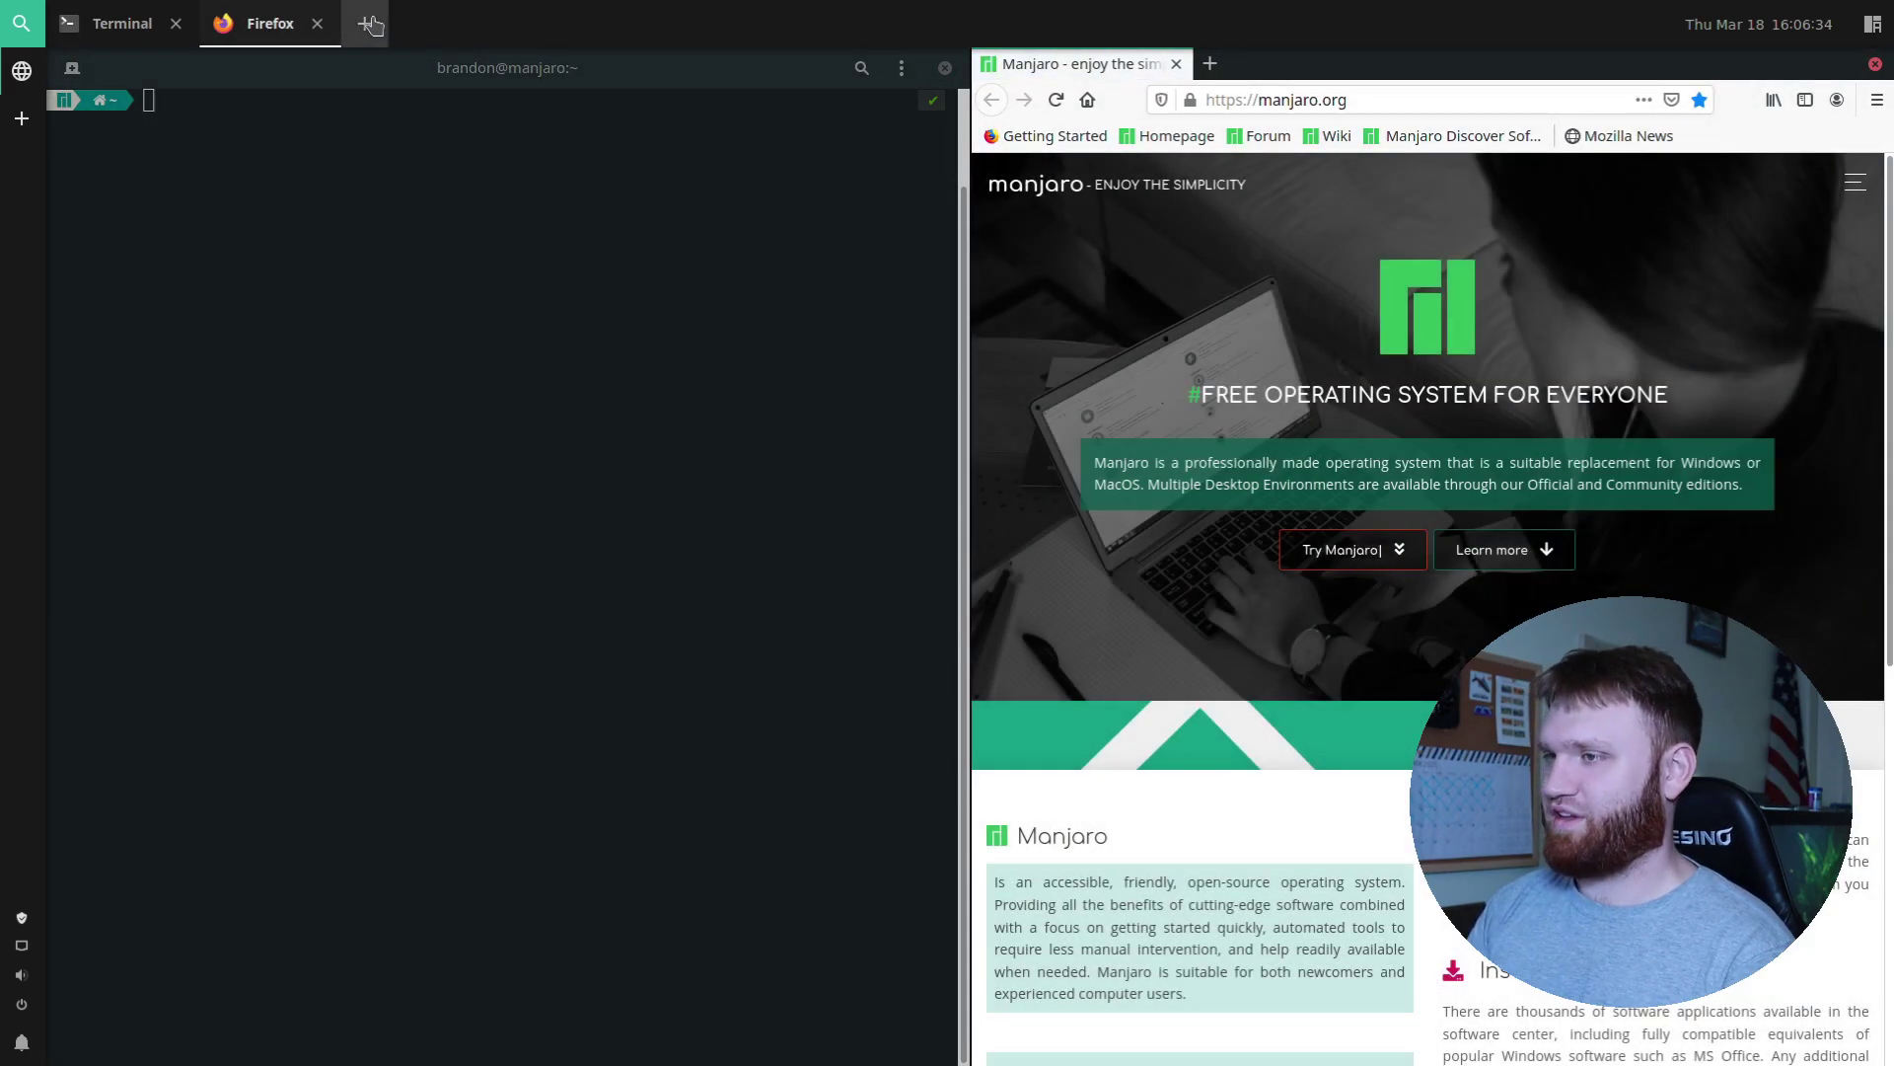
Open Settings via 'sett', move it into the large left tile, and start a new workspace
left_click(372, 26)
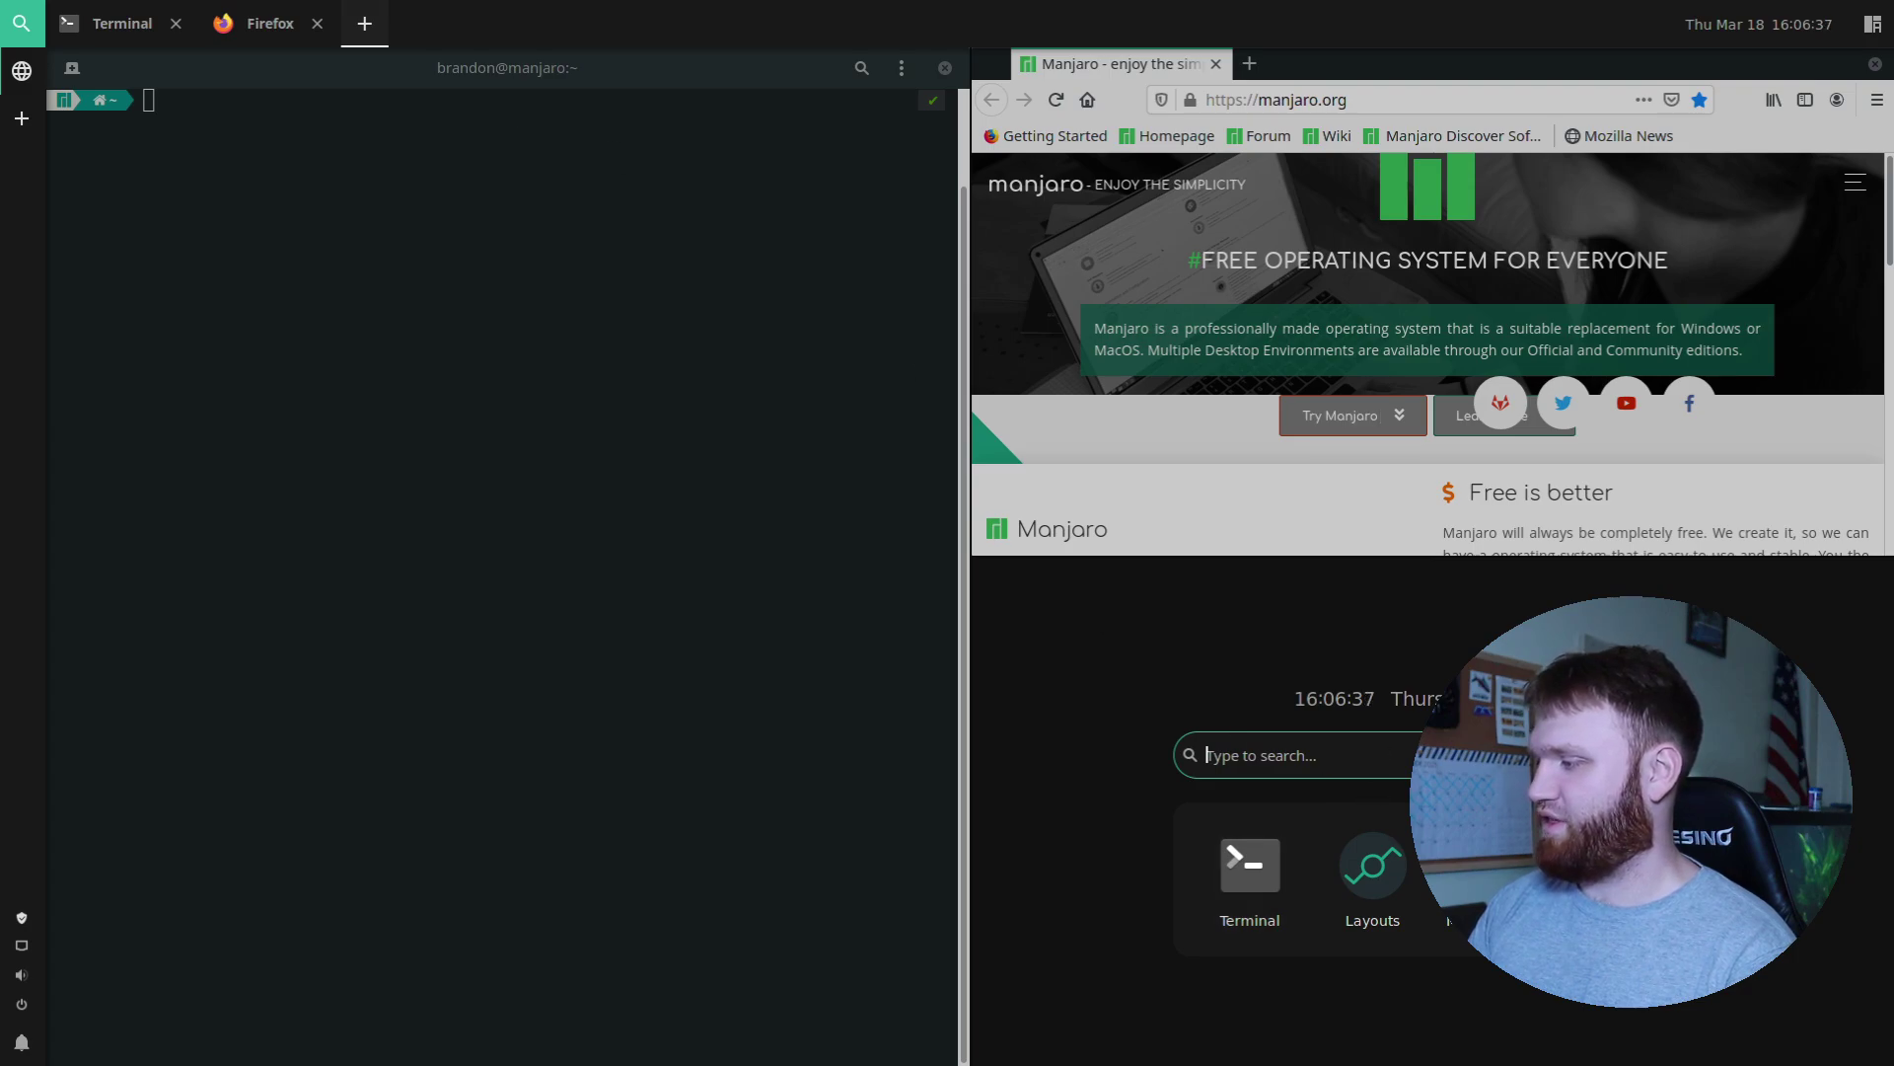
type("sett")
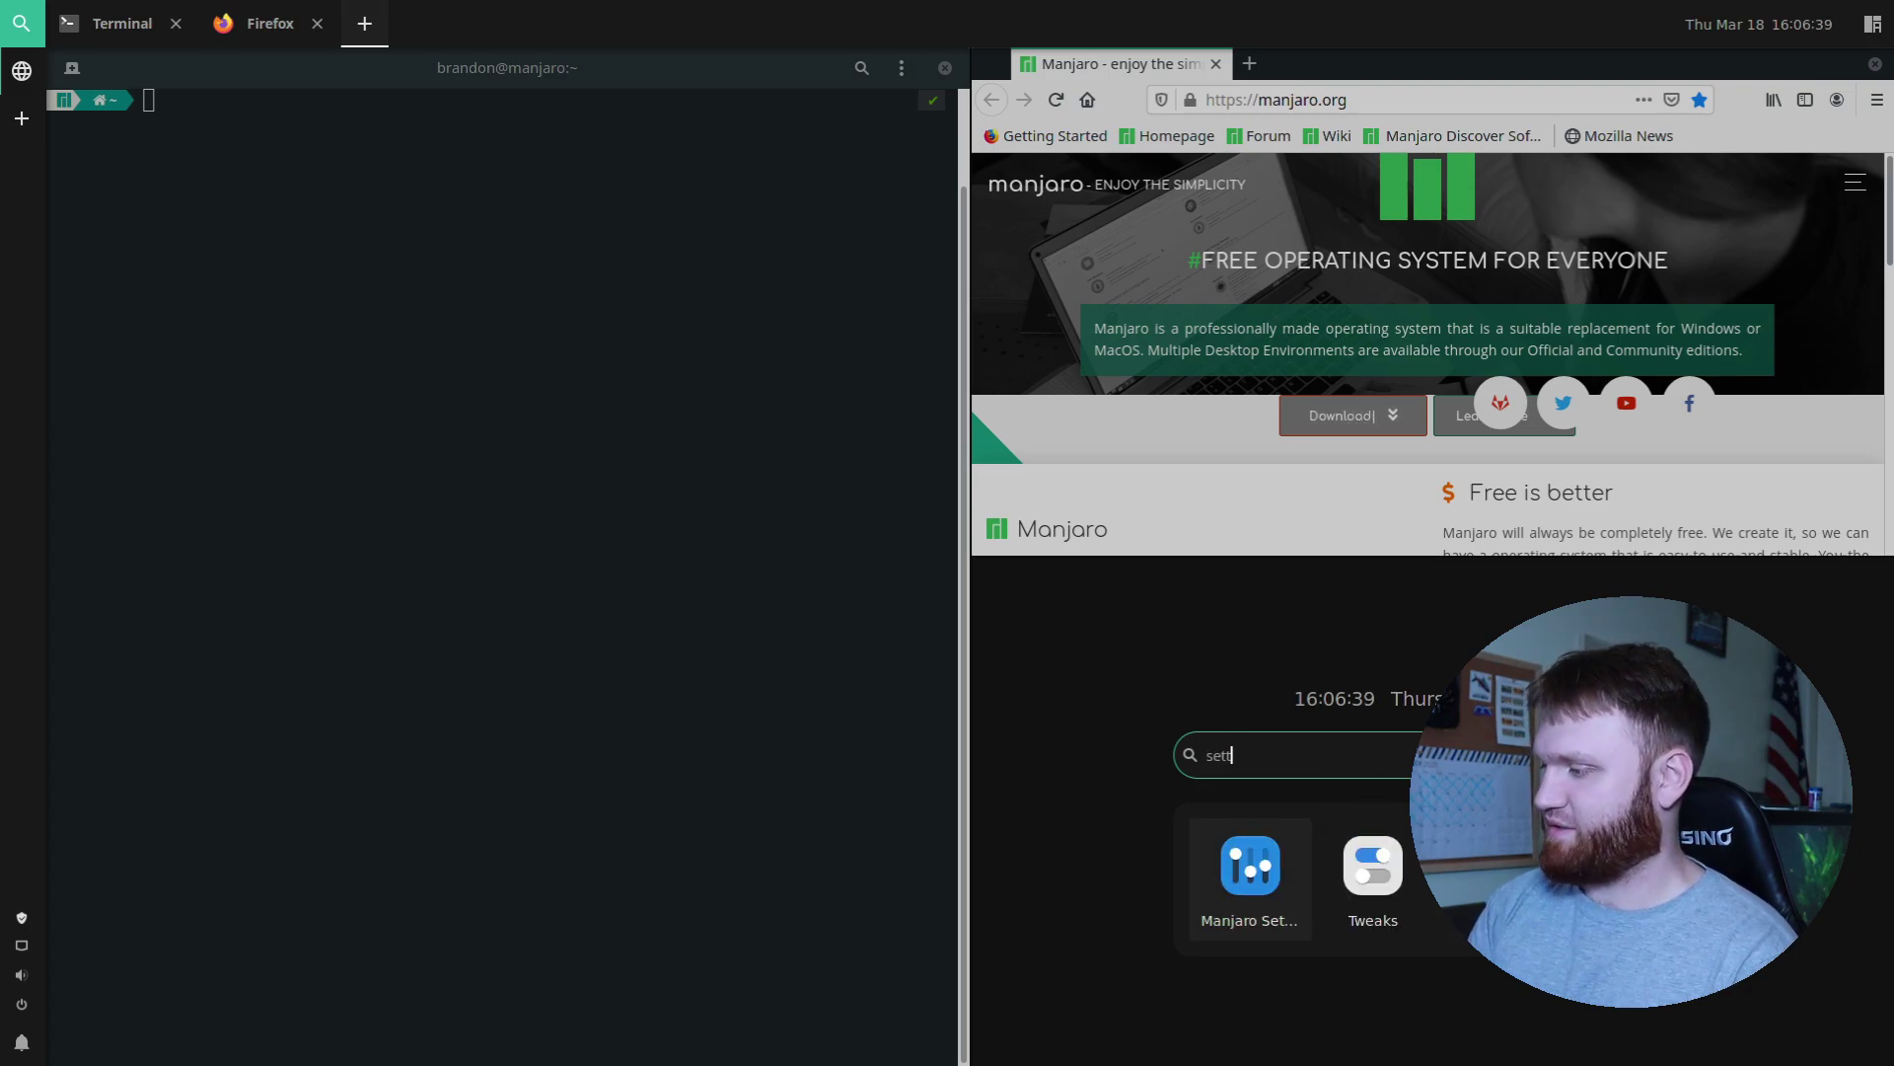
key("Return")
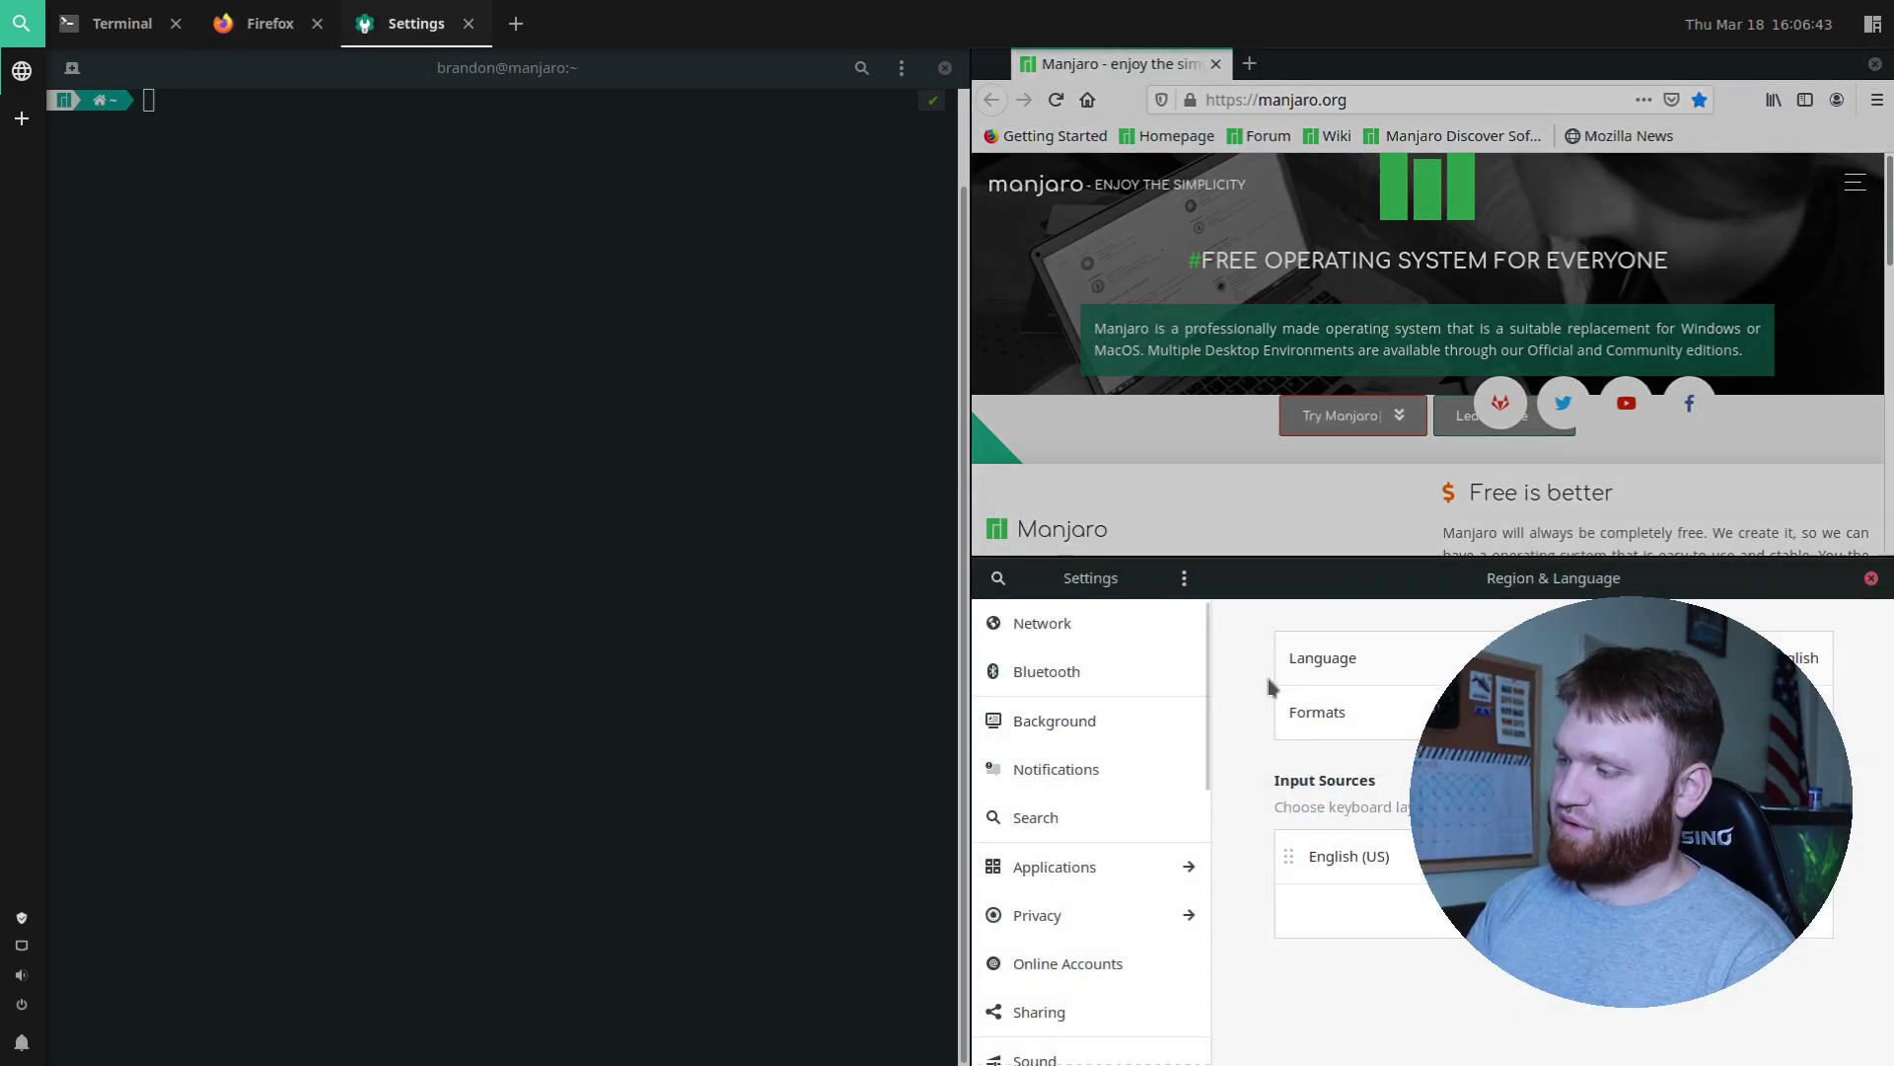
left_click_drag(1356, 584, 817, 499)
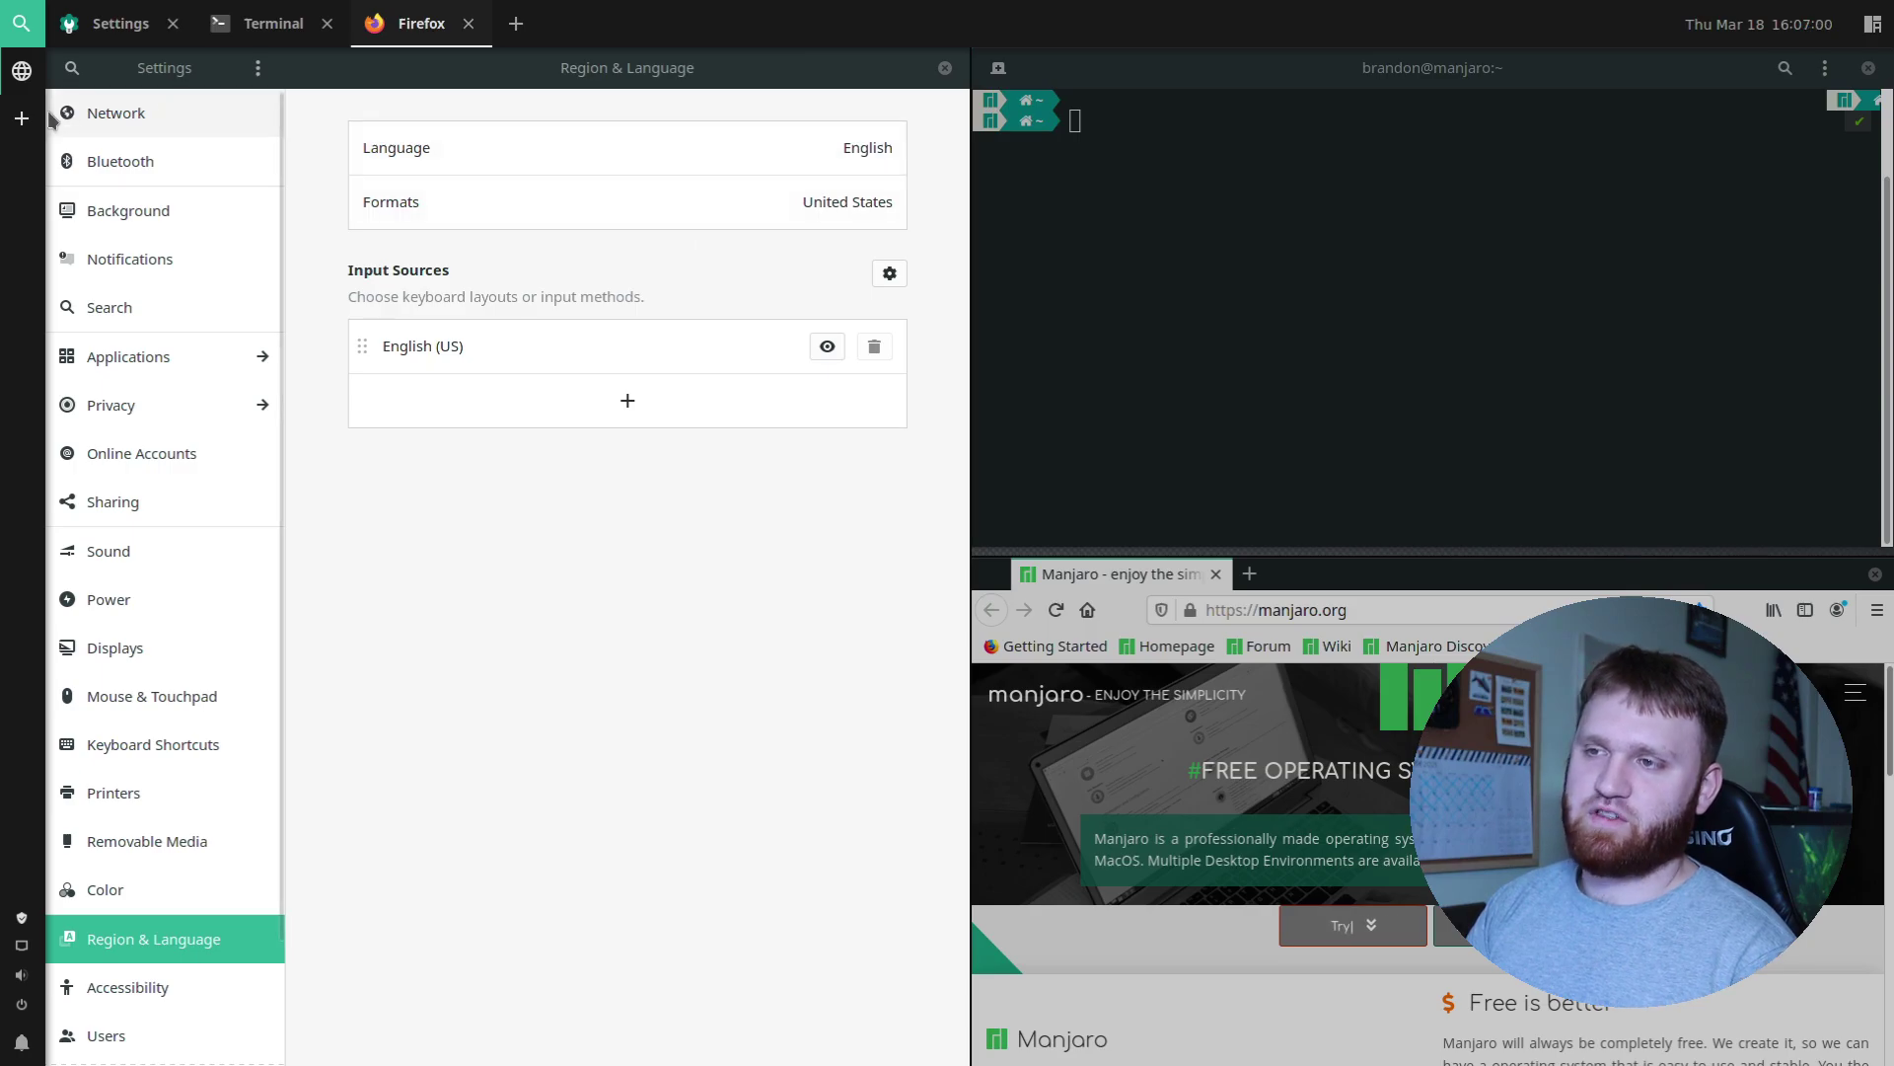
left_click(19, 120)
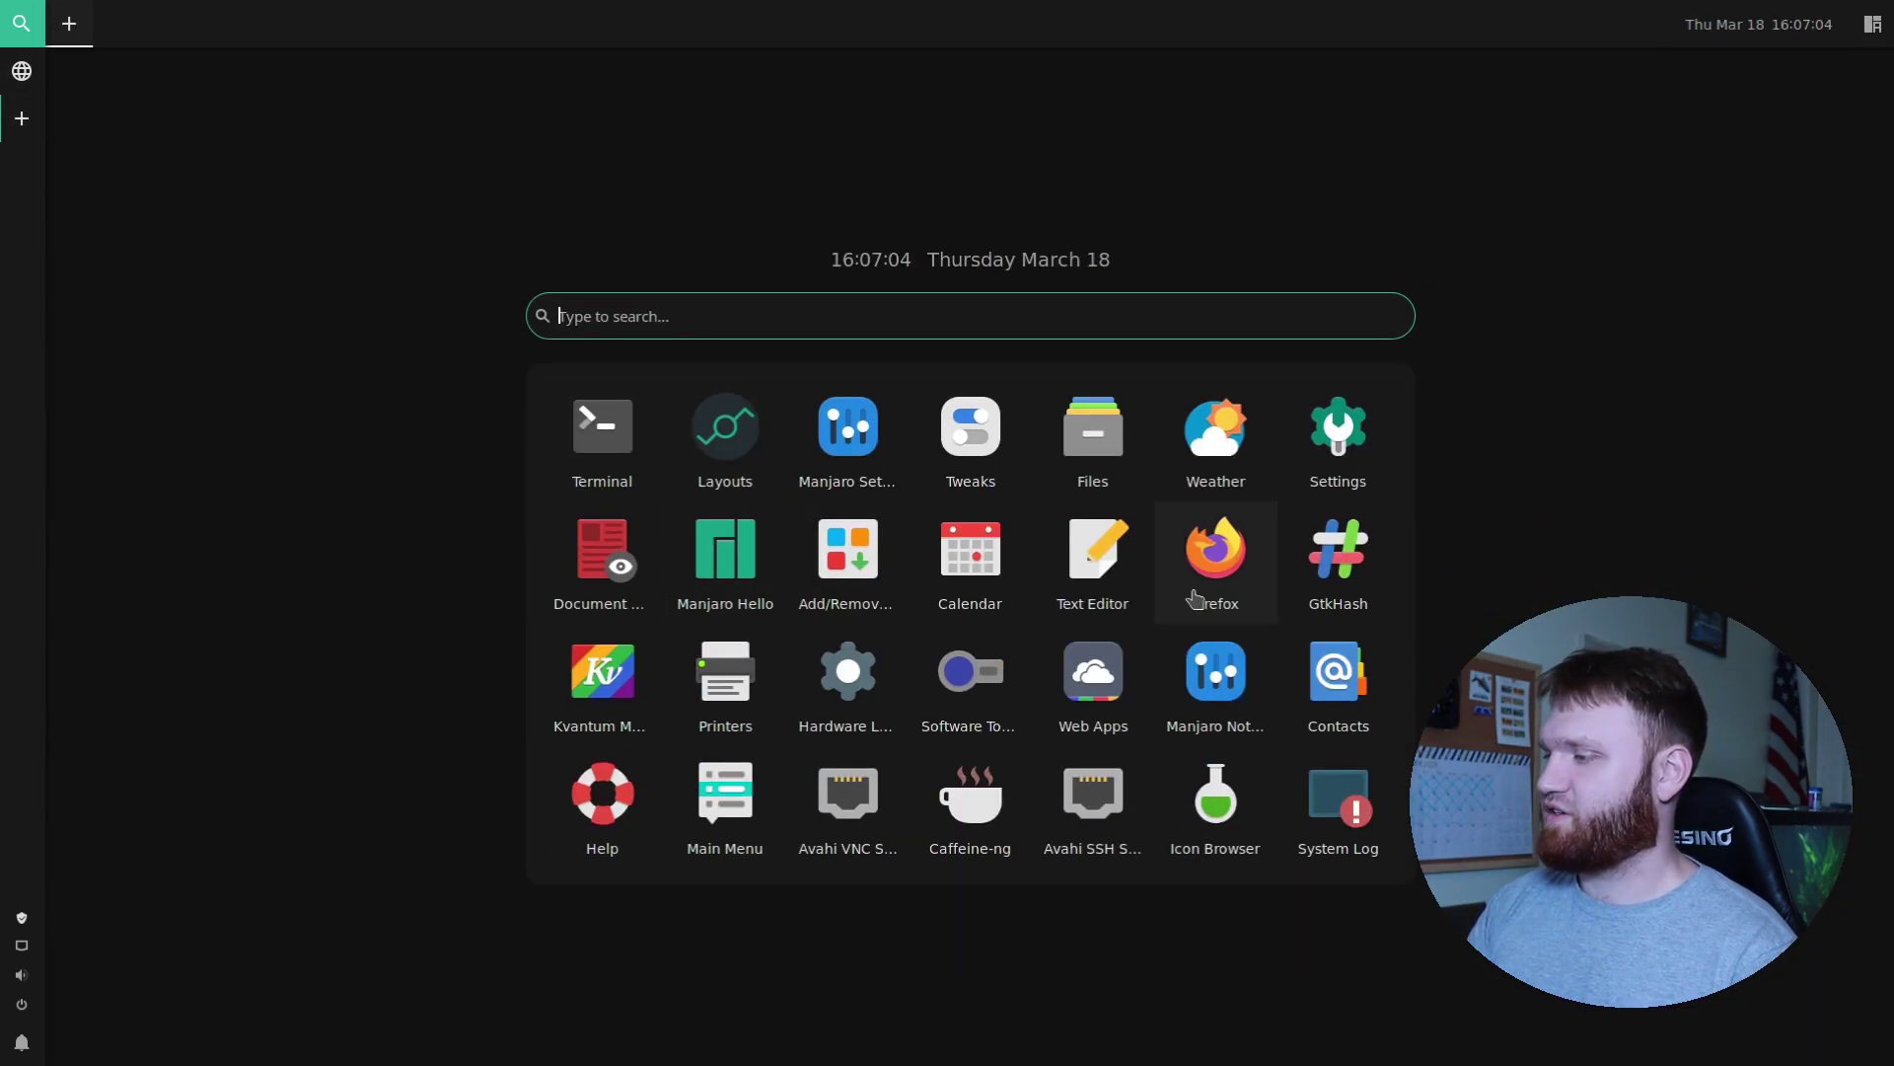
Launch the Text Editor, then open Calendar and Files side by side on a new workspace
left_click(1086, 570)
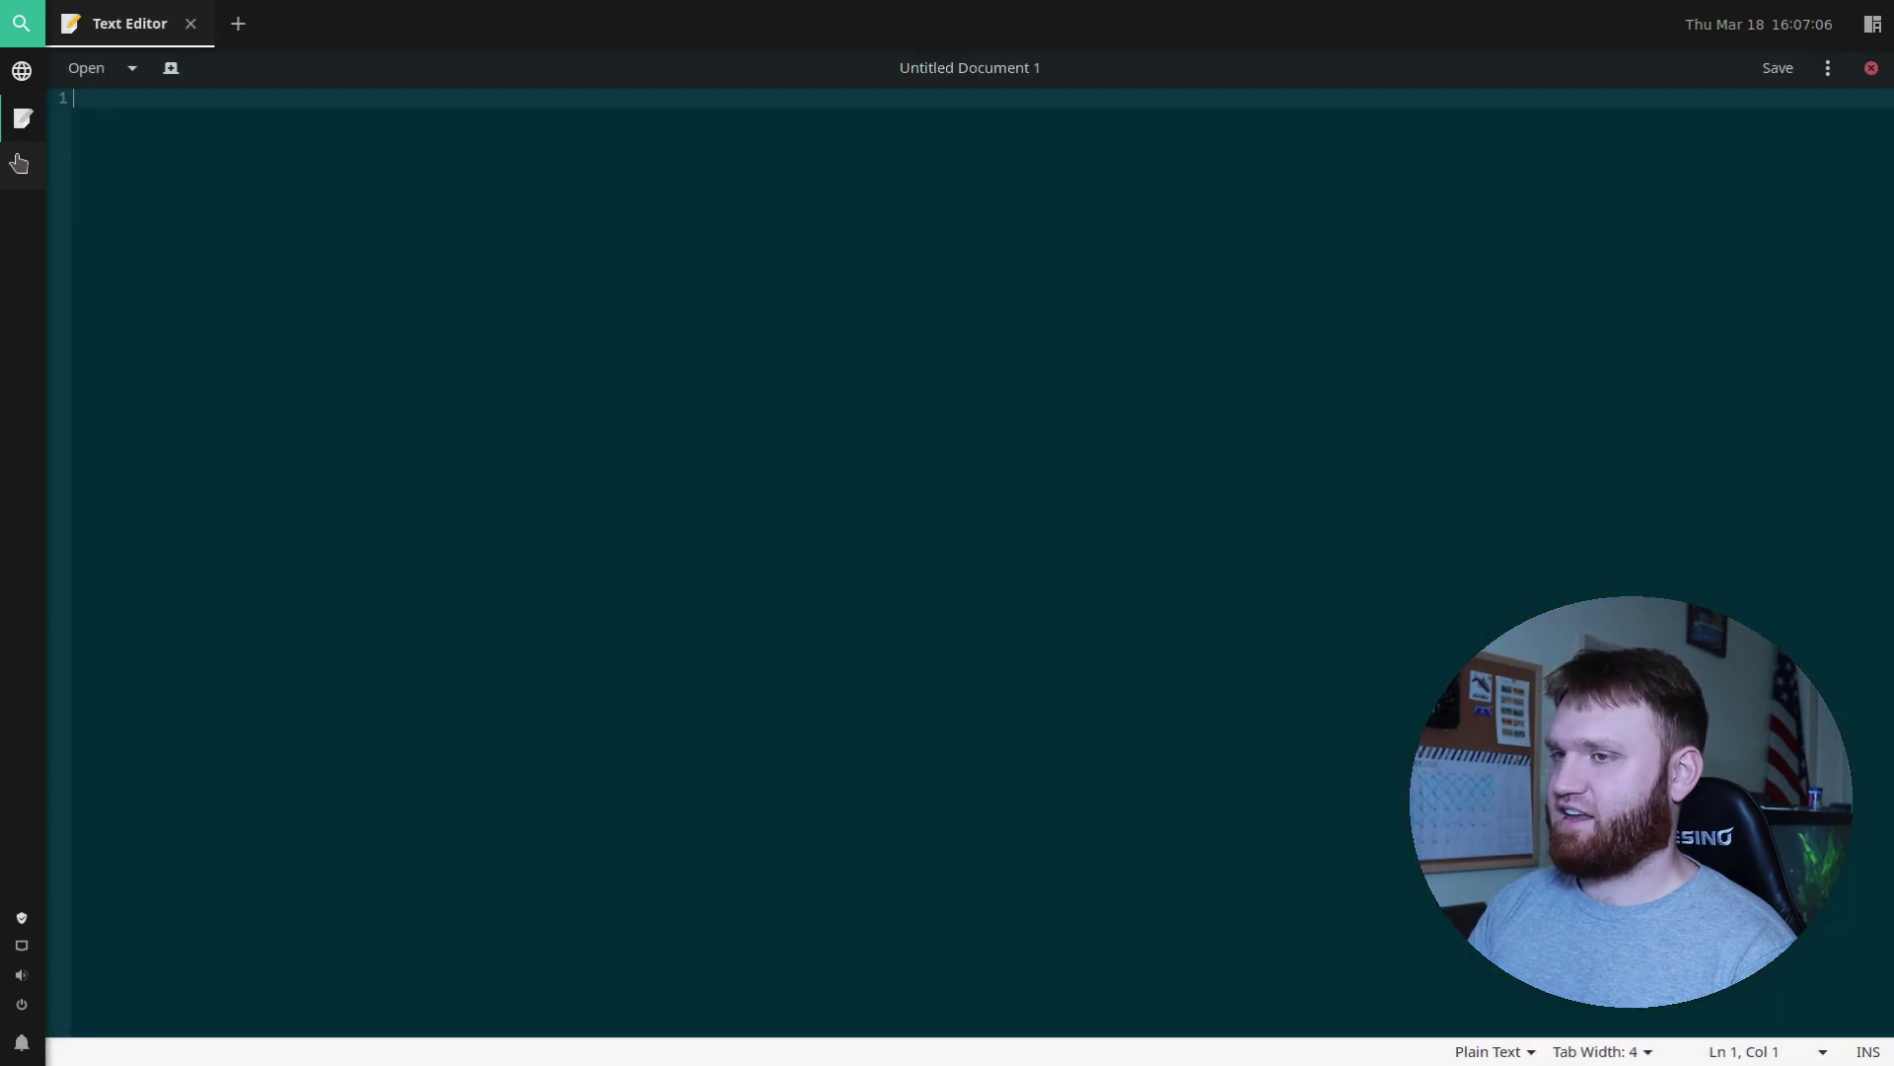
left_click(22, 168)
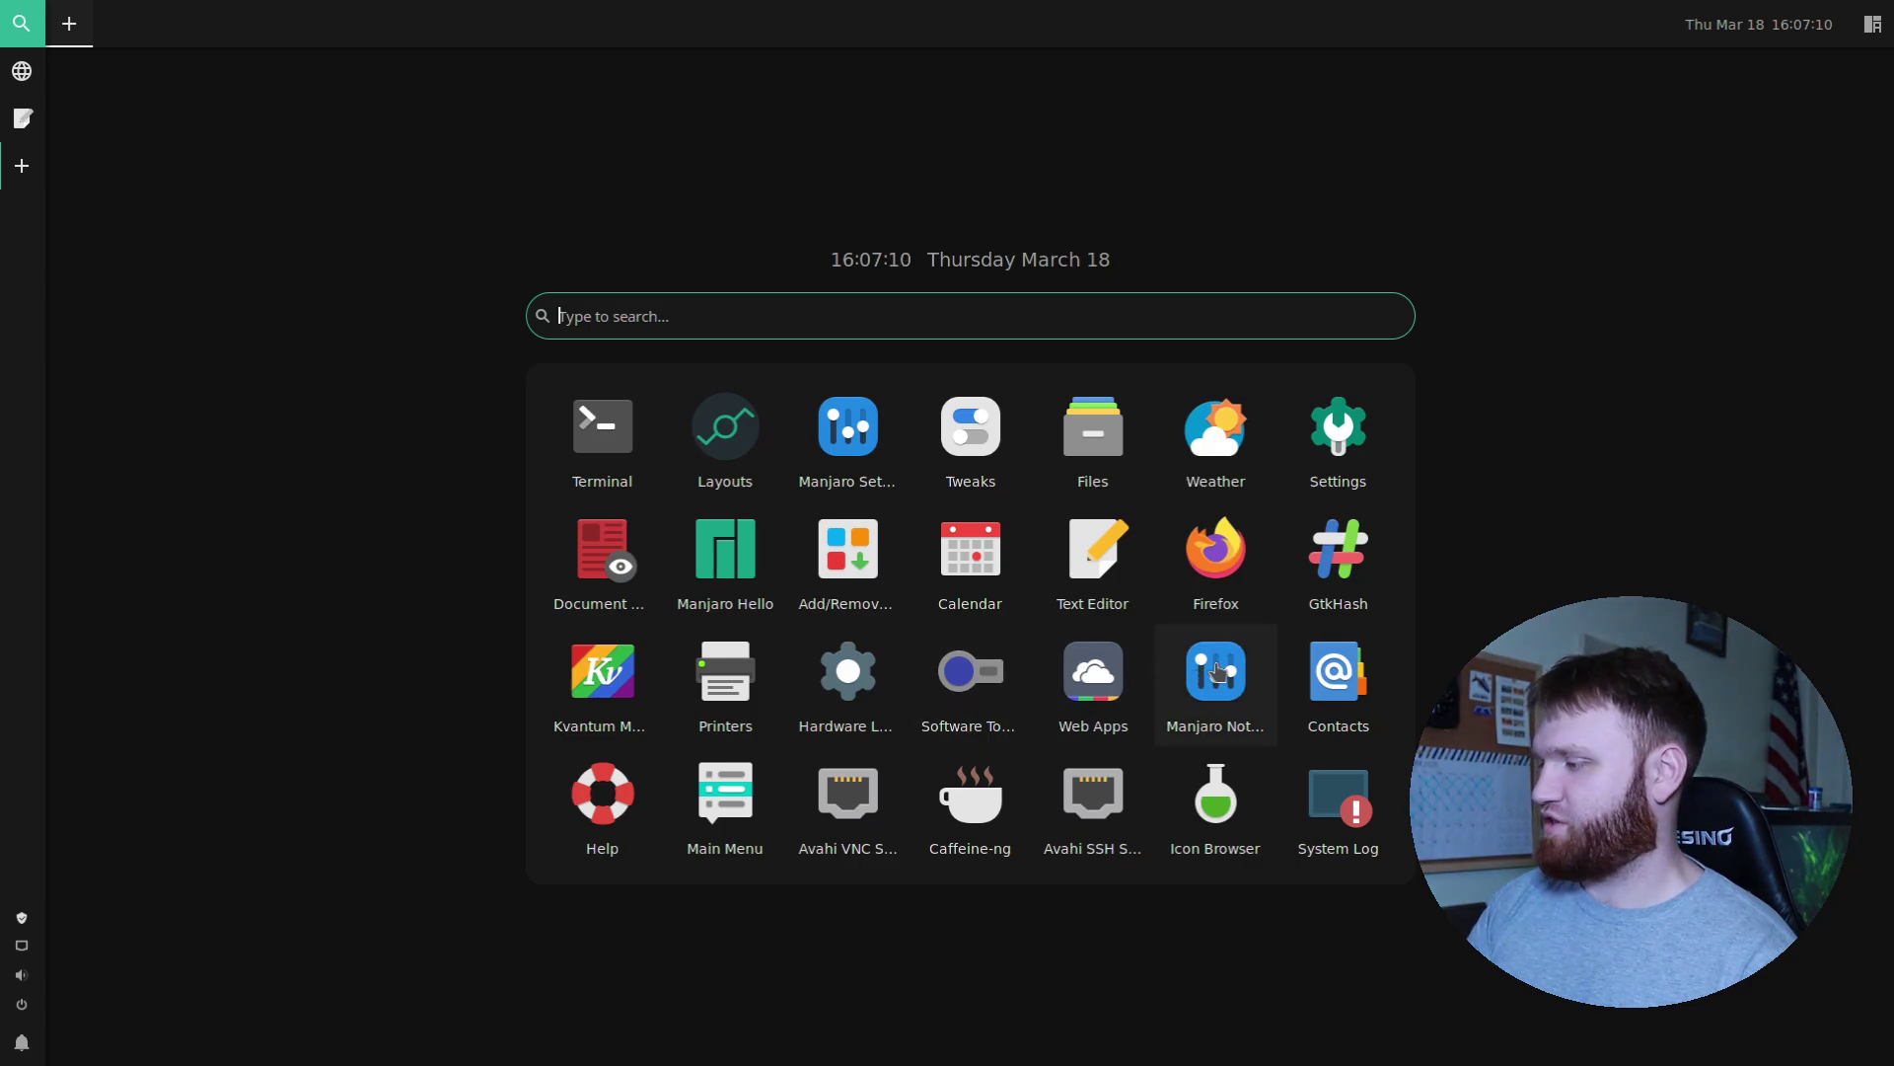
left_click(971, 549)
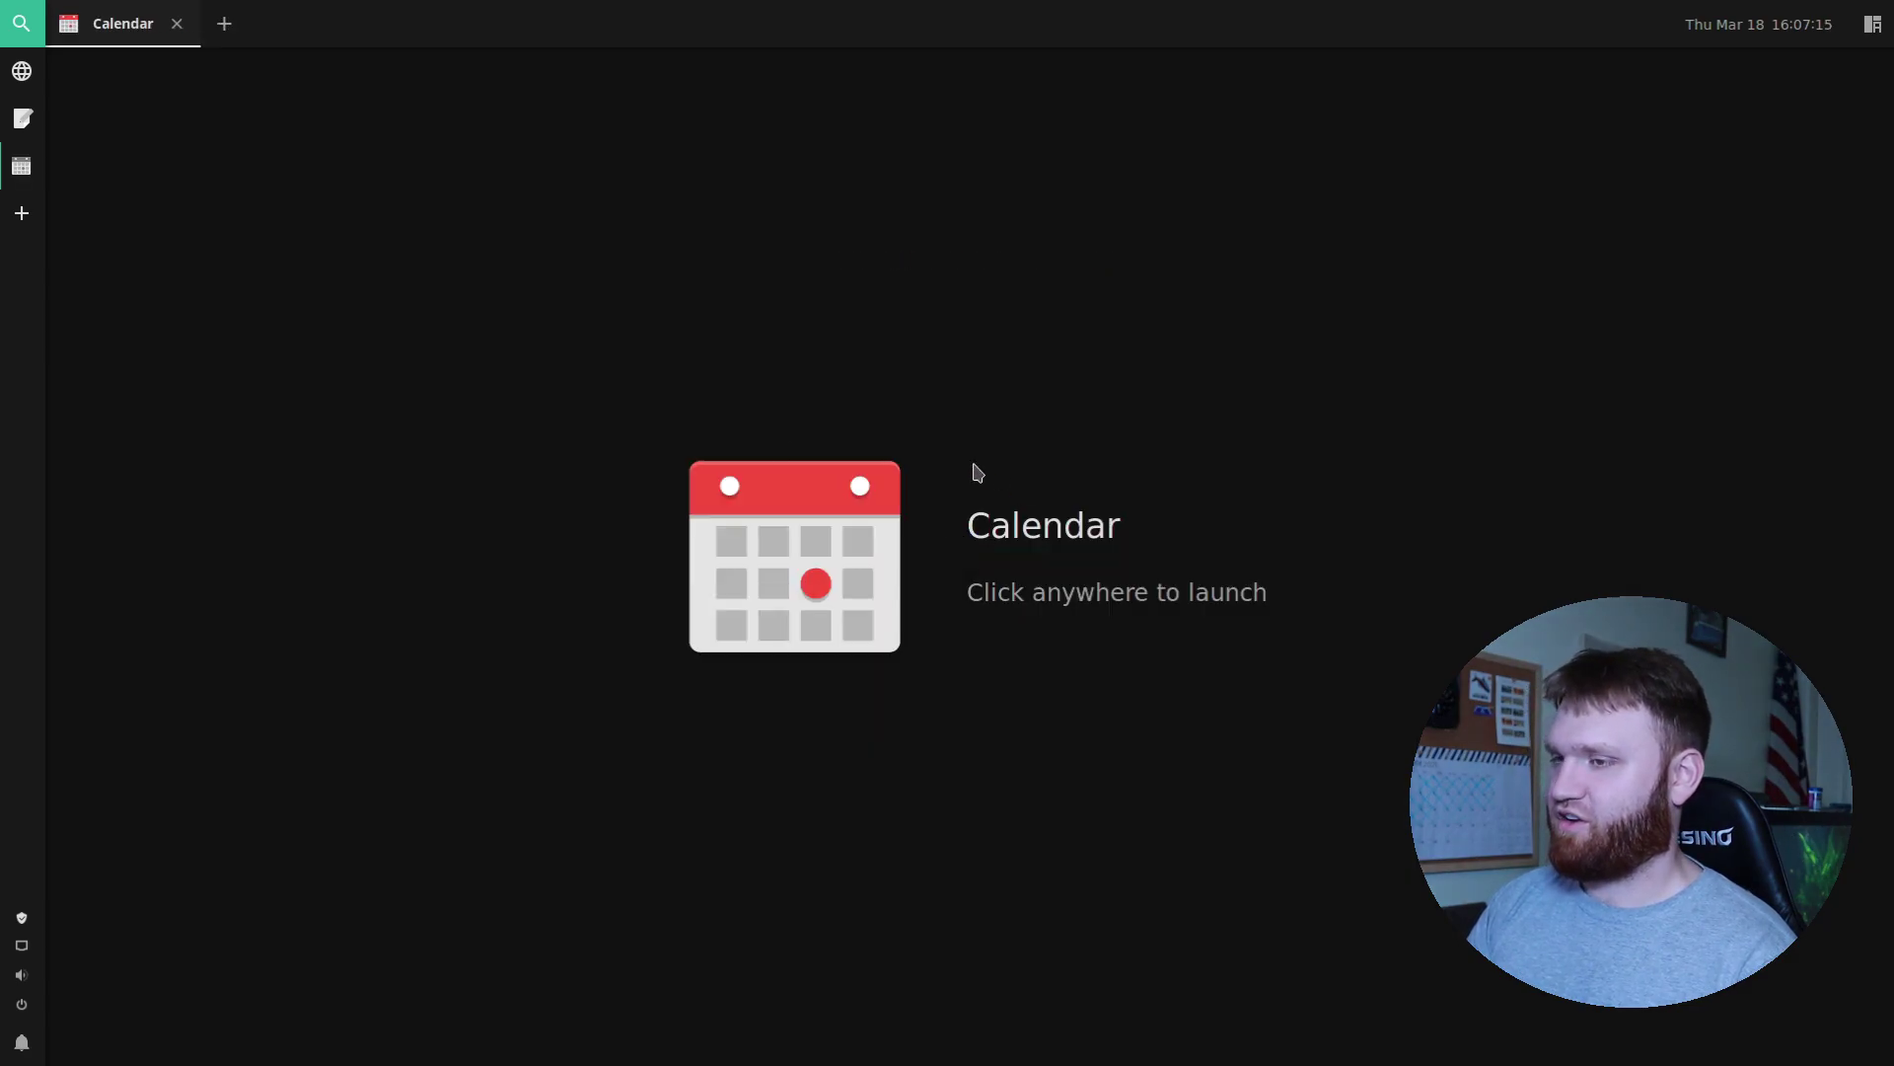
left_click(226, 32)
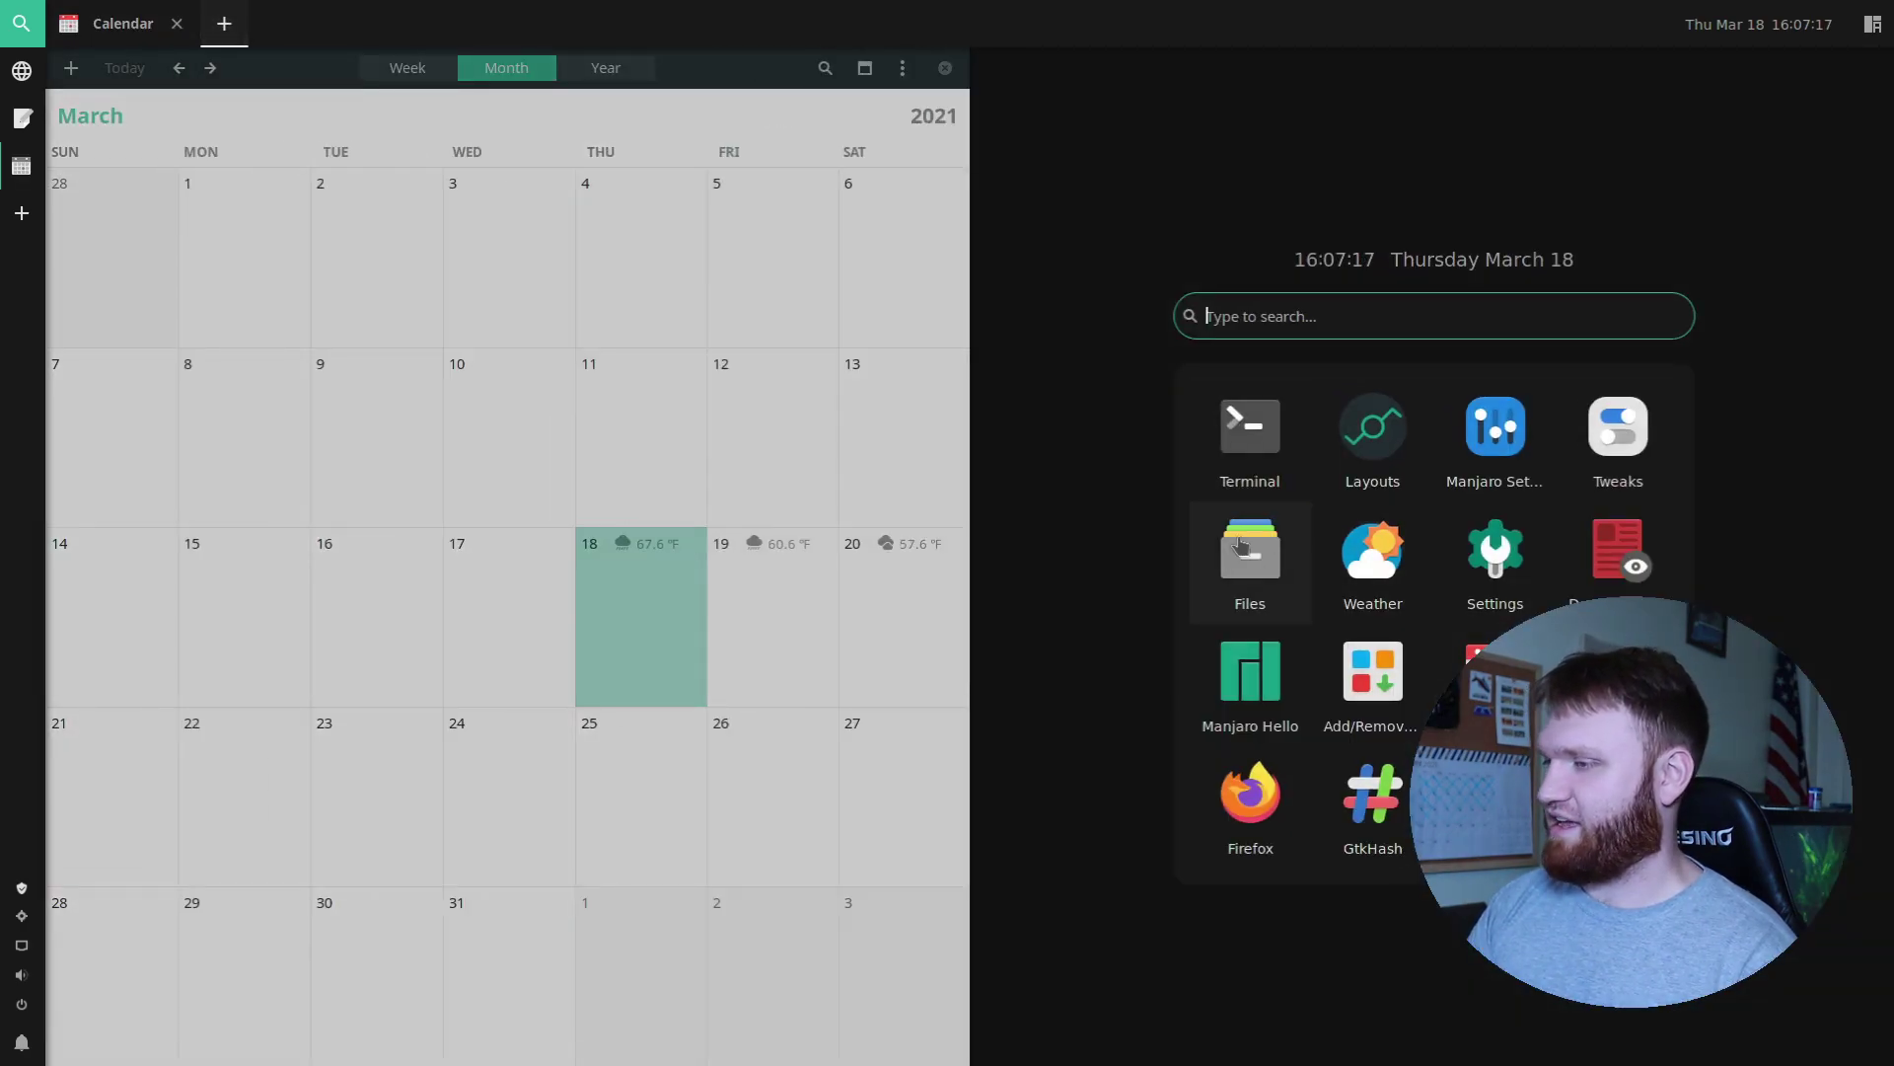
left_click(1242, 546)
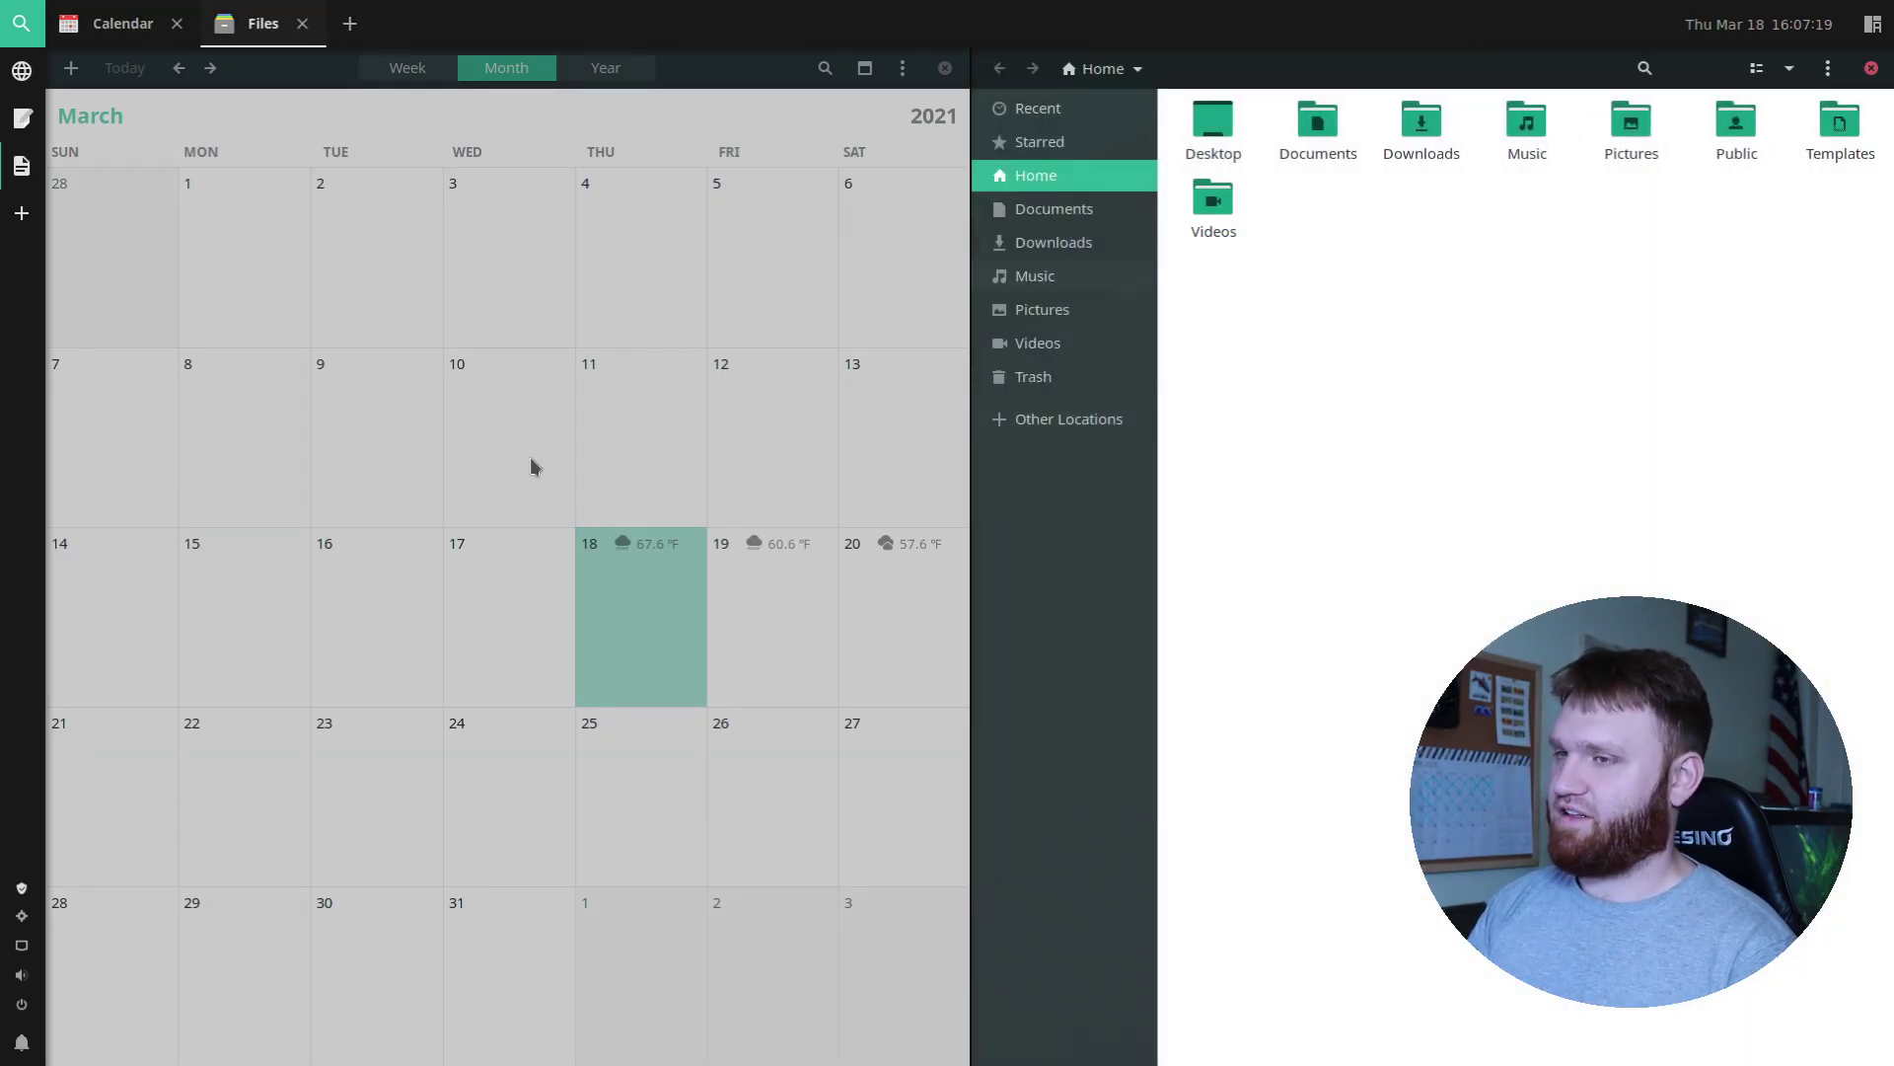
Switch to the Firefox workspace and select the full page address
left_click(14, 124)
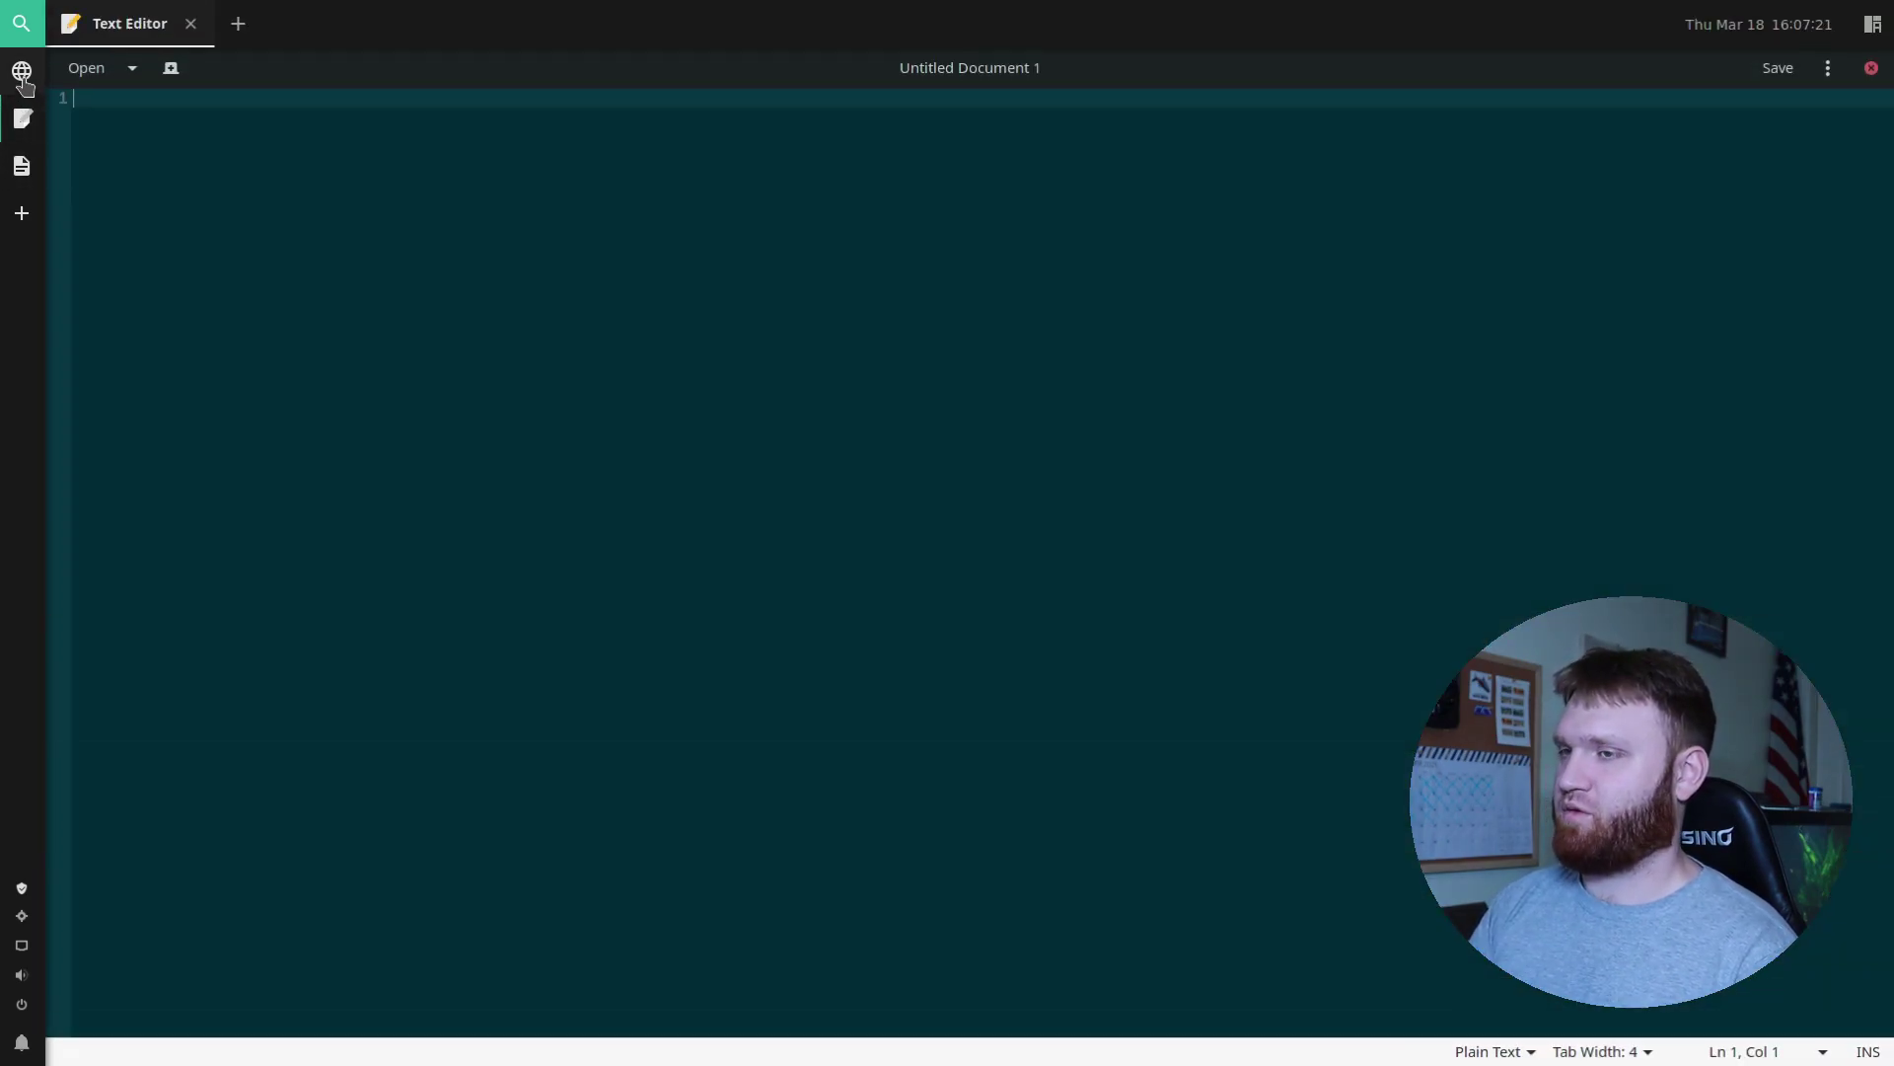
left_click(21, 71)
left_click(1283, 610)
left_click_drag(1722, 587, 691, 405)
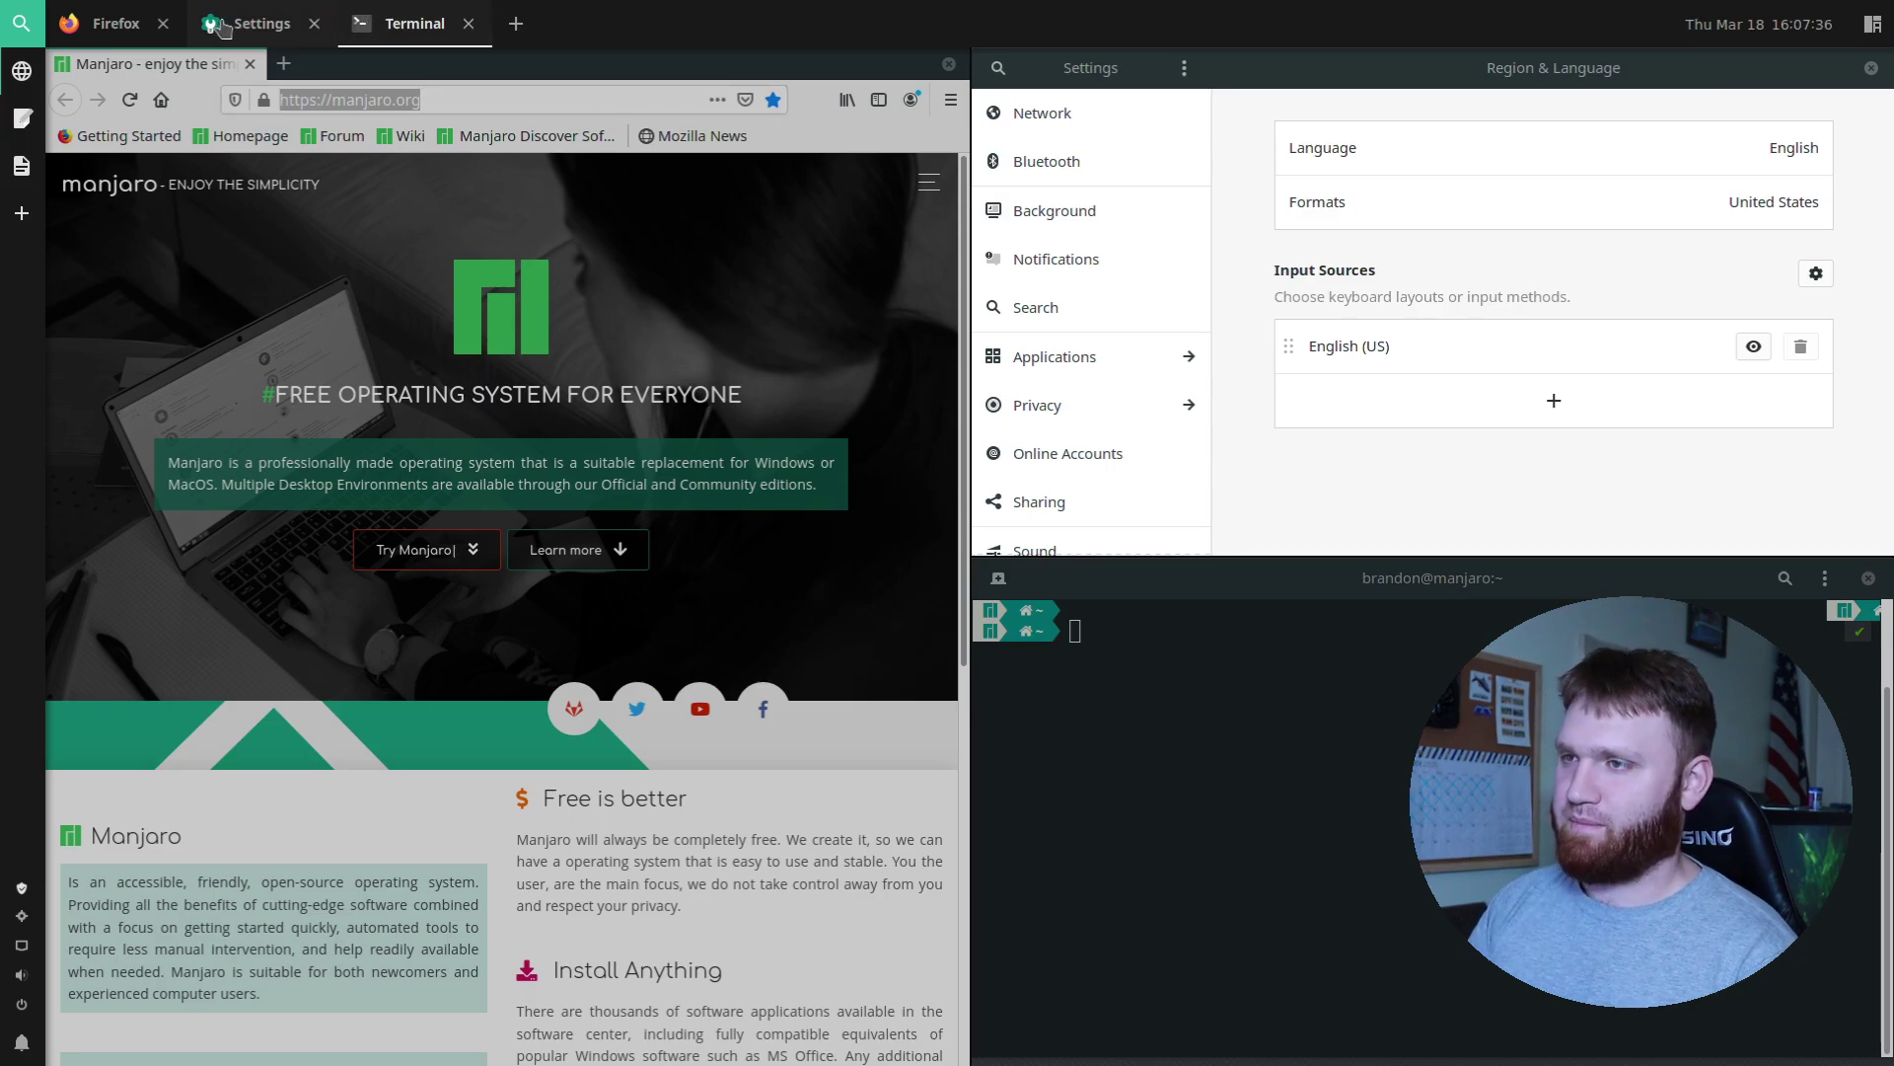
Close Firefox, Settings and Terminal, then Calendar and Files on the next workspace
left_click(161, 23)
left_click(173, 24)
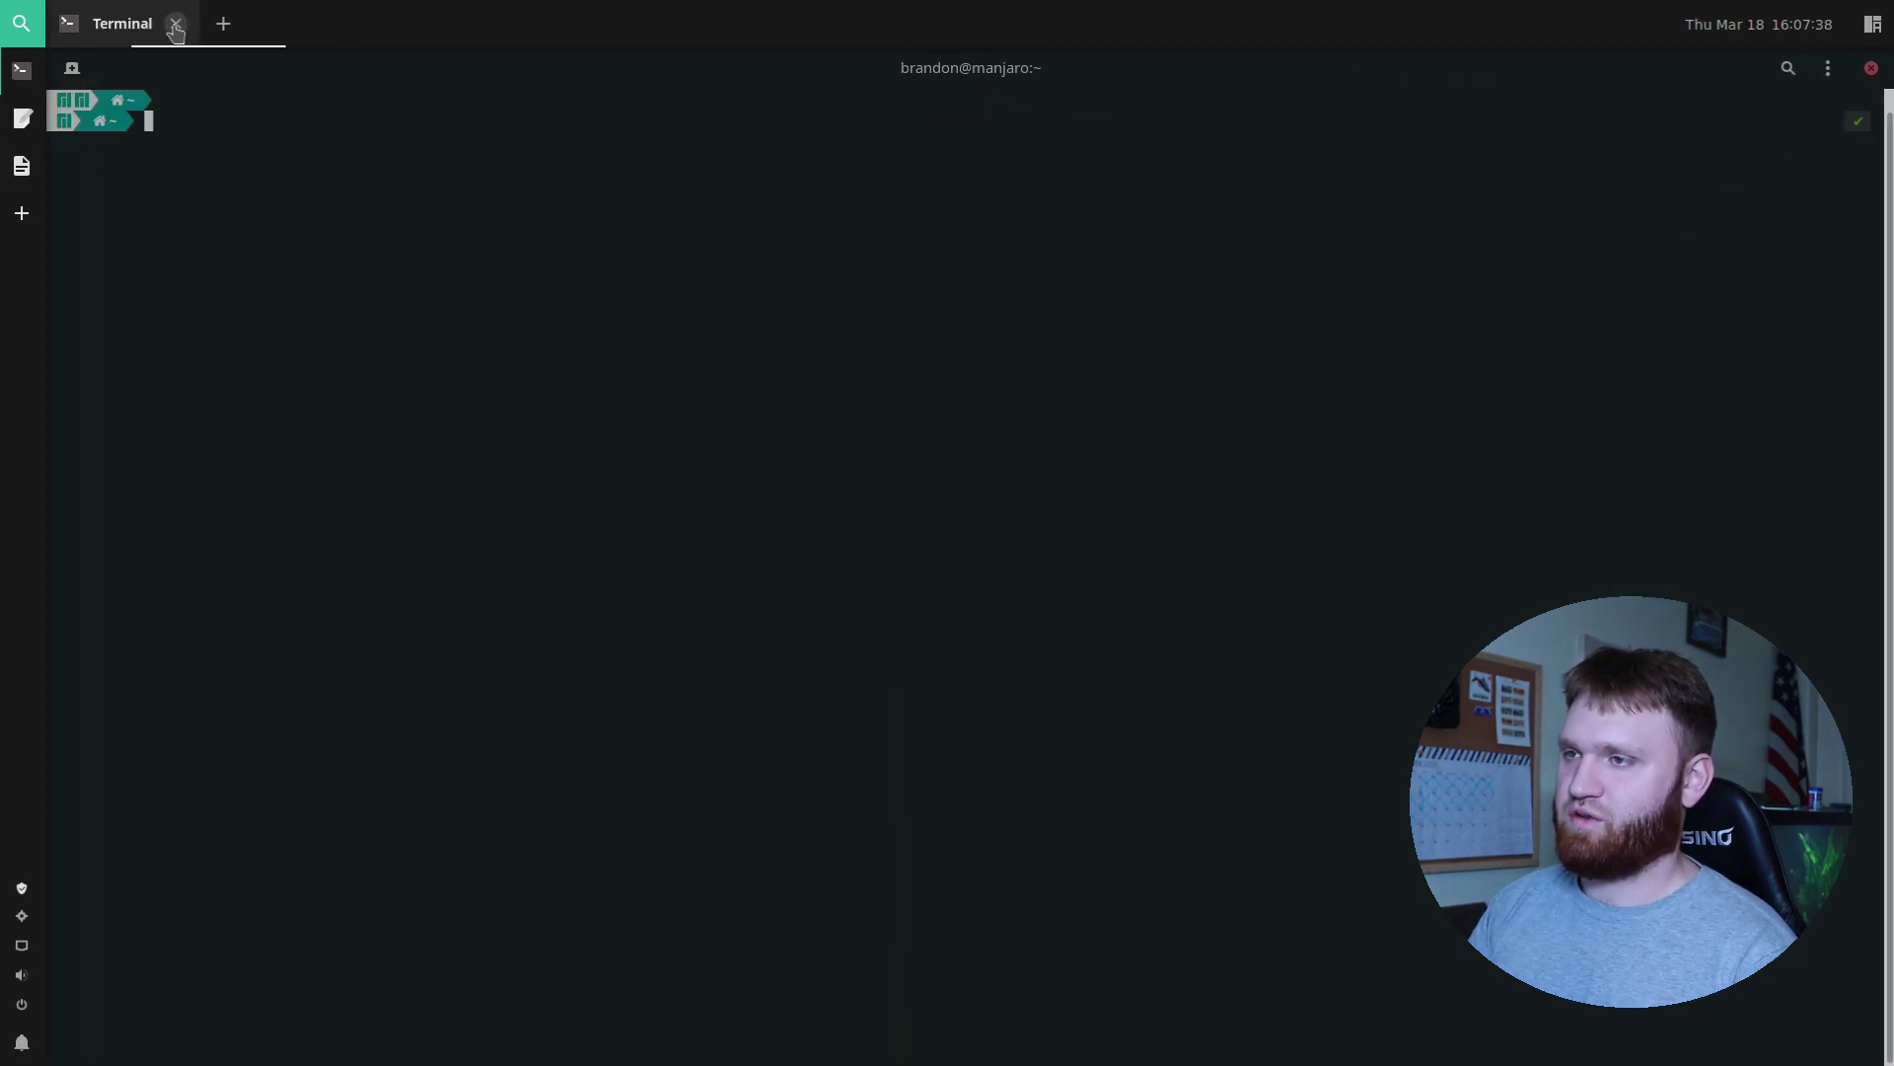
left_click(172, 24)
left_click(13, 172)
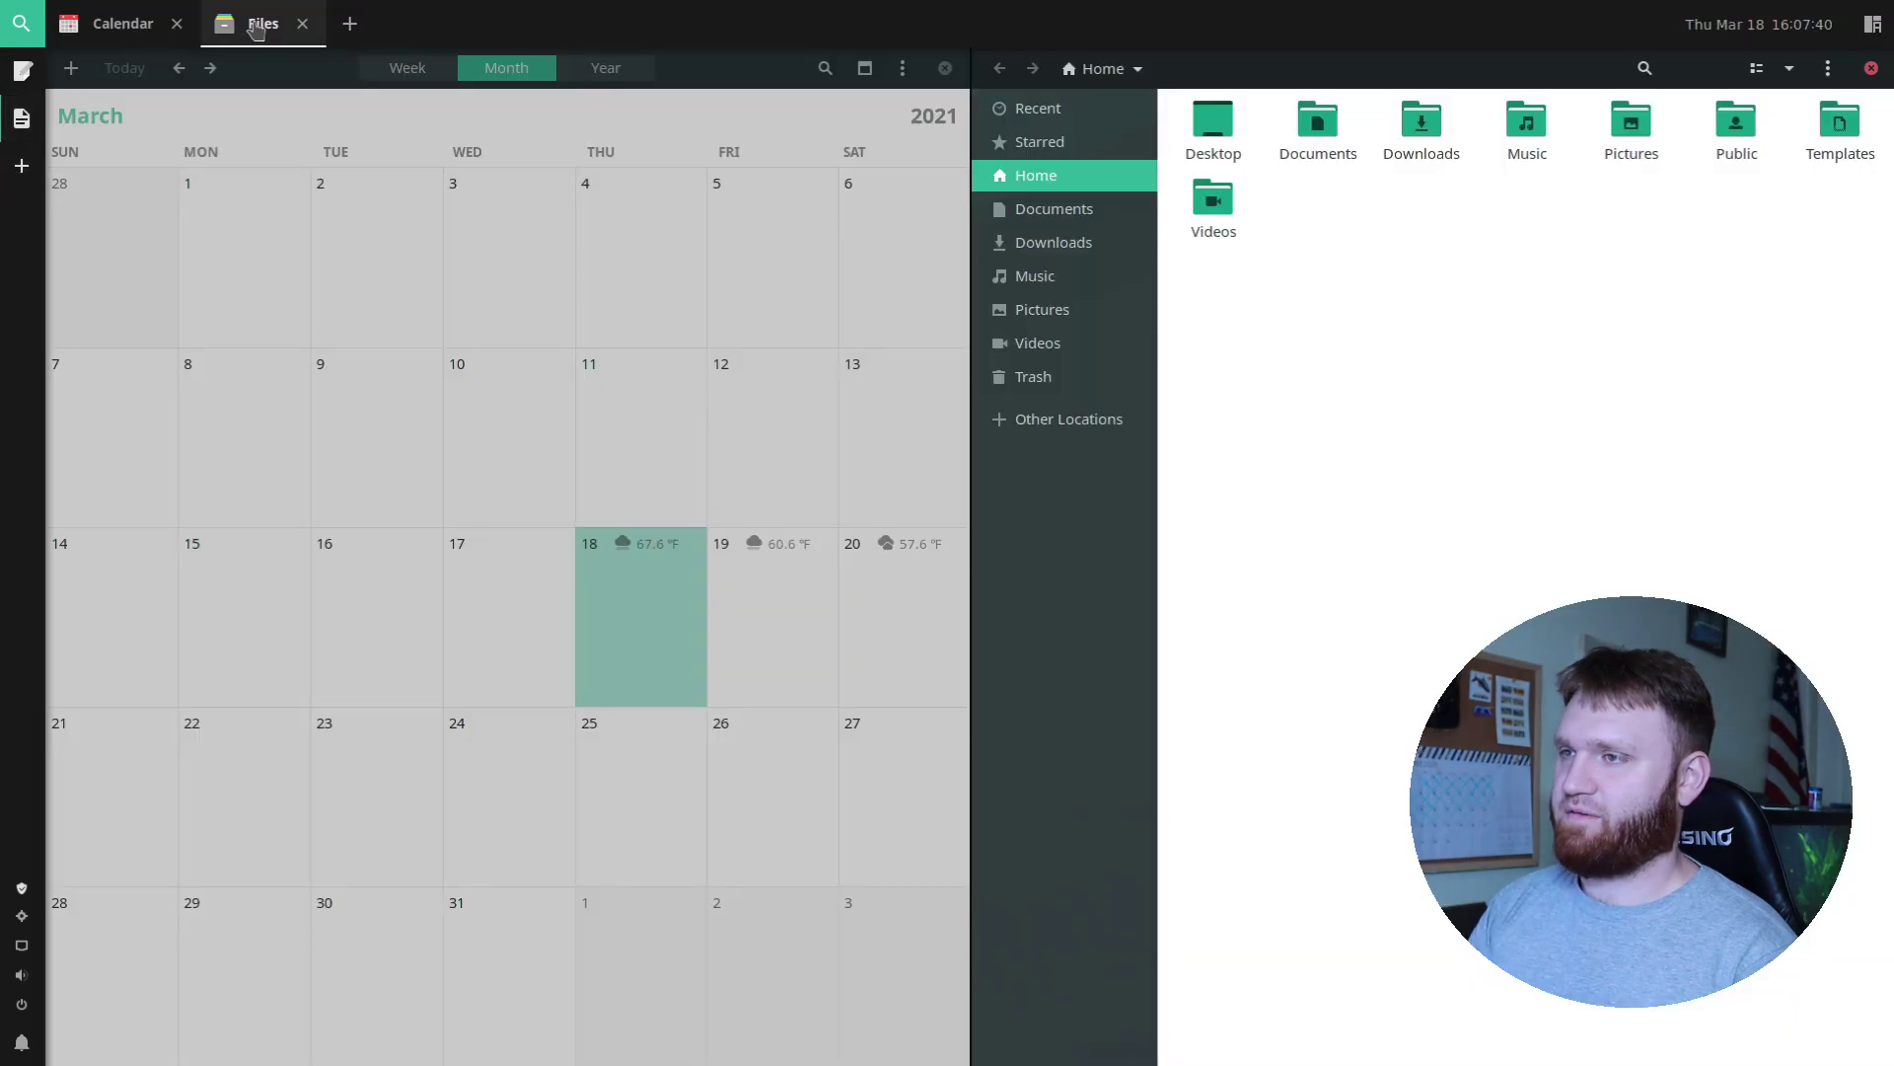
left_click(176, 24)
left_click(169, 24)
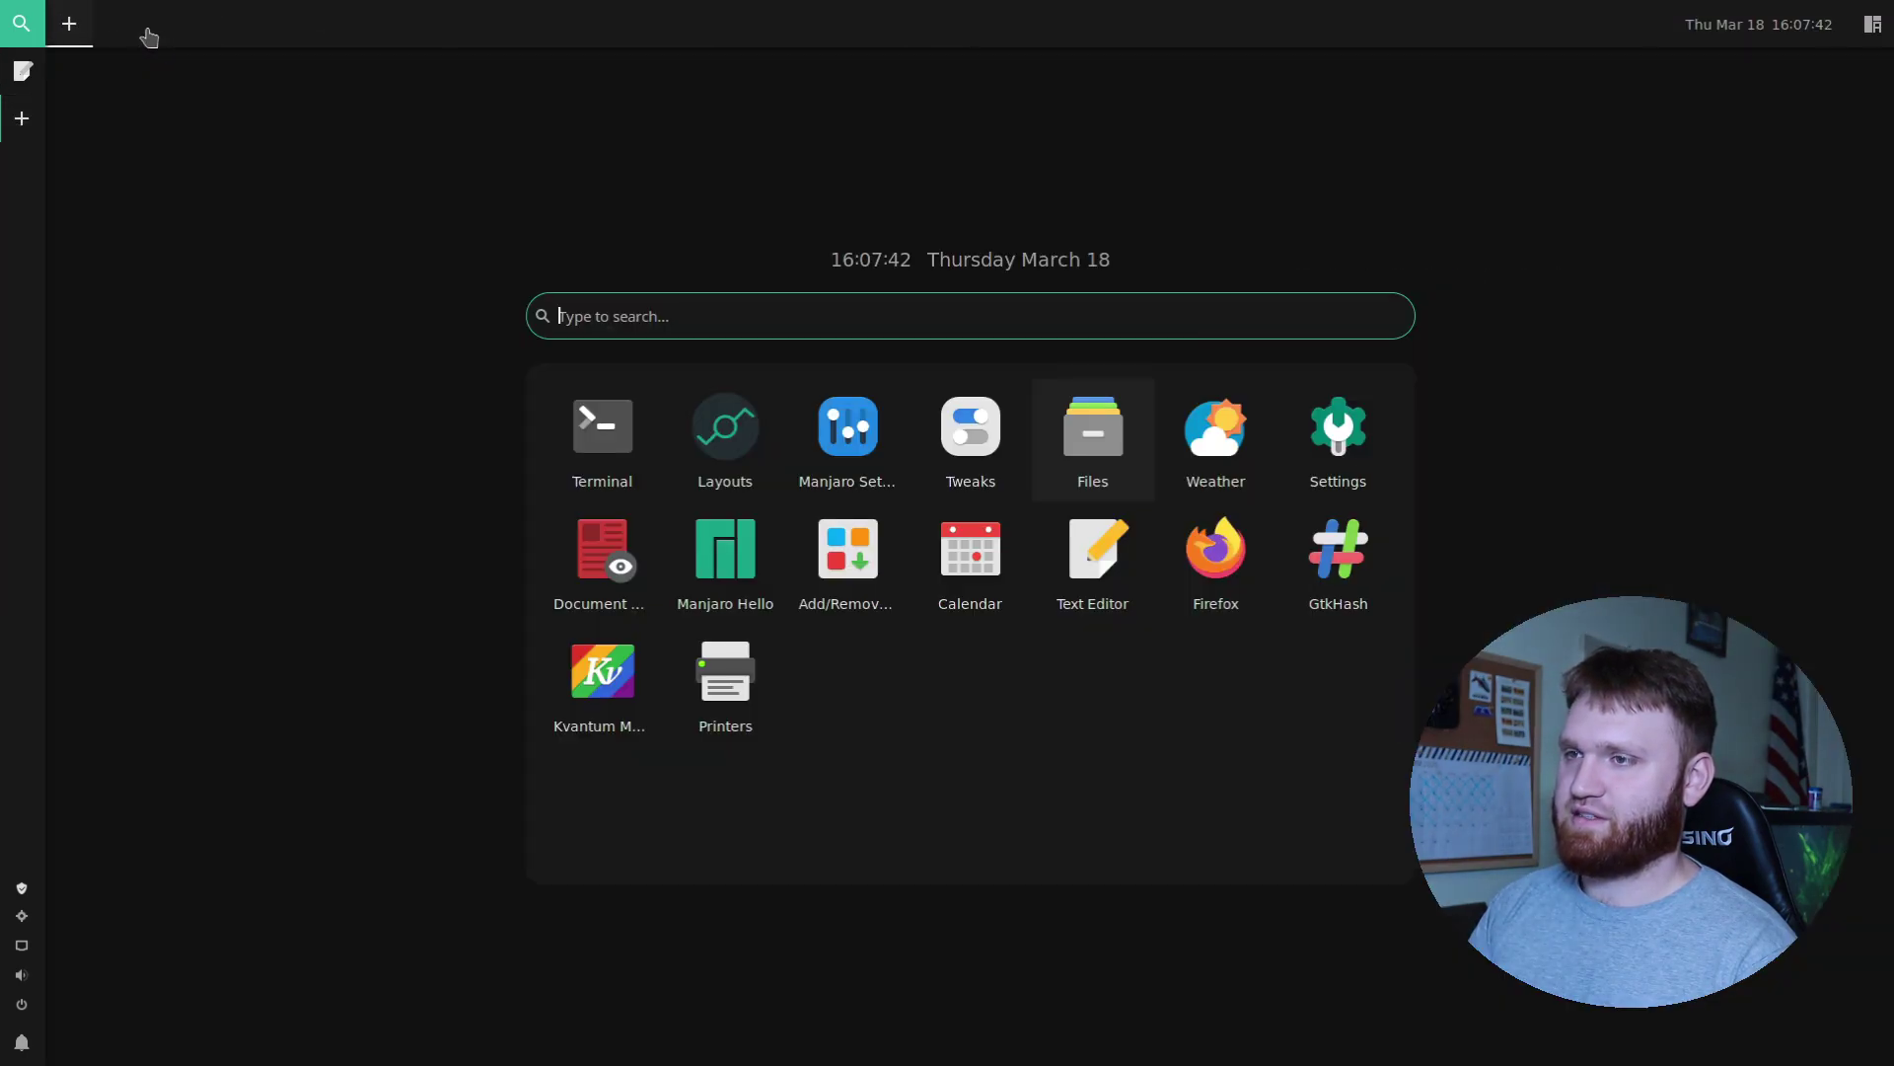
Close the remaining Text Editor window
left_click(23, 71)
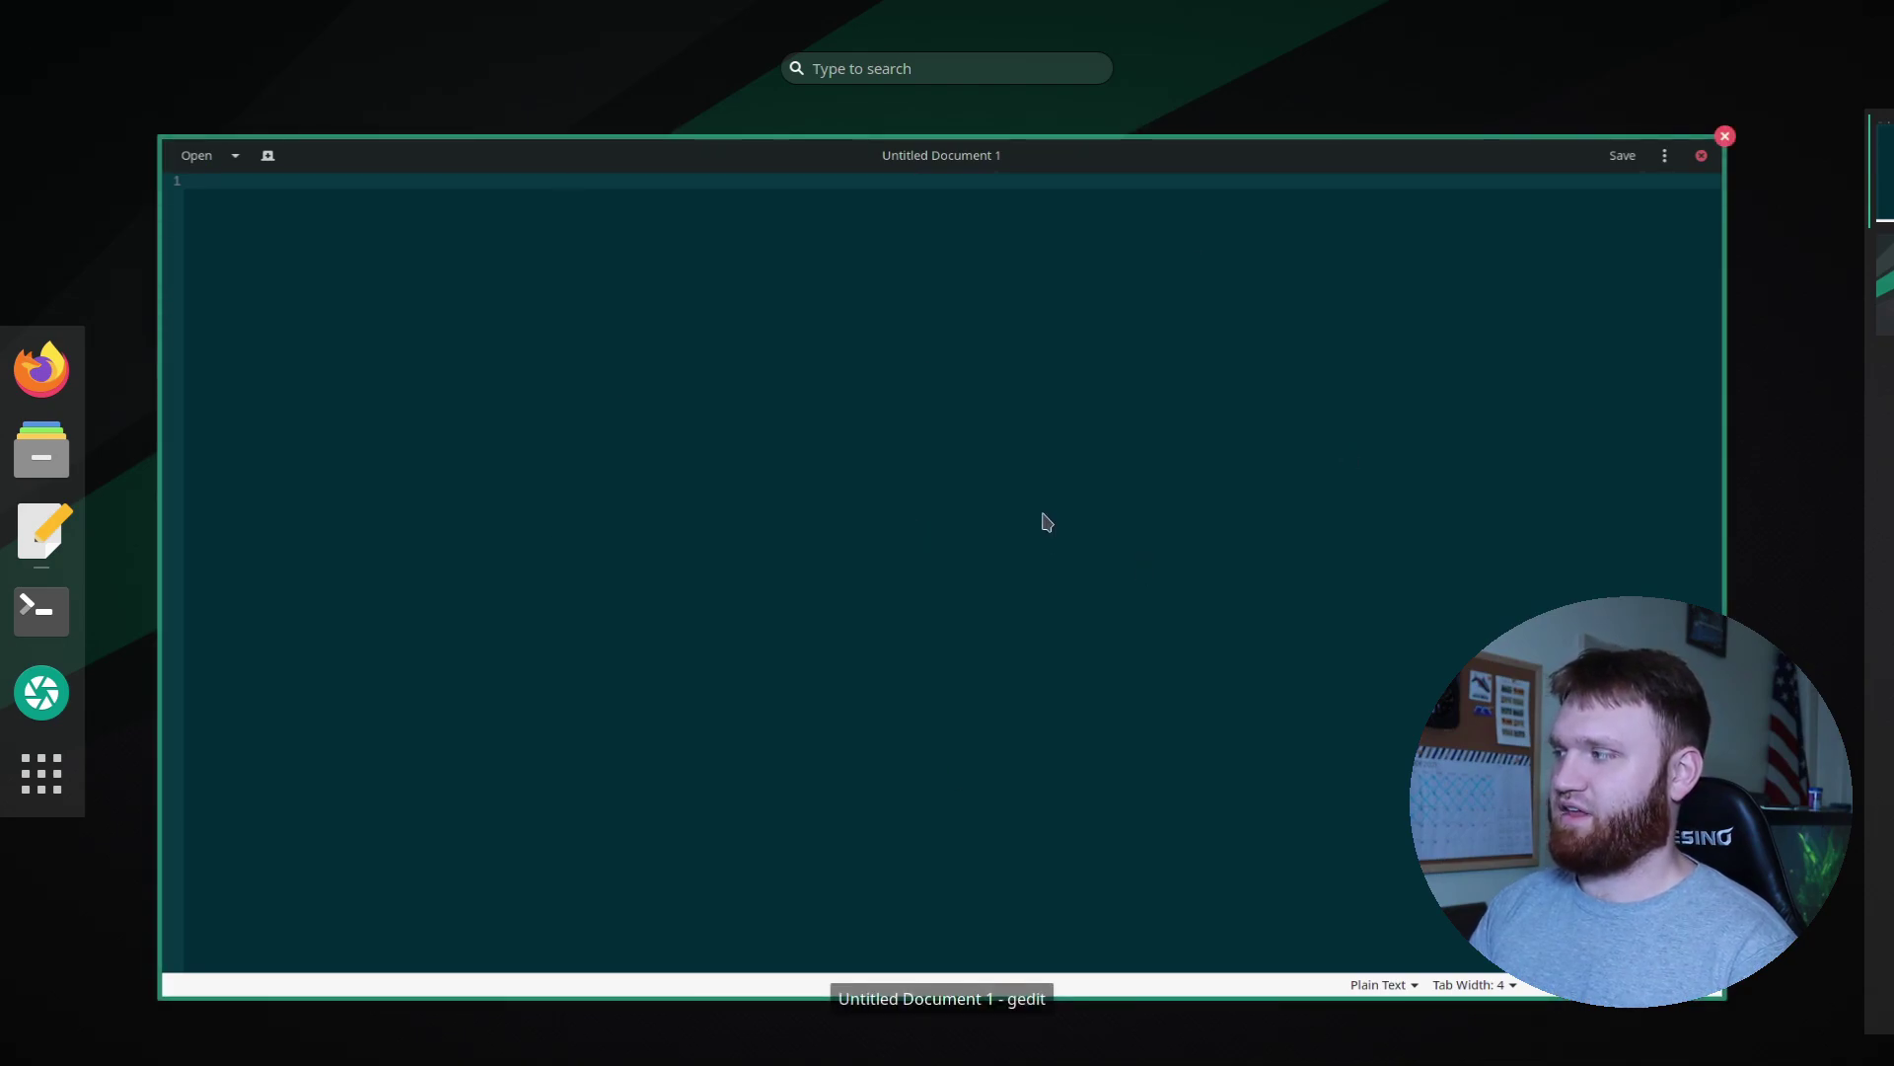
left_click(833, 260)
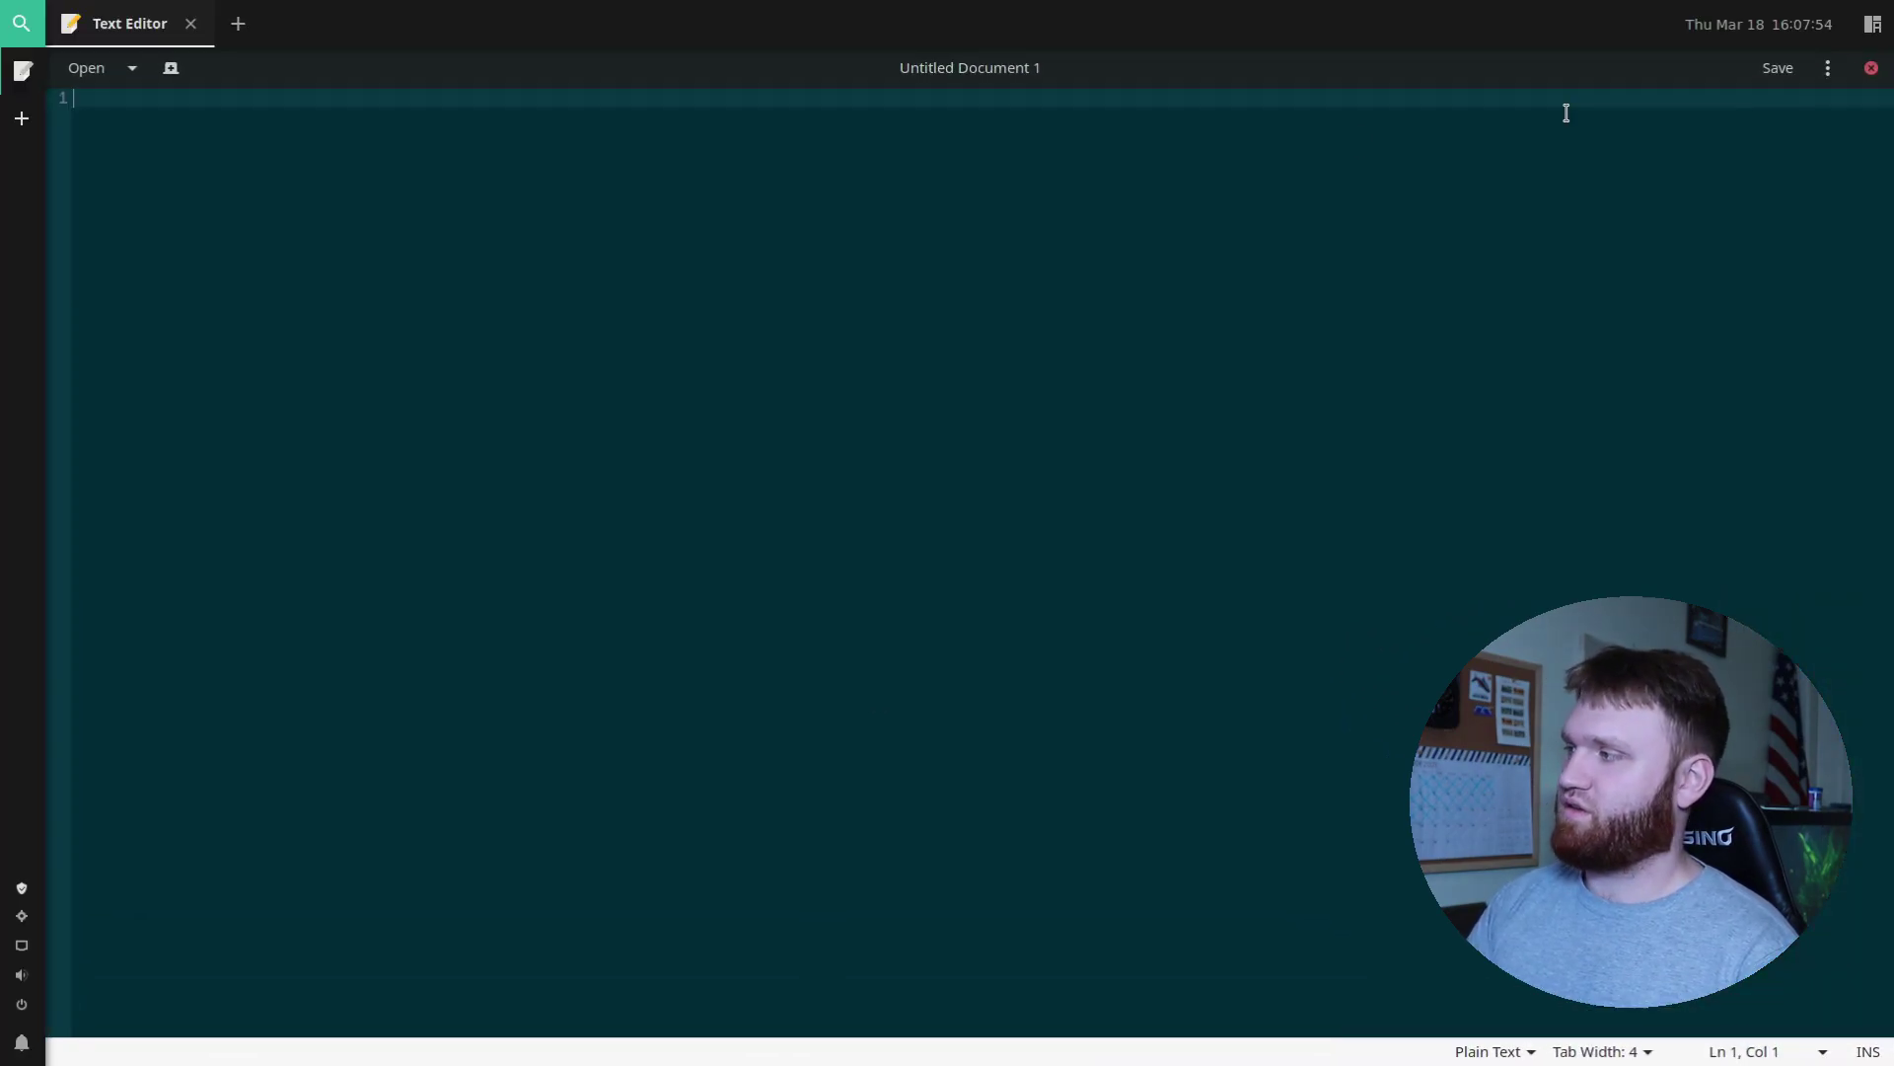
left_click(191, 23)
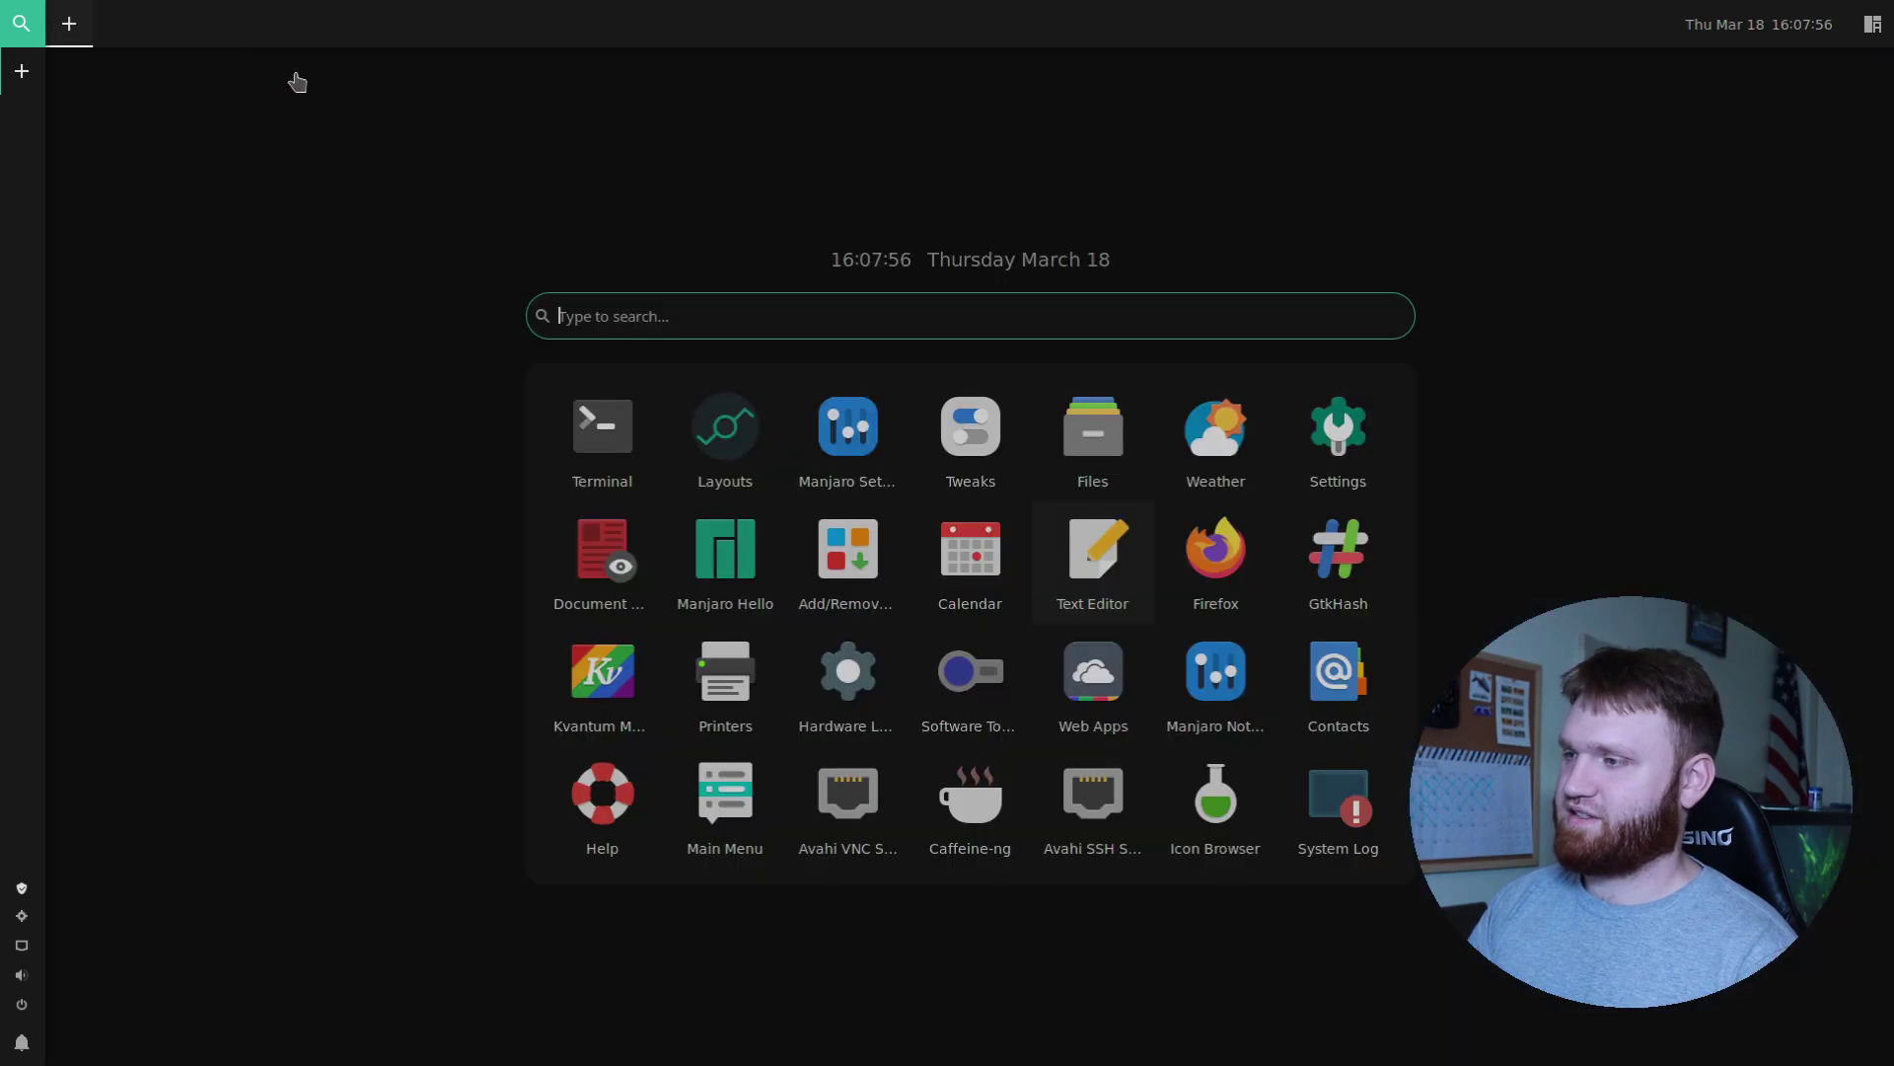
Select the Manjaro layout in Layouts Switcher, apply it, and close the switcher
left_click(749, 429)
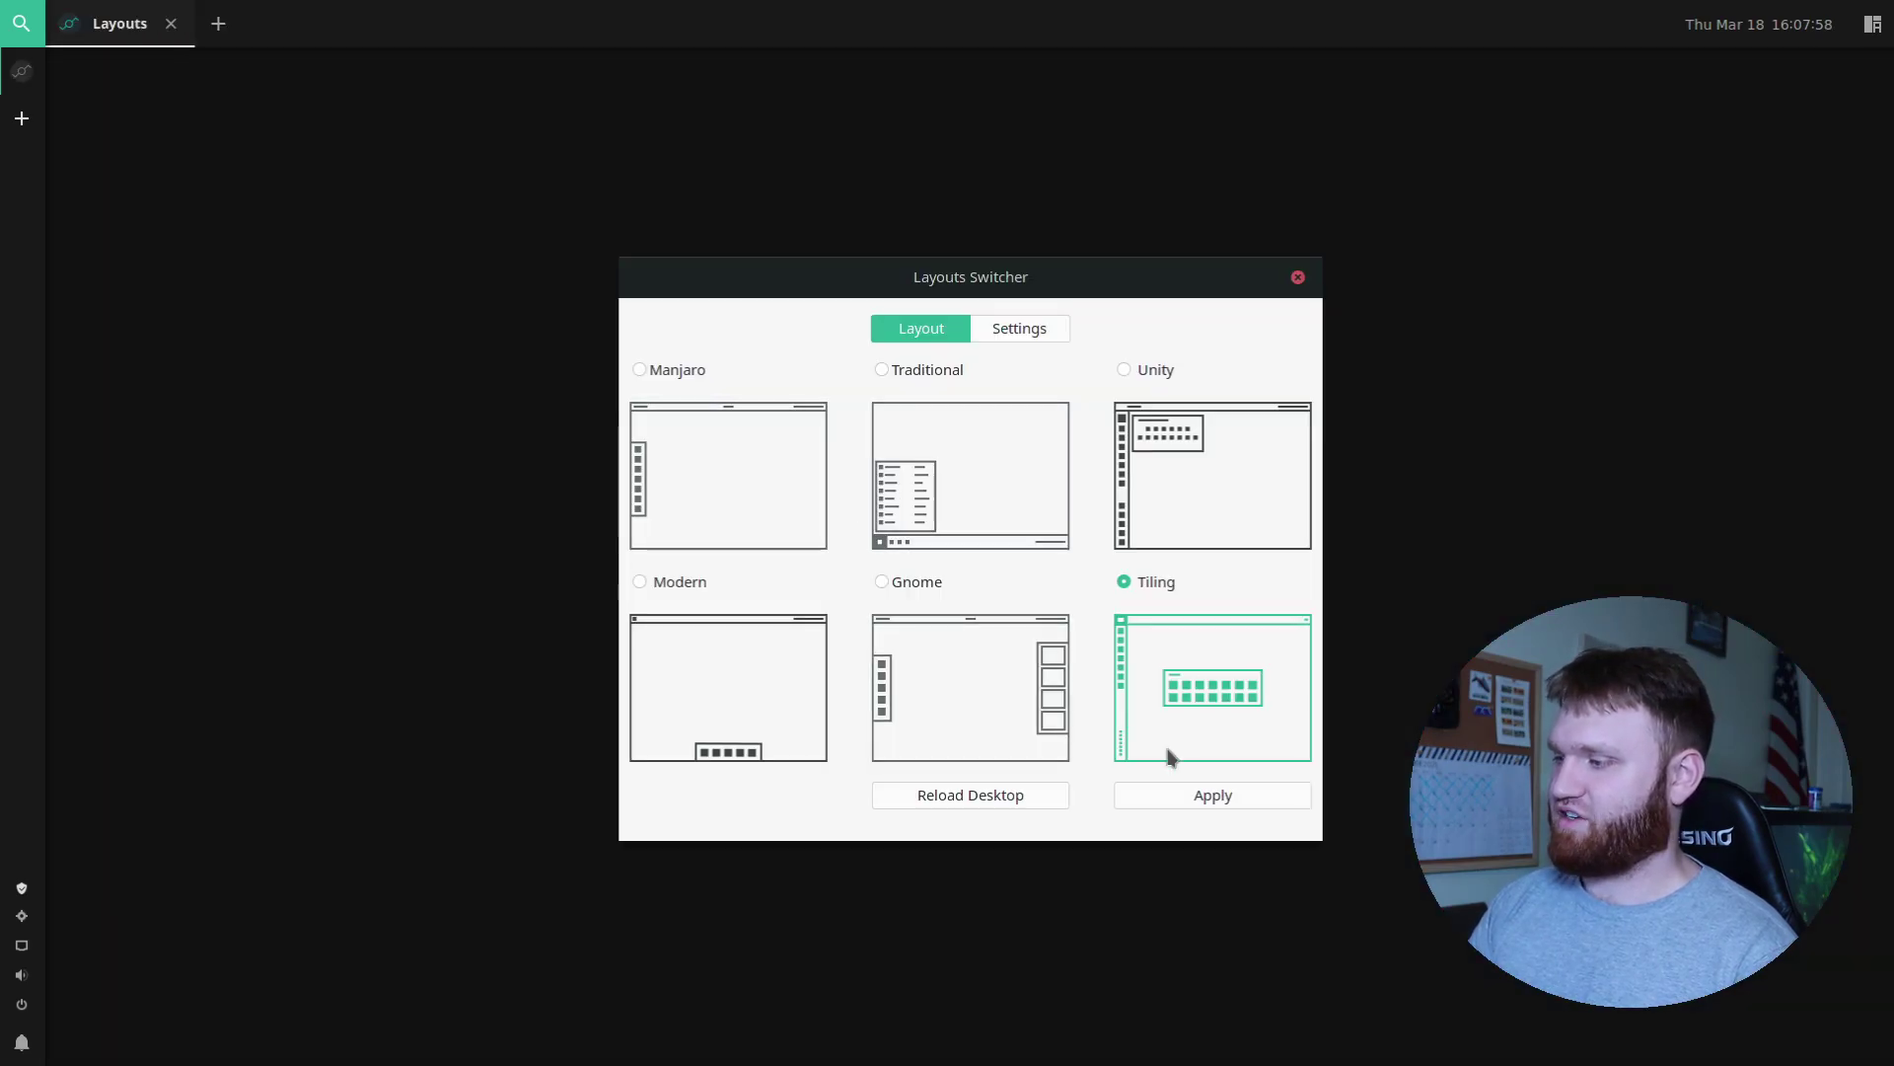
left_click(677, 430)
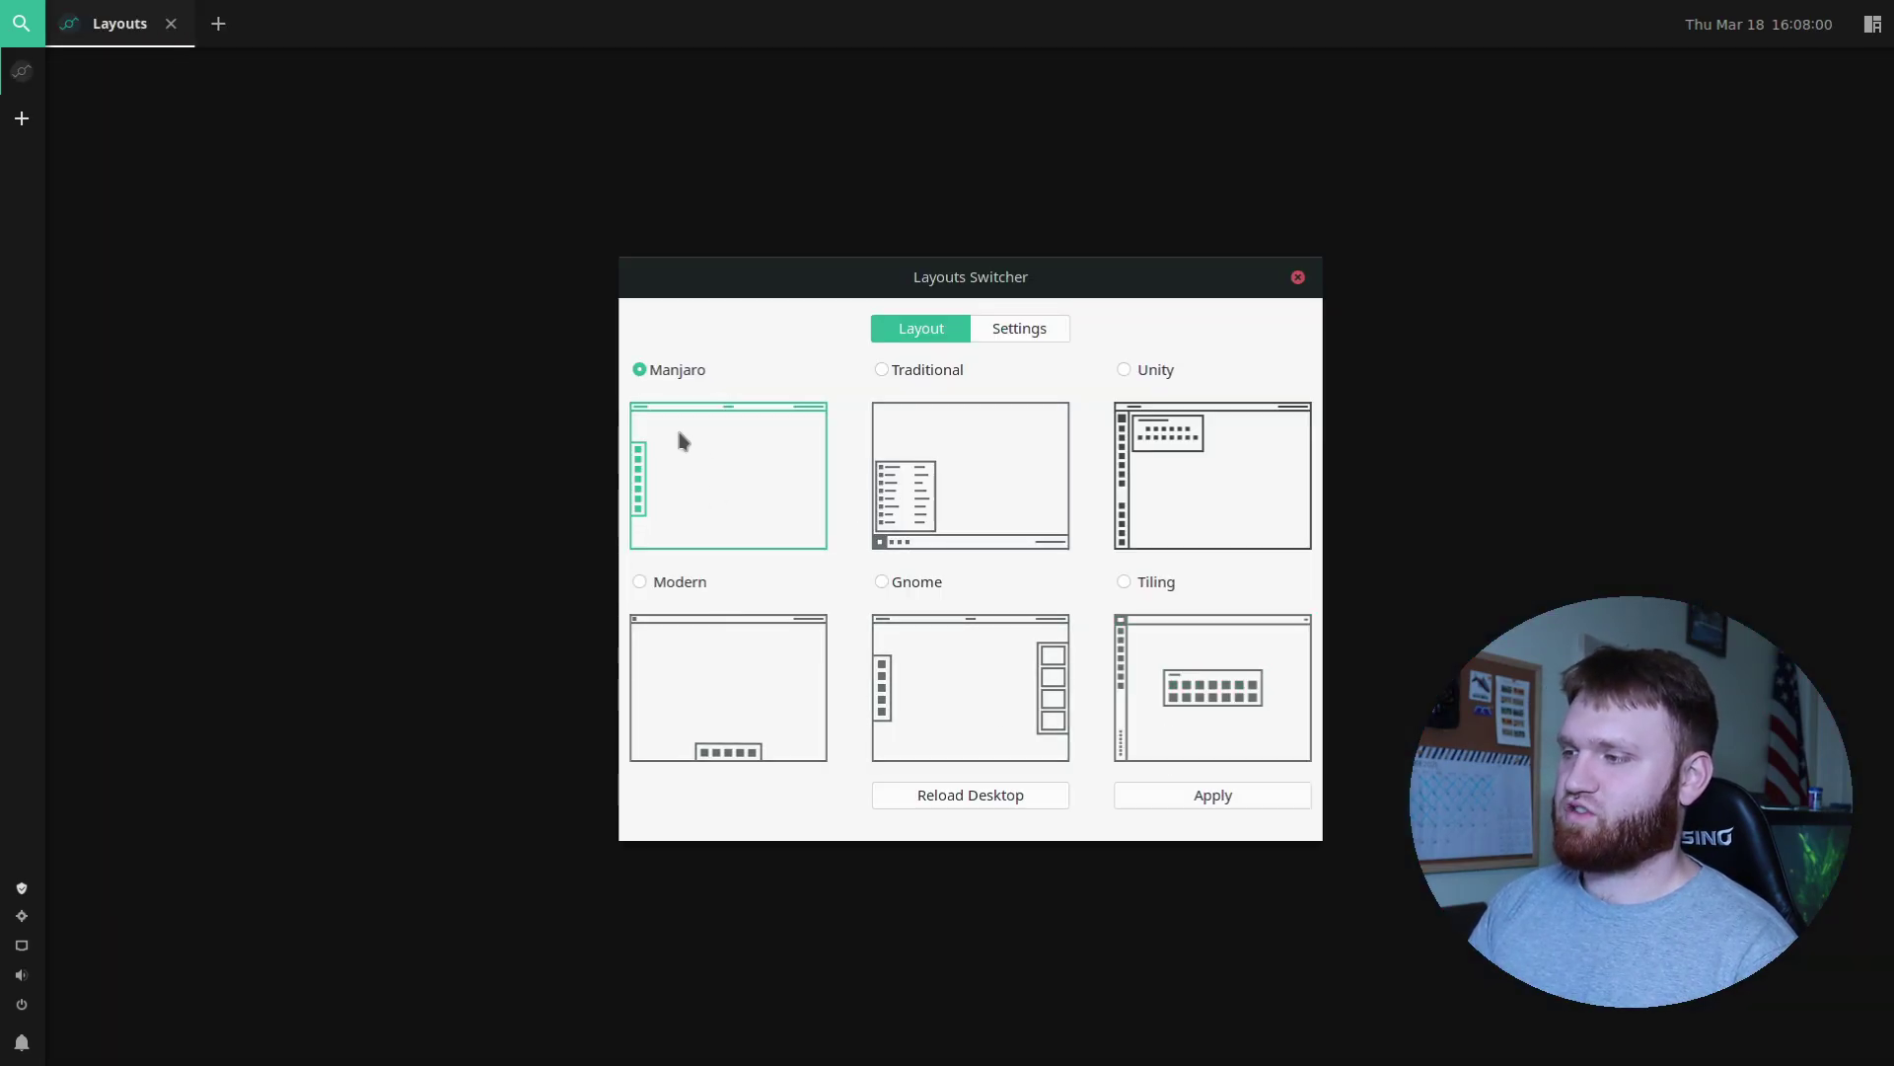
left_click(1241, 797)
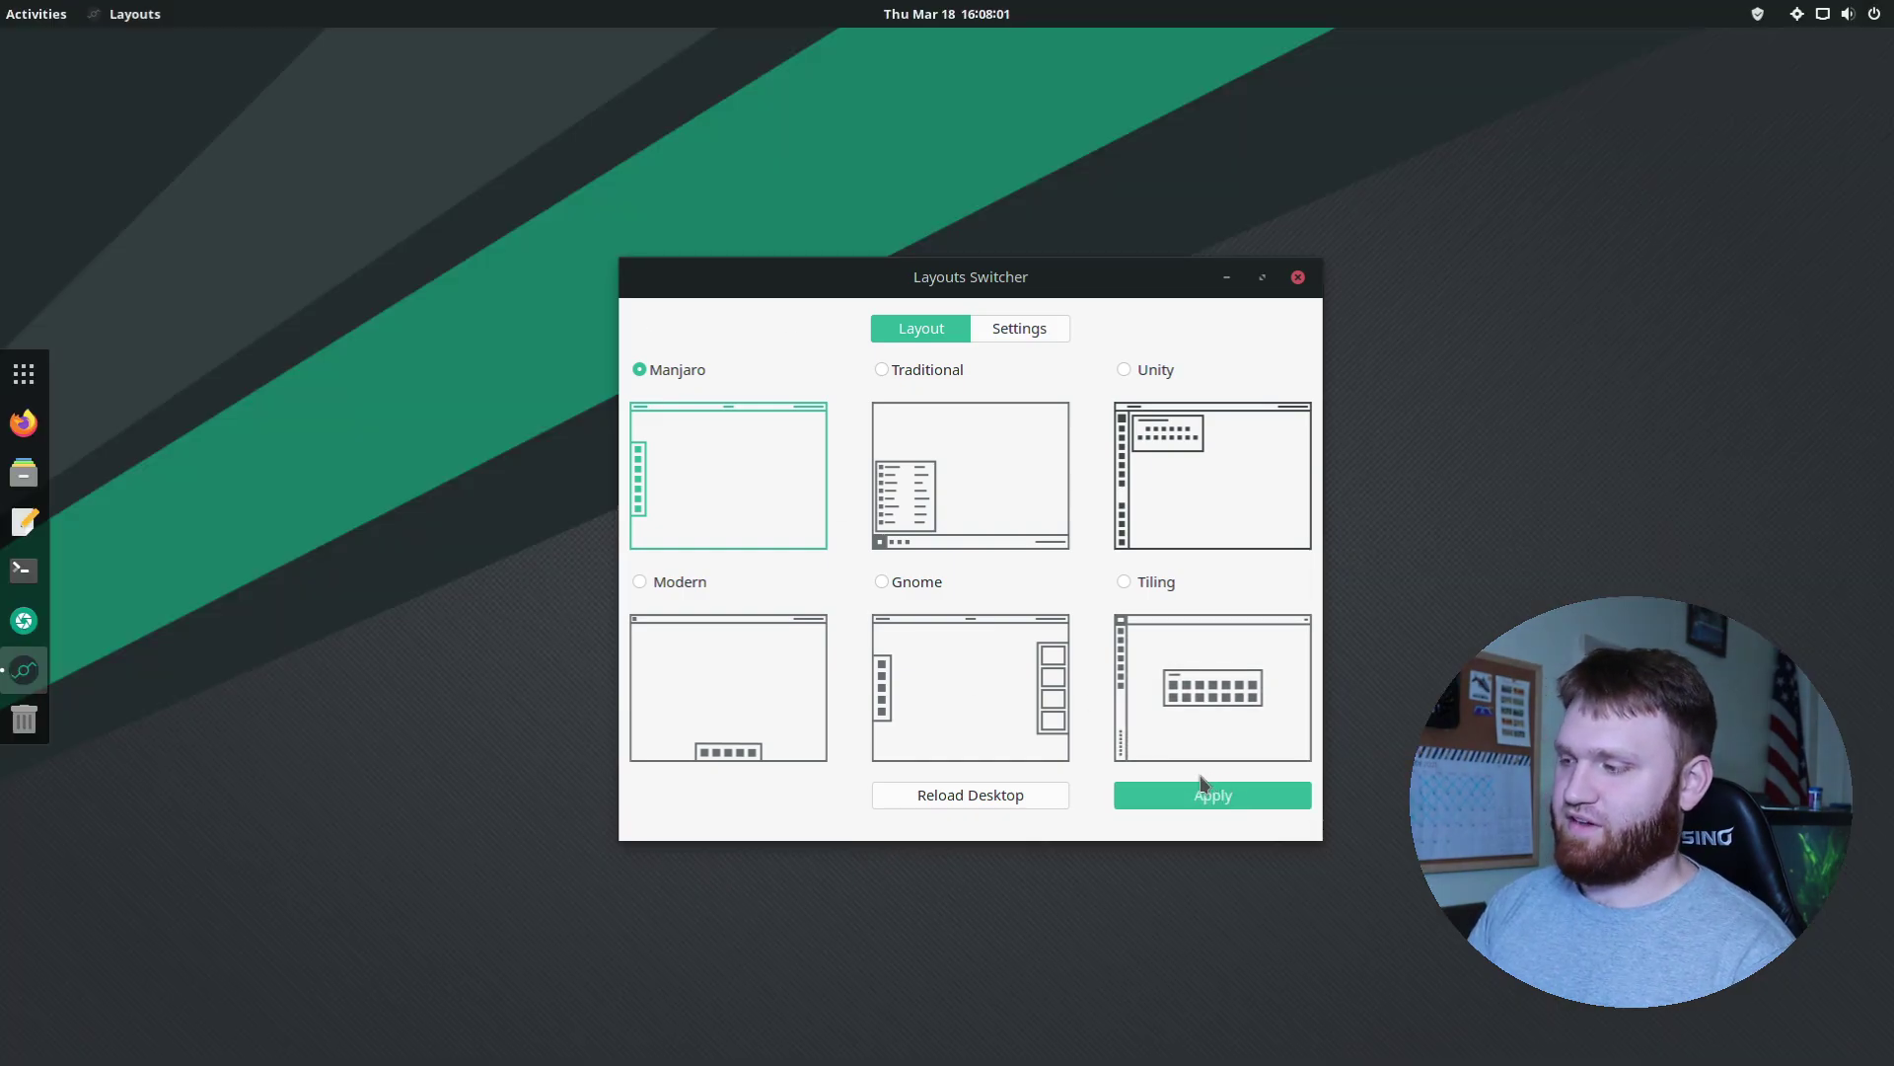
left_click(1298, 278)
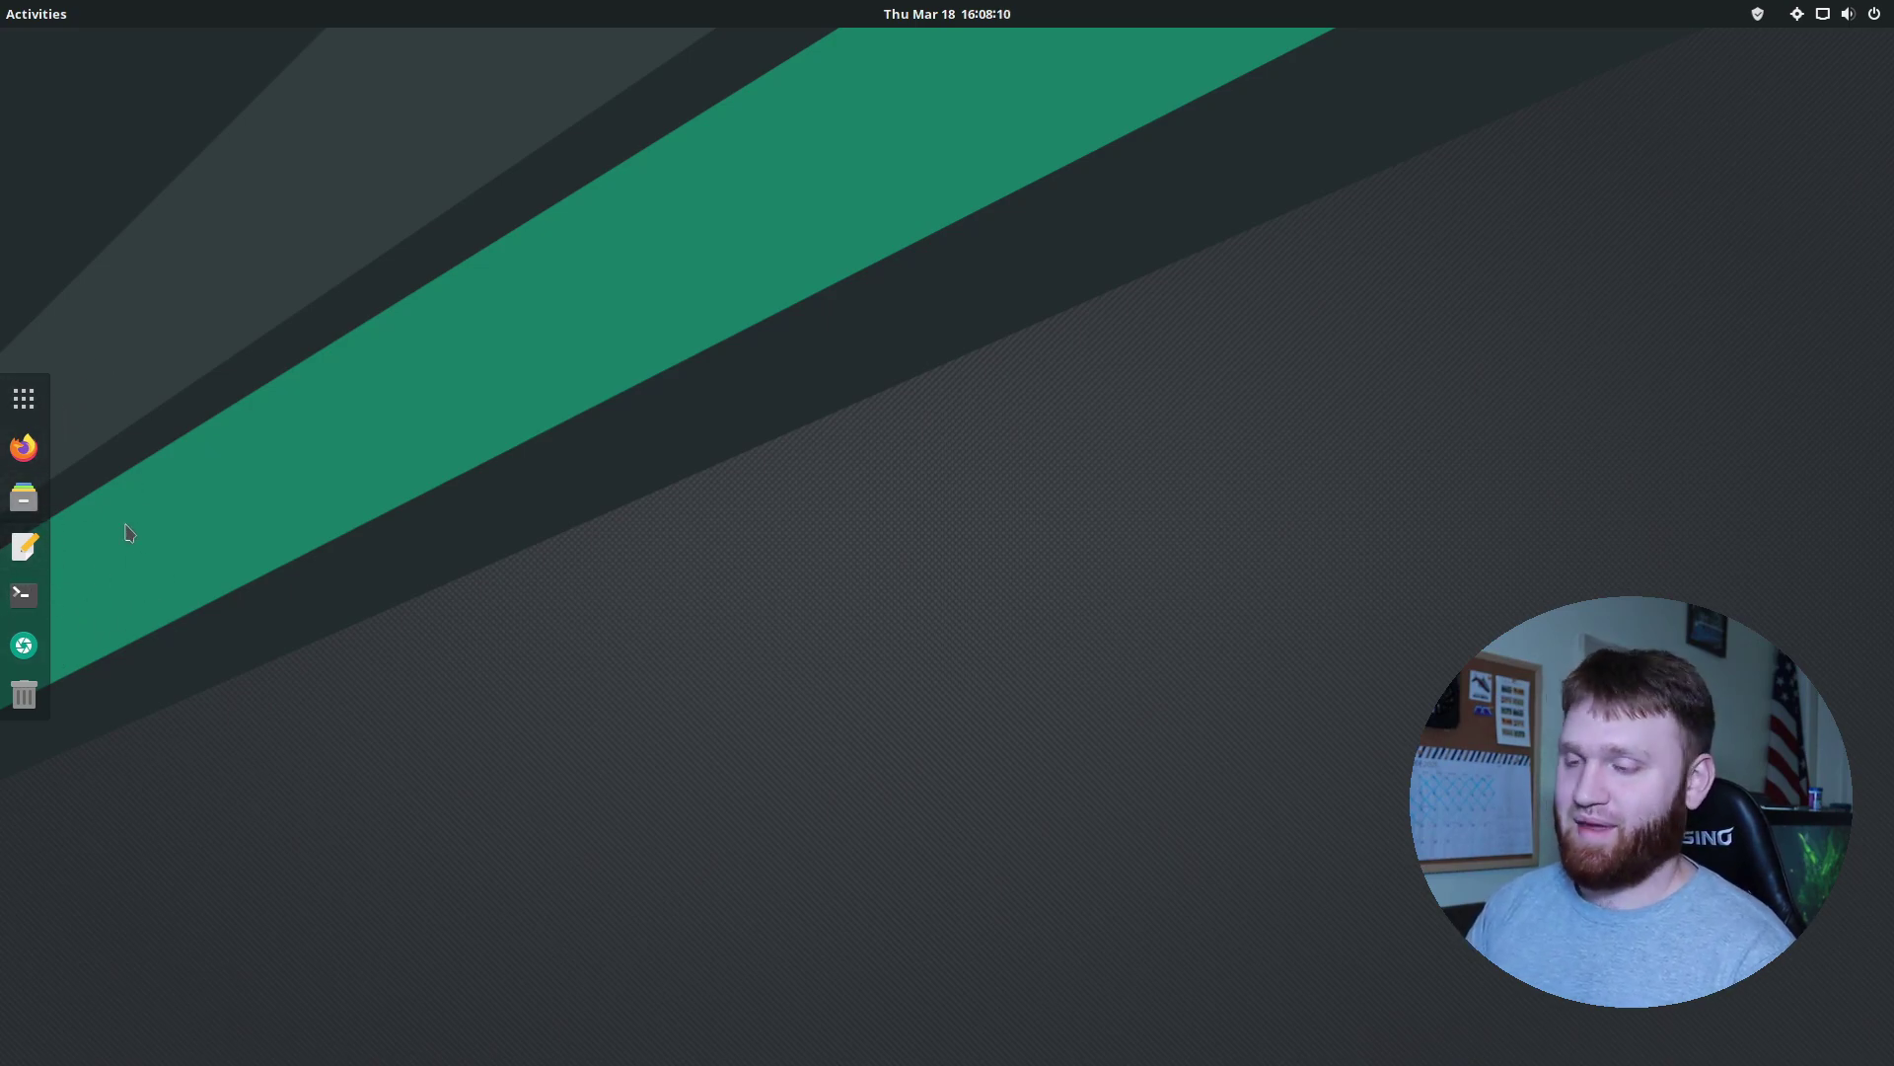
Launch System Monitor from page 2 of the System Tools folder and show its Resources tab
left_click(28, 399)
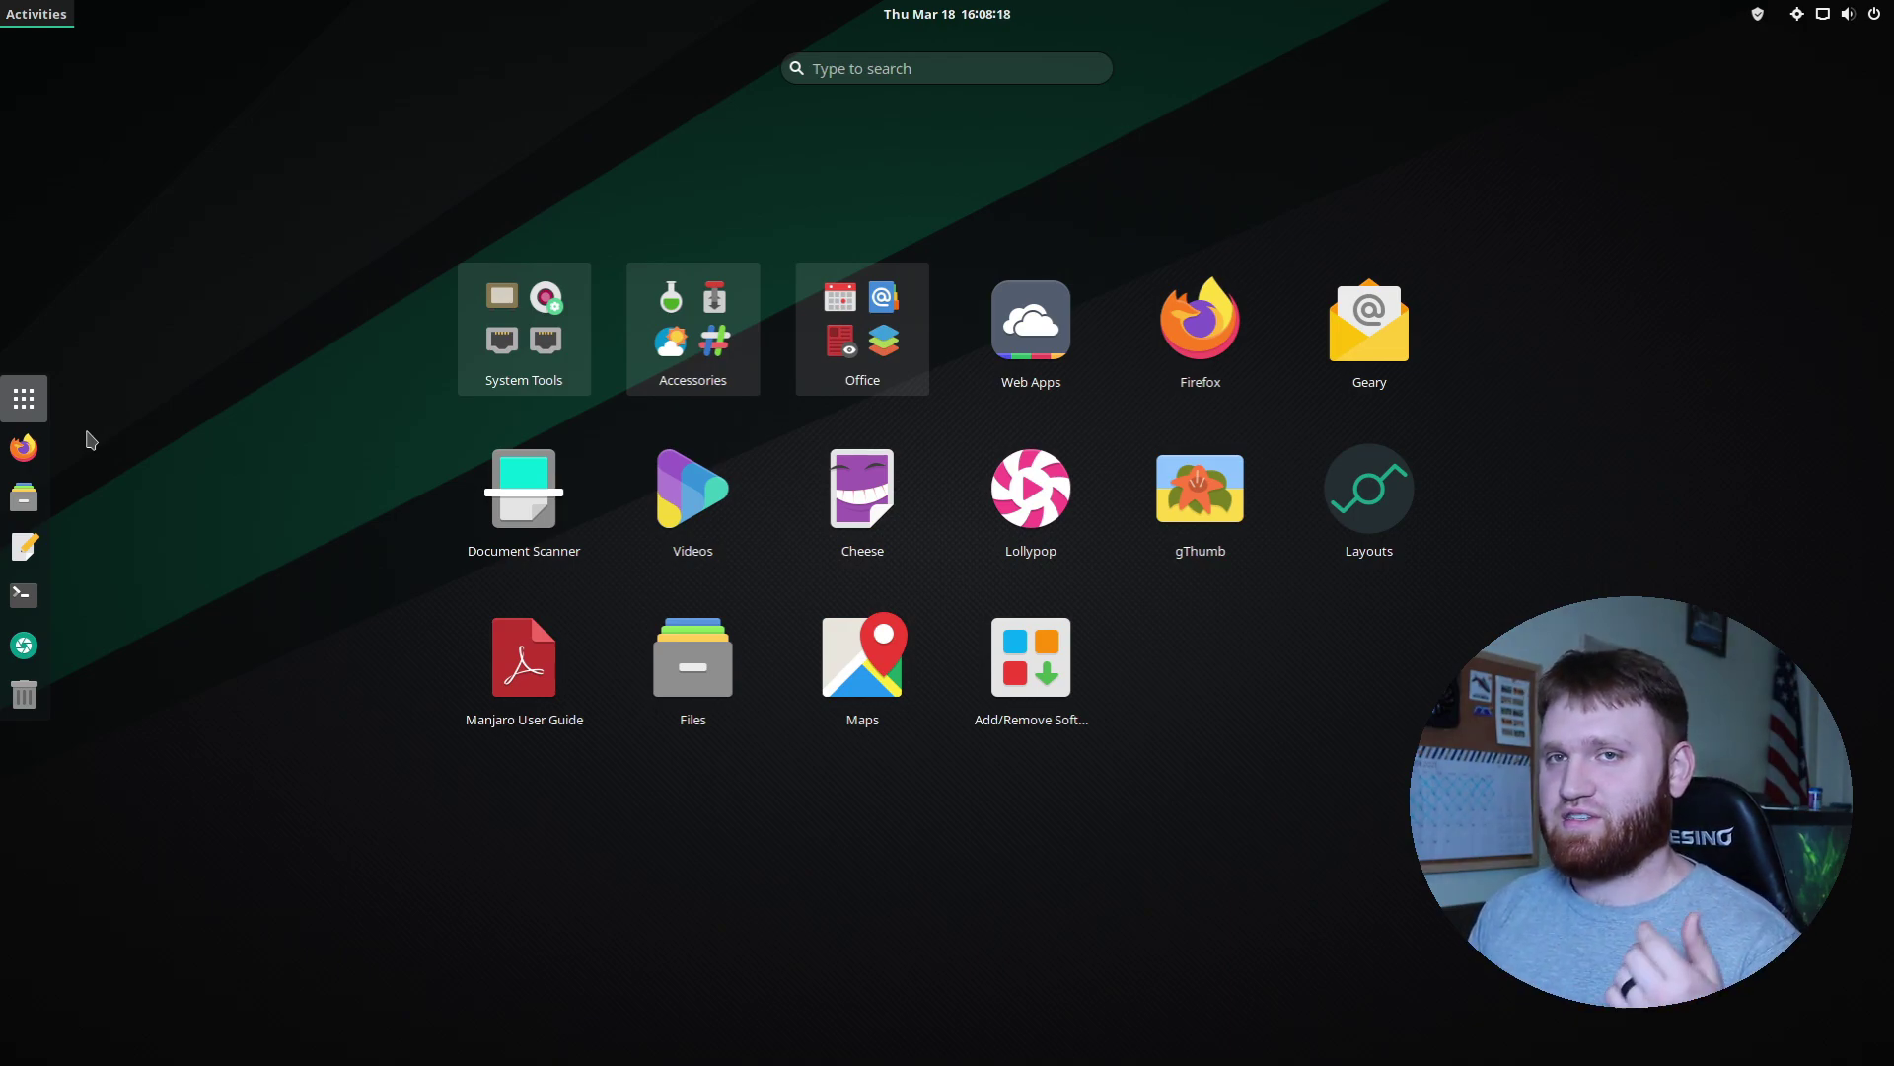
left_click(514, 333)
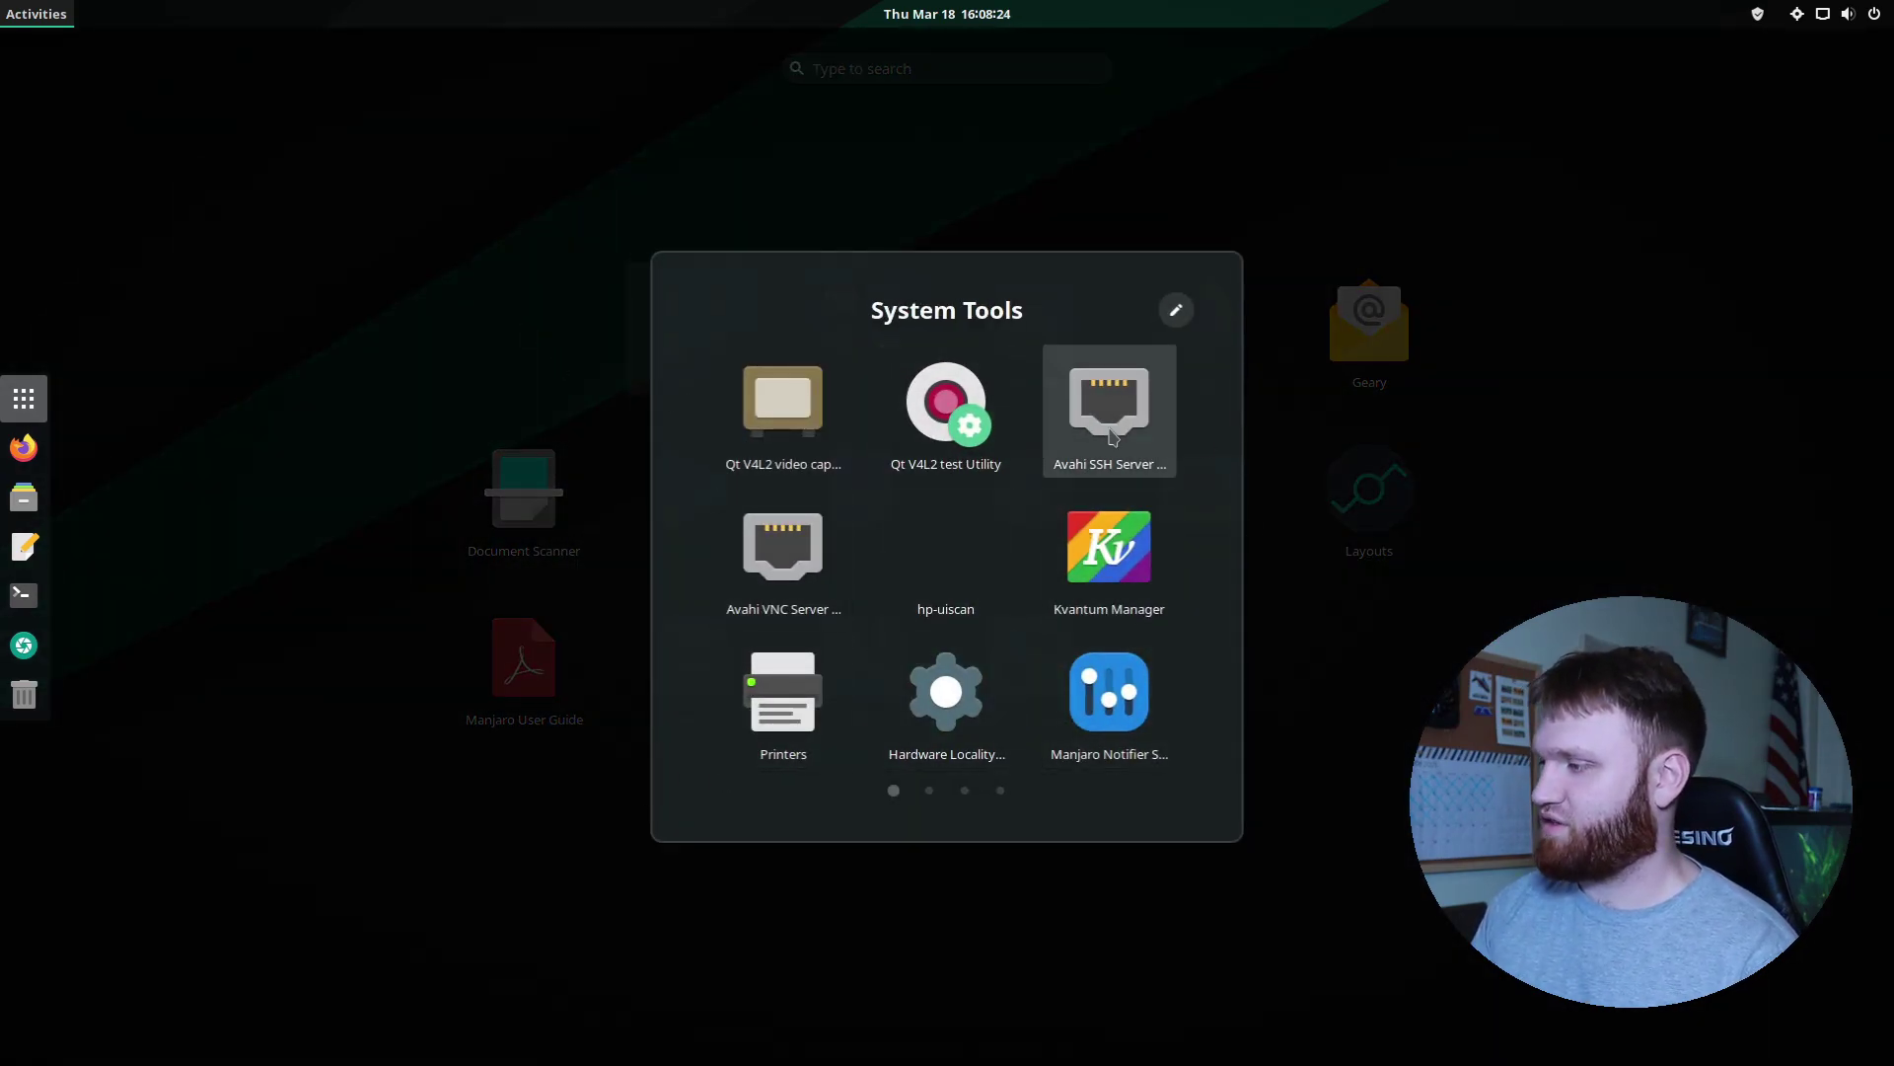
left_click(943, 793)
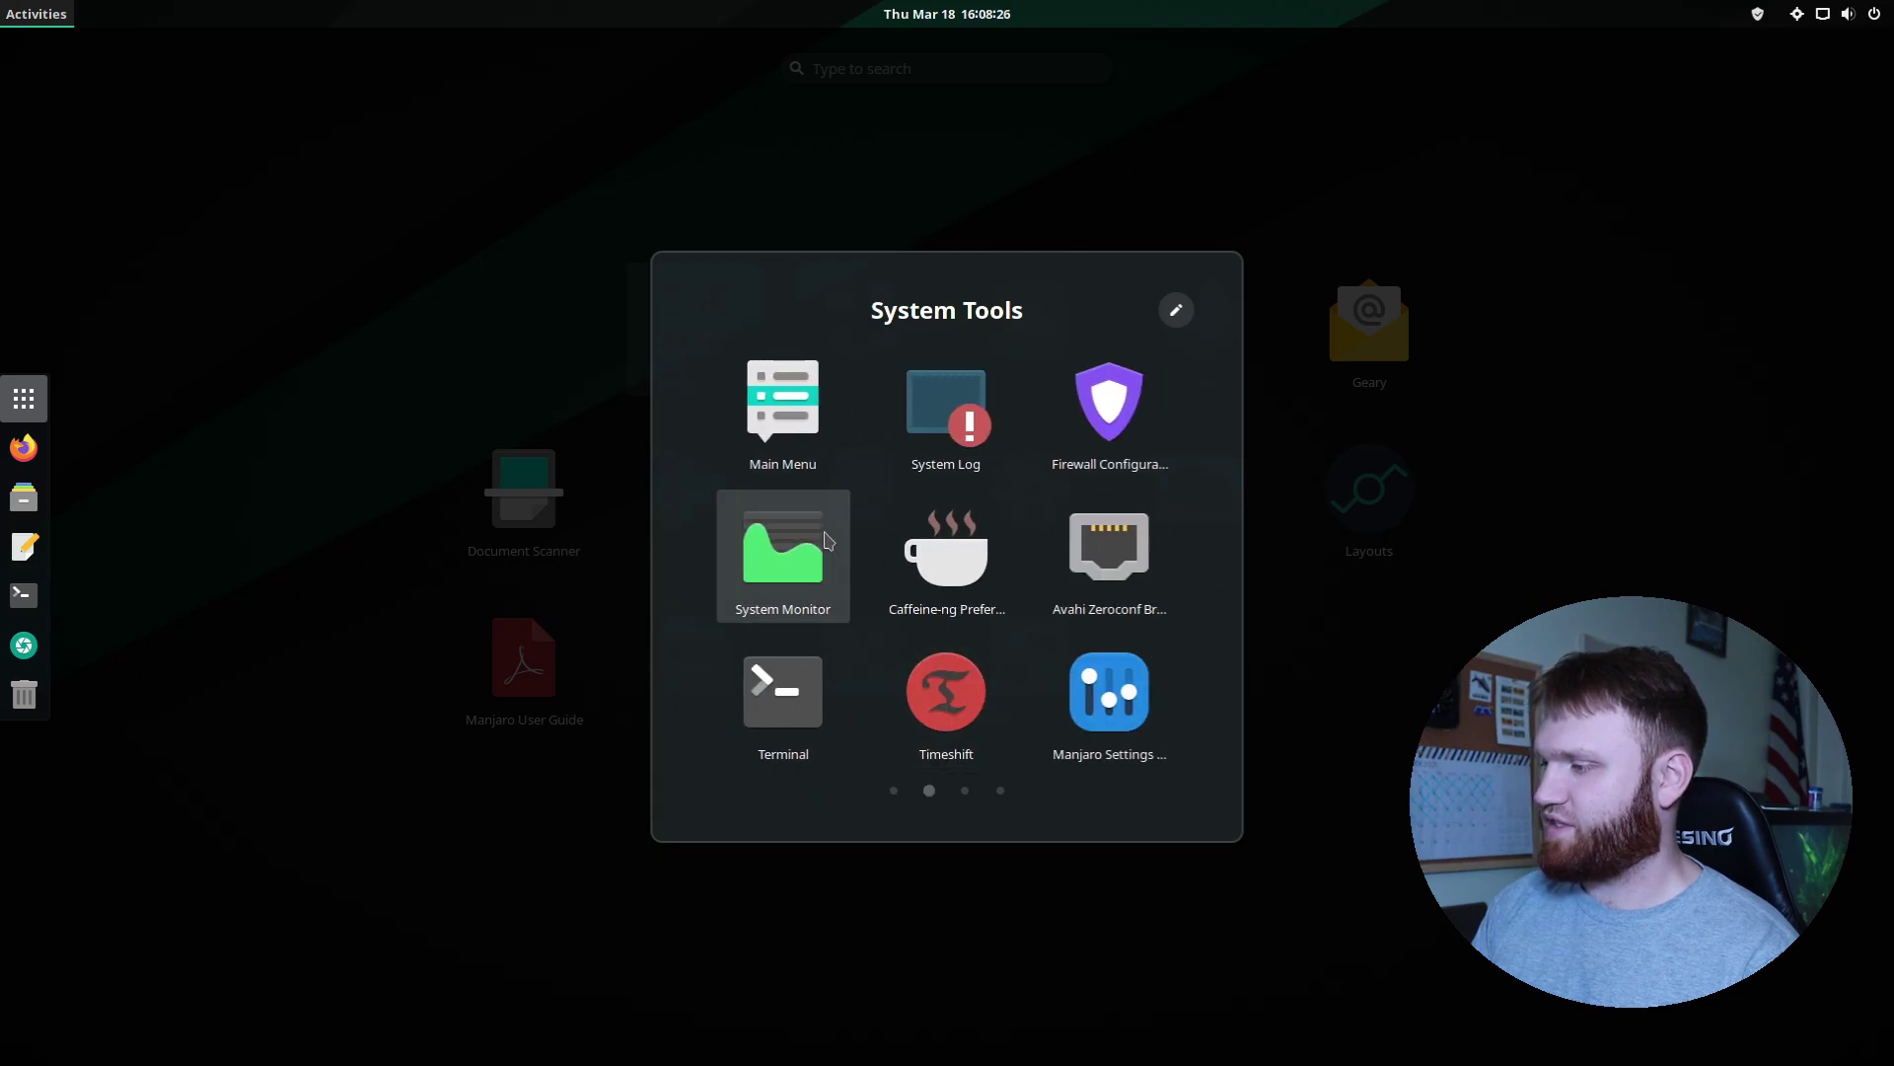
left_click(782, 545)
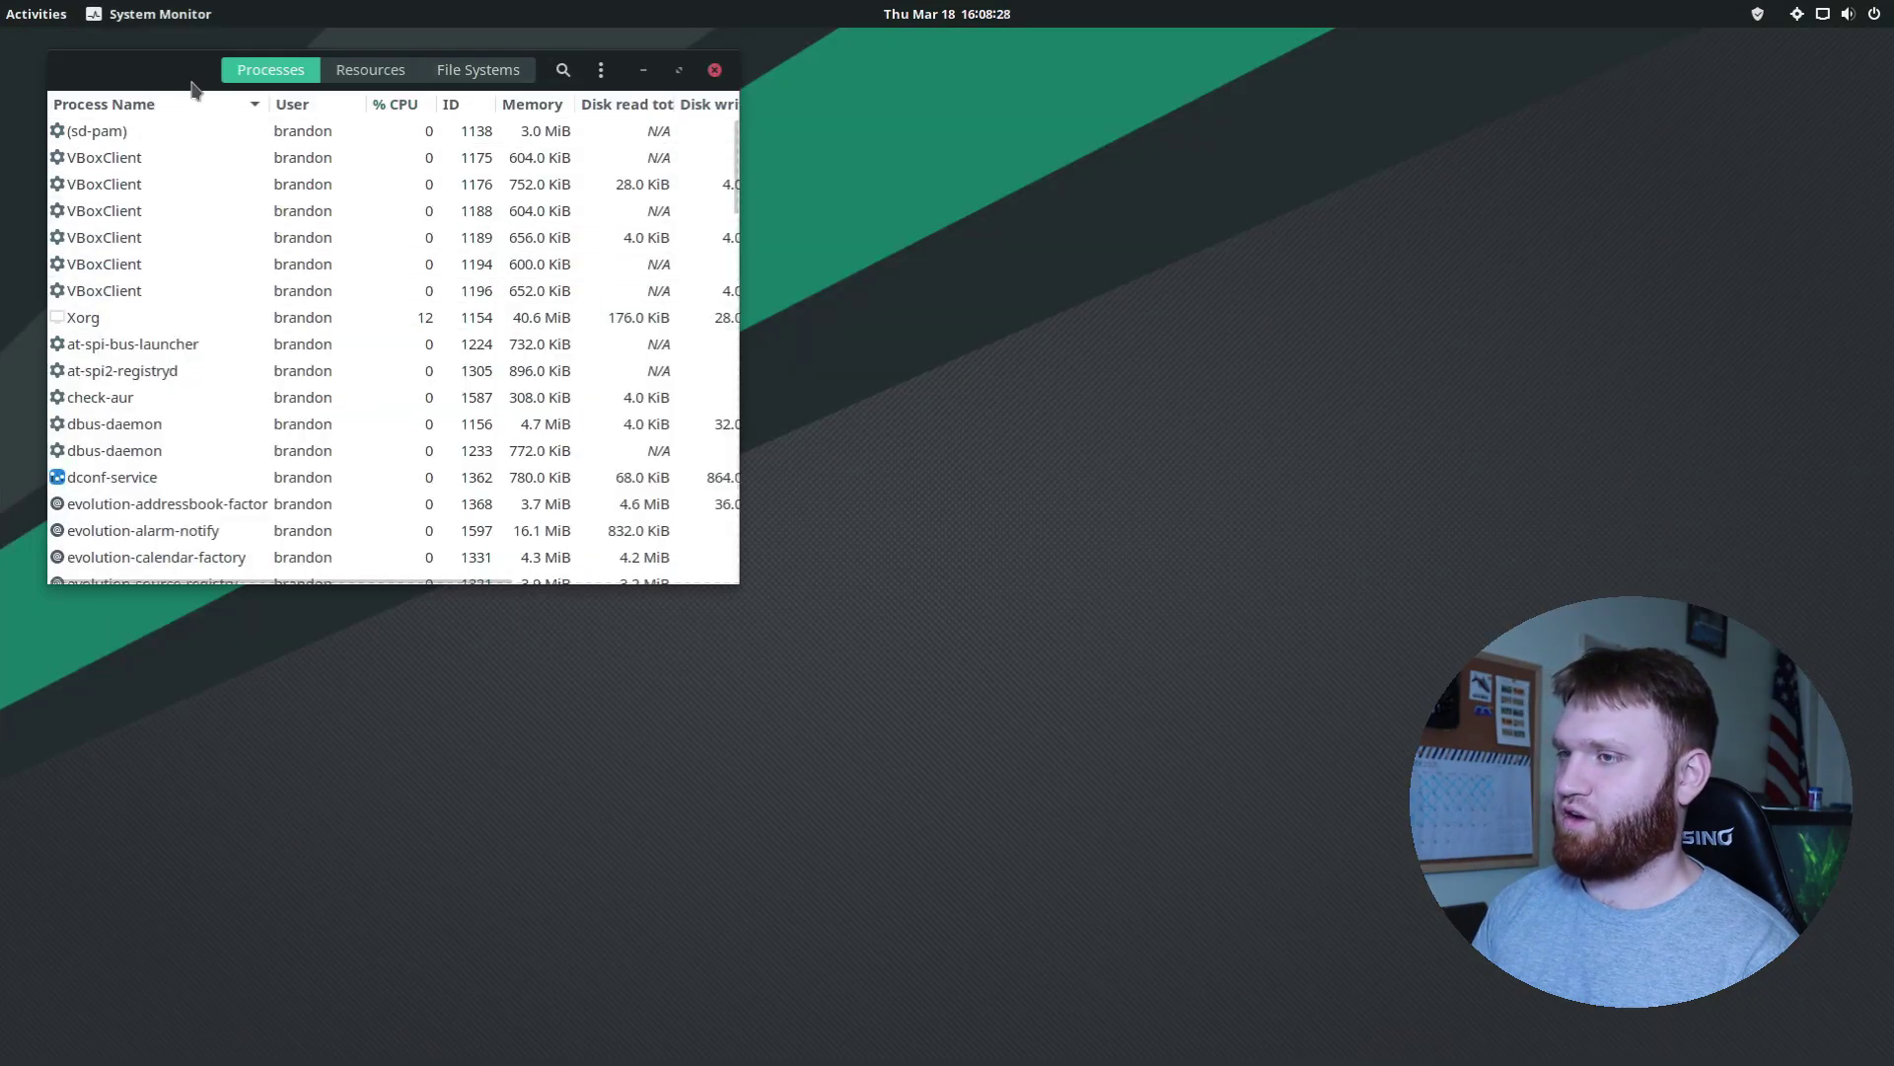
left_click_drag(191, 86, 285, 296)
left_click(444, 281)
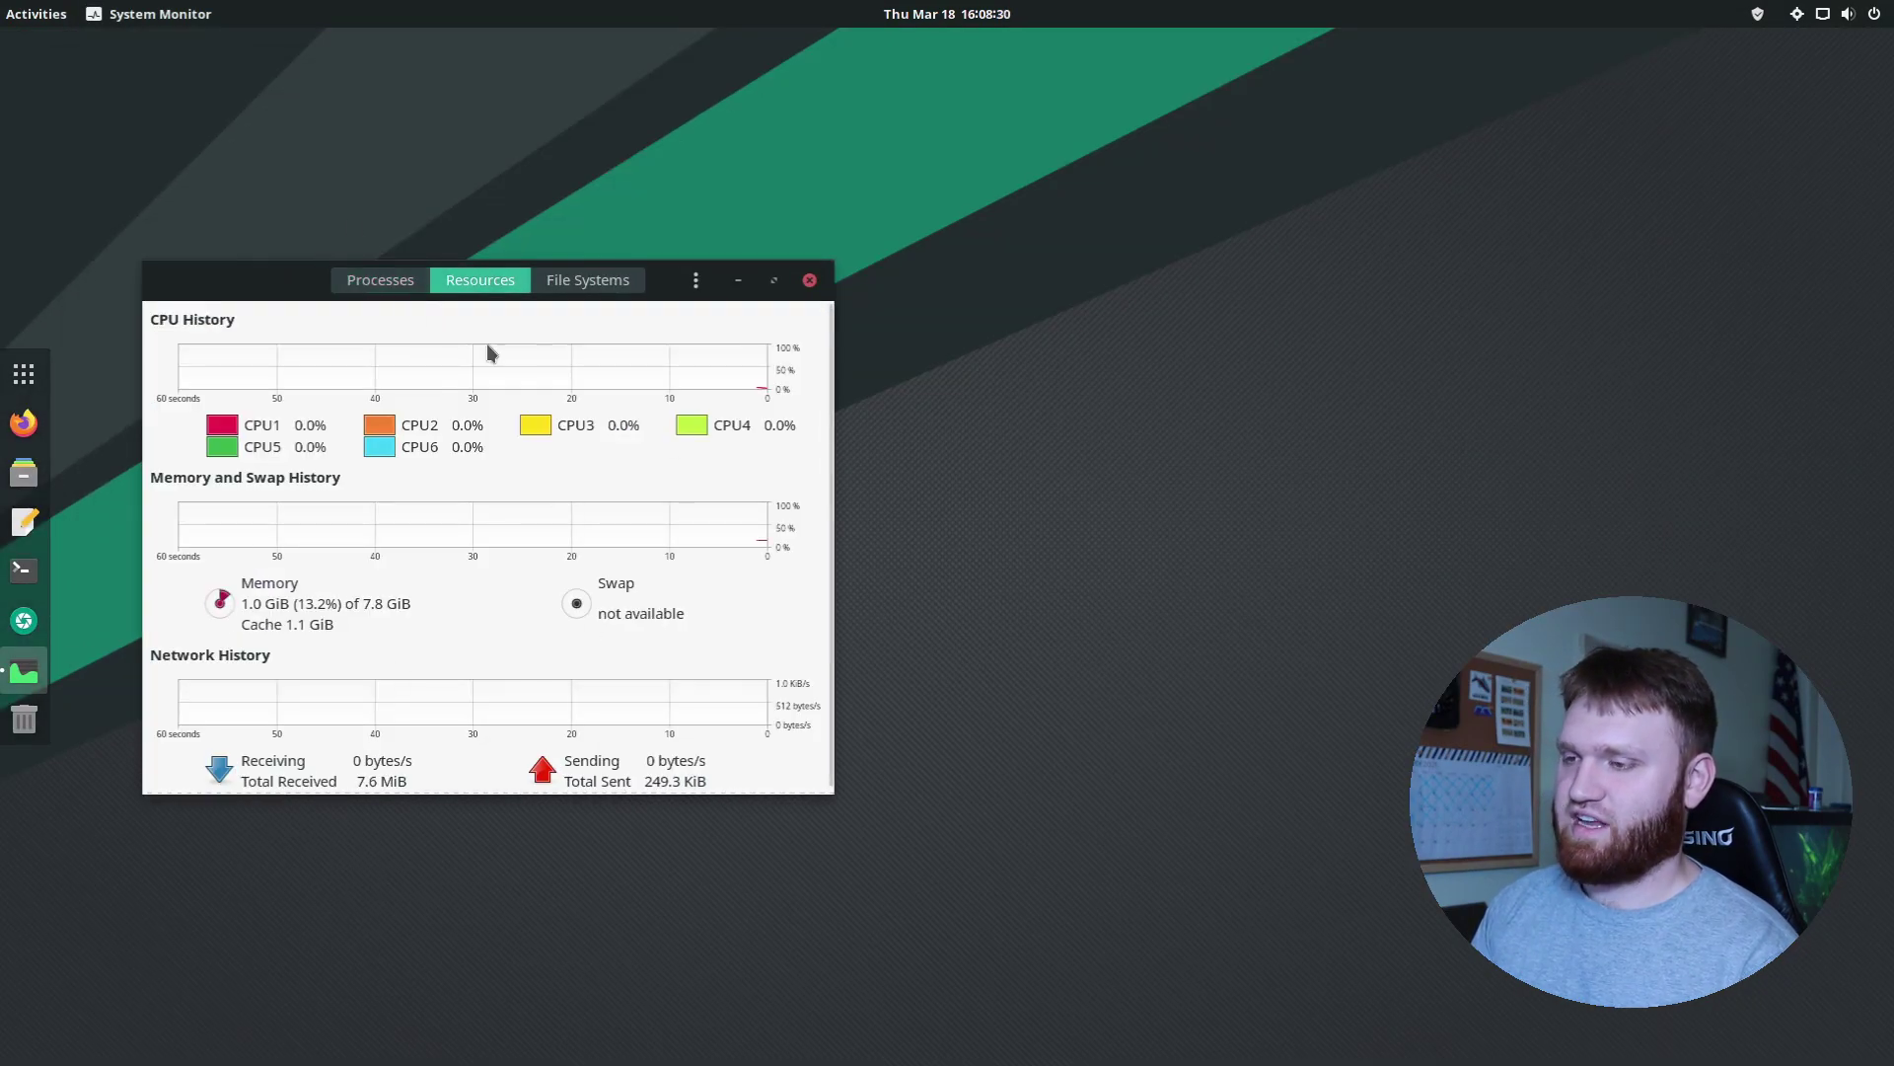
Close System Monitor, launch Layouts by searching 'sw', and apply the Traditional layout
left_click(809, 280)
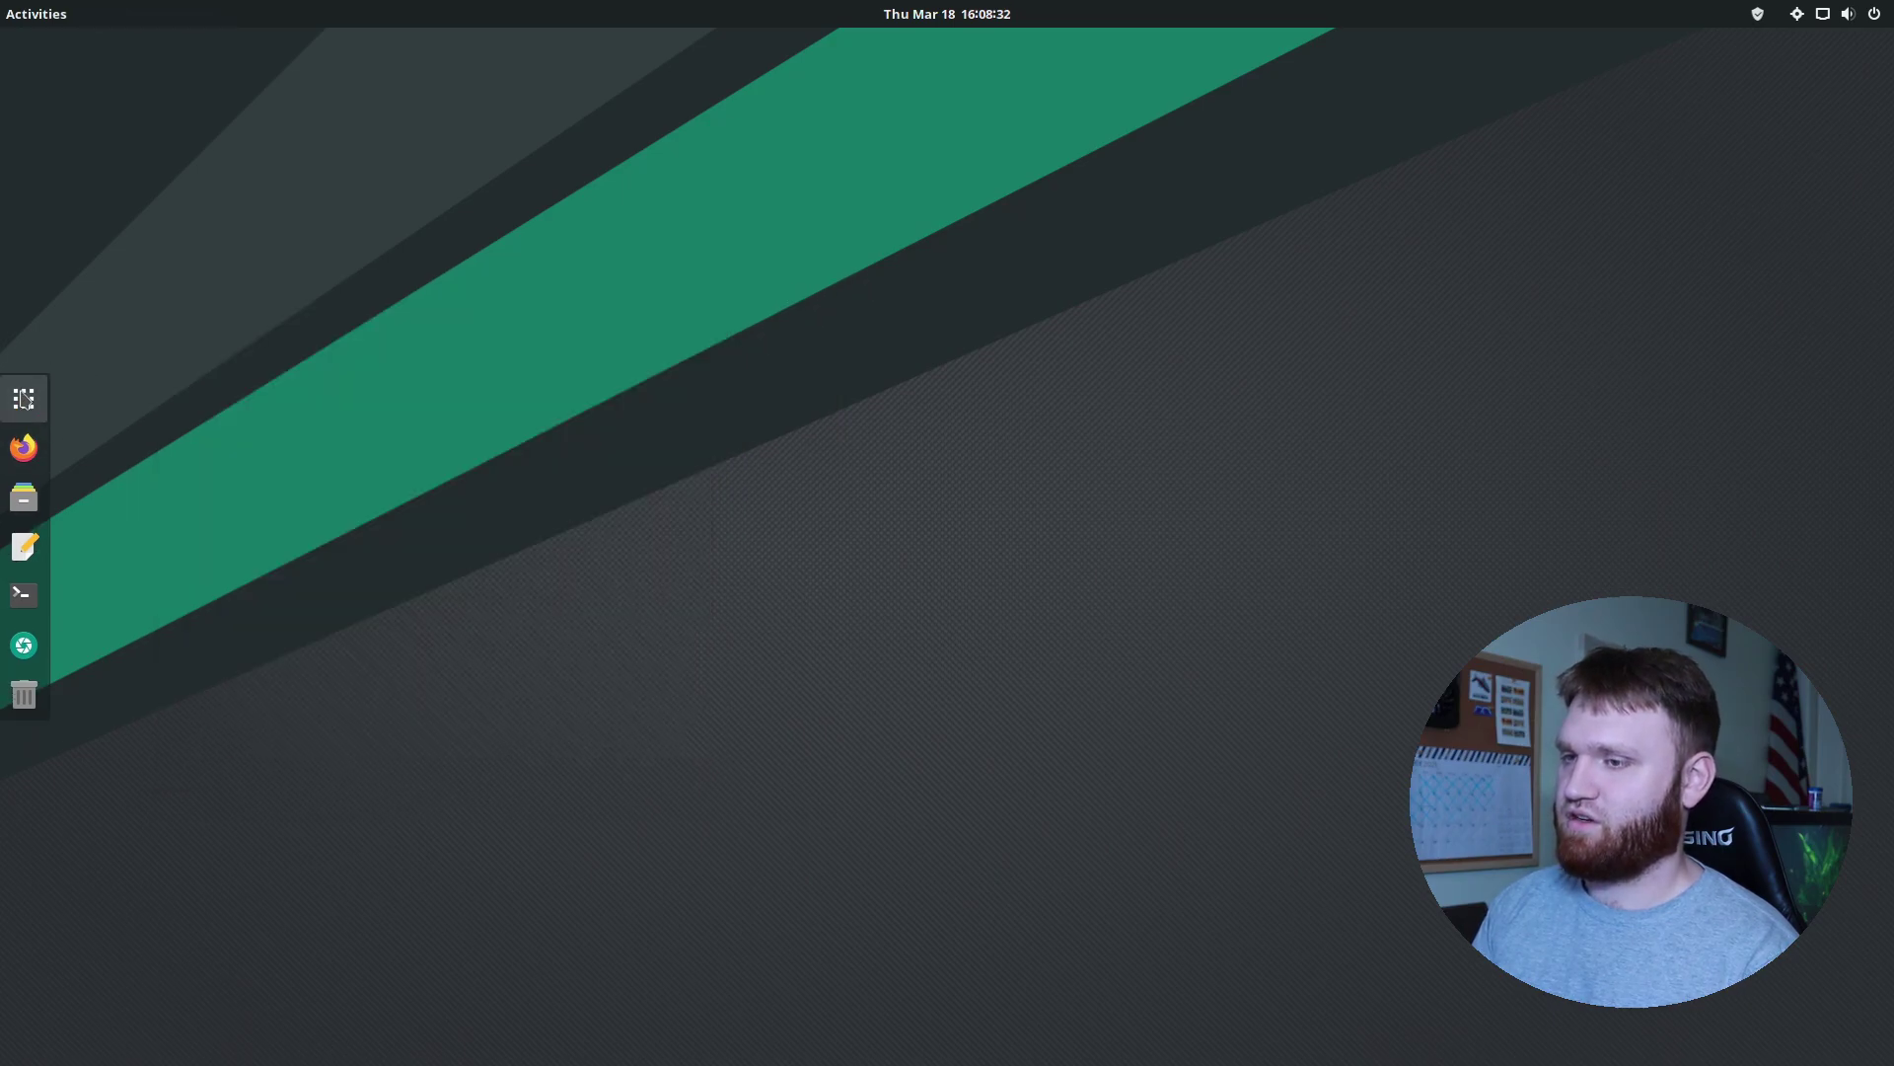
left_click(24, 398)
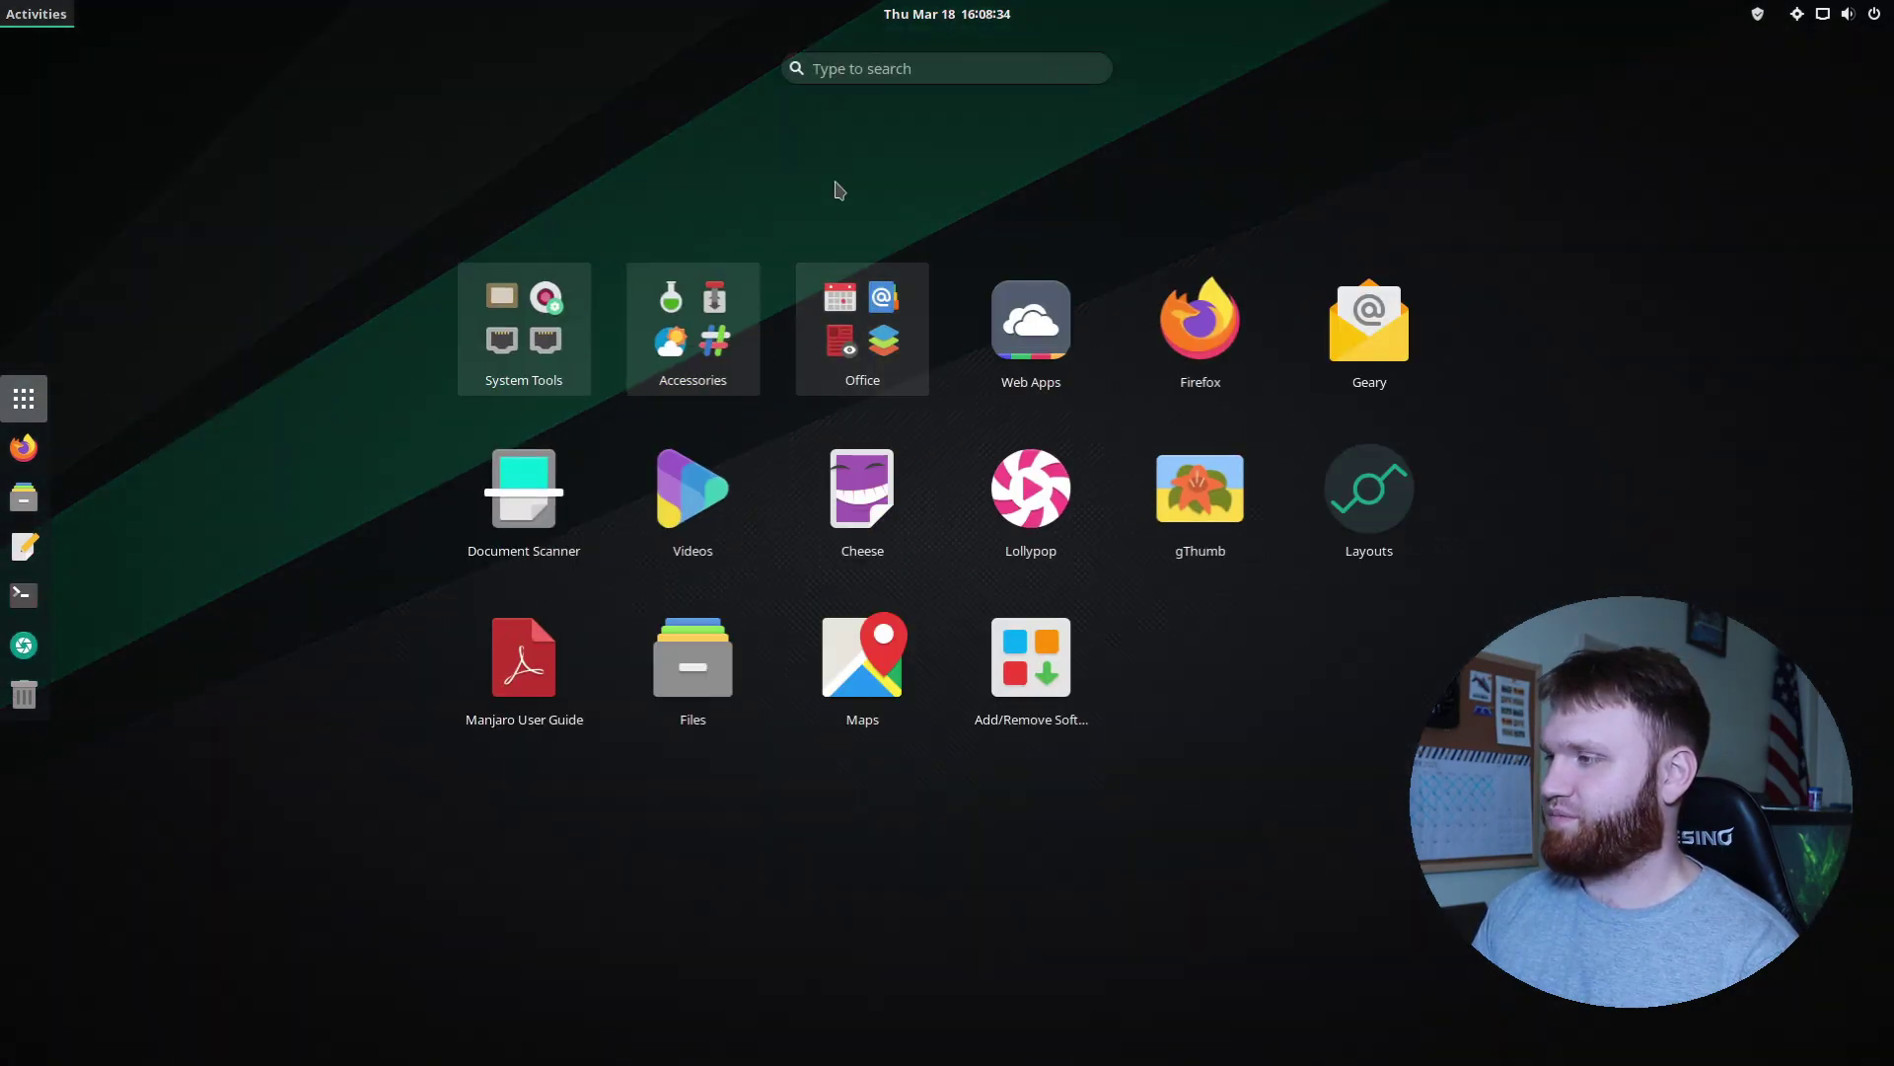
left_click(829, 69)
type("sw")
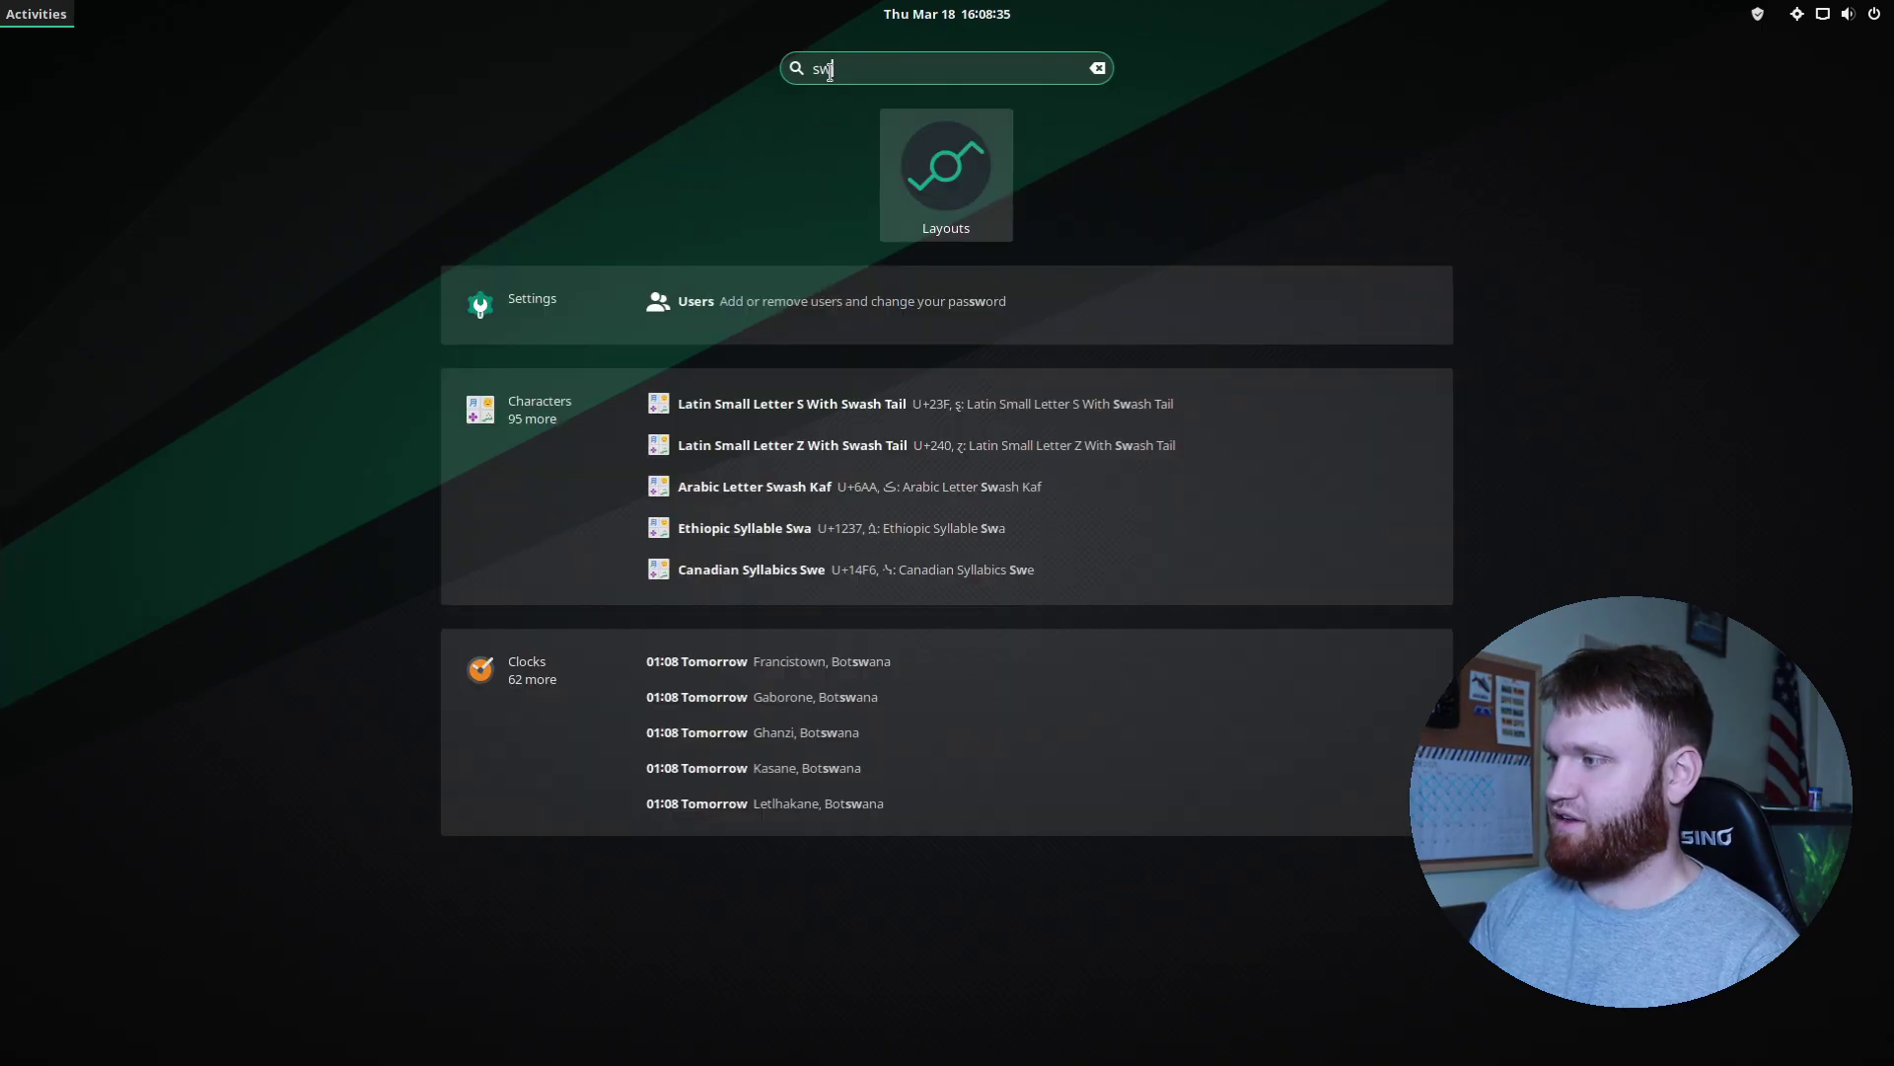
key("Return")
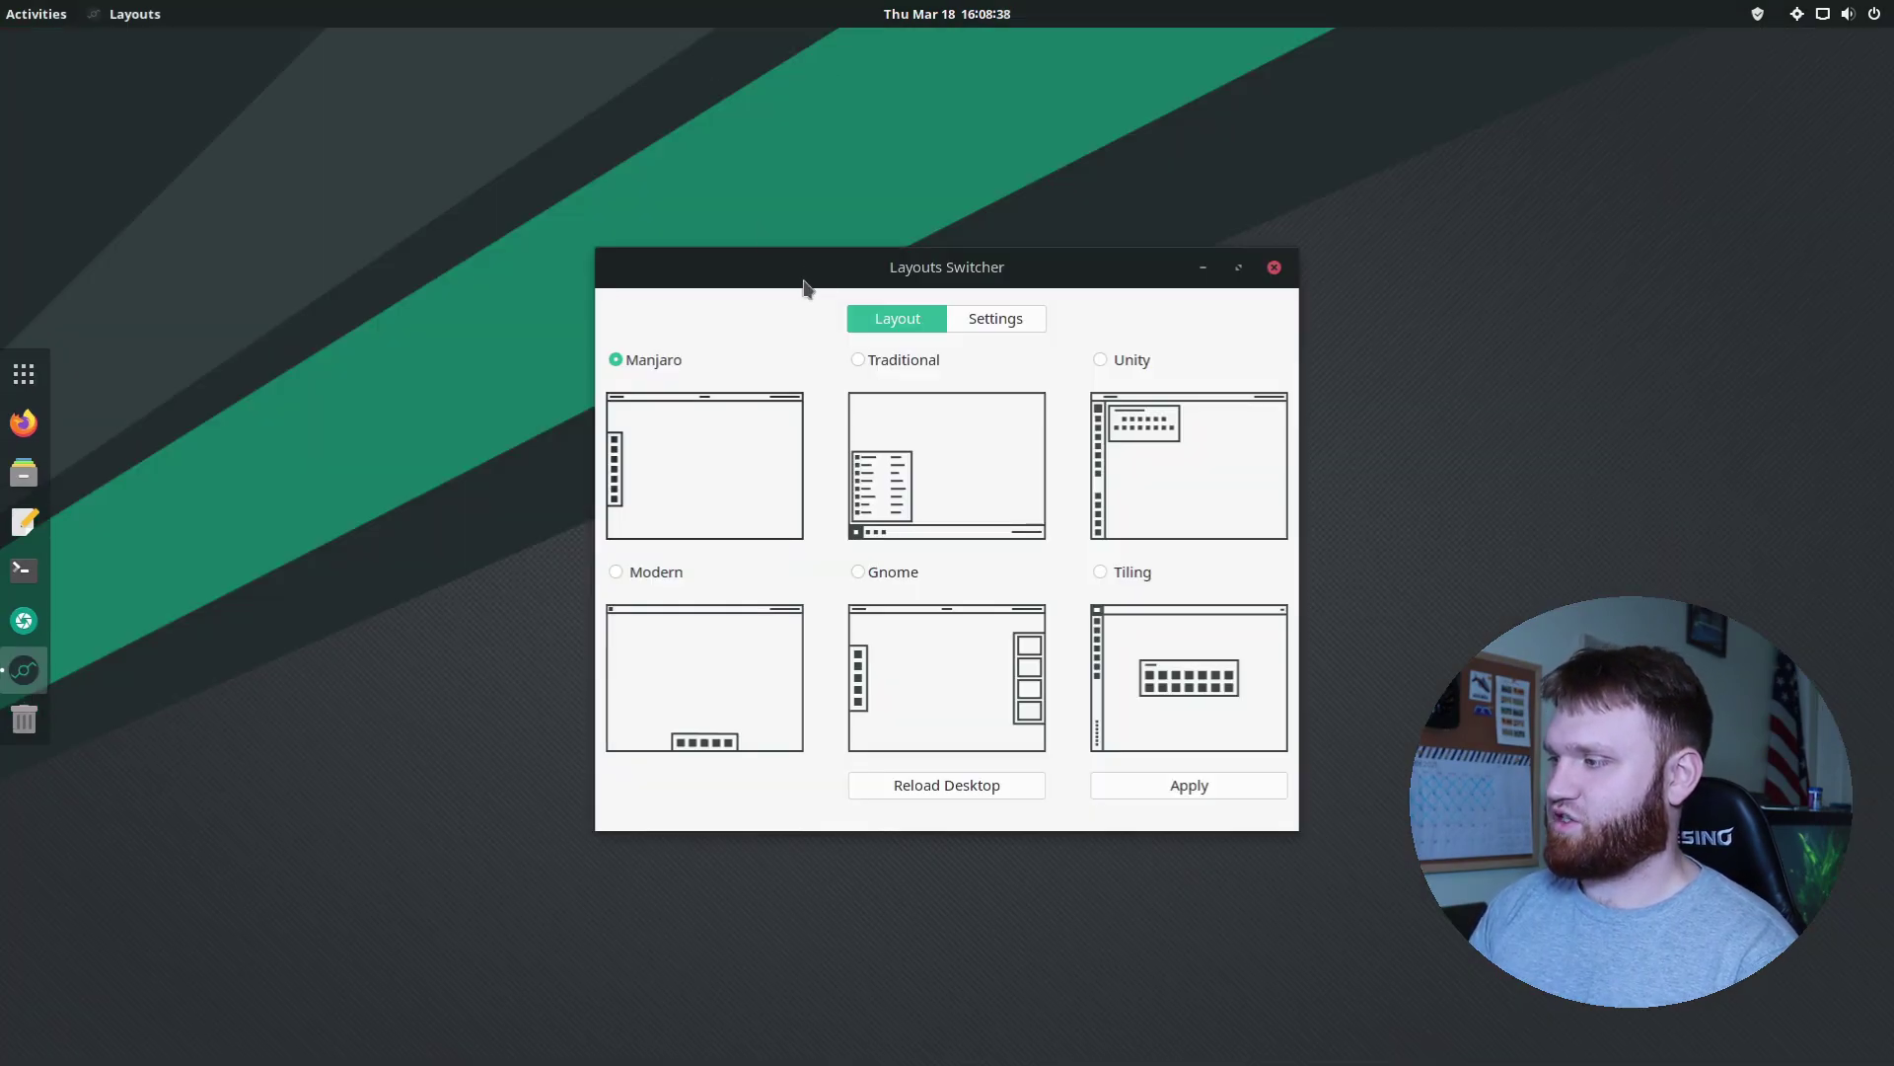
left_click_drag(804, 284, 447, 179)
left_click(541, 259)
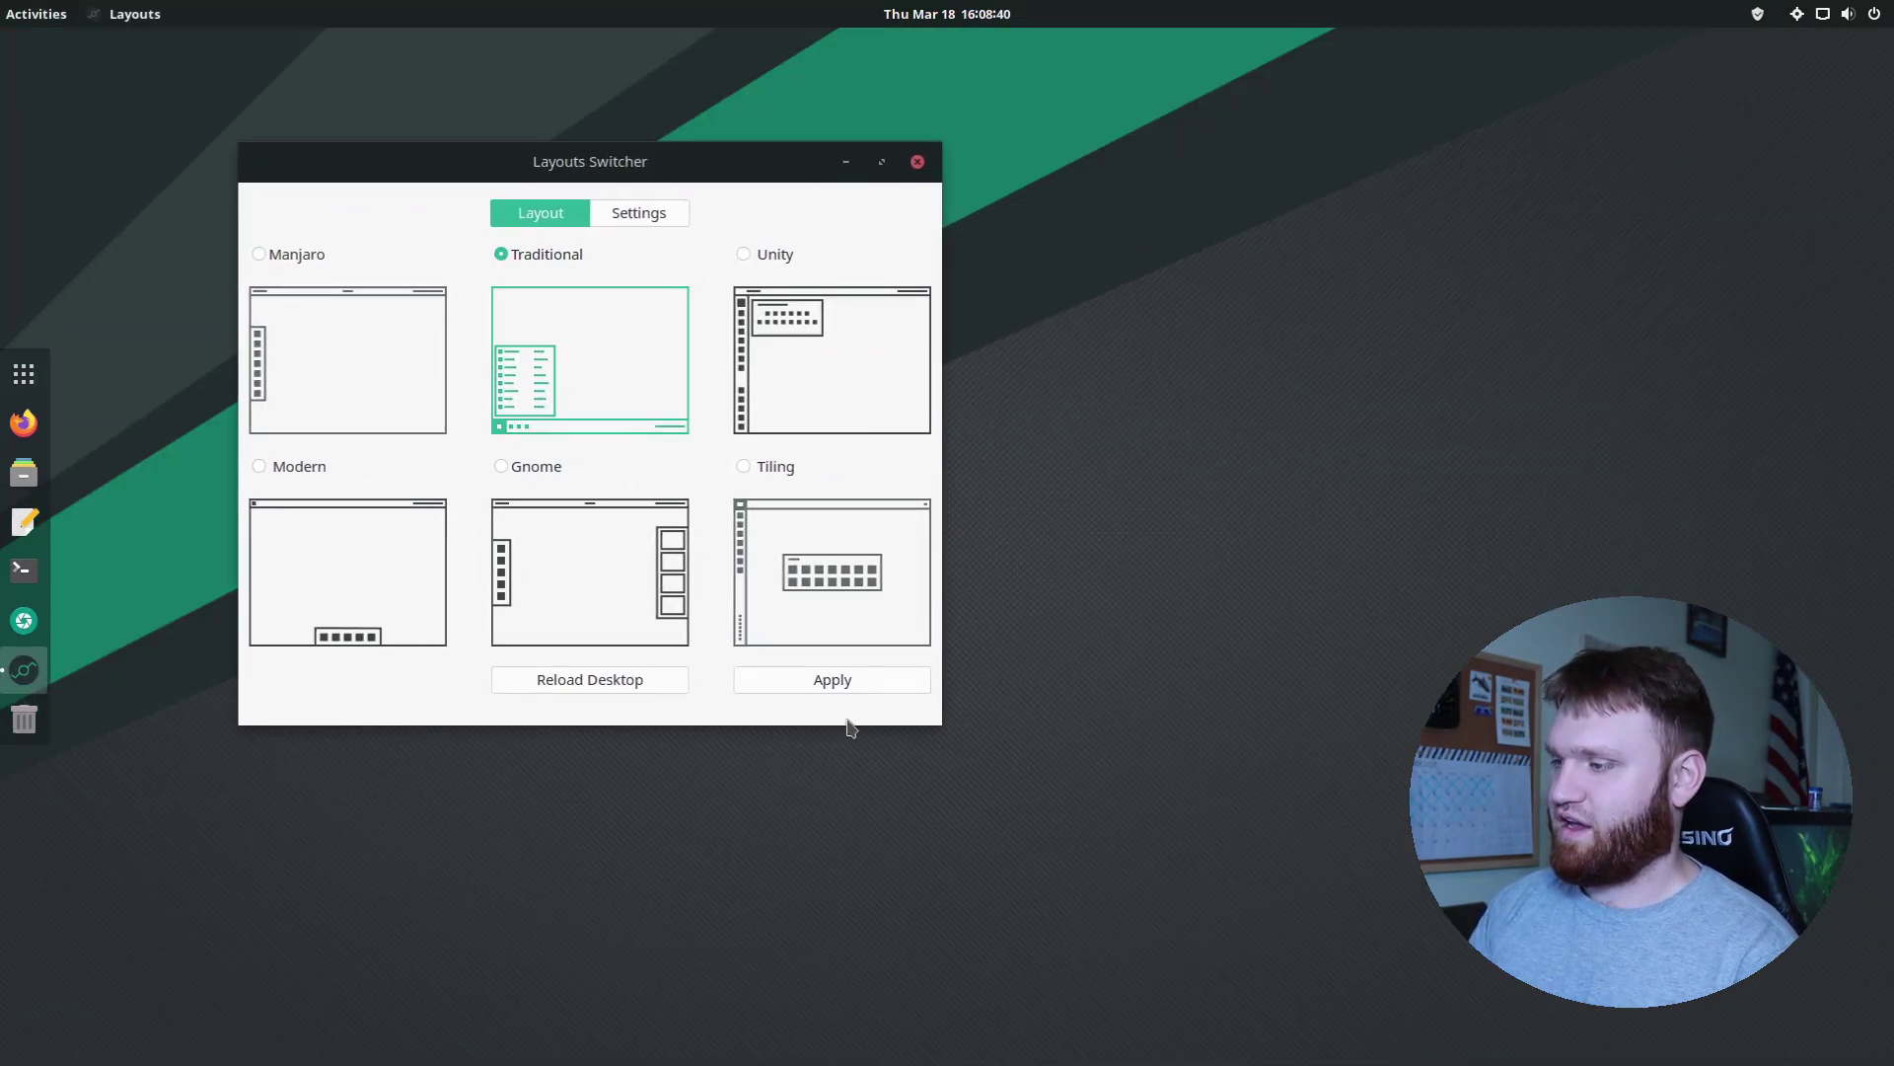
left_click(852, 683)
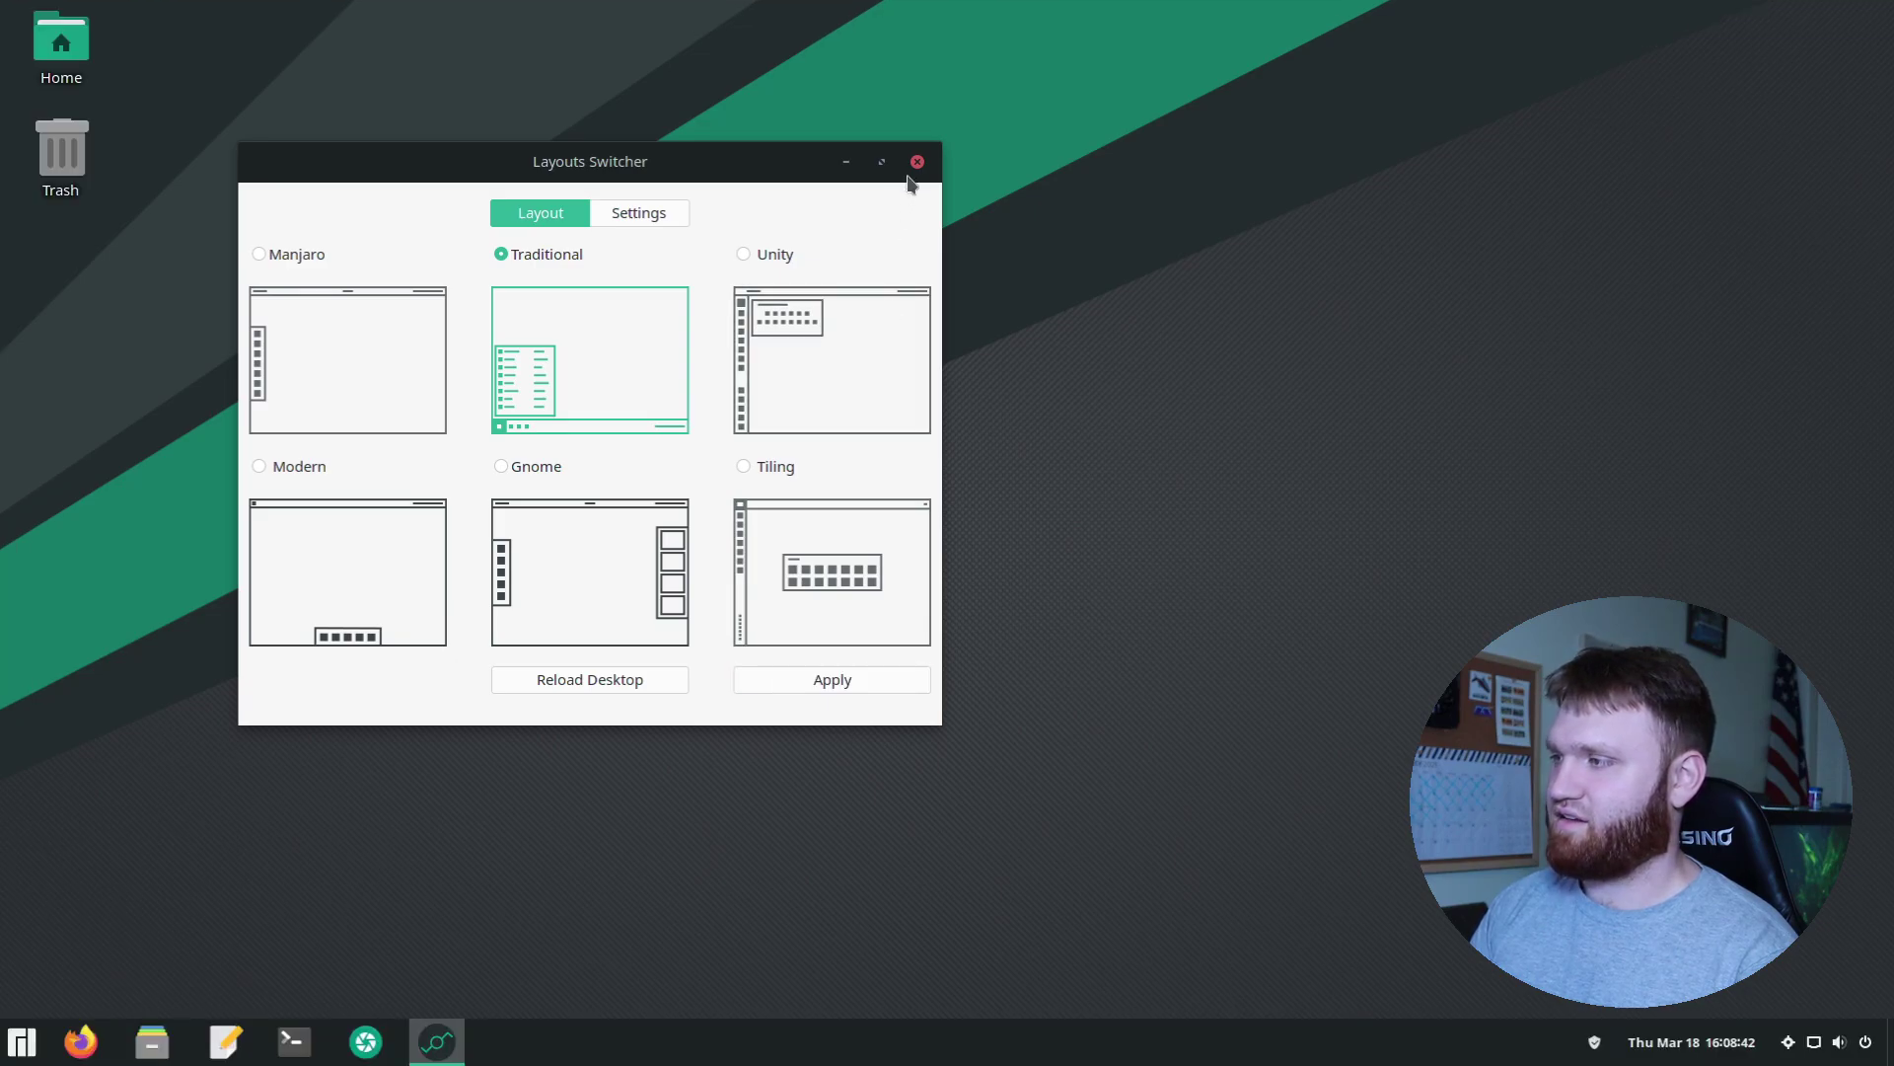
Close Layouts Switcher, launch Extensions from ArcMenu's Accessories category, and enlarge its window
left_click(917, 162)
left_click(38, 1029)
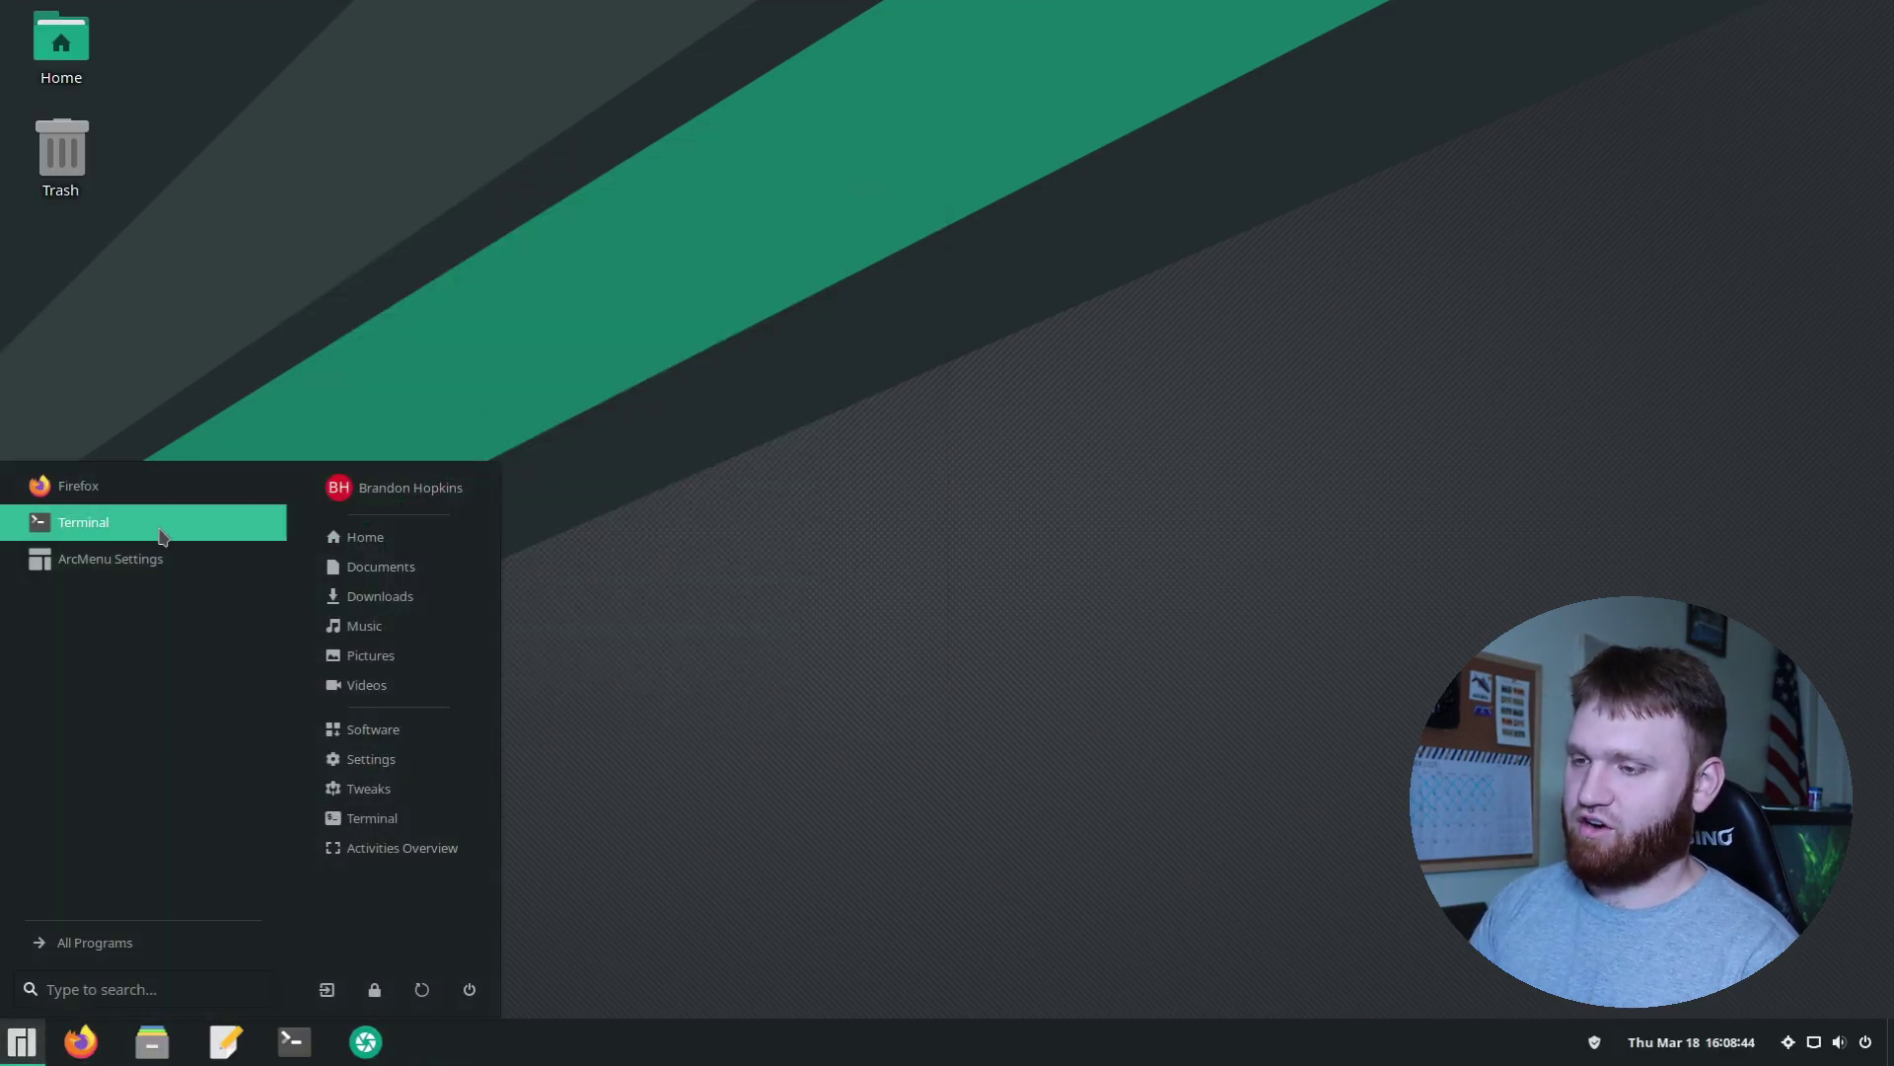
left_click(99, 942)
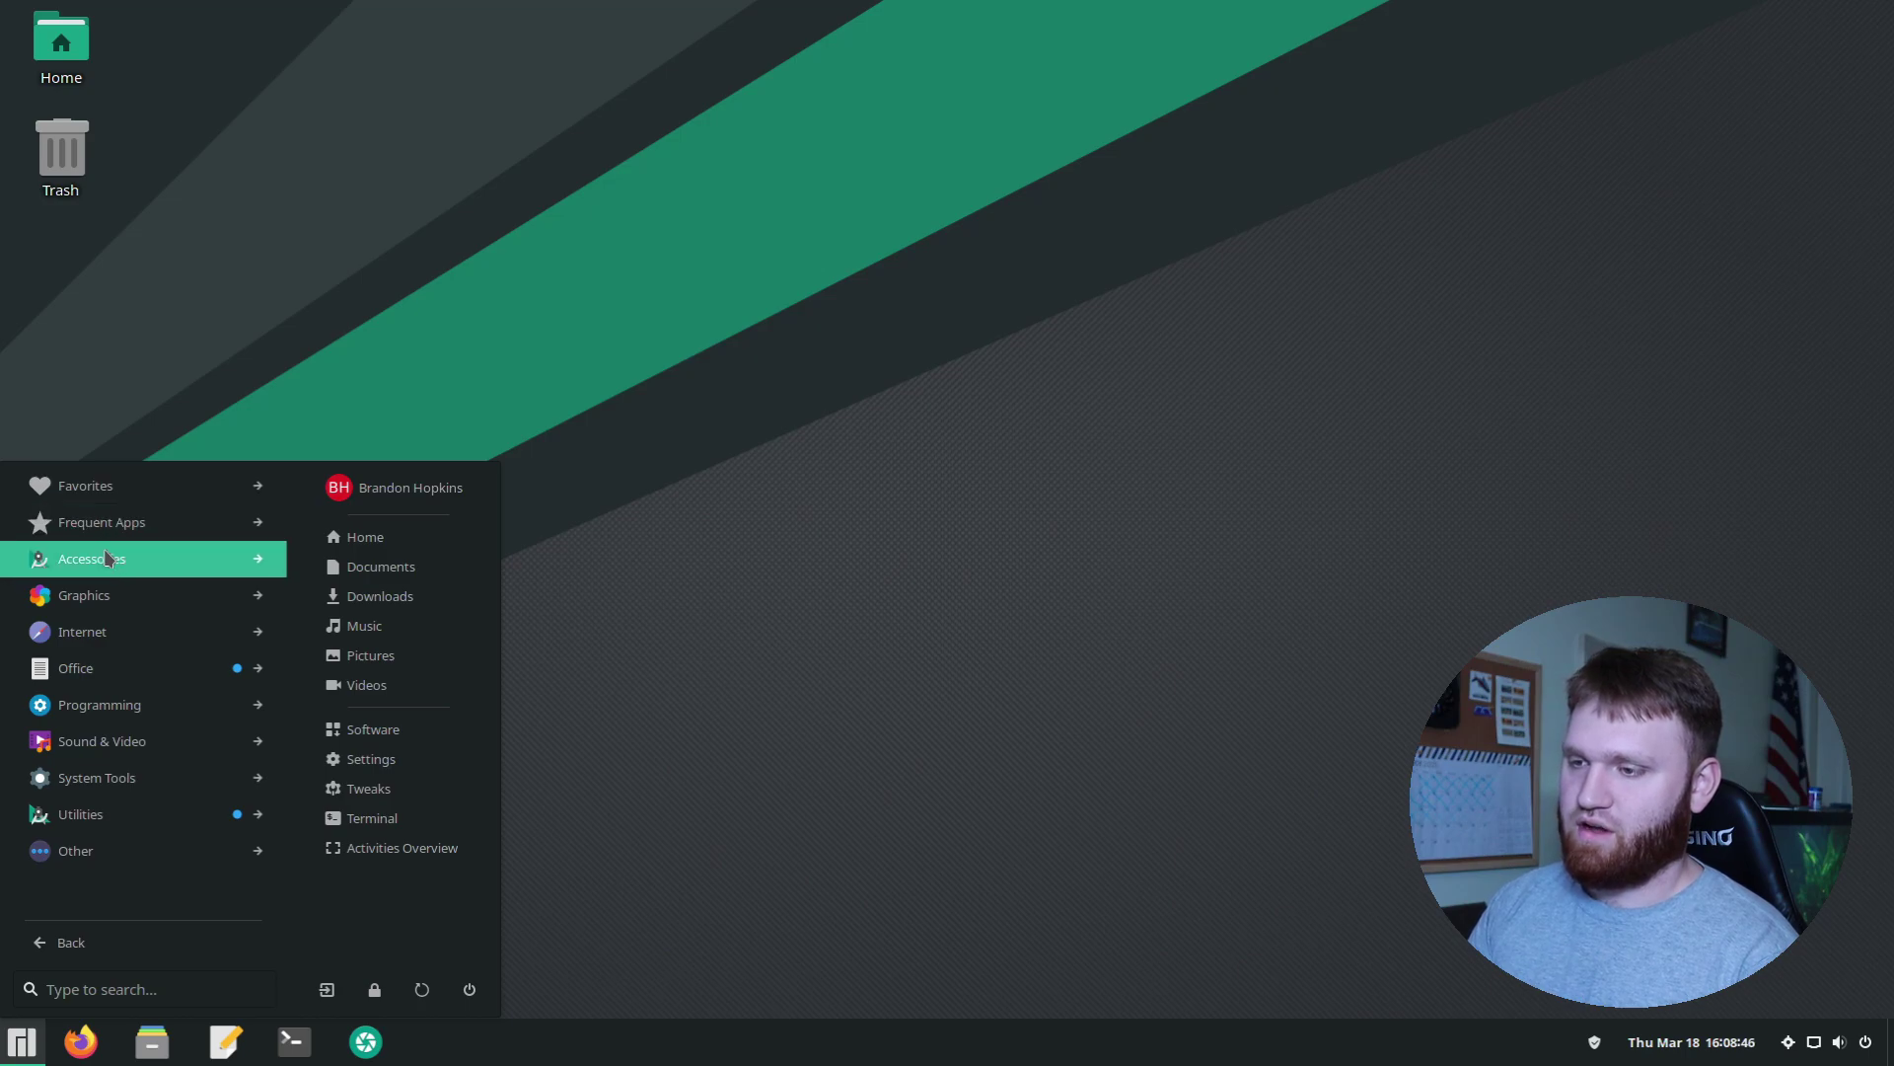
left_click(110, 558)
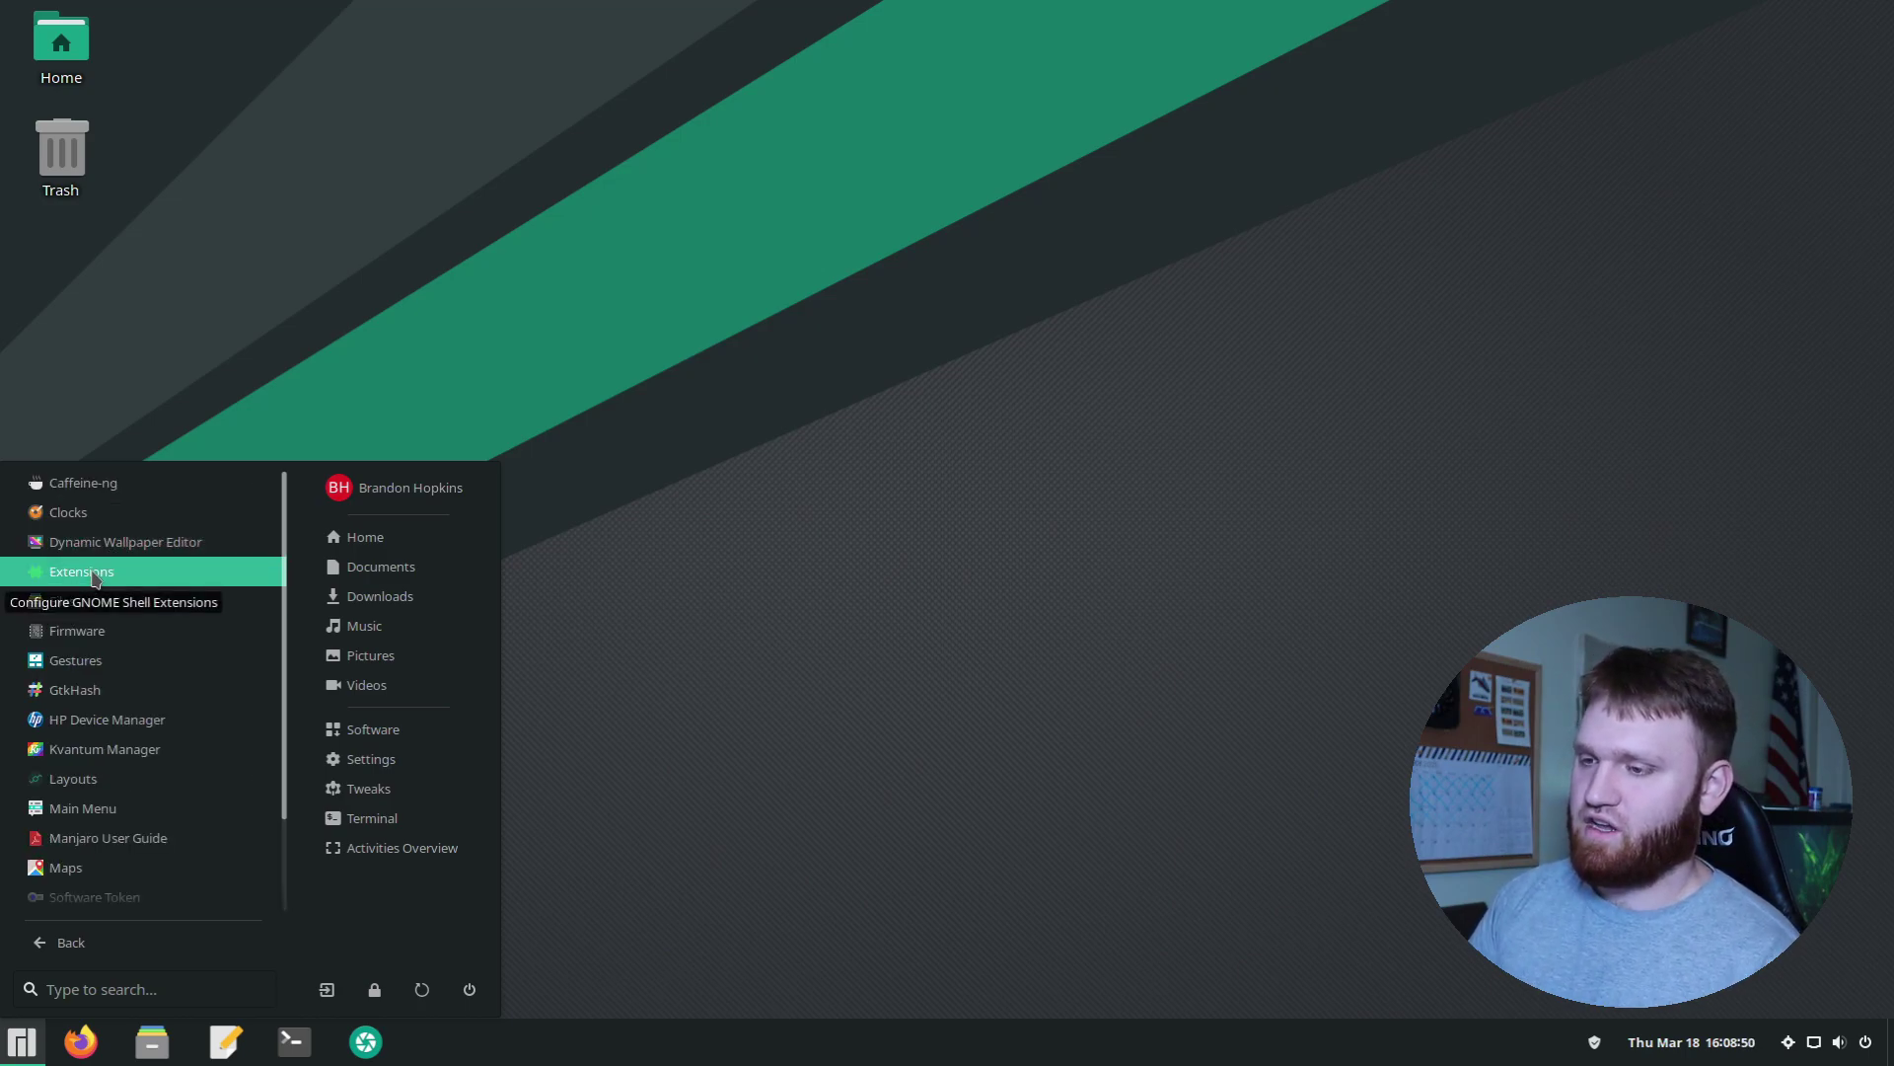
left_click(96, 577)
left_click_drag(568, 178, 539, 61)
left_click_drag(926, 578, 934, 992)
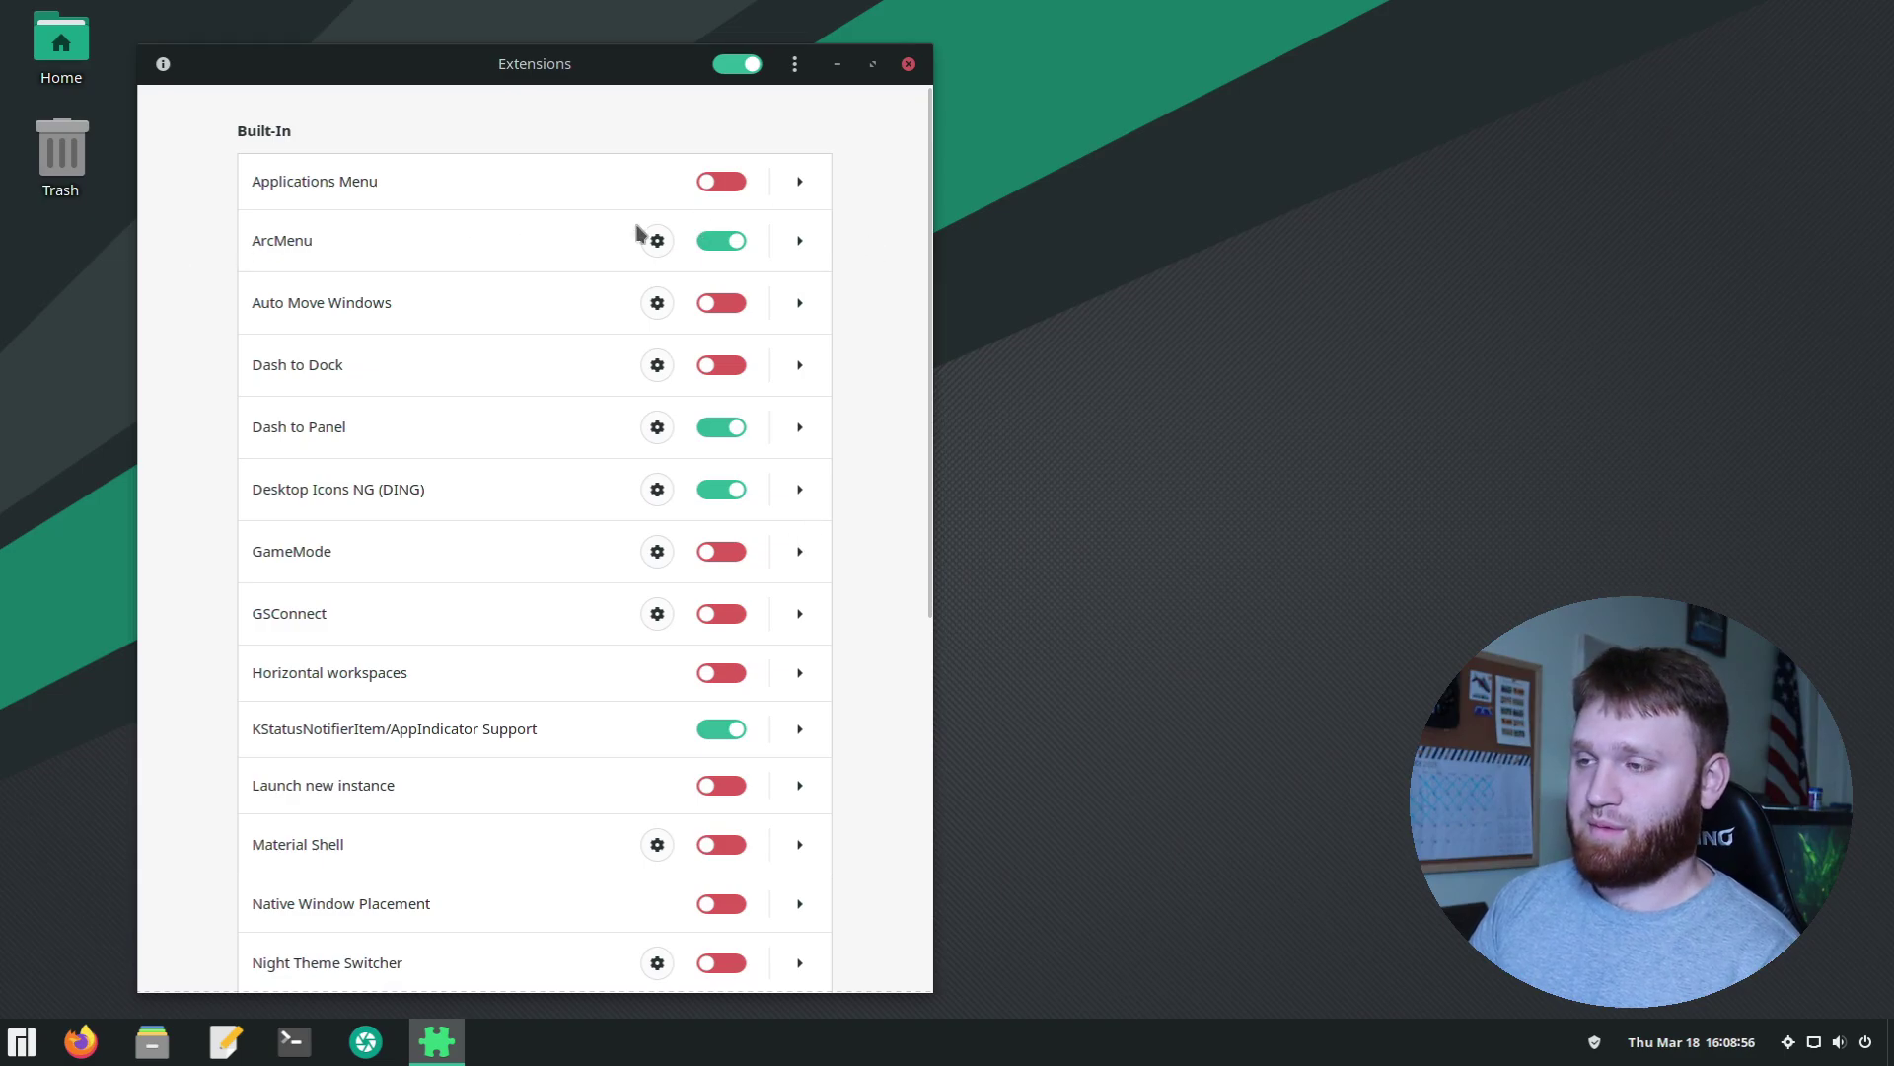
Open ArcMenu Settings from the menu button's right-click menu
right_click(28, 1043)
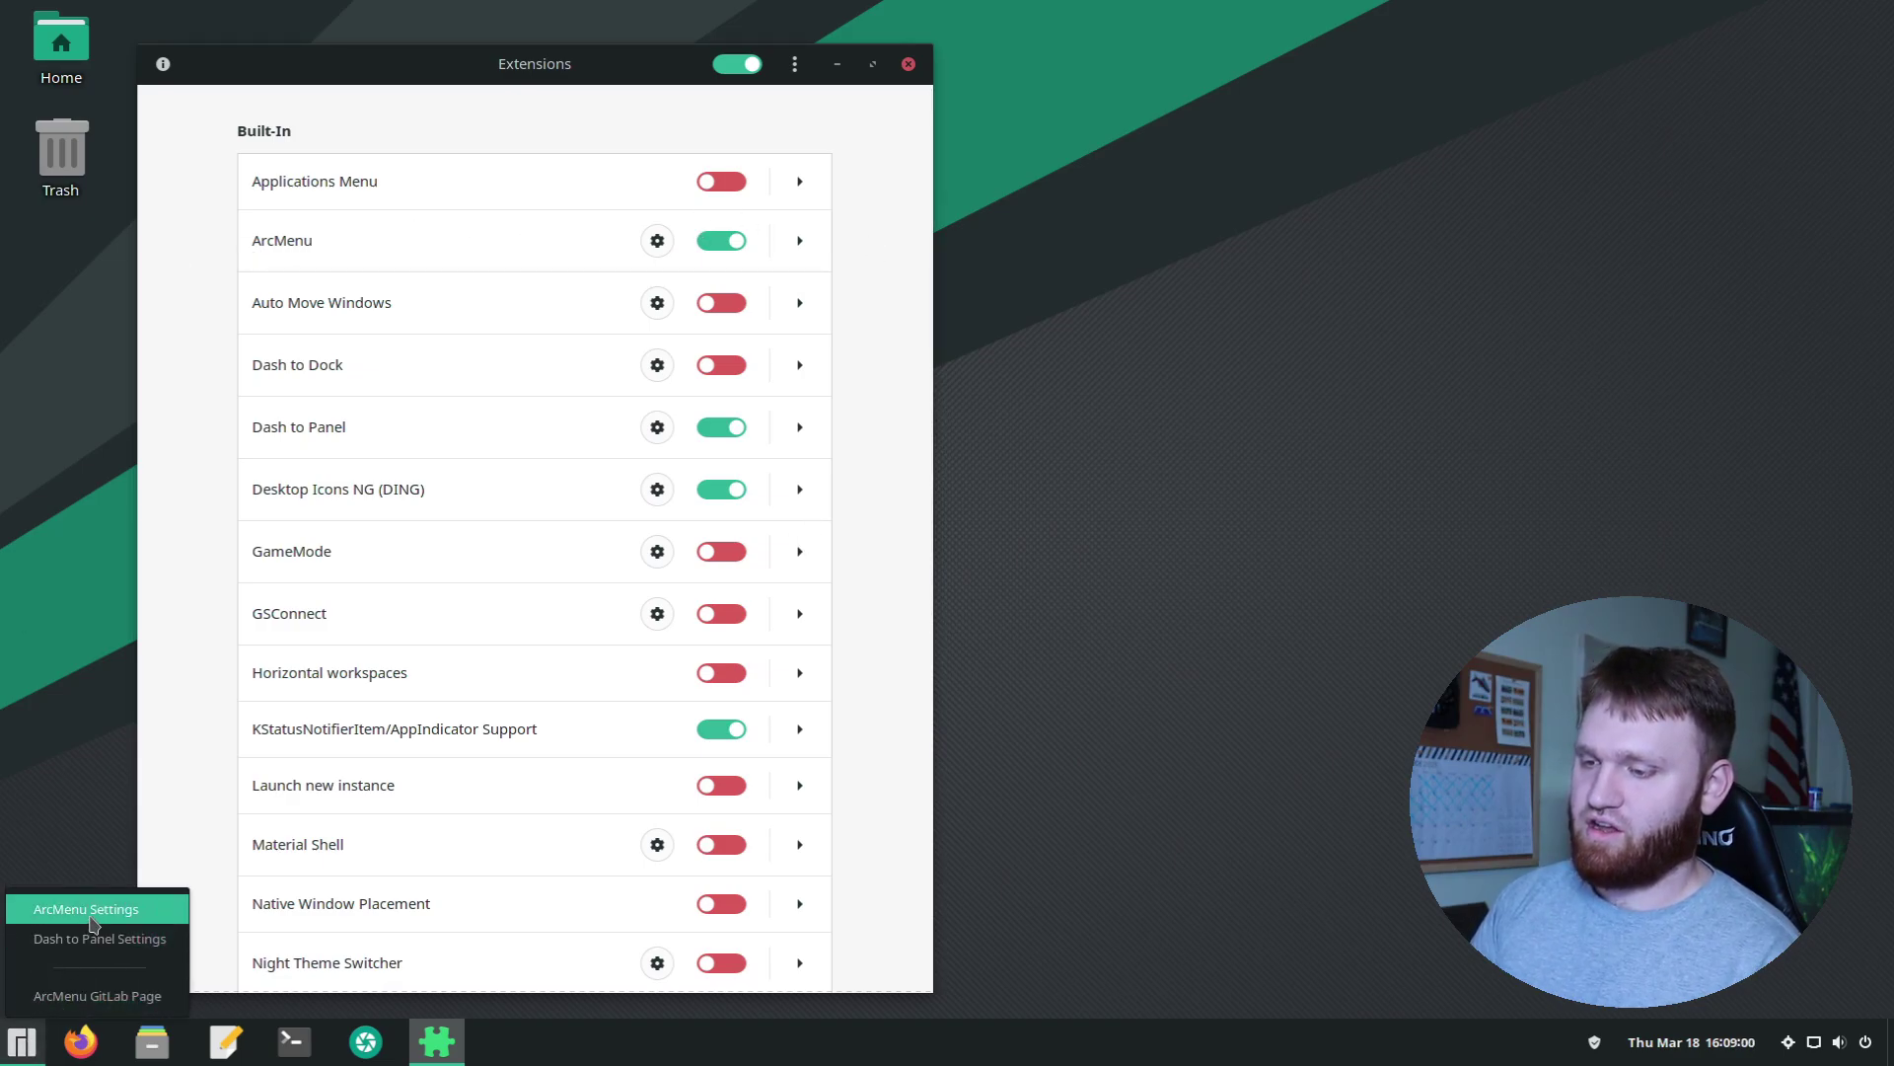
left_click(87, 908)
left_click_drag(1215, 145, 617, 164)
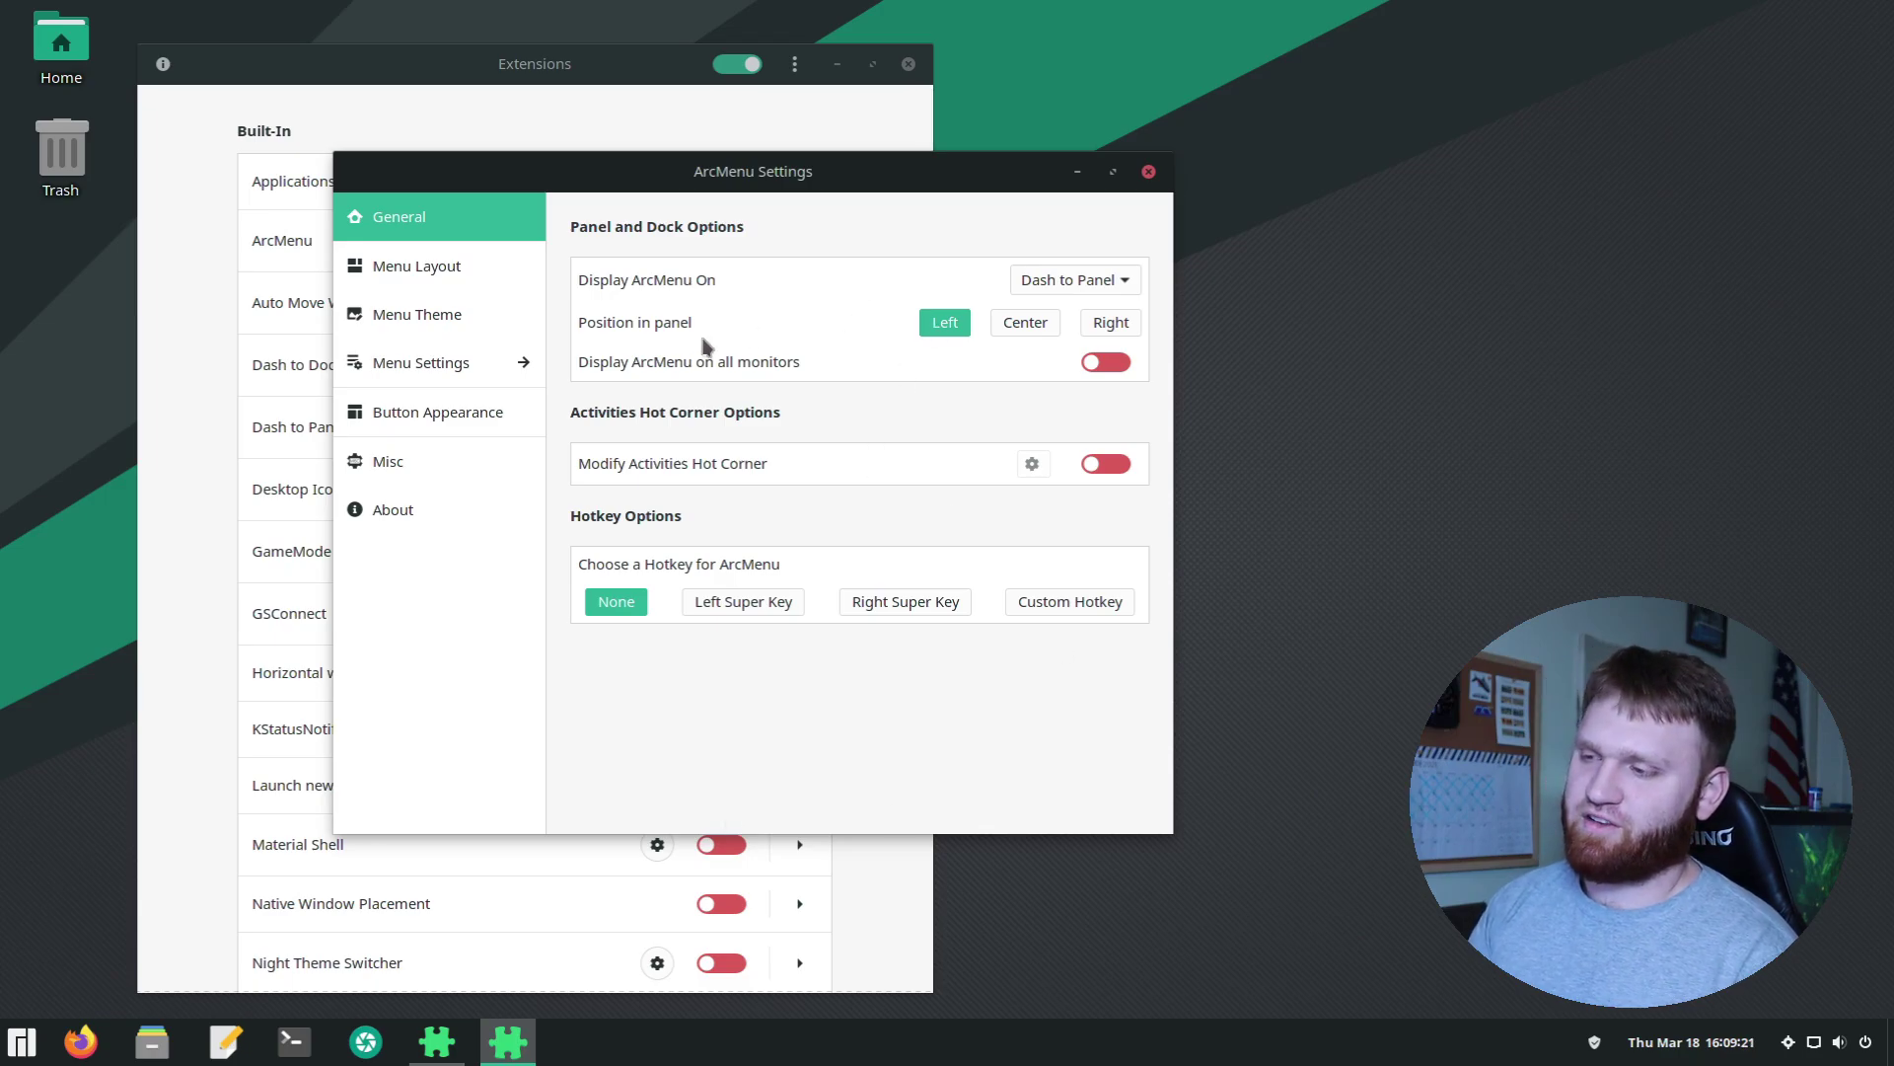
Set the menu button icon to the Arch logo from Distro Icons, preview it, then view Menu Theme
left_click(434, 414)
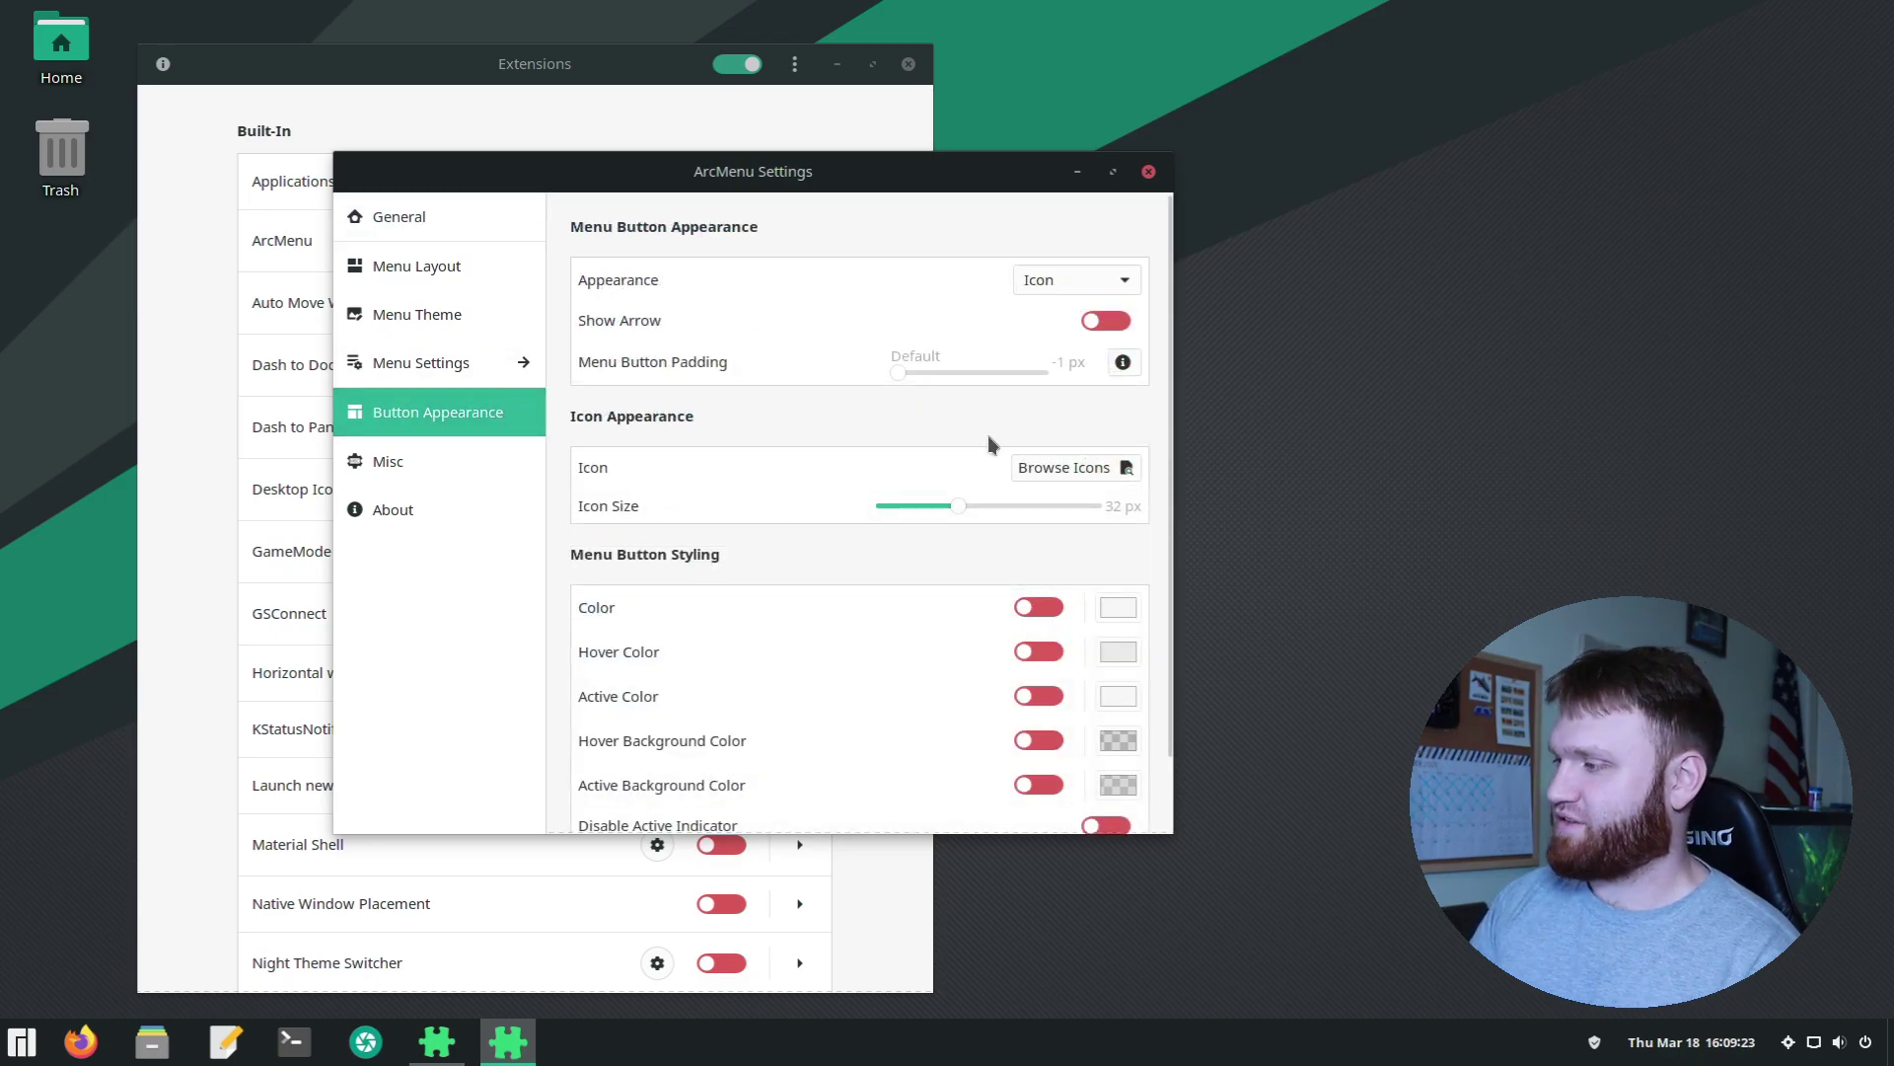
left_click(1063, 469)
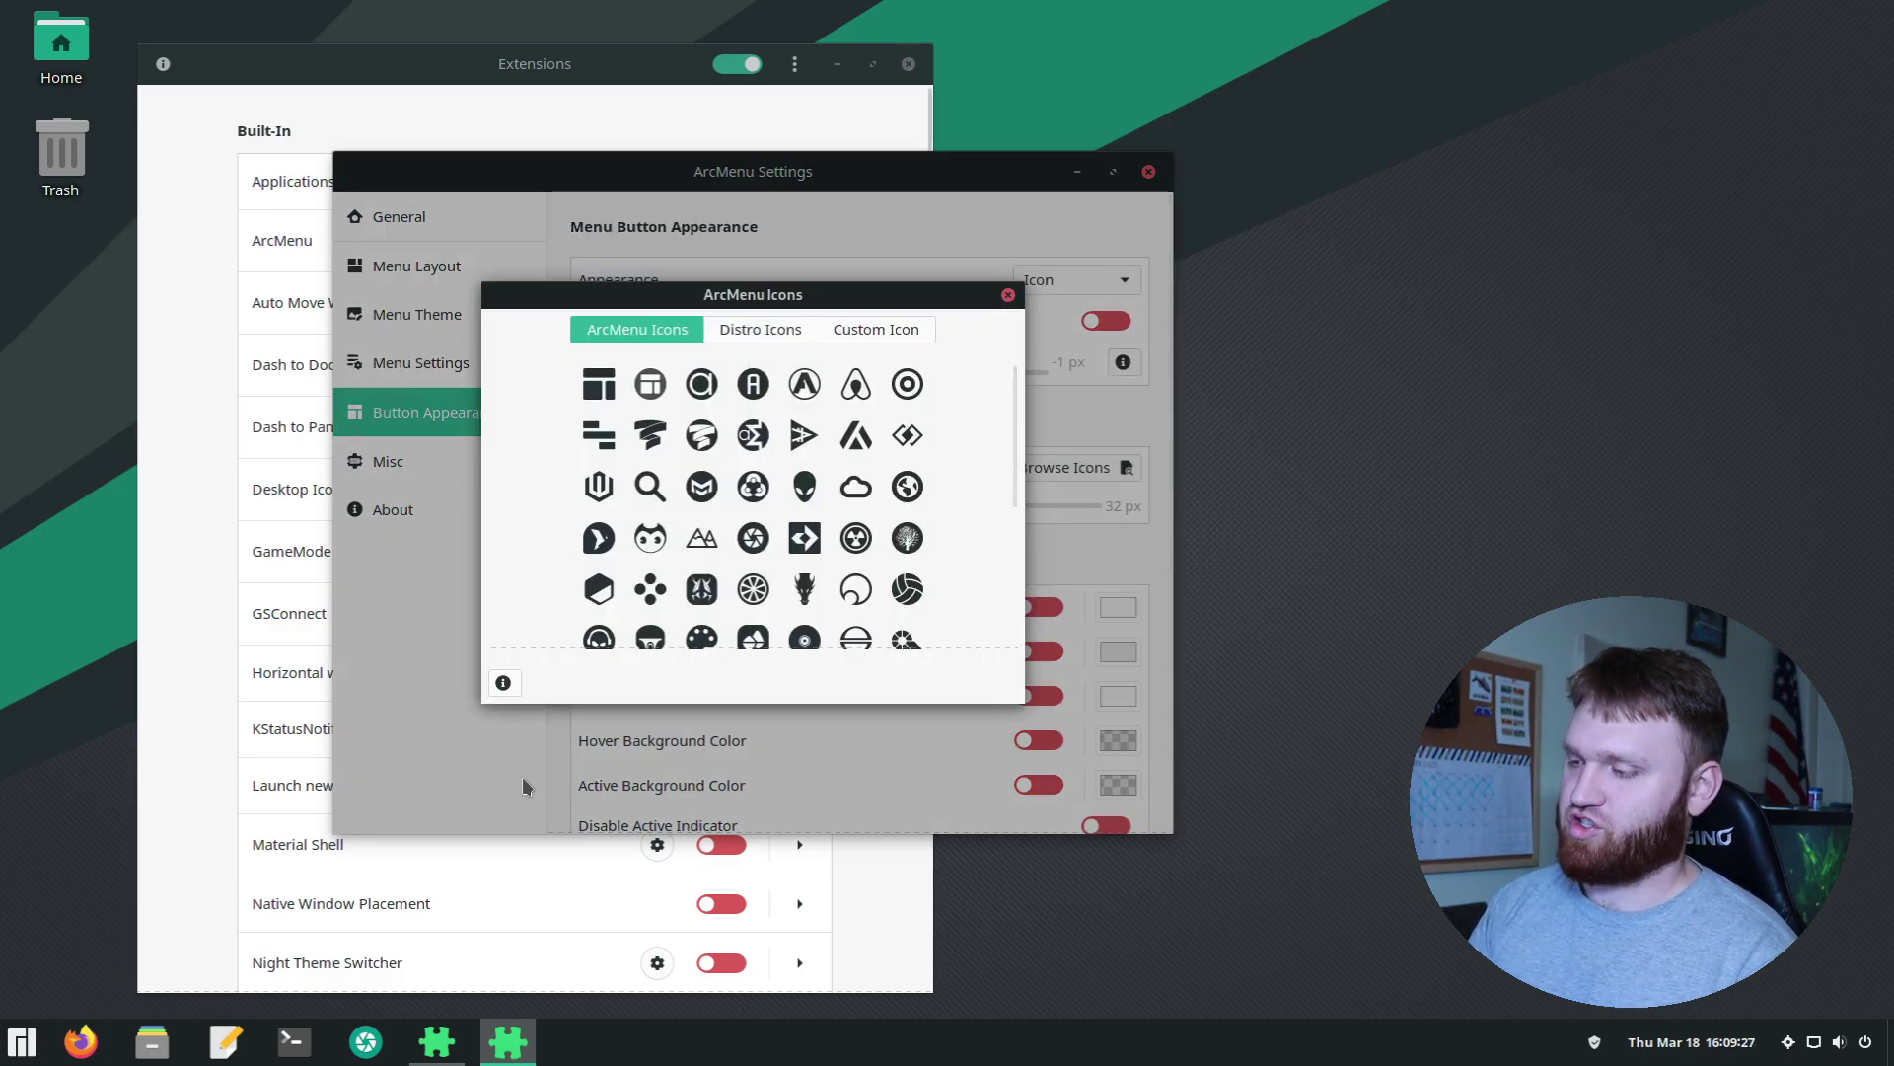
scroll(883, 491, "down", 1)
scroll(883, 492, "down", 4)
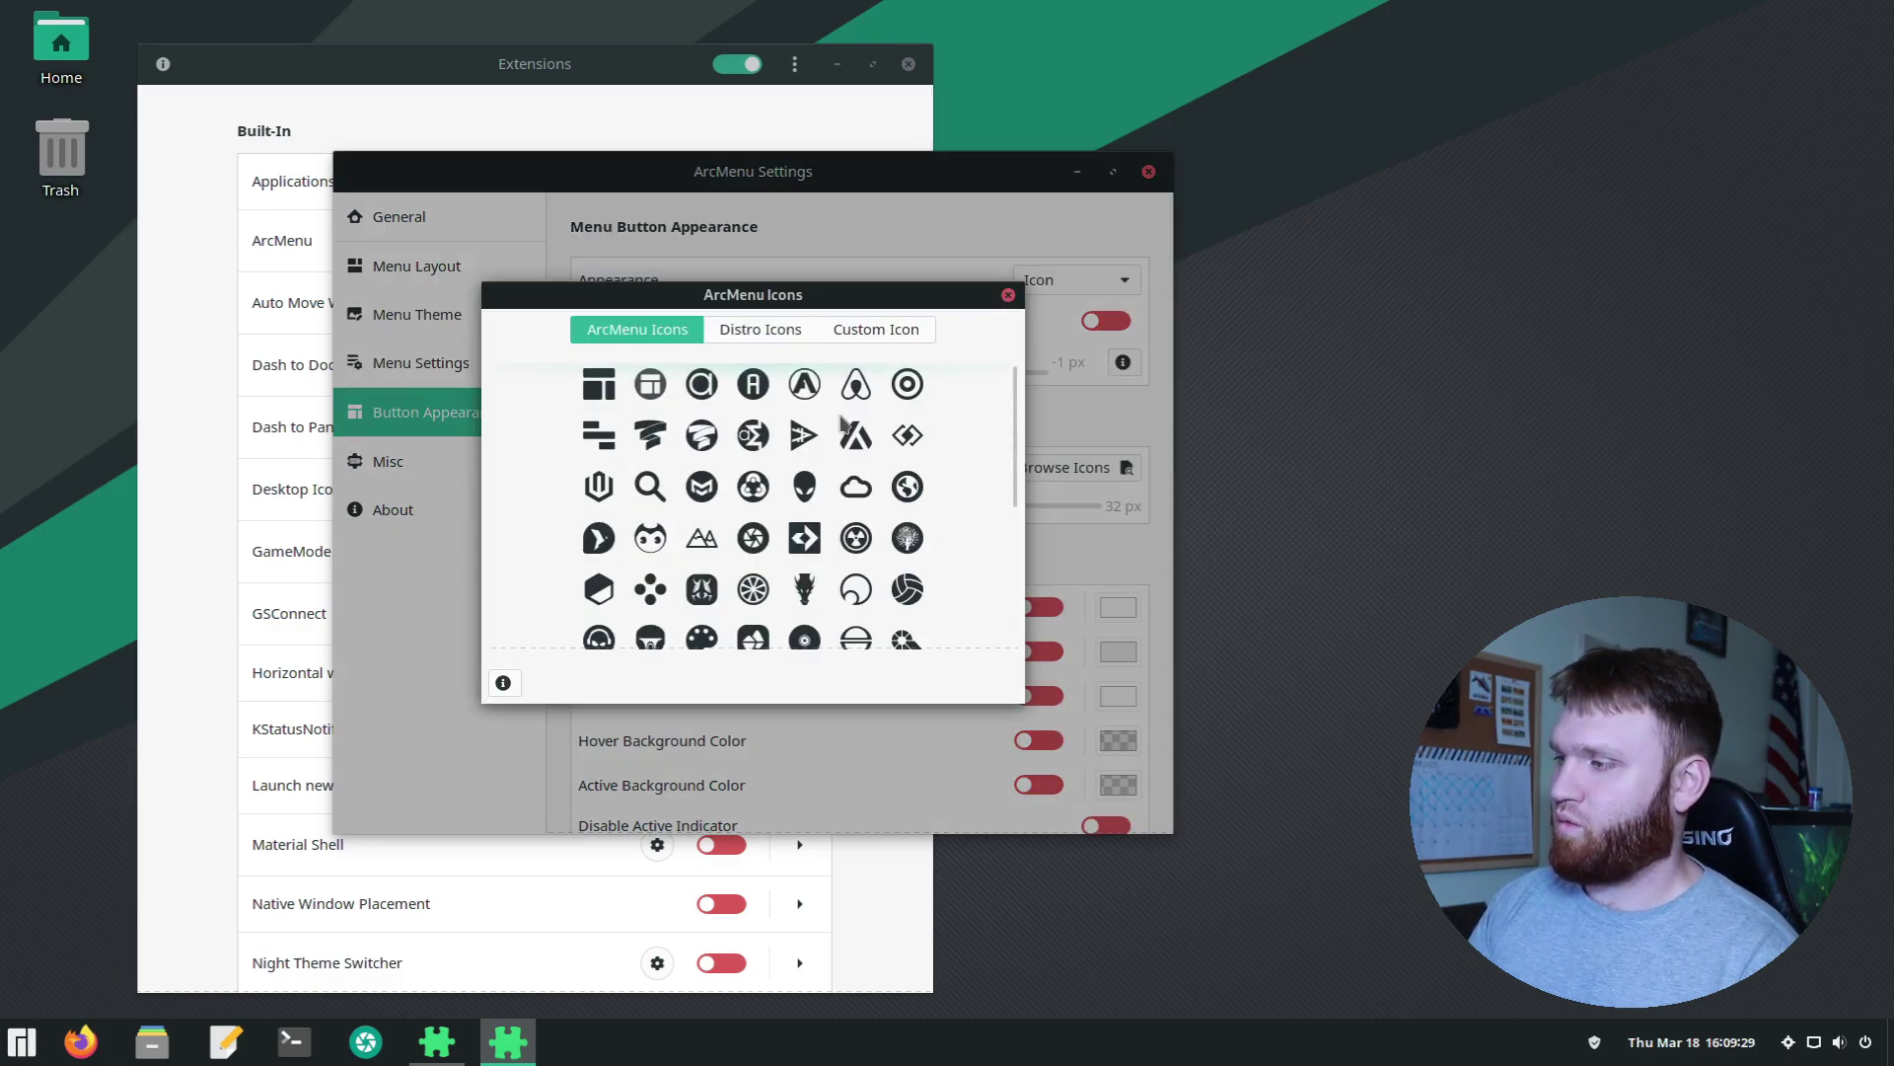
left_click(761, 329)
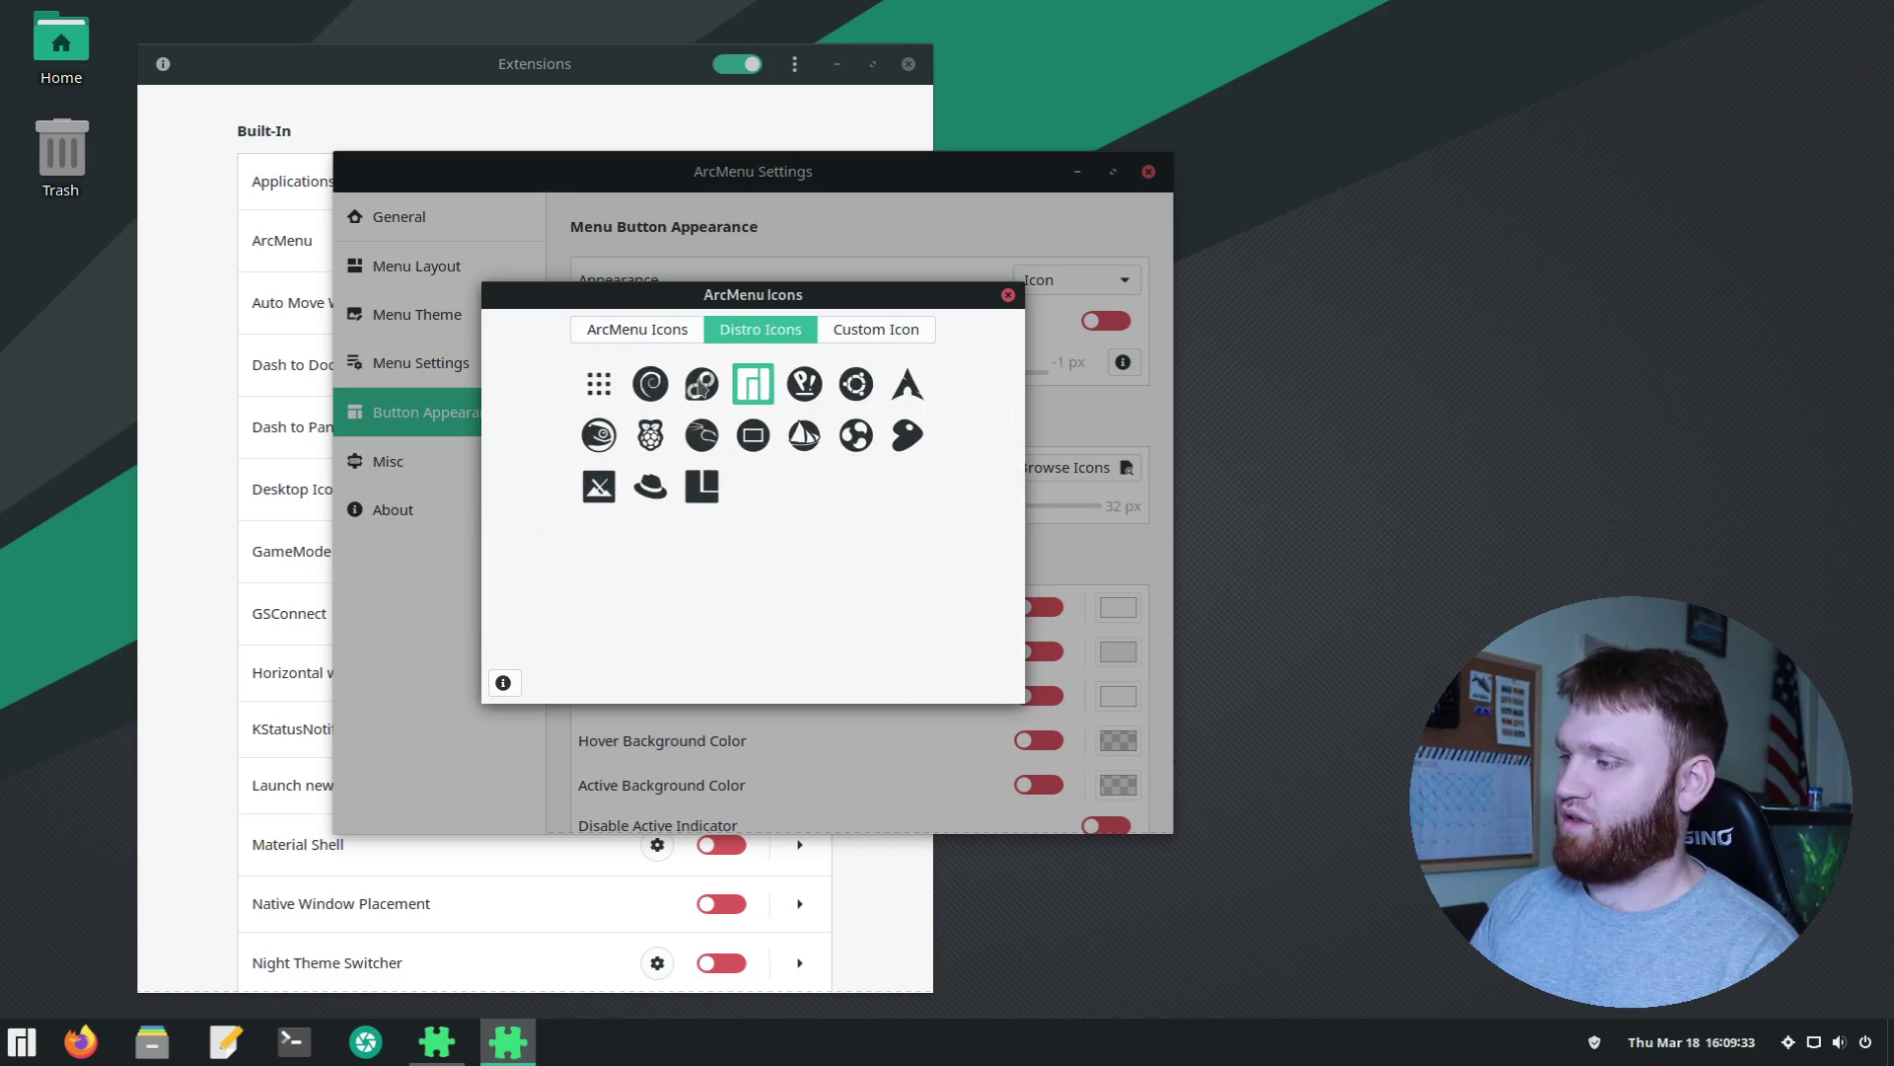
left_click(905, 385)
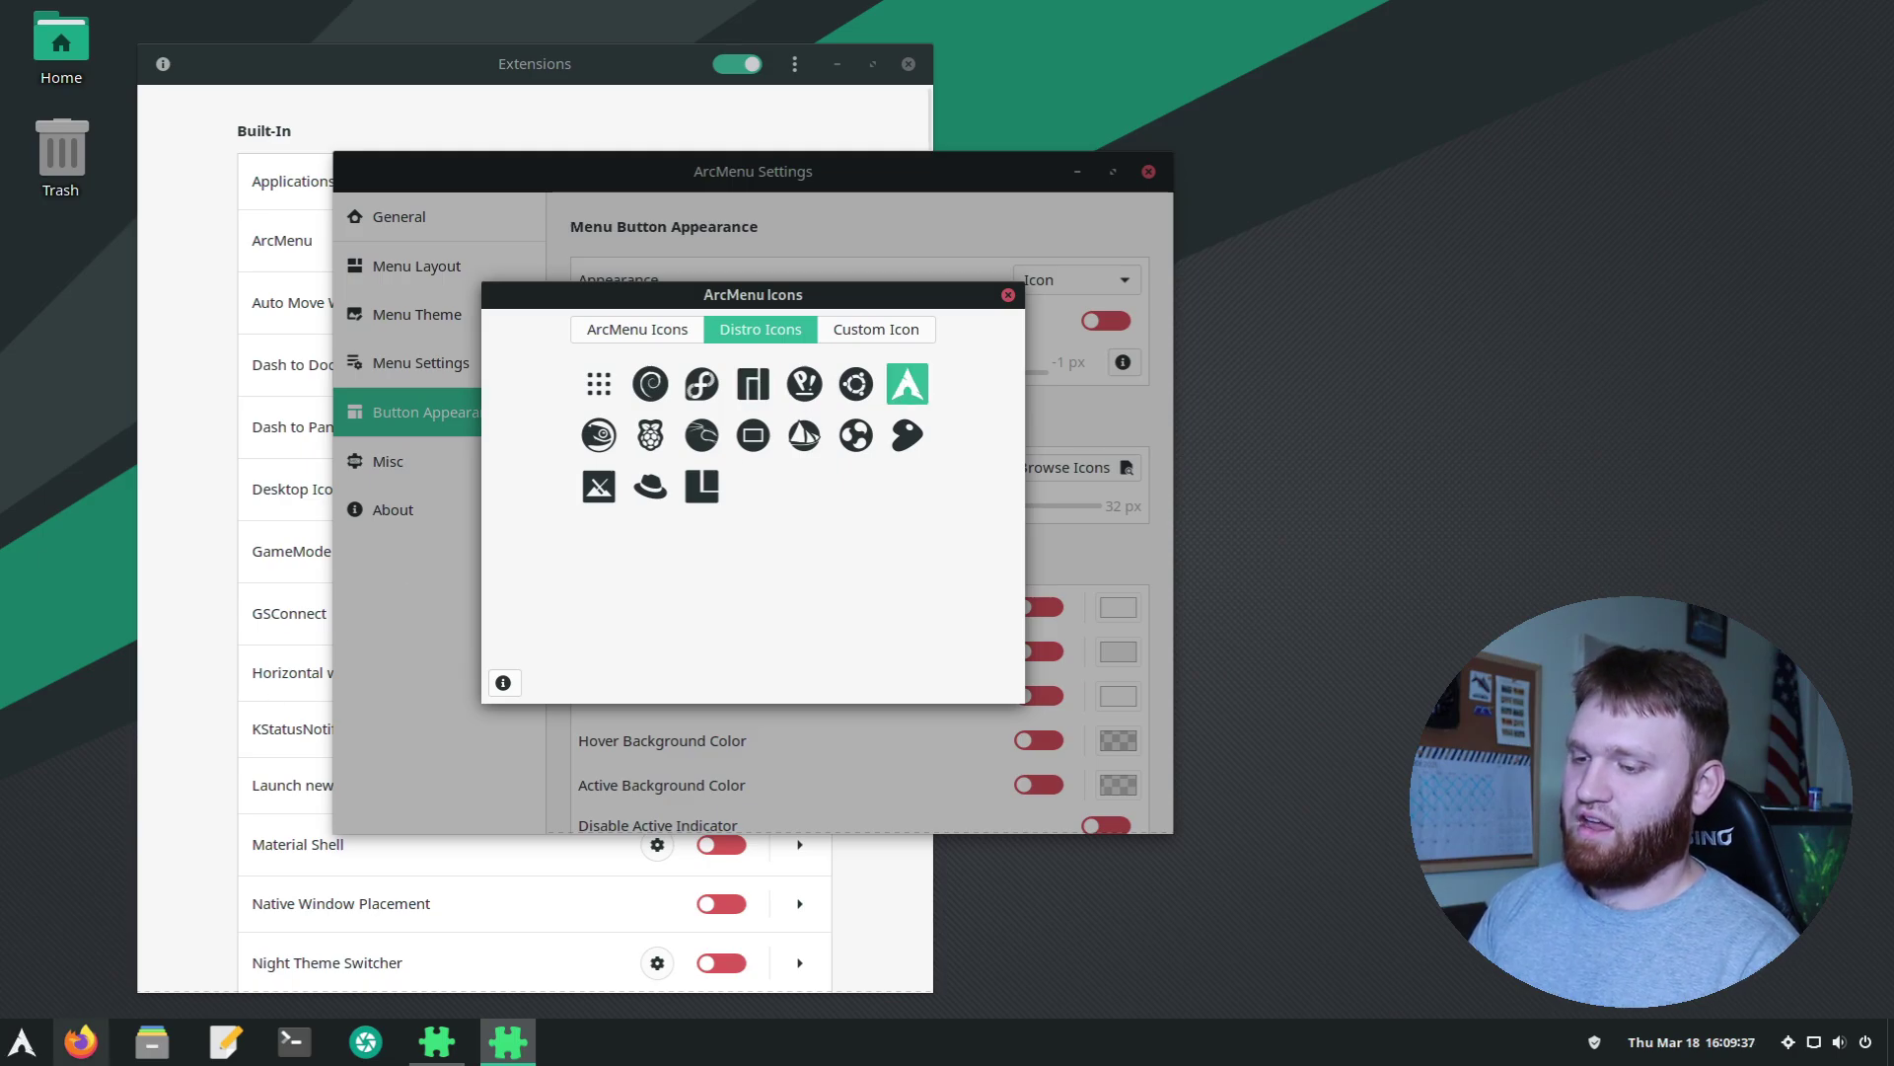
left_click(1008, 295)
left_click(22, 1042)
left_click(26, 1052)
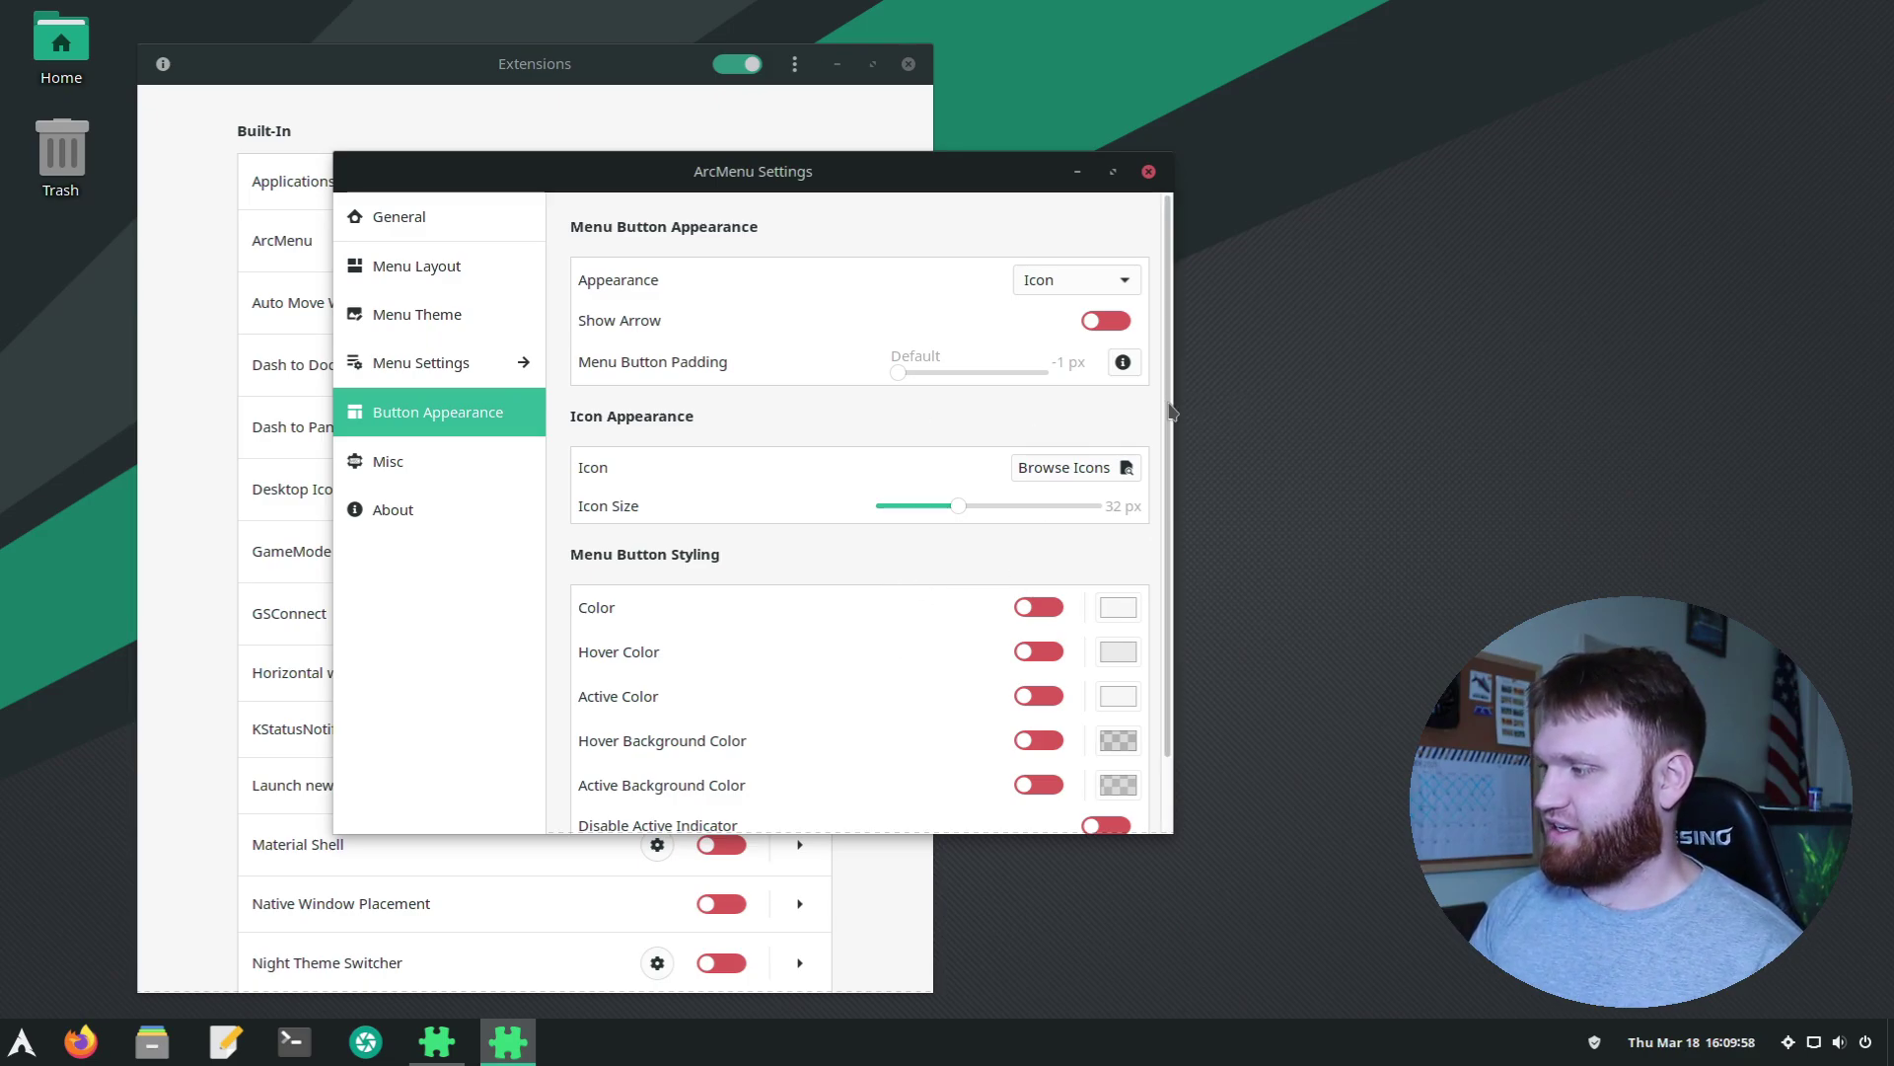
scroll(1170, 405, "down", 2)
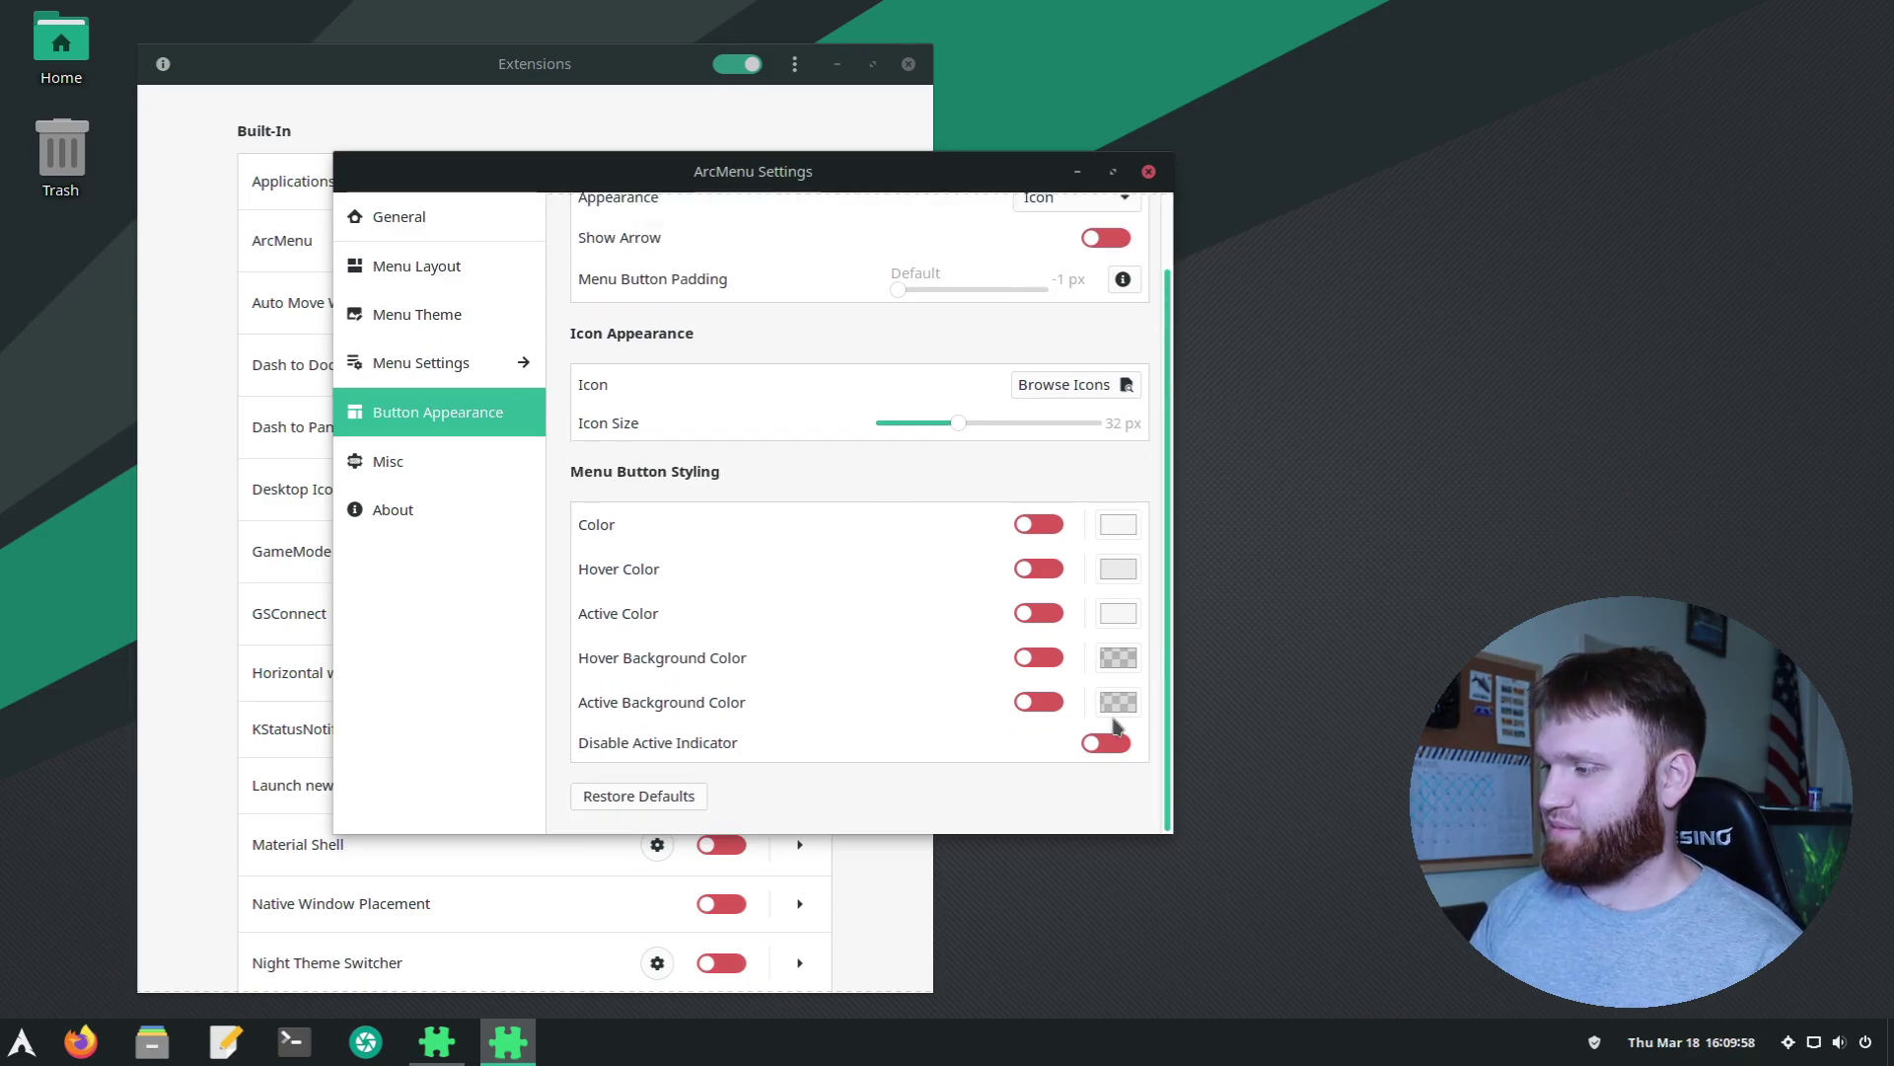
left_click(386, 316)
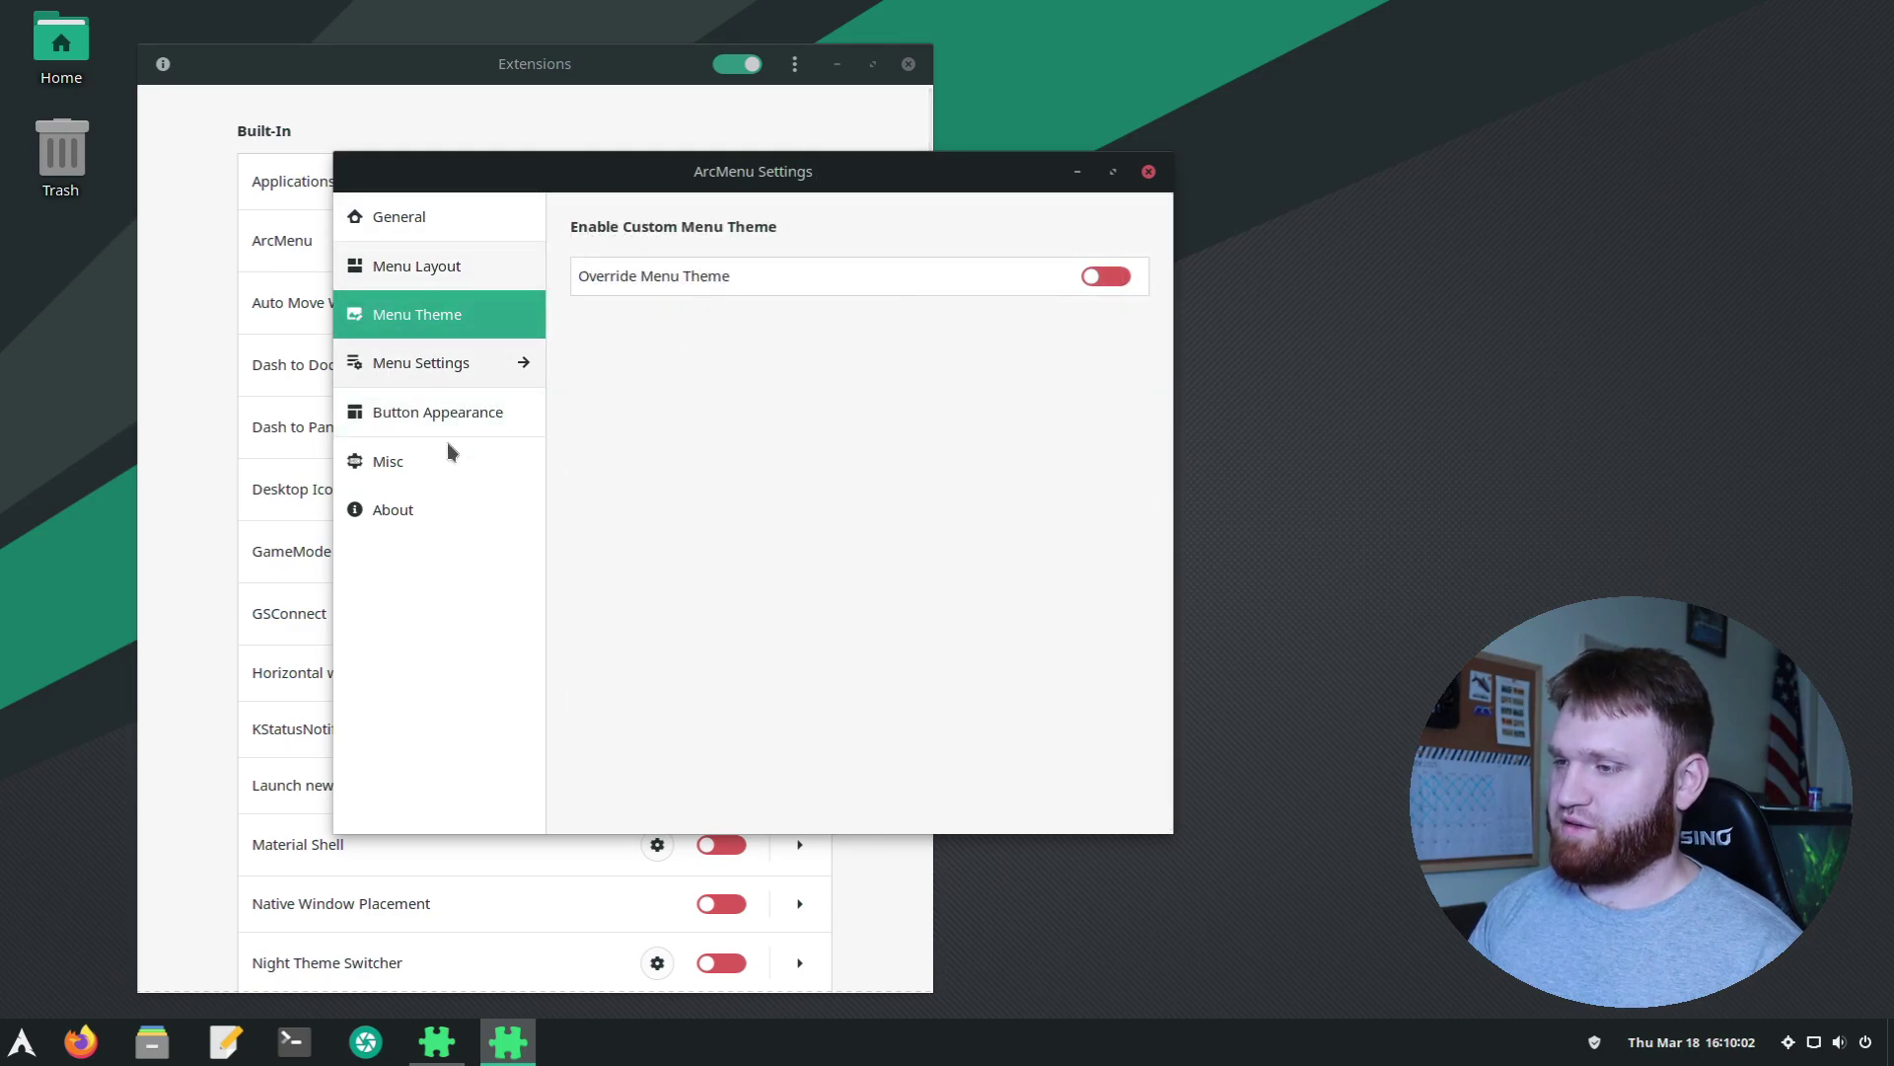
Close ArcMenu Settings and open Night Theme Switcher's settings from the Extensions list
left_click(1148, 171)
left_click_drag(533, 79, 520, 64)
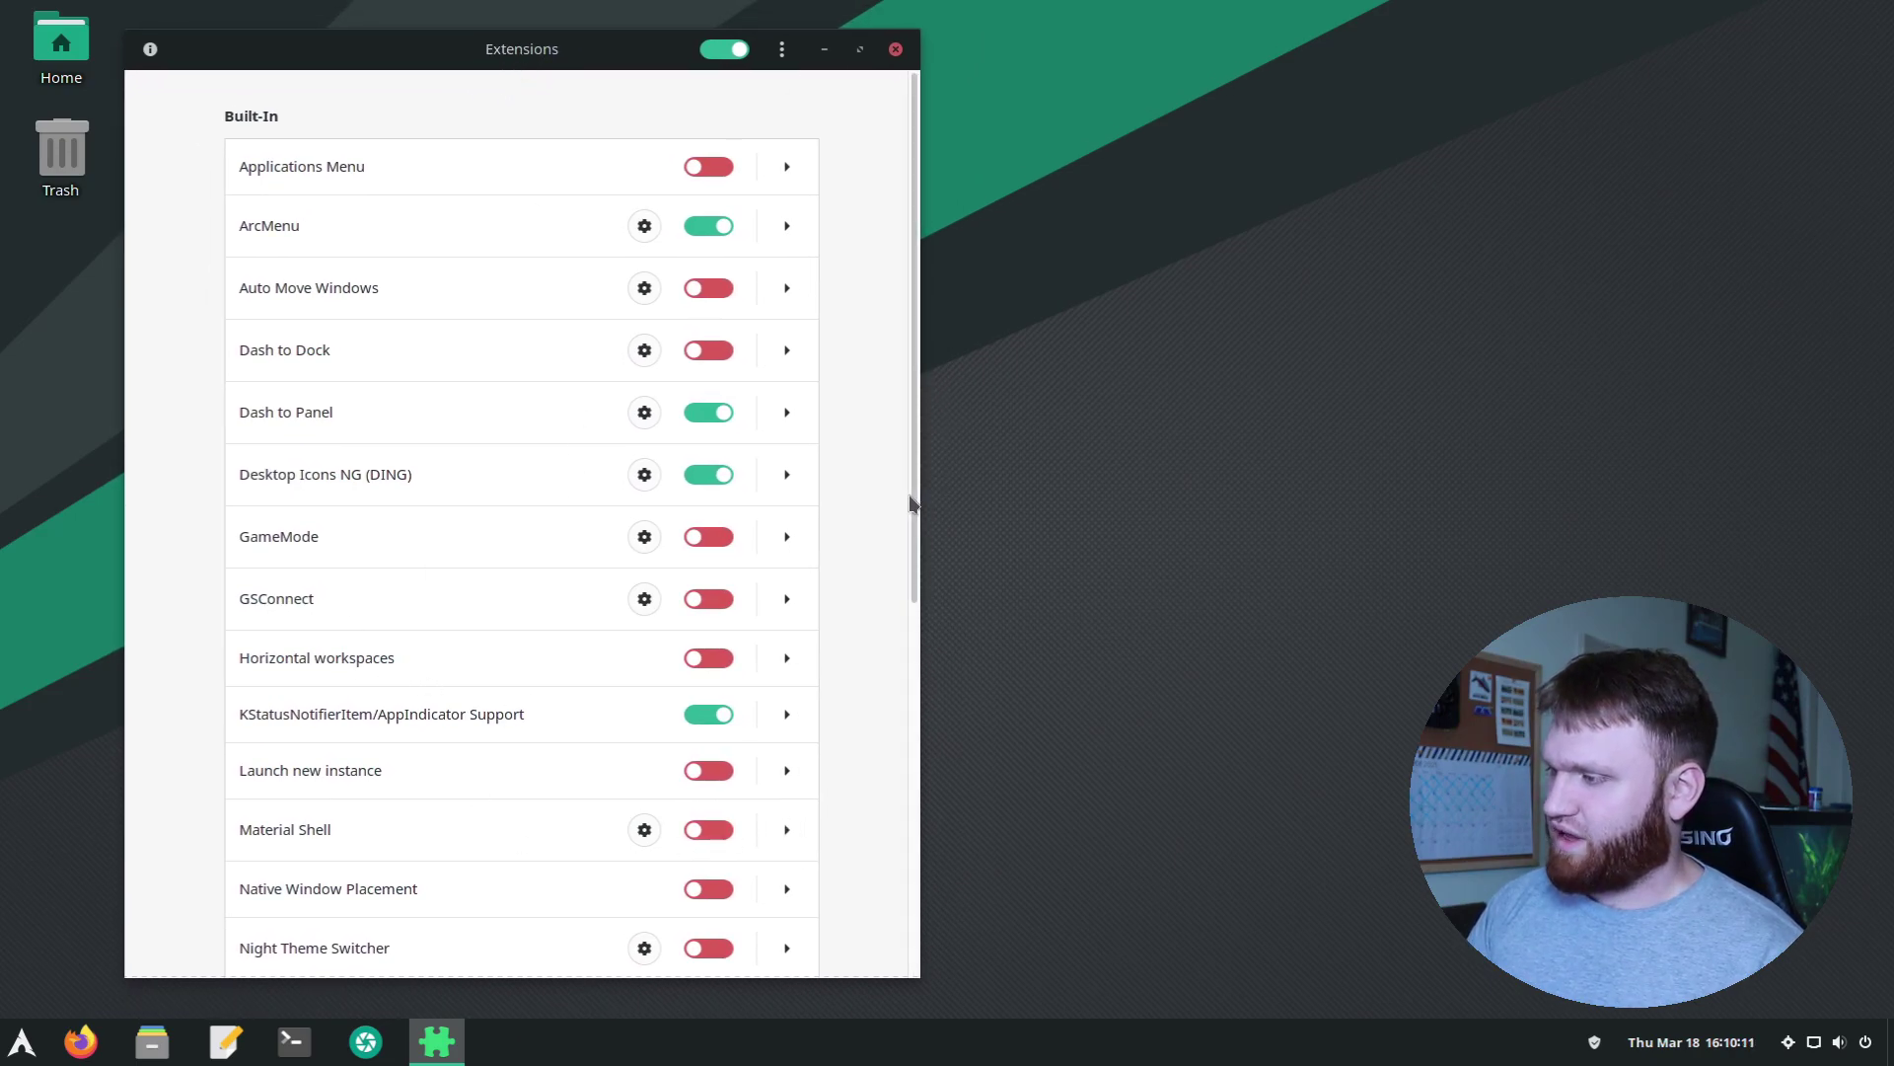
left_click_drag(909, 500, 910, 690)
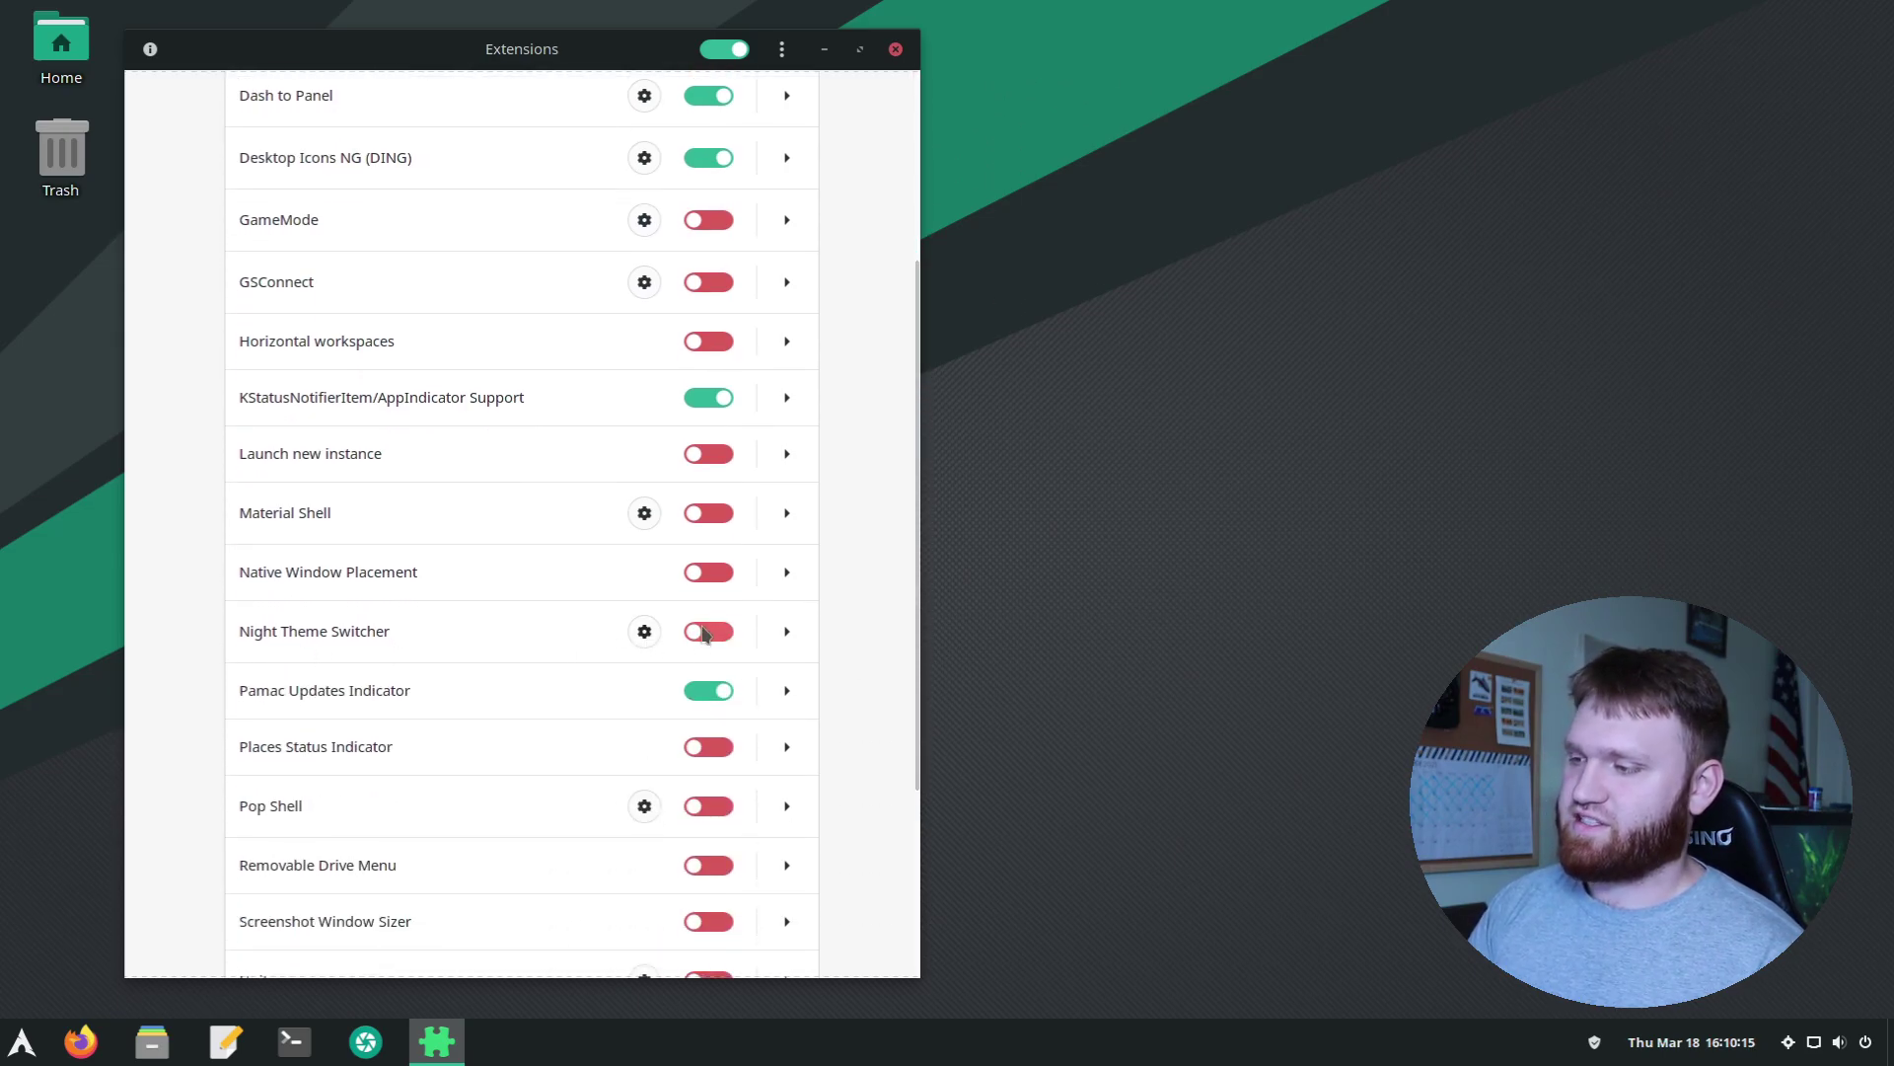
left_click(643, 632)
Review the GTK, icon, cursor, background and command settings tabs, then close the window
left_click_drag(928, 66, 70, 43)
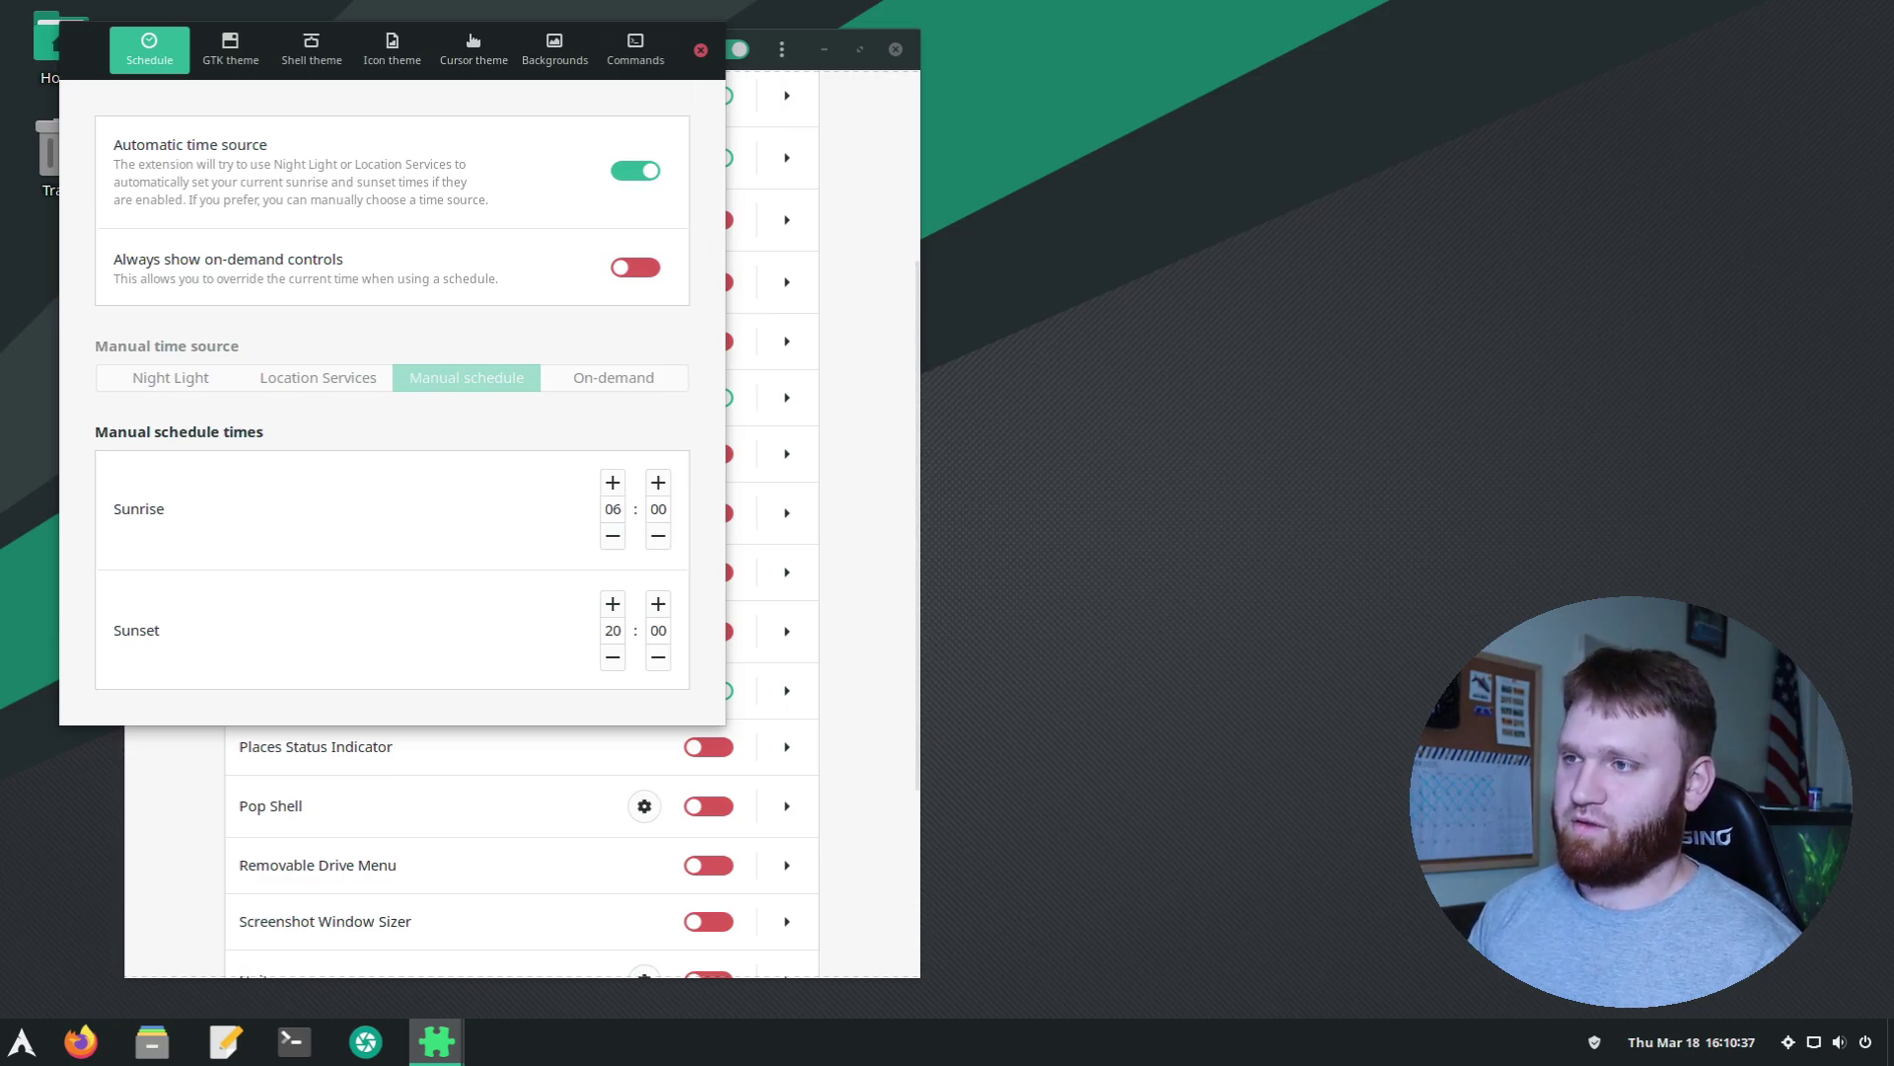
left_click(225, 51)
left_click(392, 54)
left_click(473, 54)
left_click(549, 61)
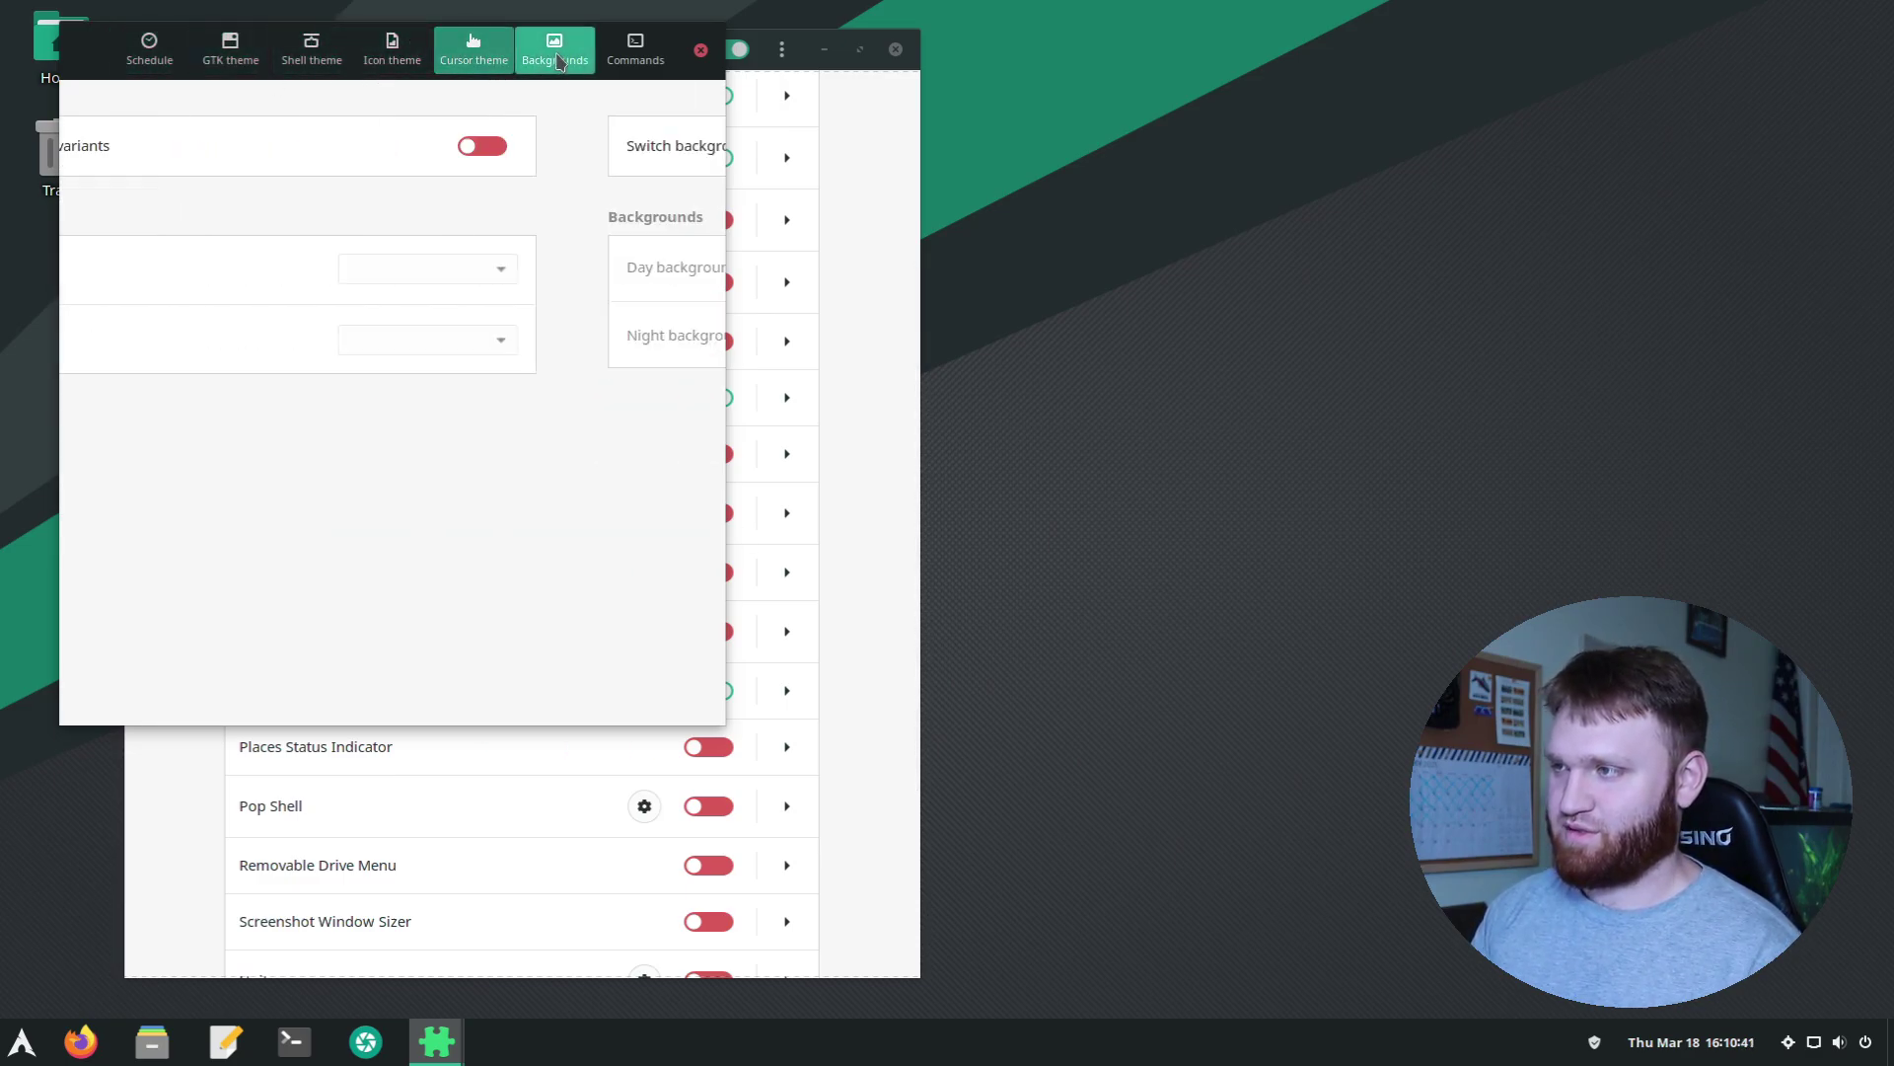
left_click(617, 63)
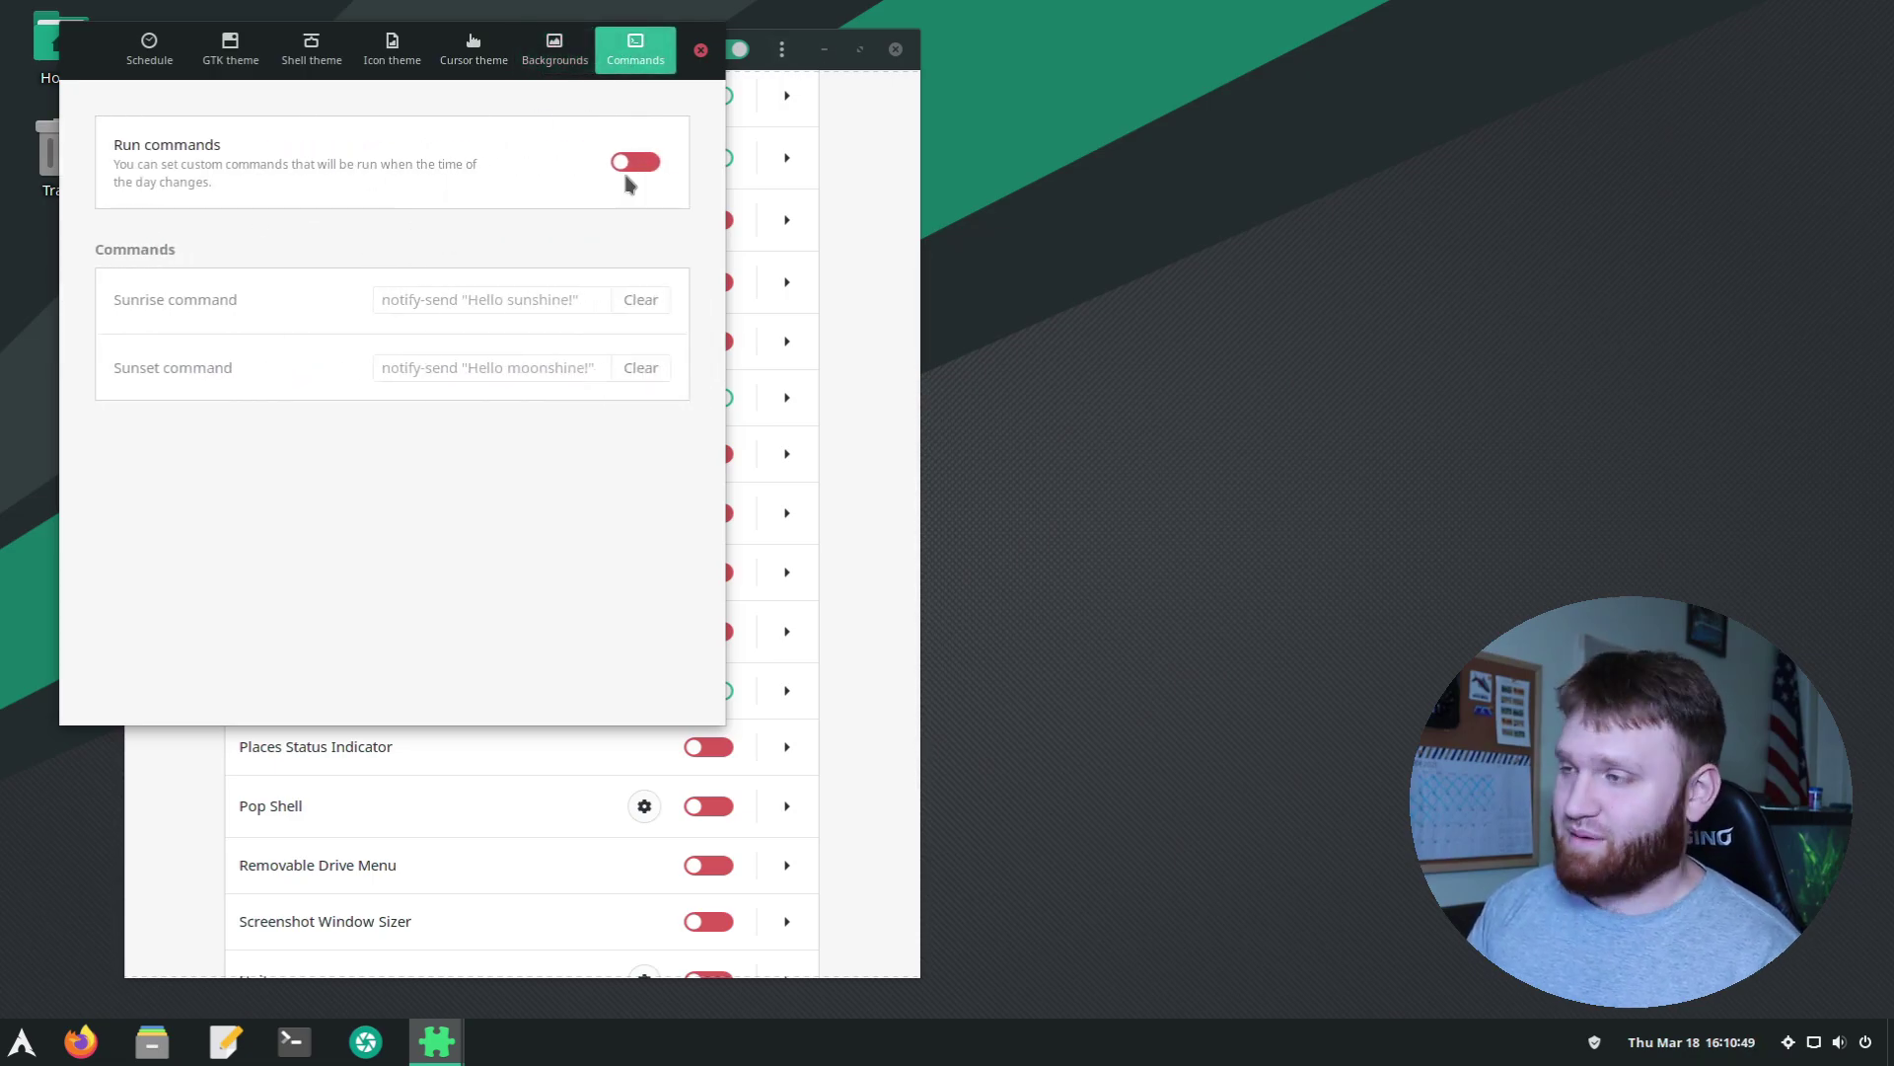
left_click(700, 49)
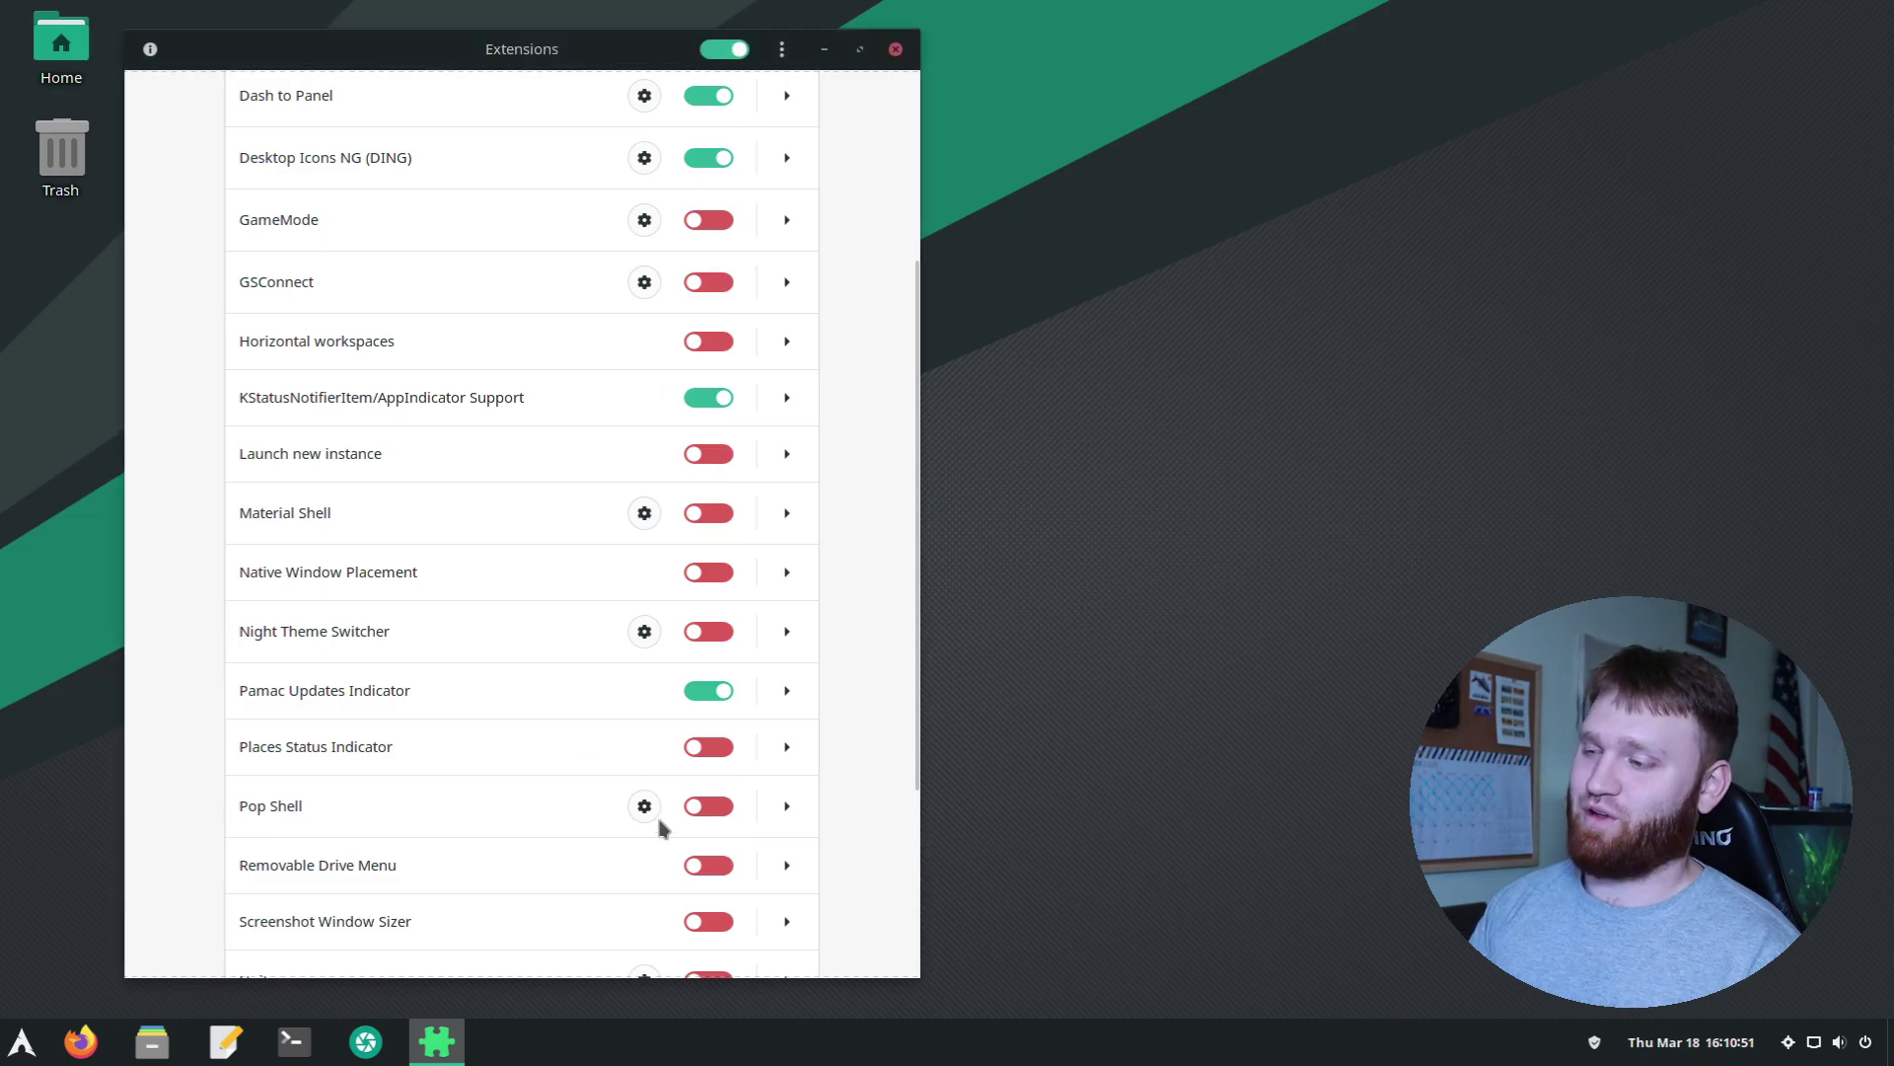
Glance at Pop Shell's settings from the Extensions list, then close both windows
scroll(801, 513, "down", 5)
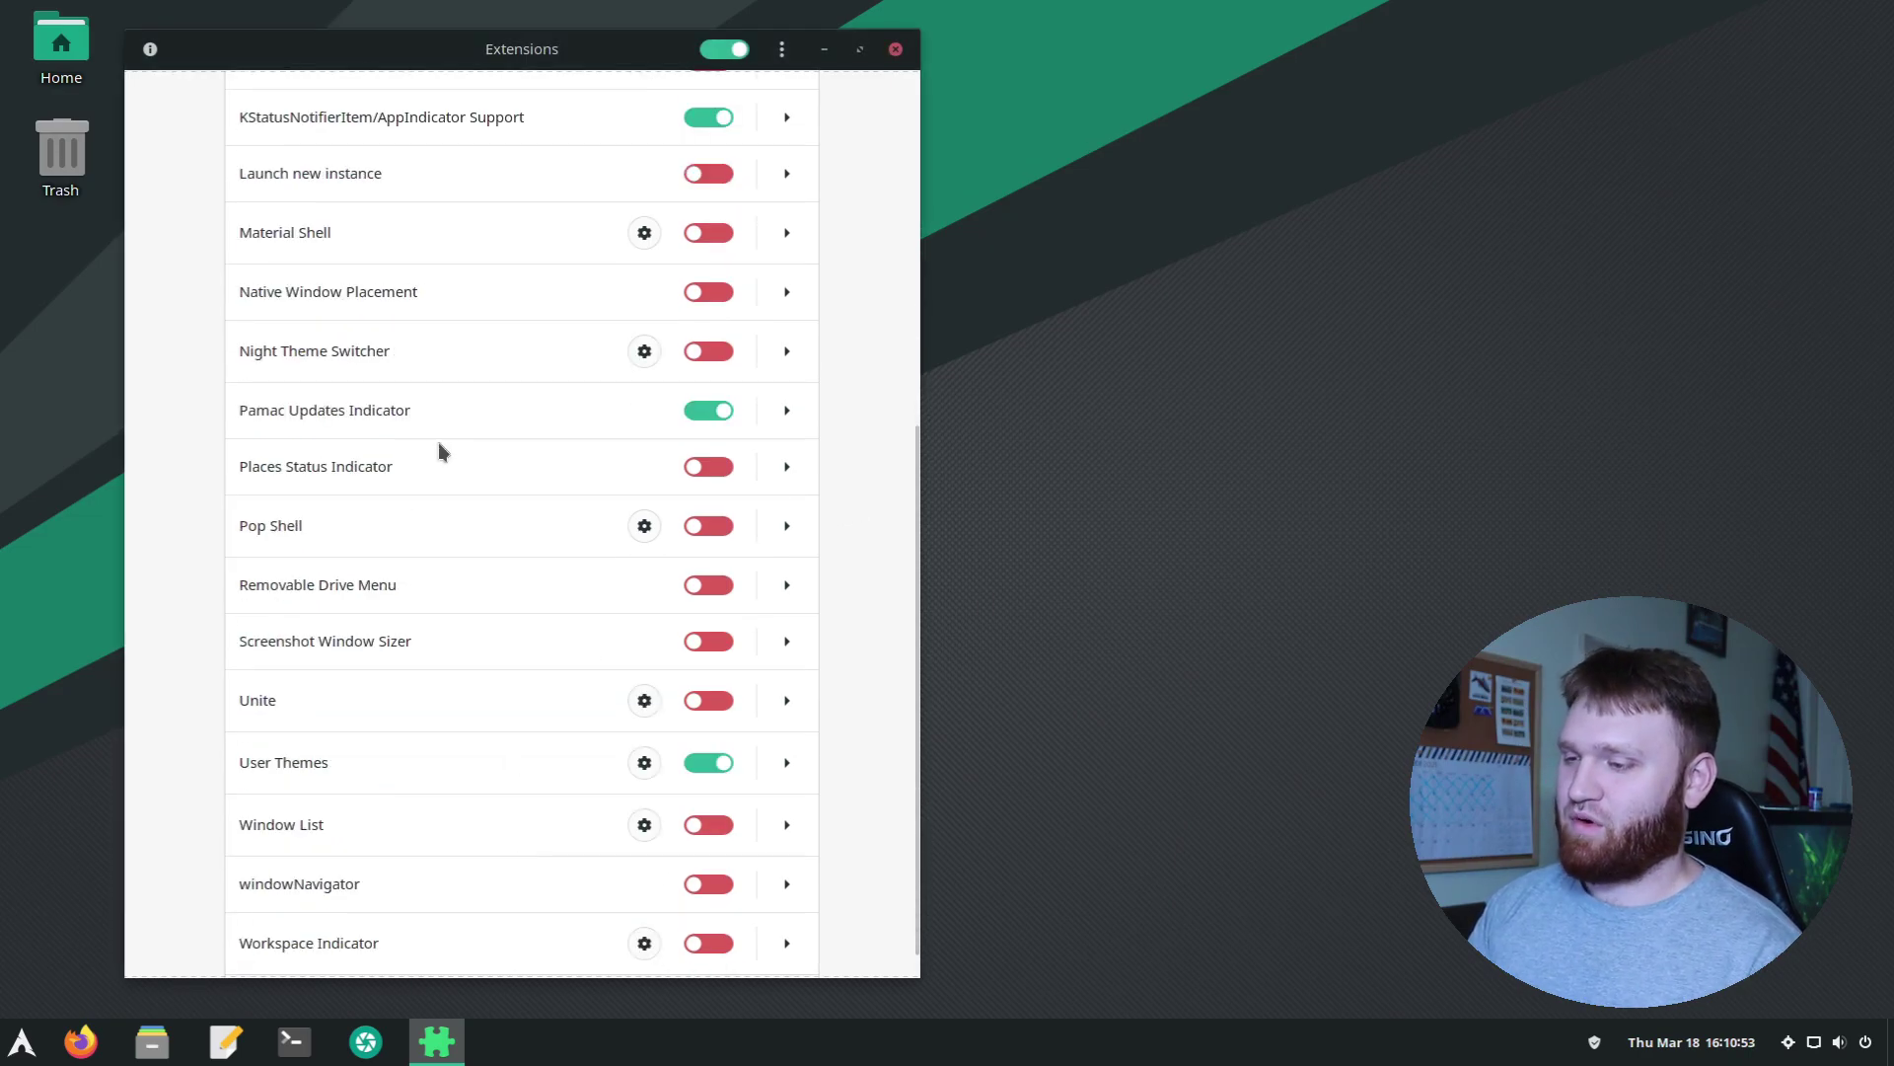
scroll(459, 725, "up", 2)
scroll(414, 592, "down", 2)
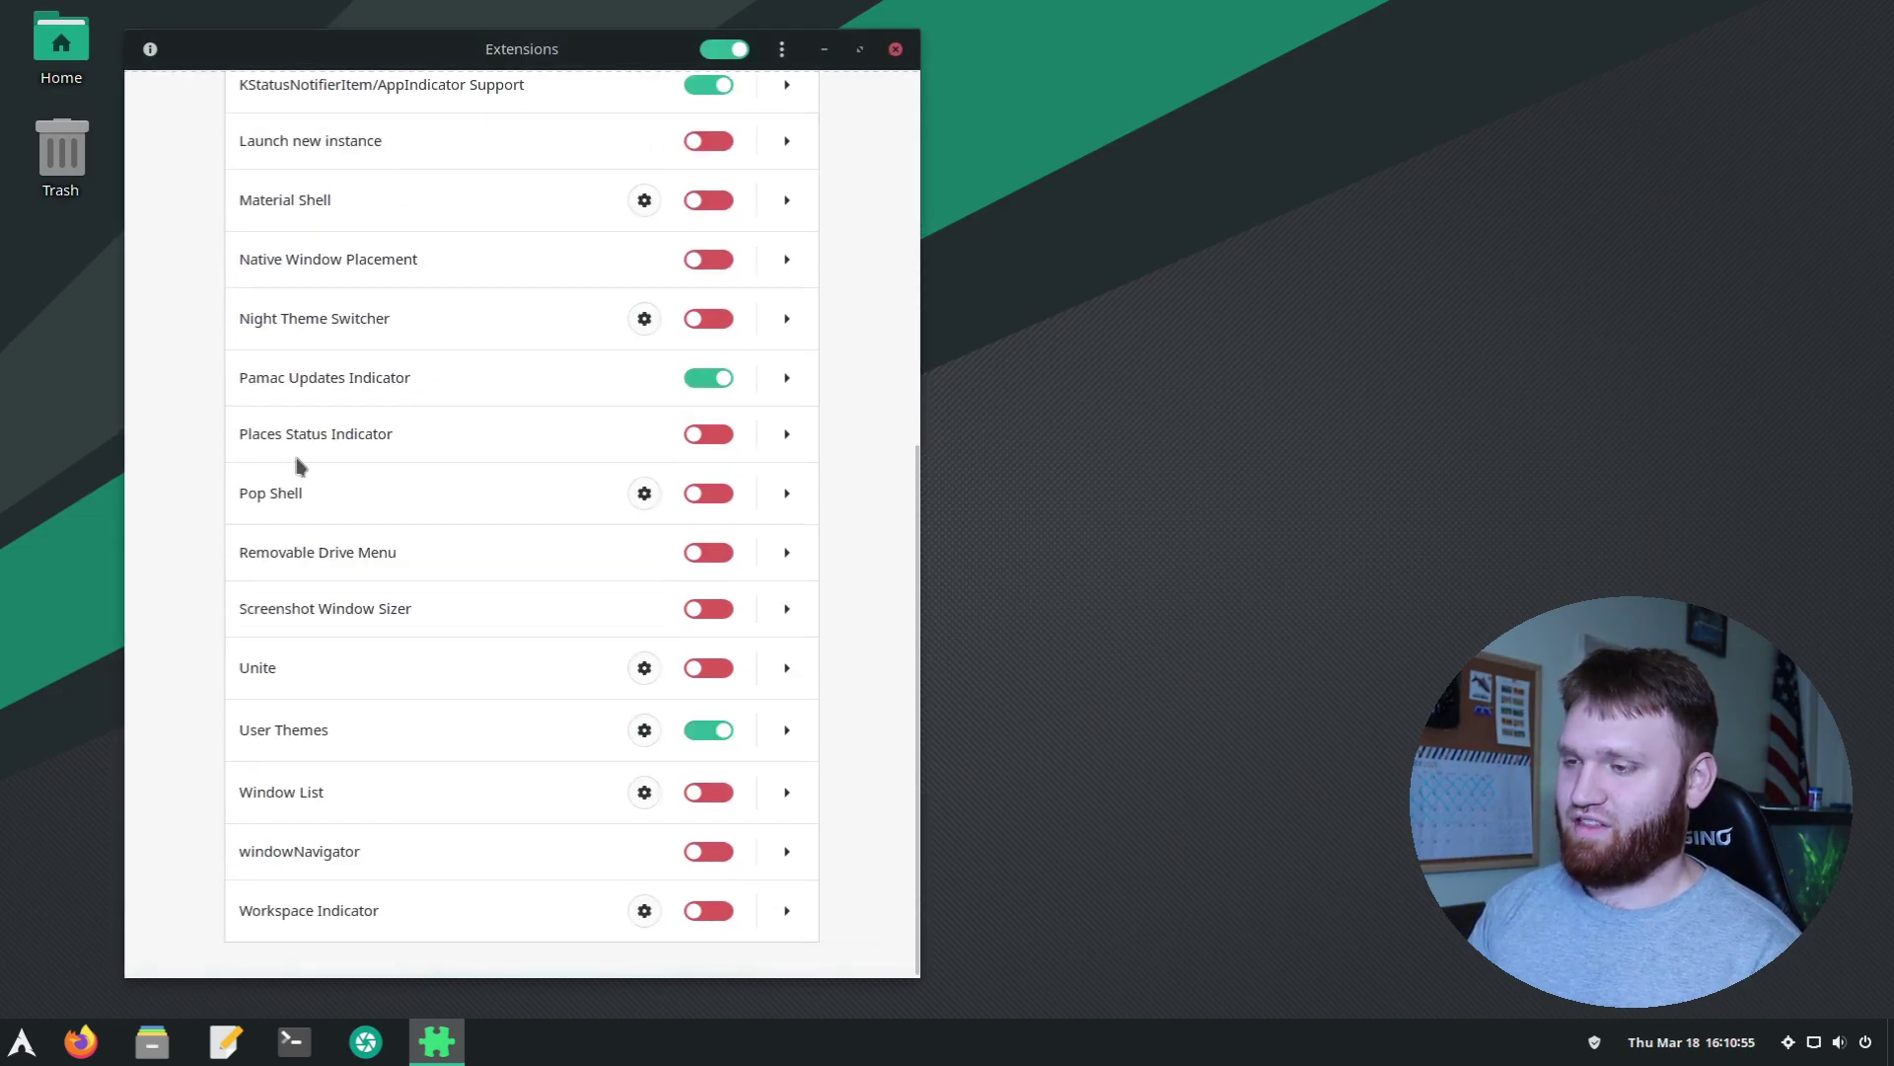
left_click(644, 494)
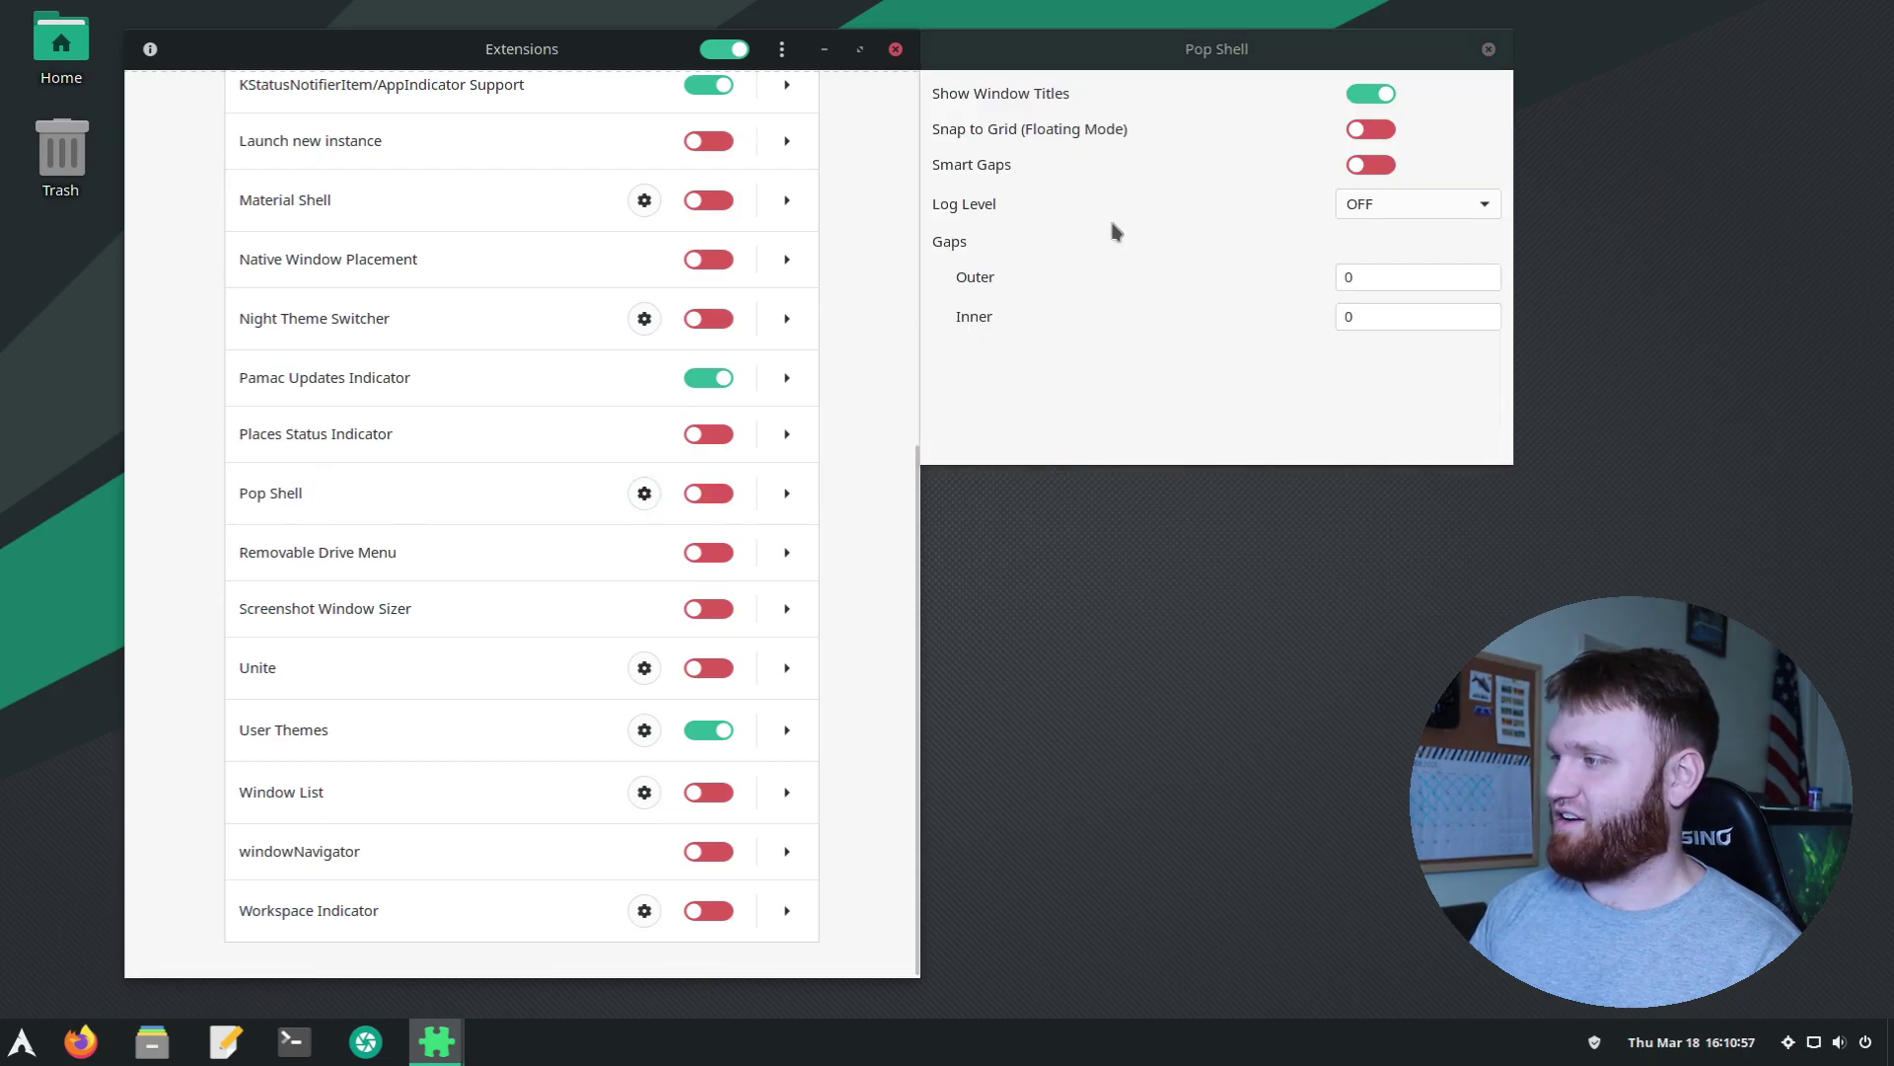
left_click(1493, 51)
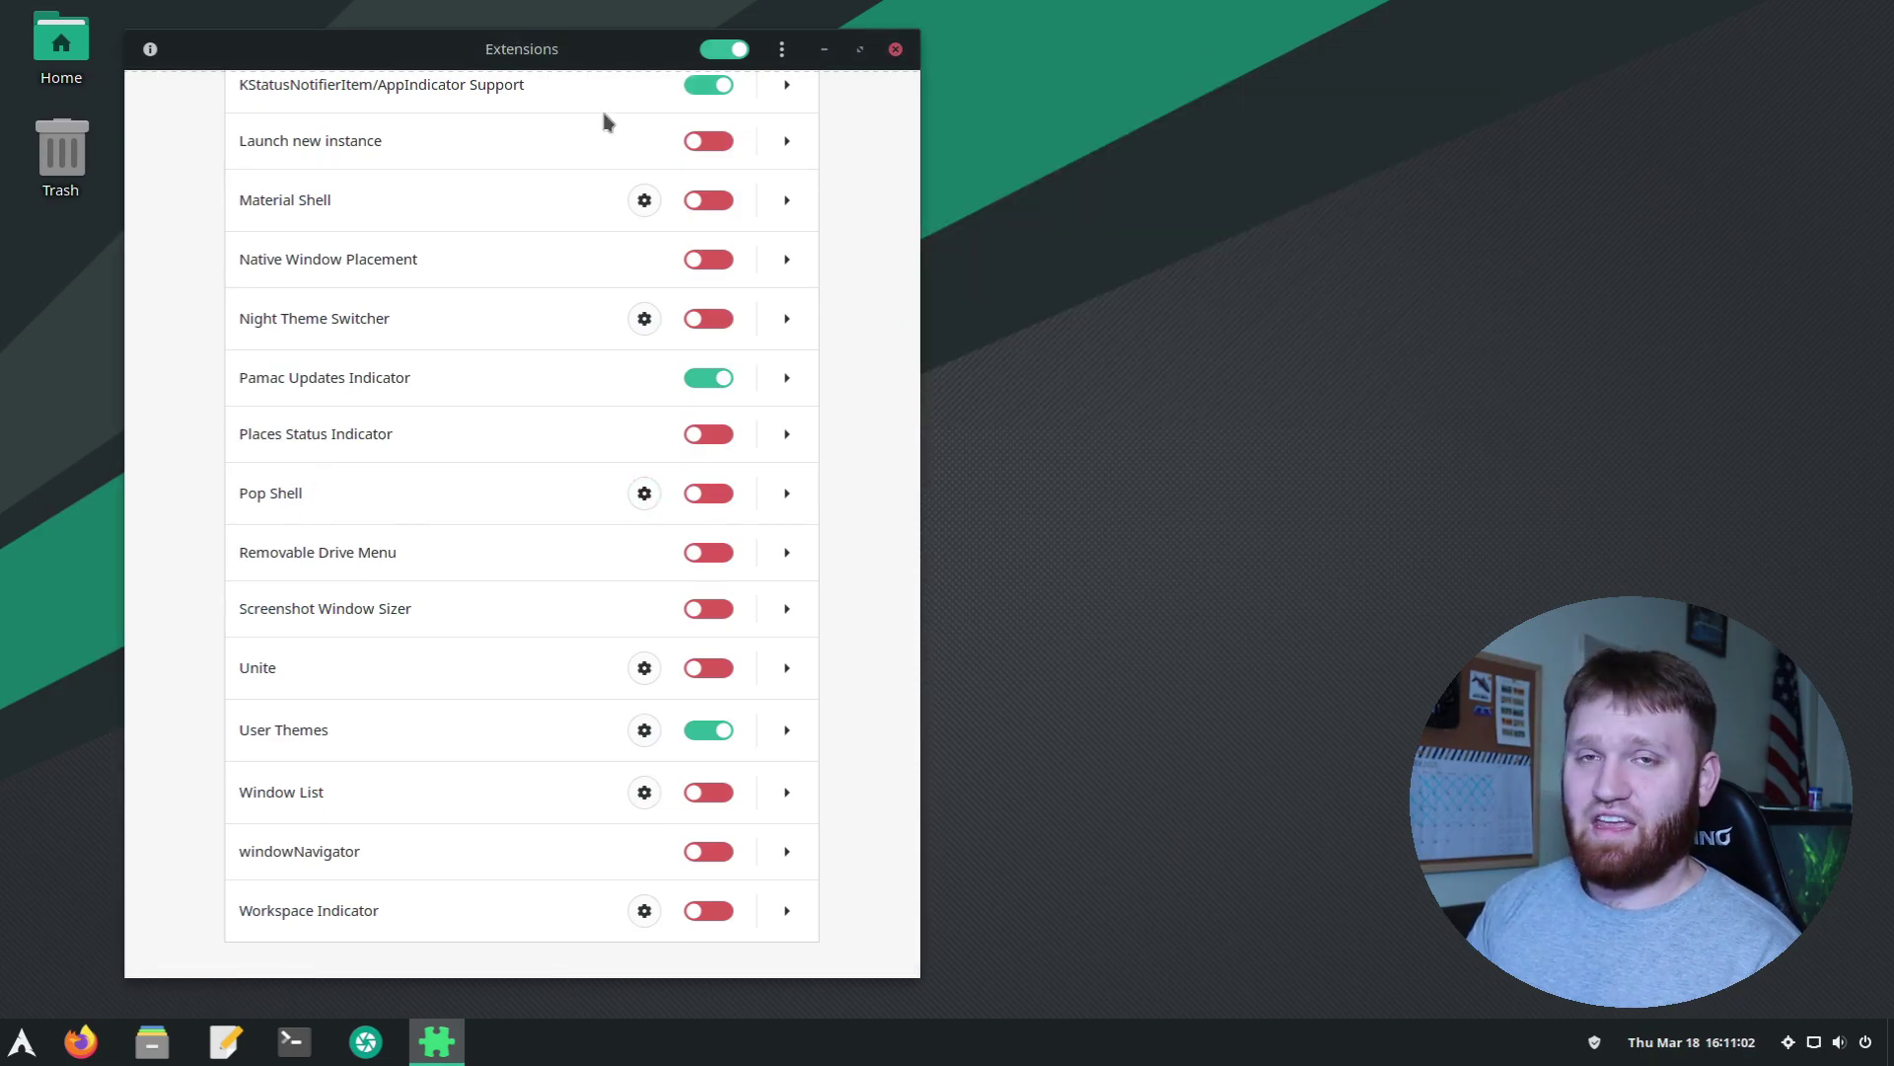
left_click(896, 49)
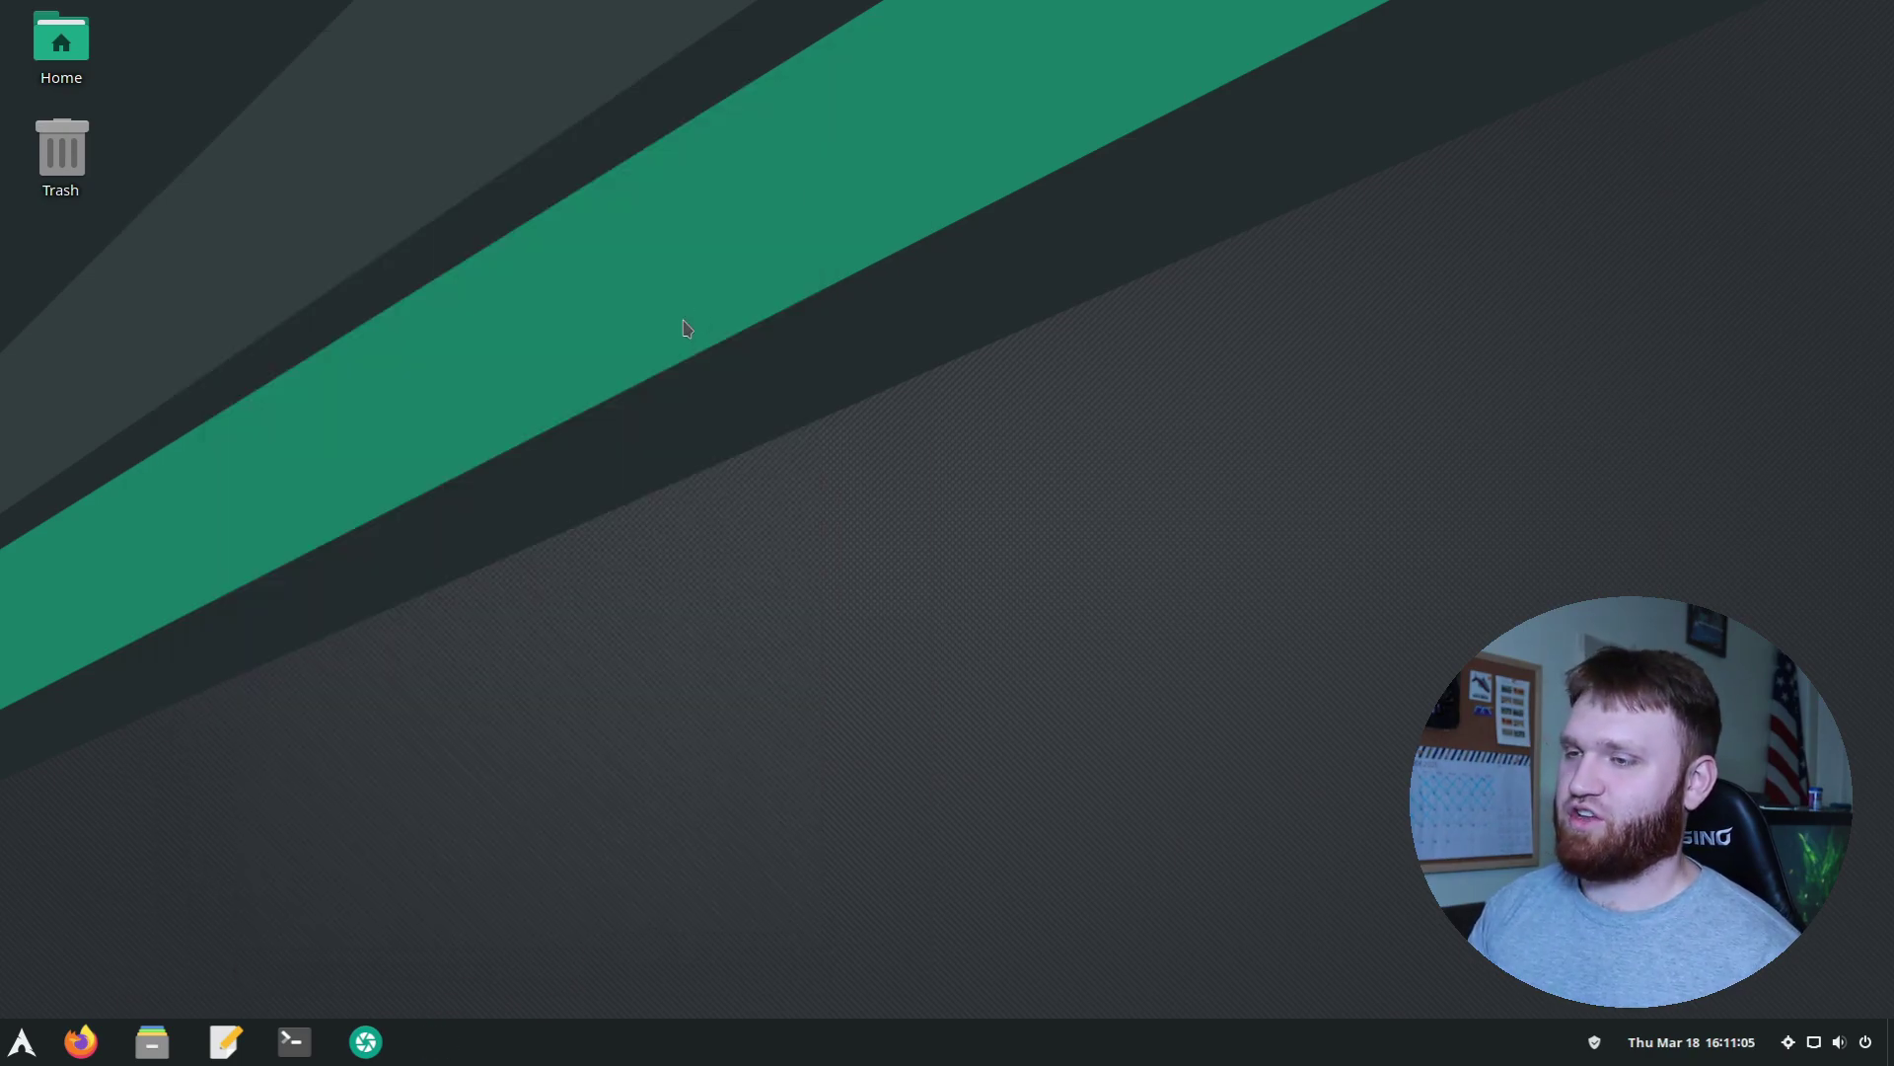
Open ArcMenu's All Programs and browse the Accessories, Graphics and Internet categories
left_click(22, 1046)
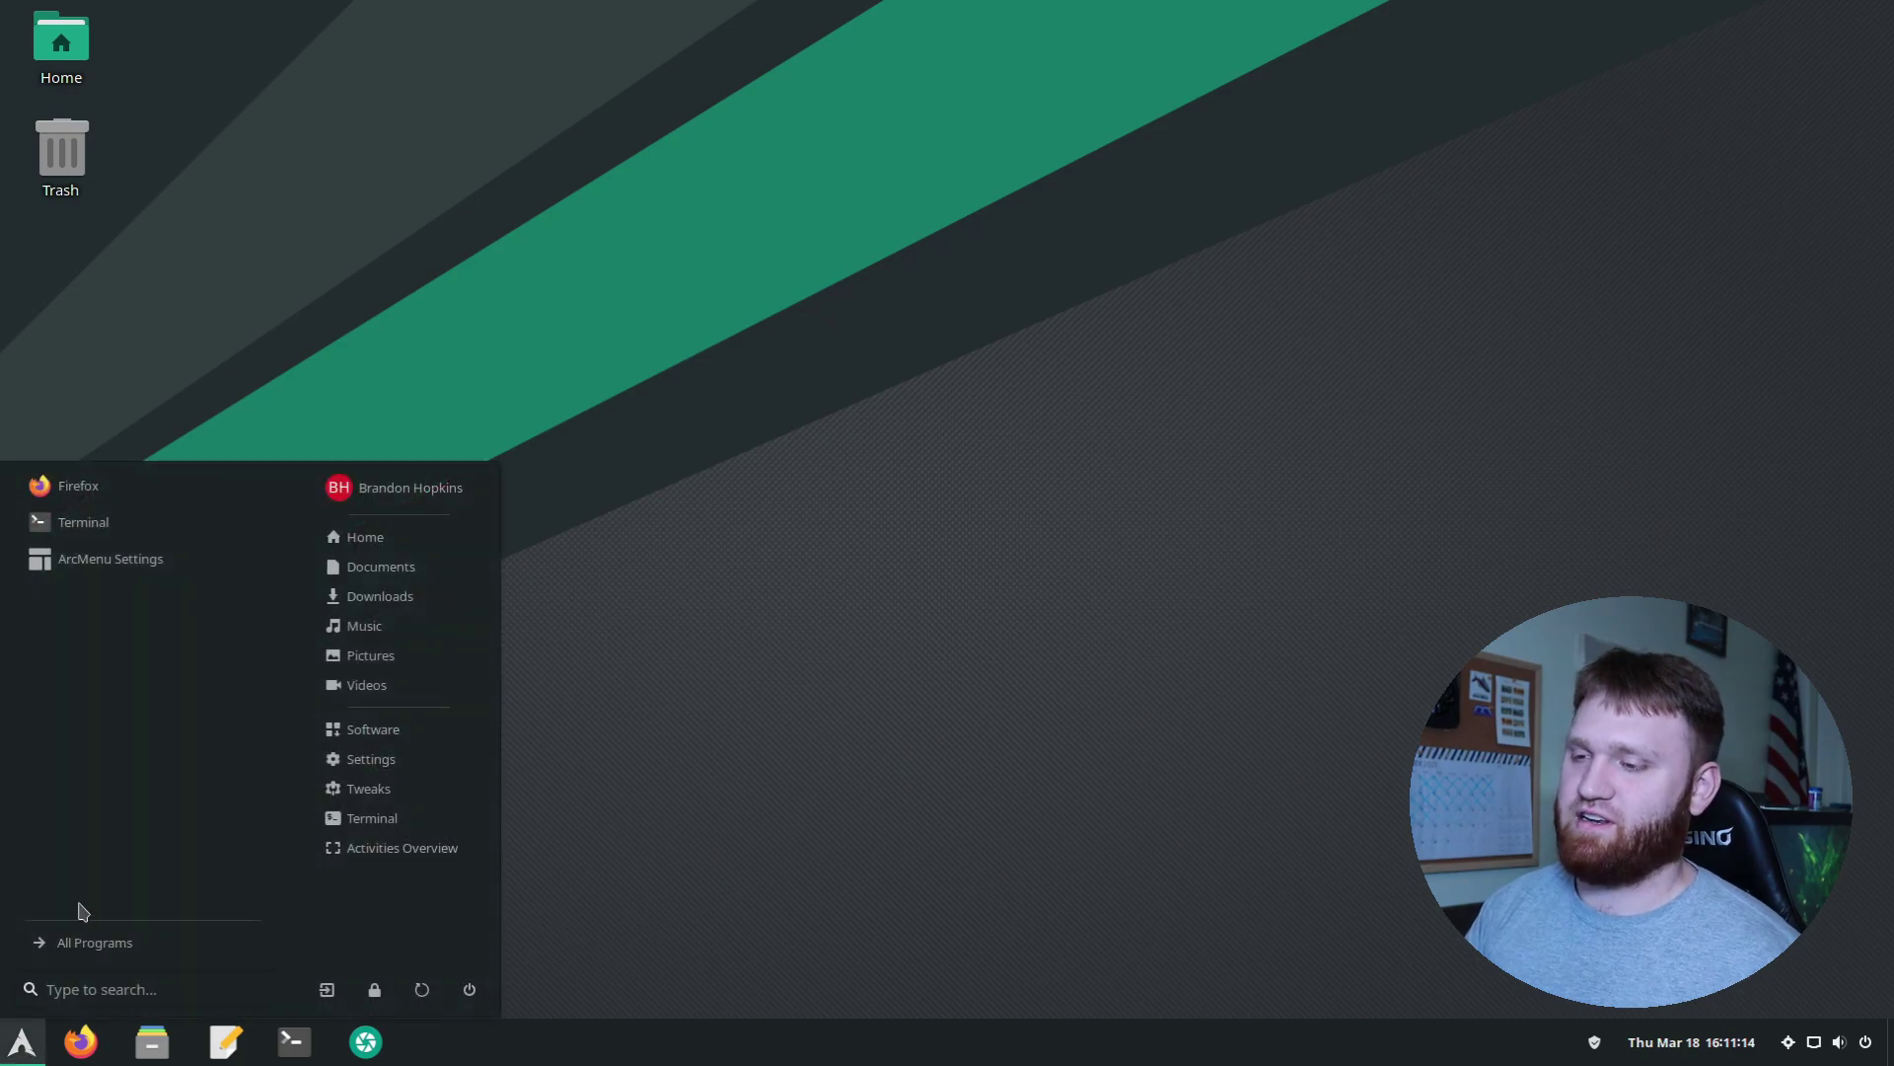
left_click(121, 948)
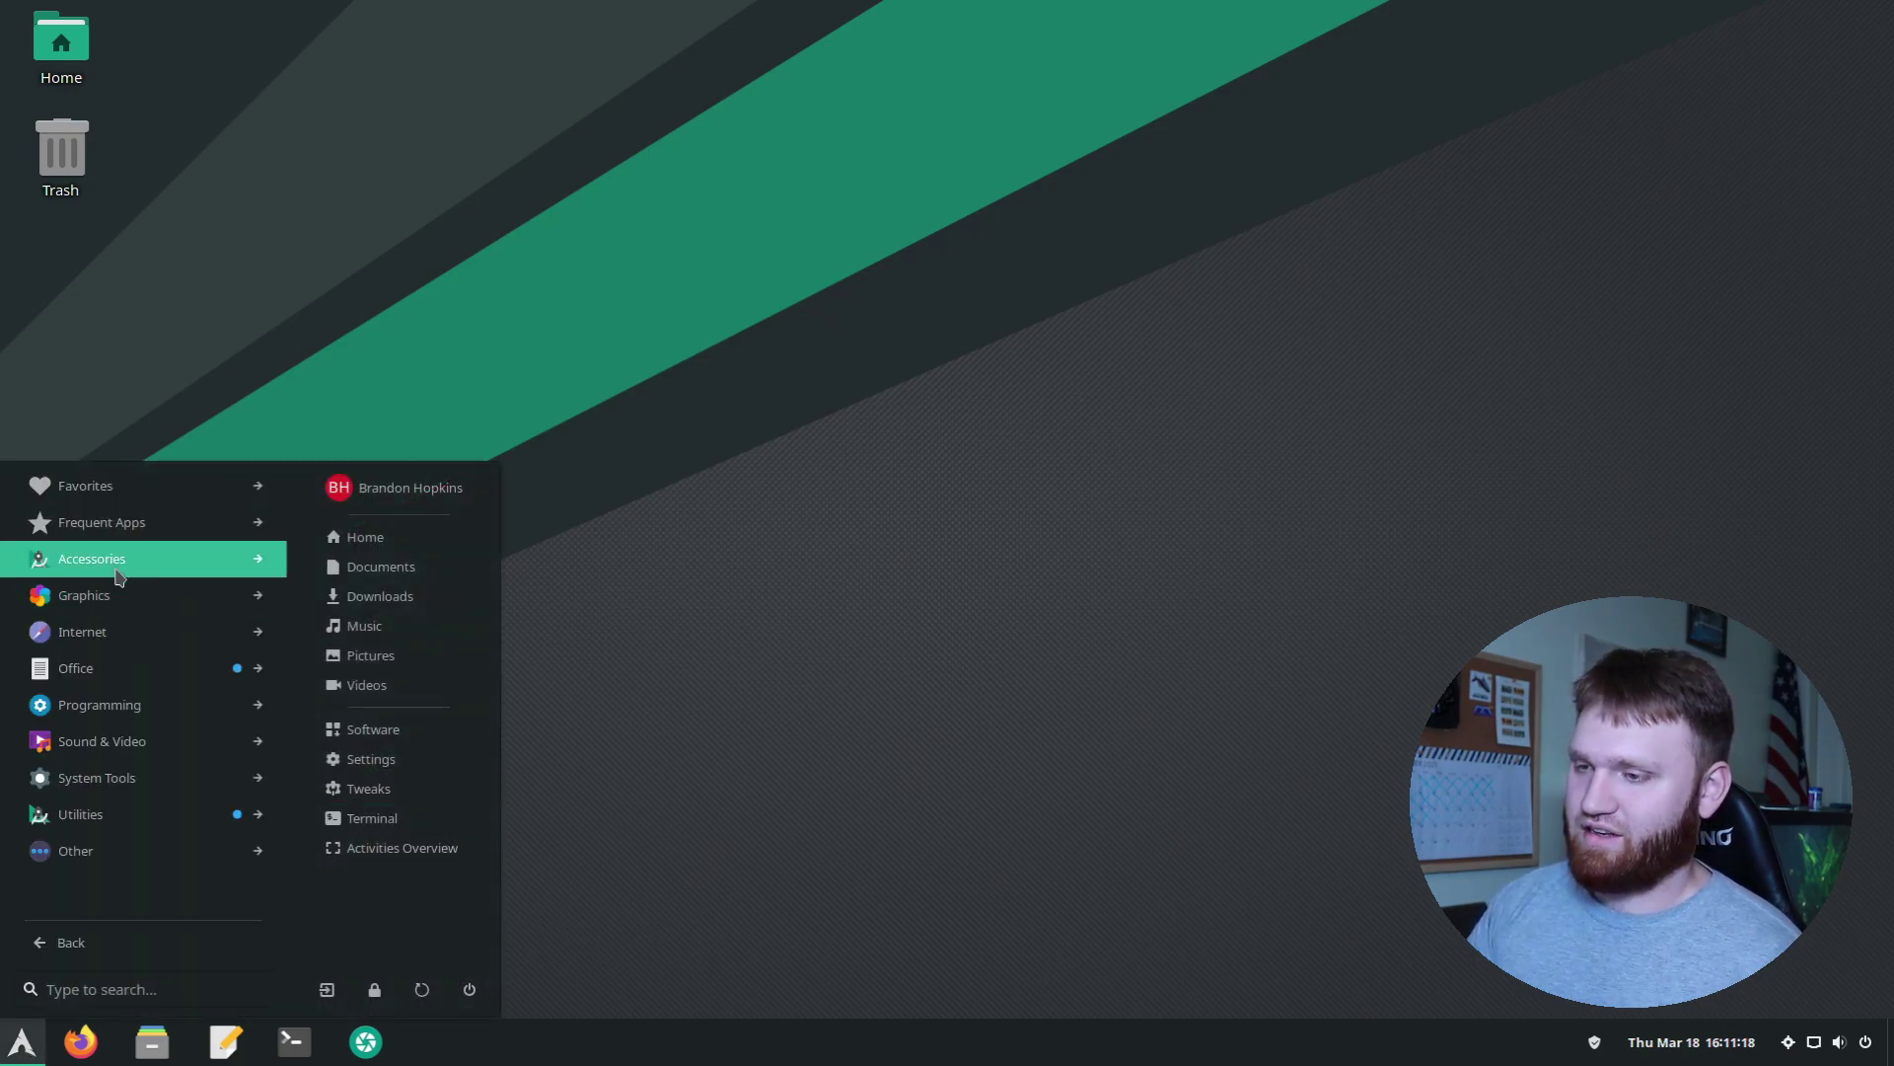
left_click(122, 560)
scroll(113, 691, "down", 3)
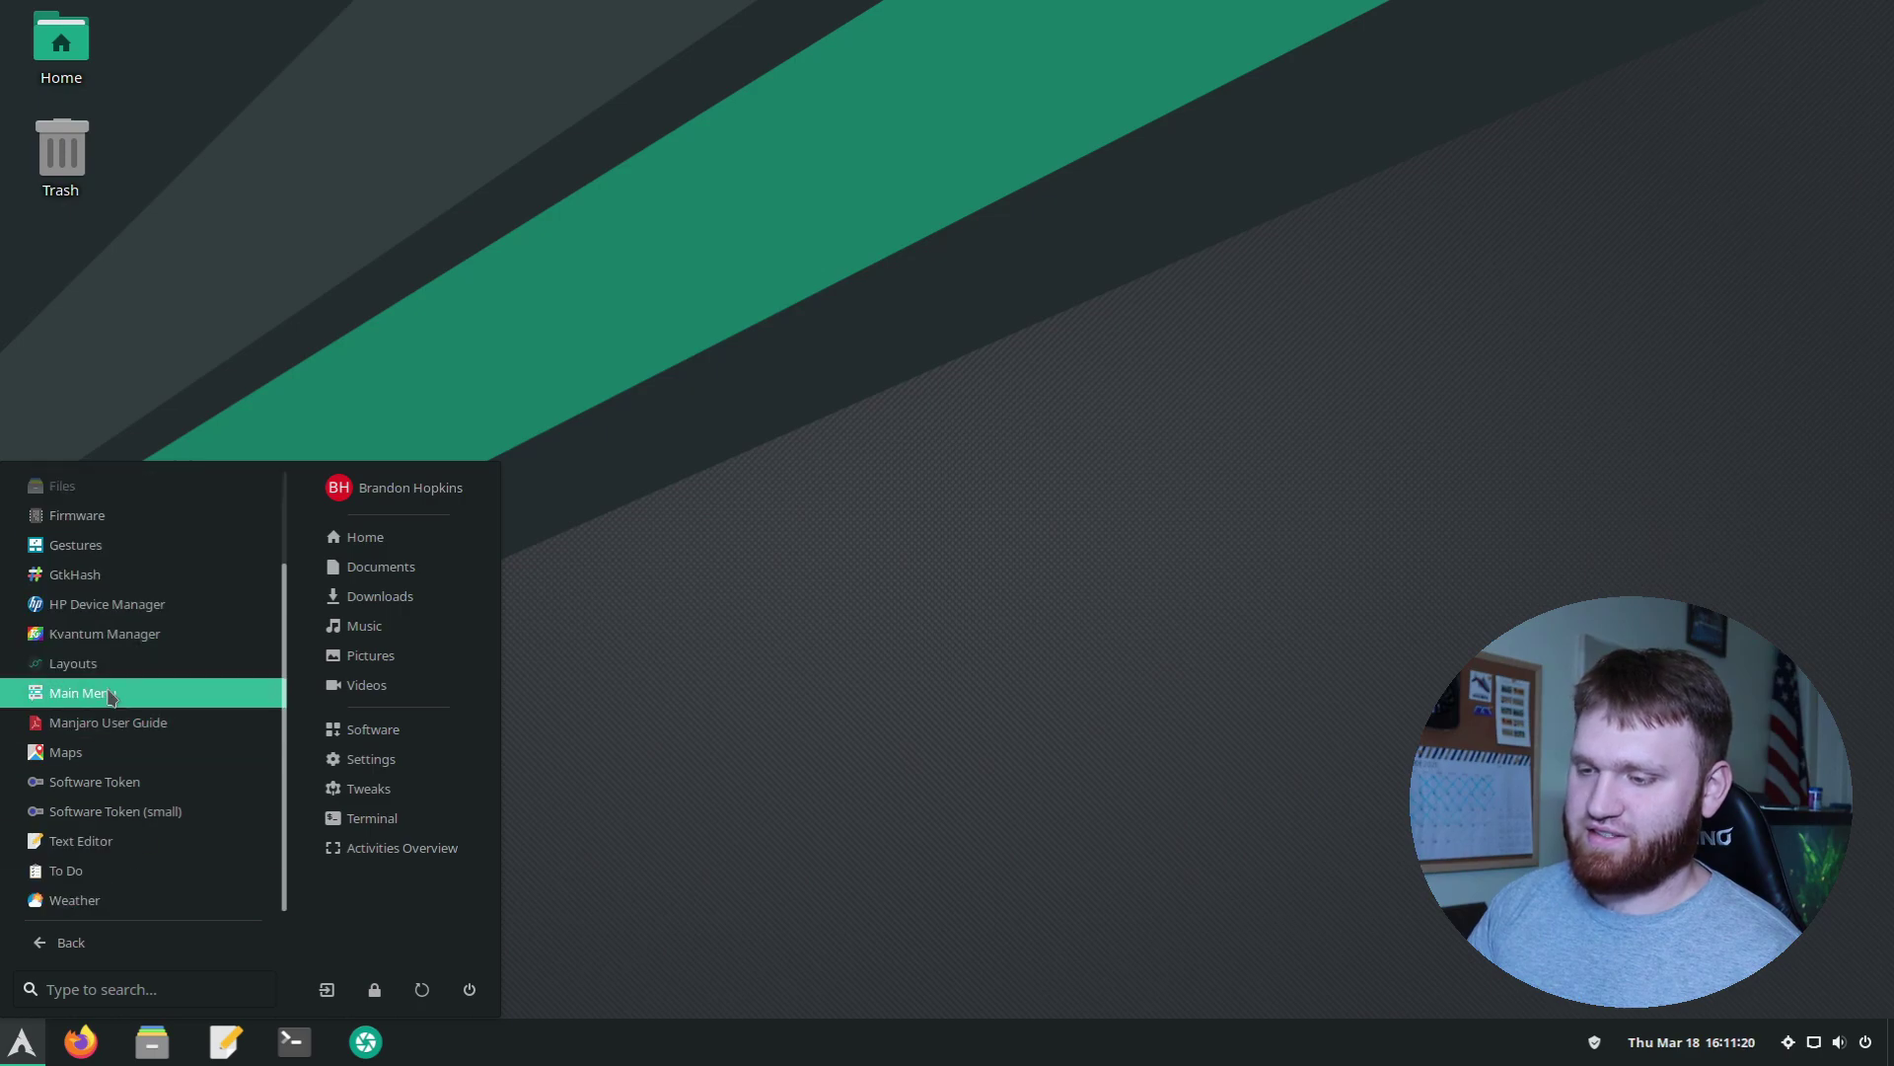
left_click(66, 943)
left_click(116, 595)
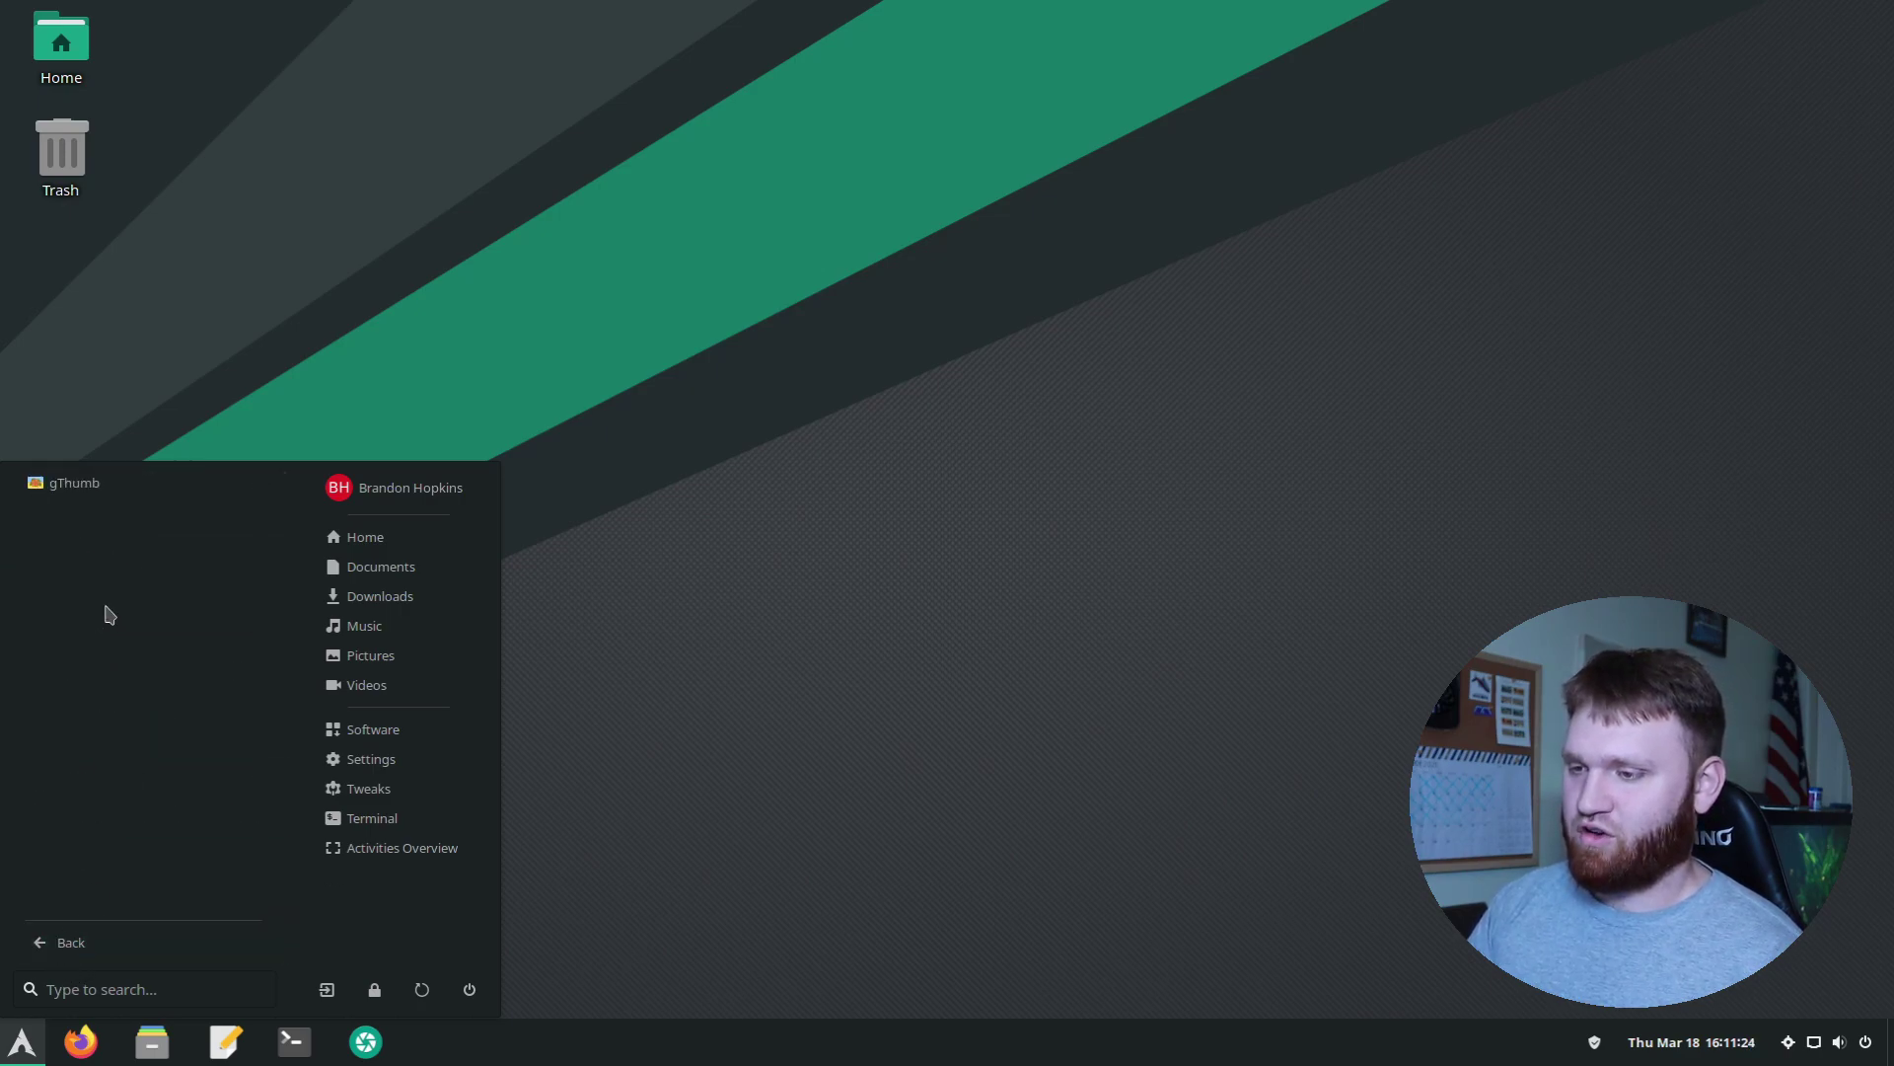
left_click(81, 953)
left_click(116, 642)
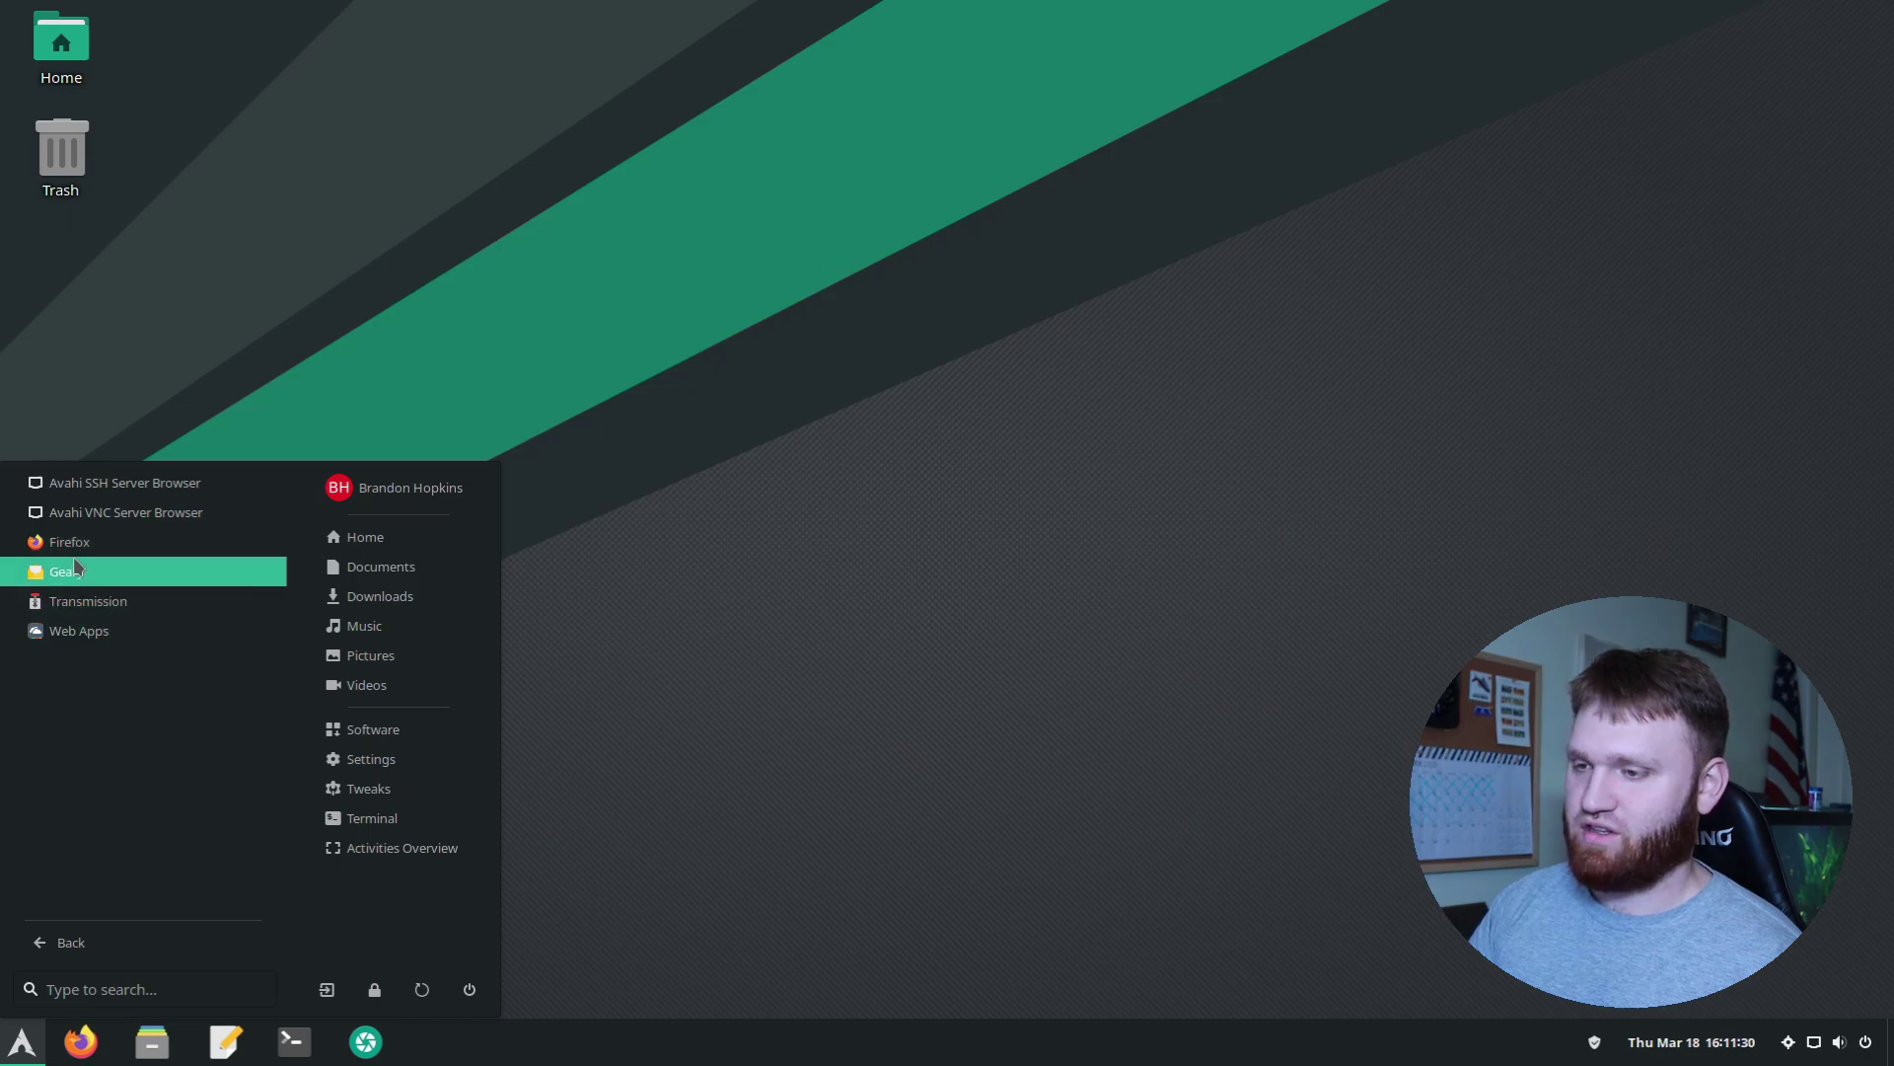
left_click(57, 949)
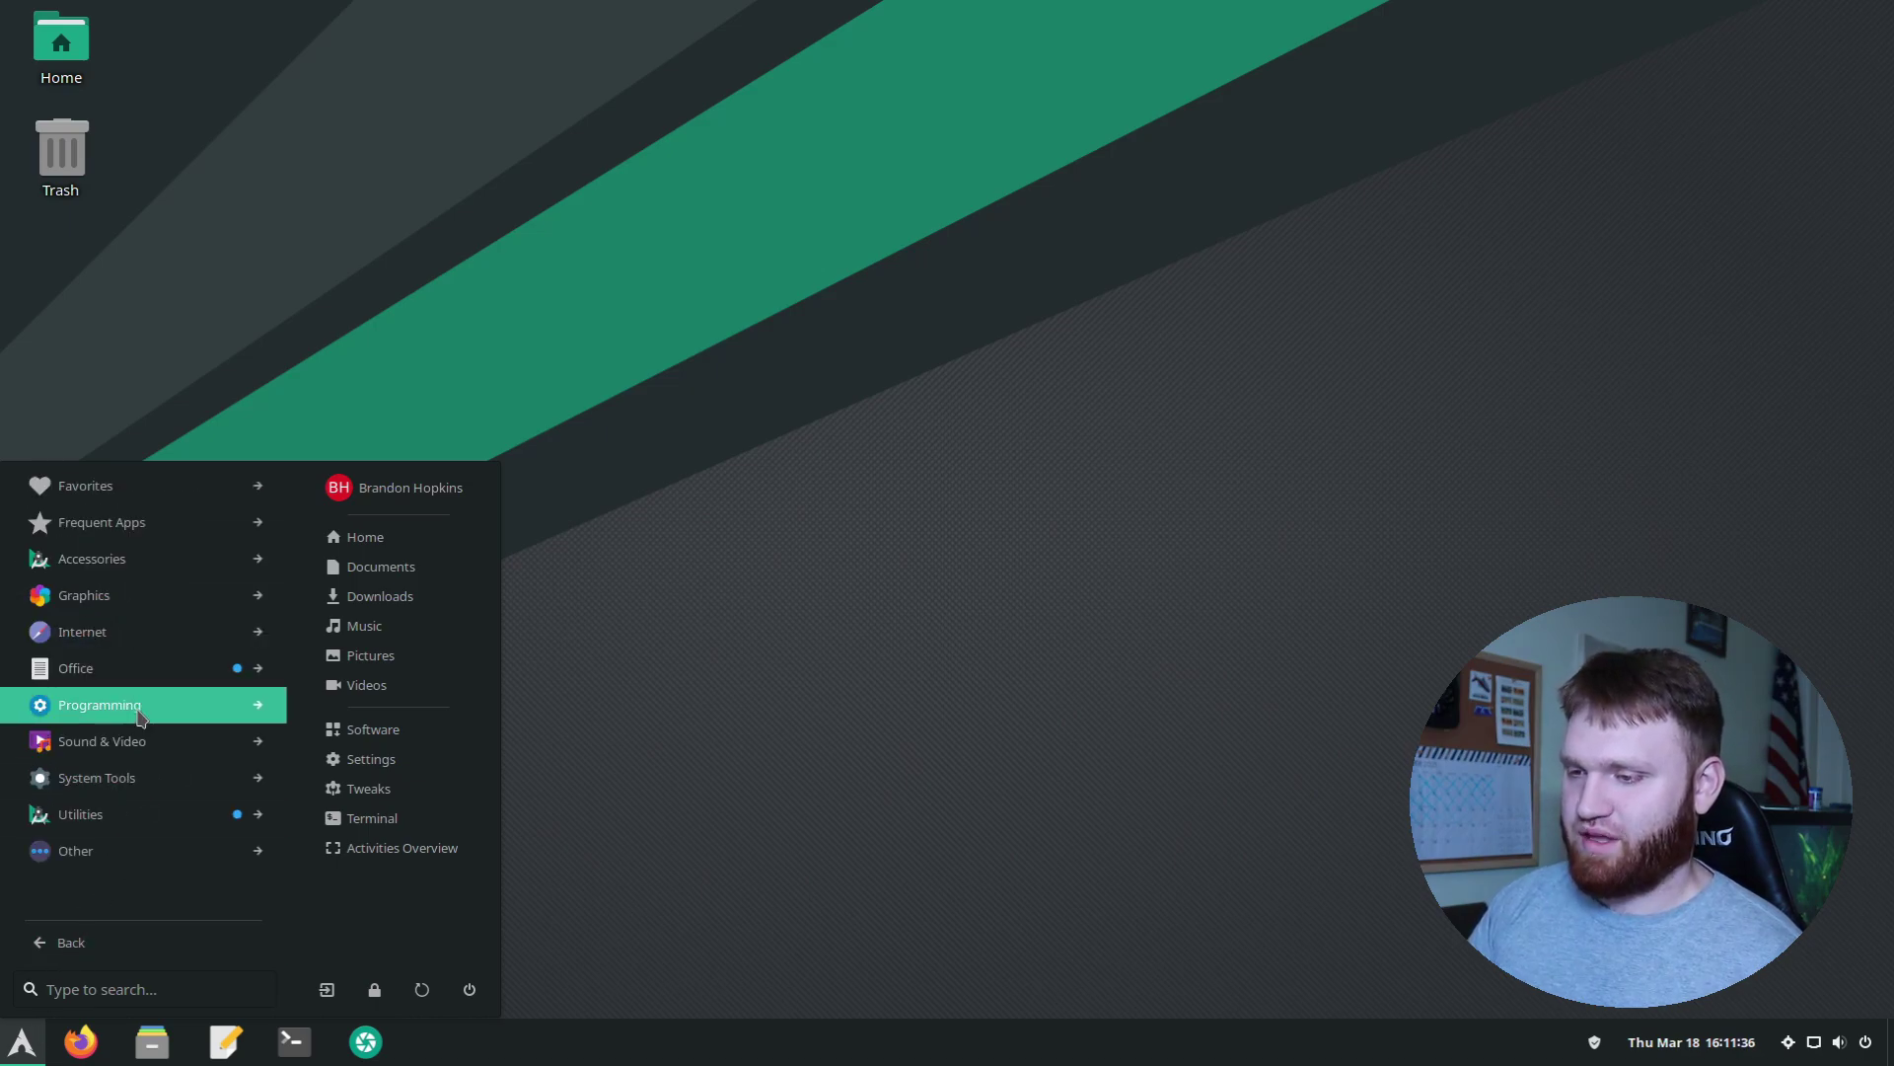
Browse the Office and System Tools categories, then open the Other category
left_click(137, 679)
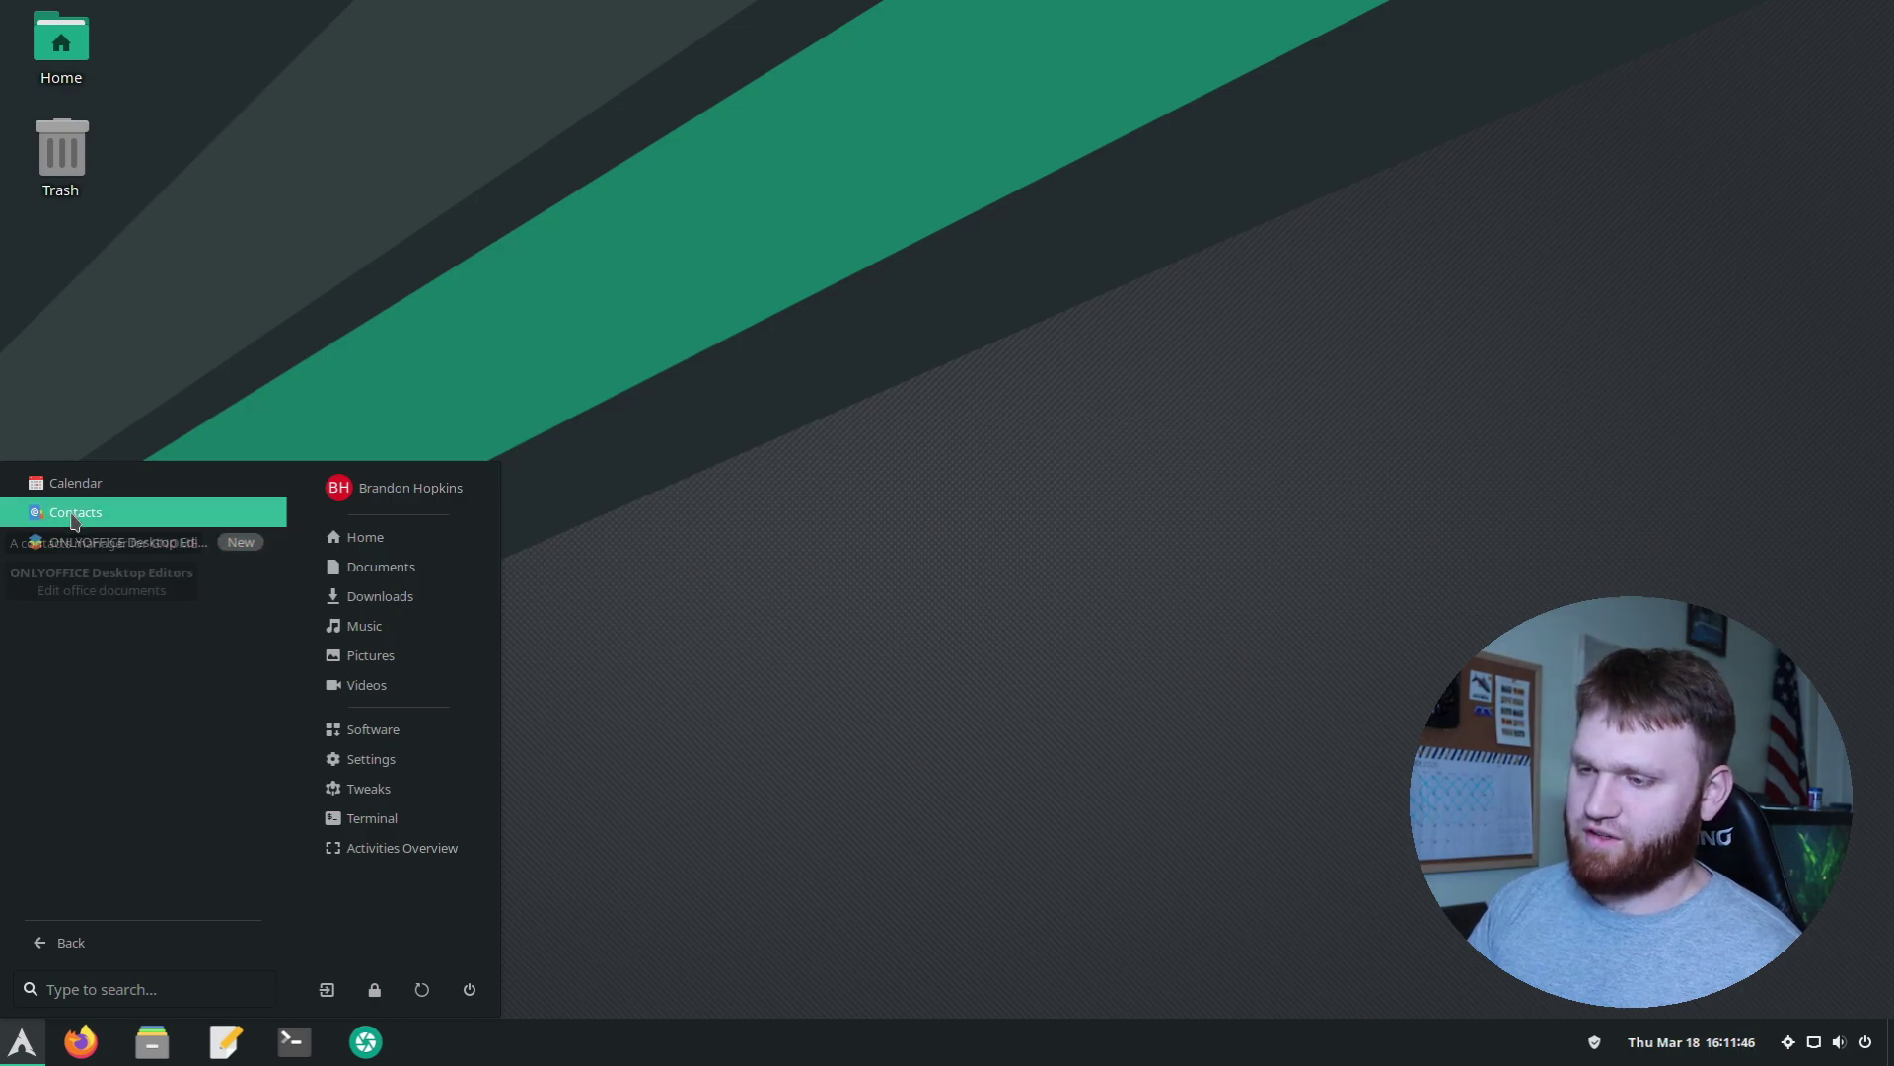
left_click(24, 940)
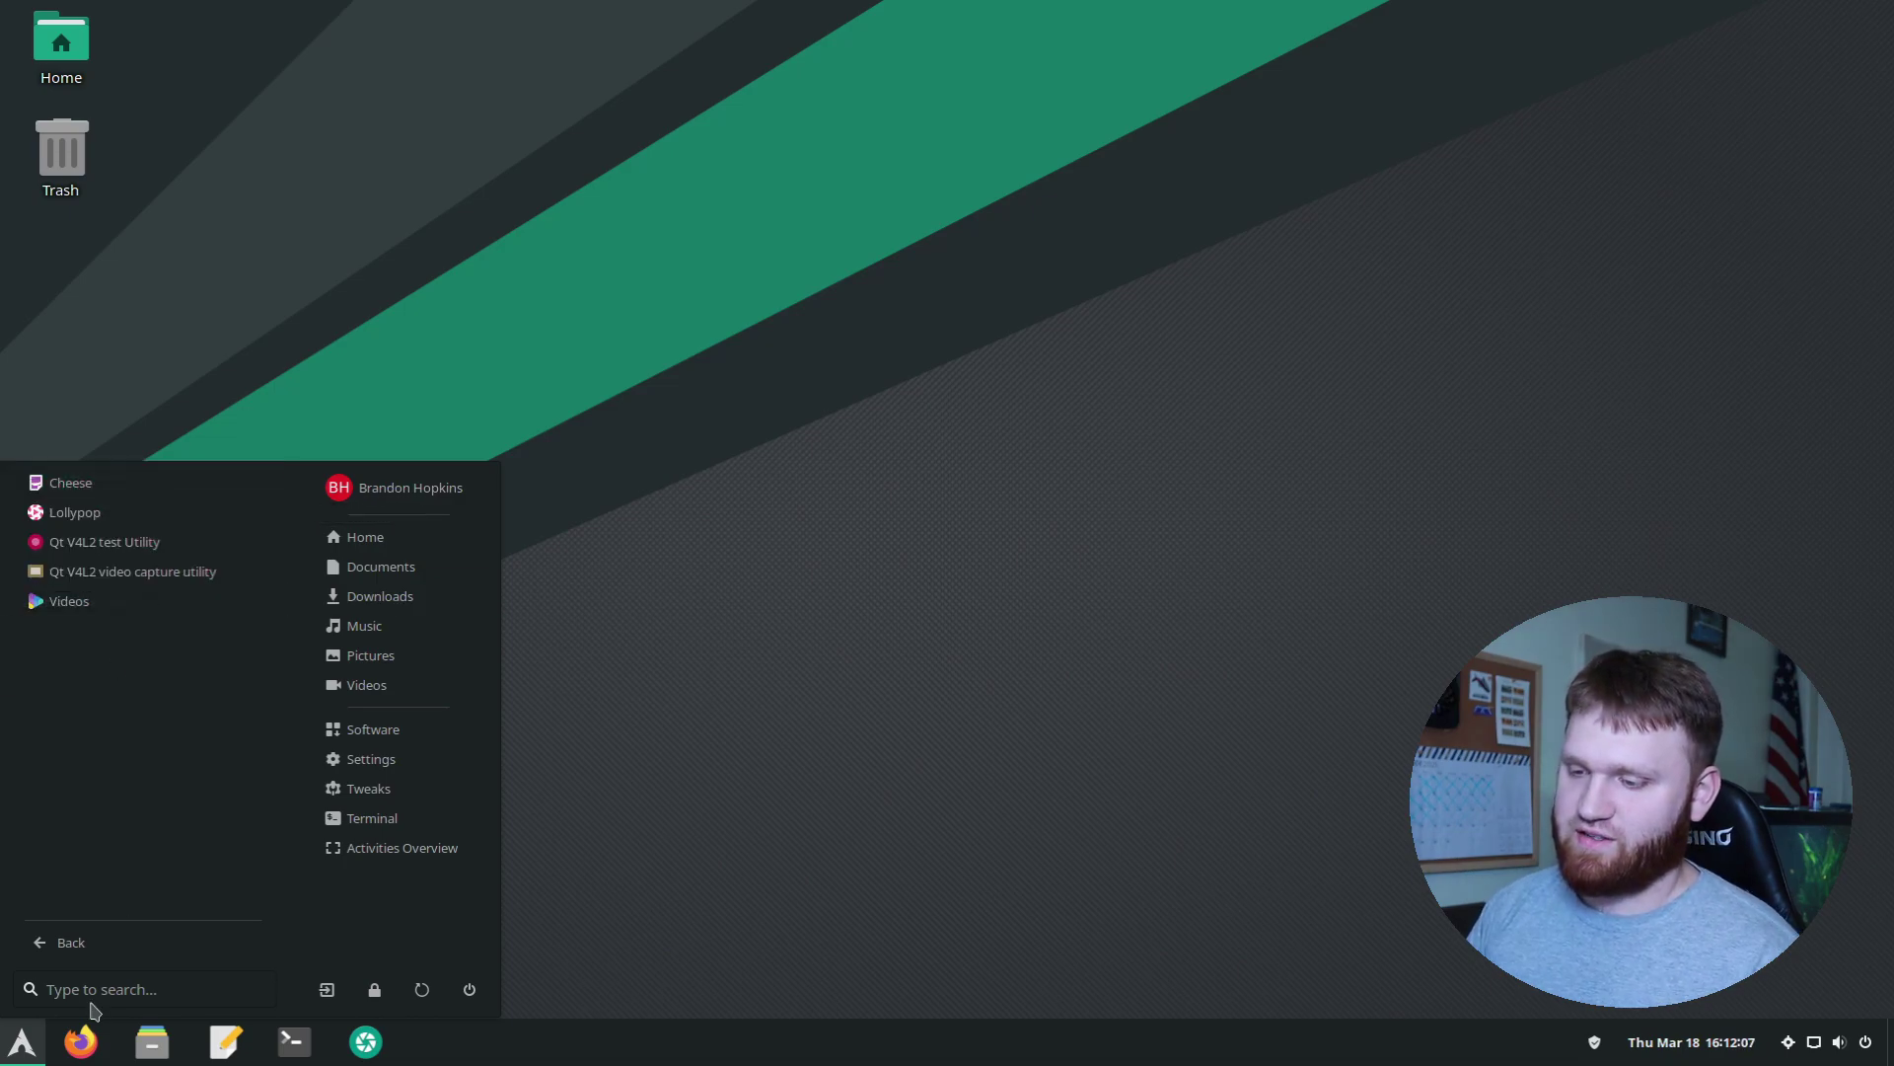
left_click(37, 940)
left_click(165, 780)
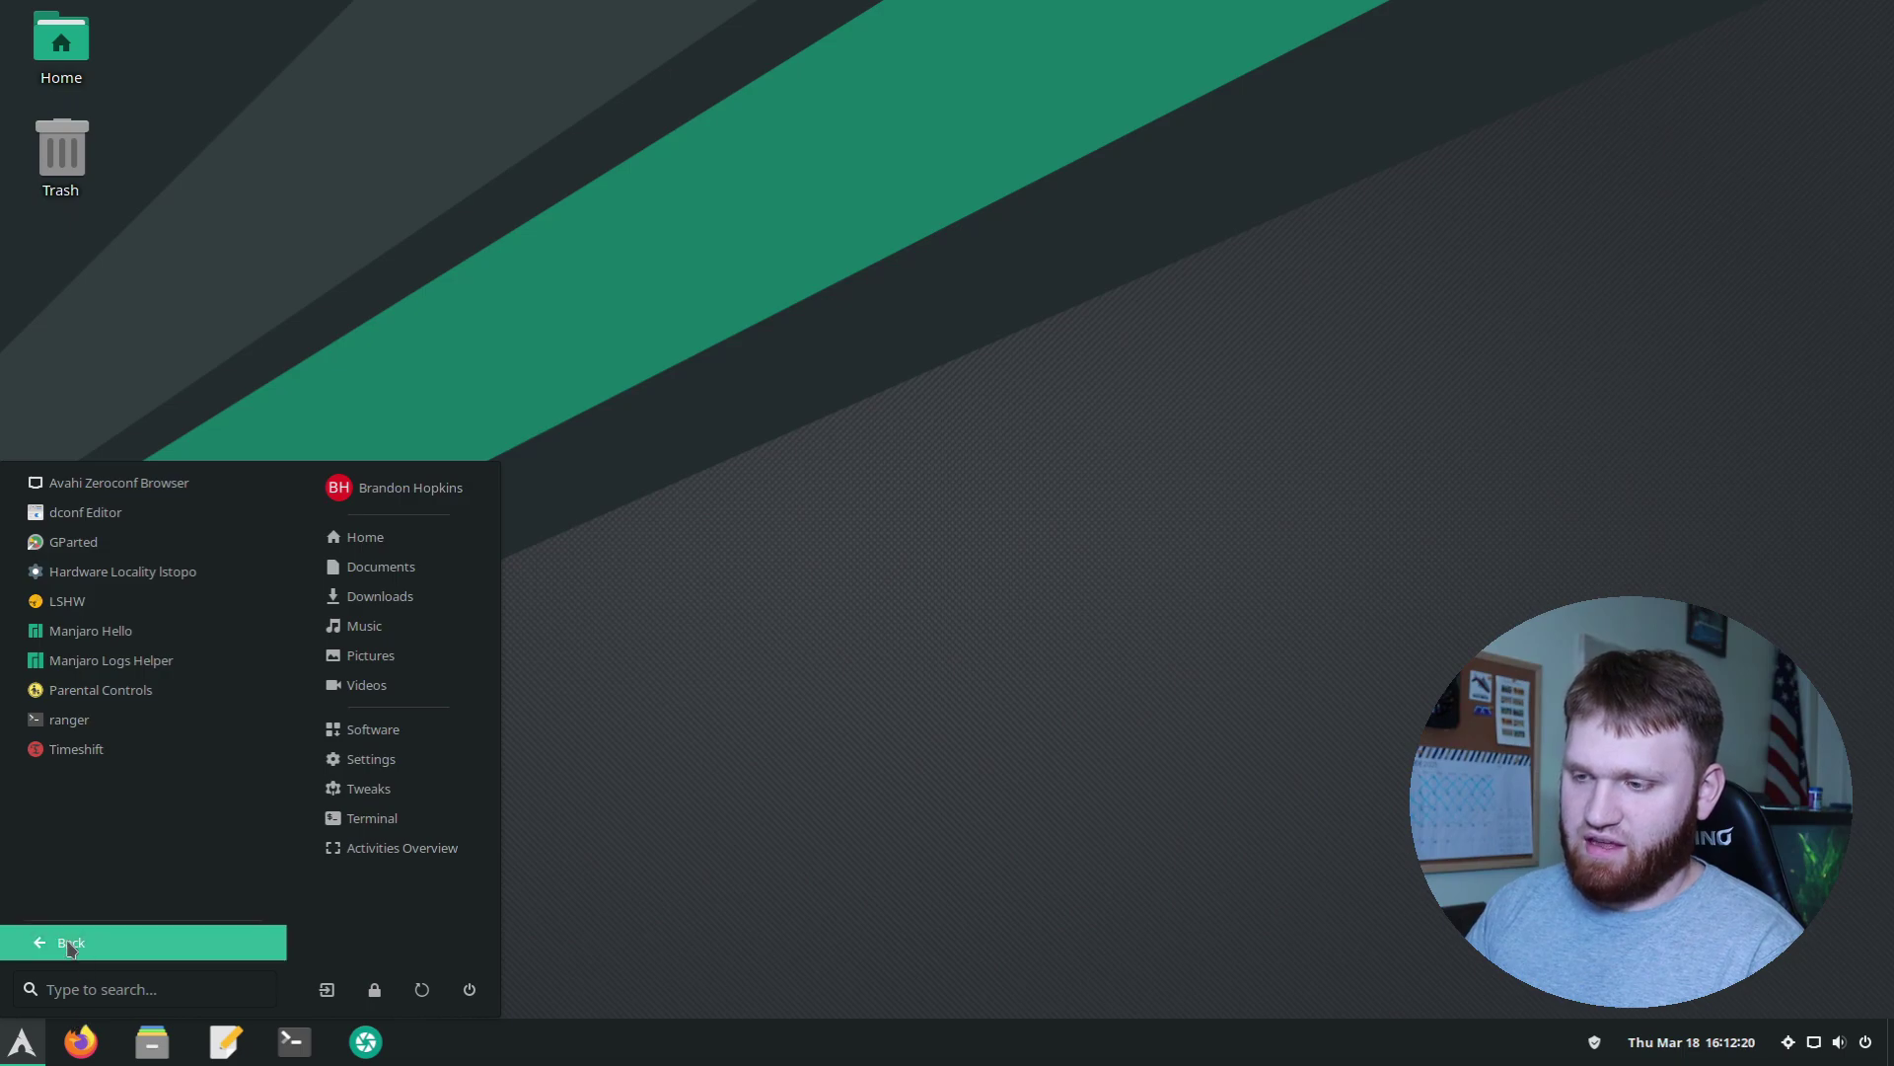
left_click(69, 945)
left_click(116, 850)
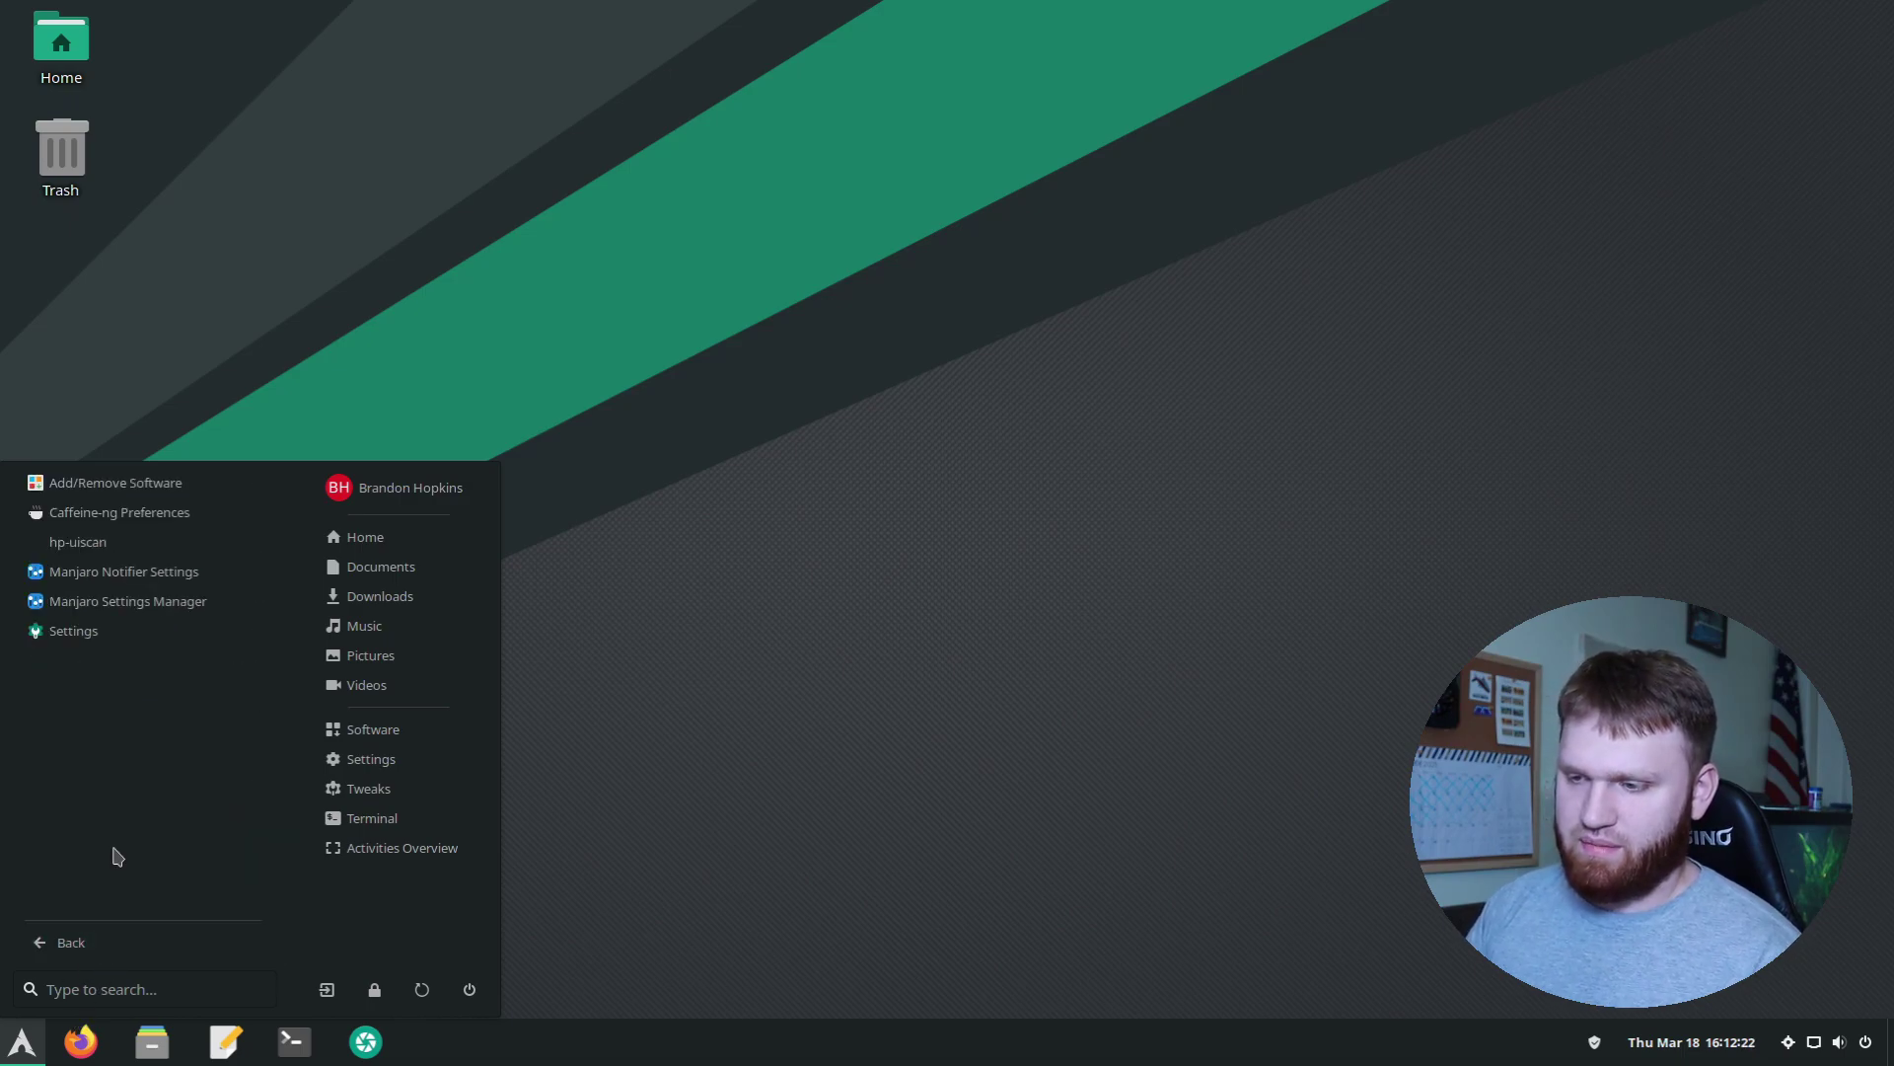
Launch Manjaro Settings Manager, enlarge it to reveal Hardware, and briefly open a terminal
left_click(148, 601)
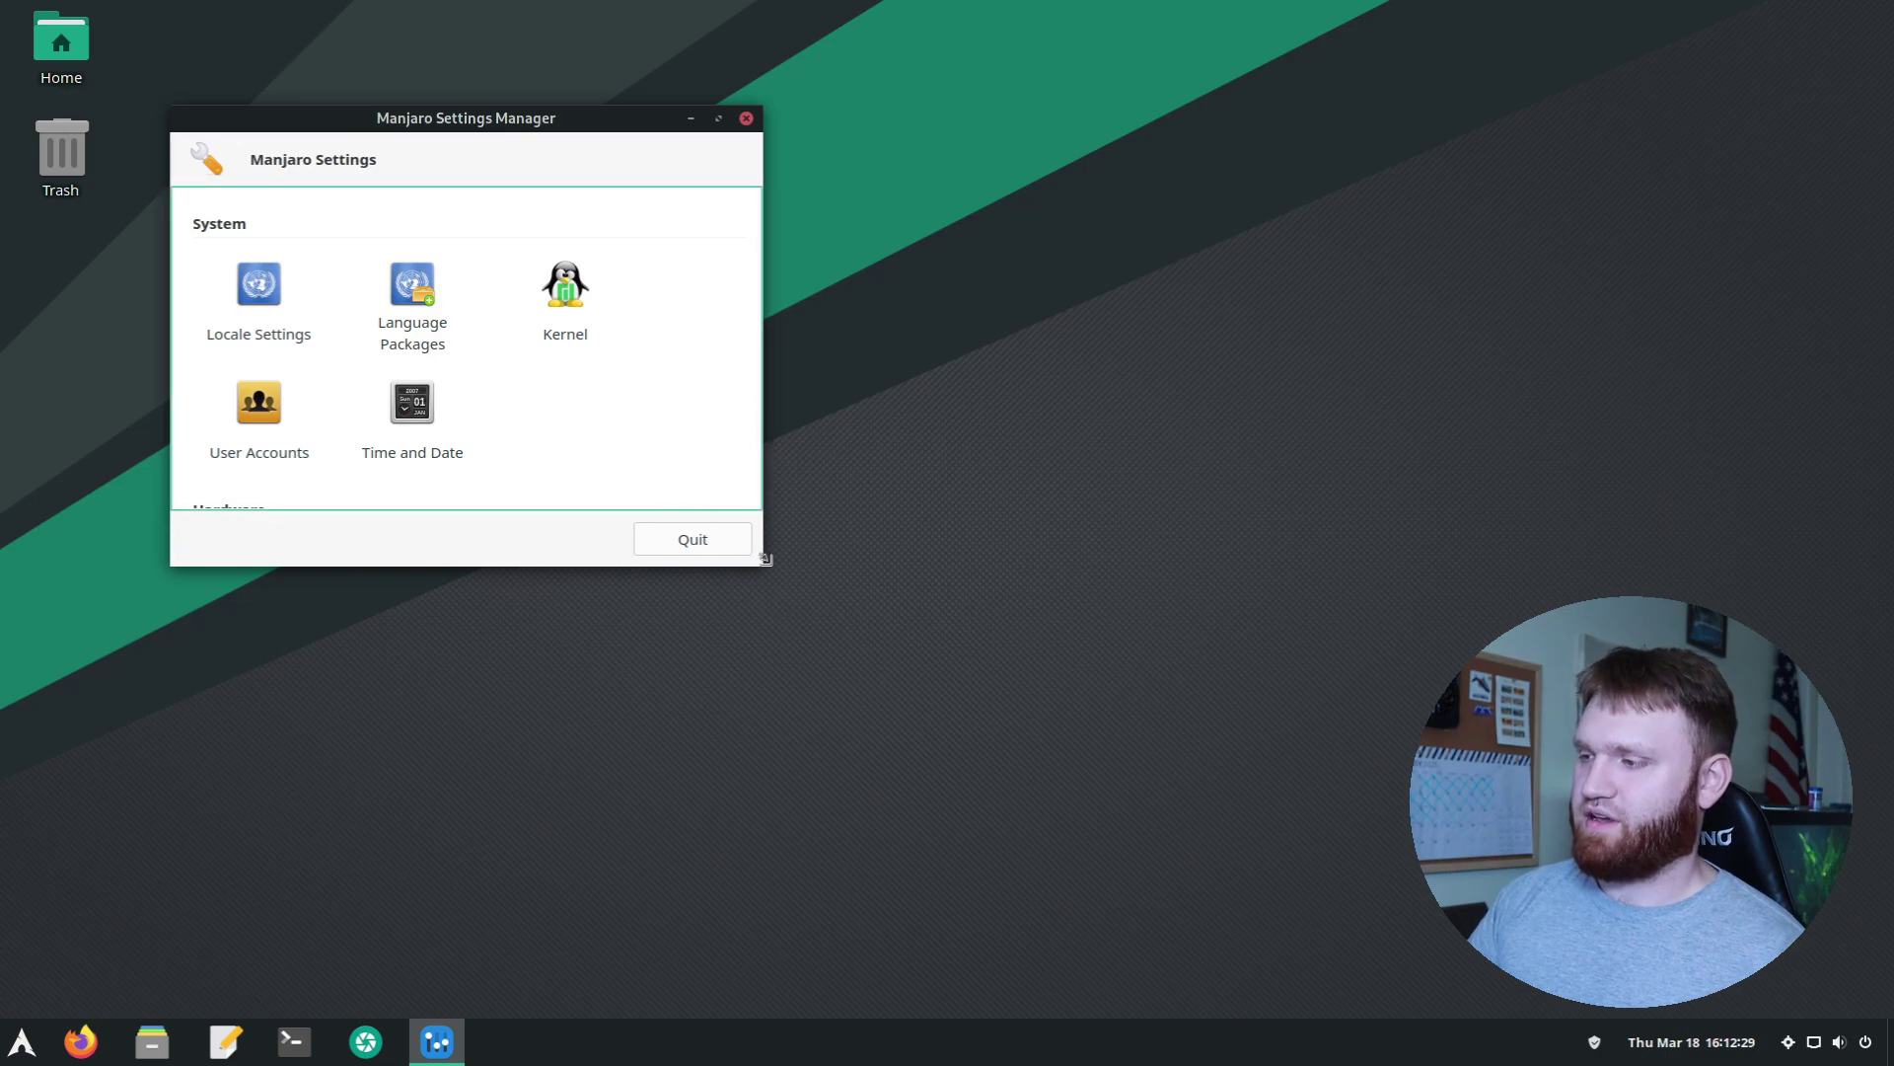
left_click_drag(766, 559, 785, 821)
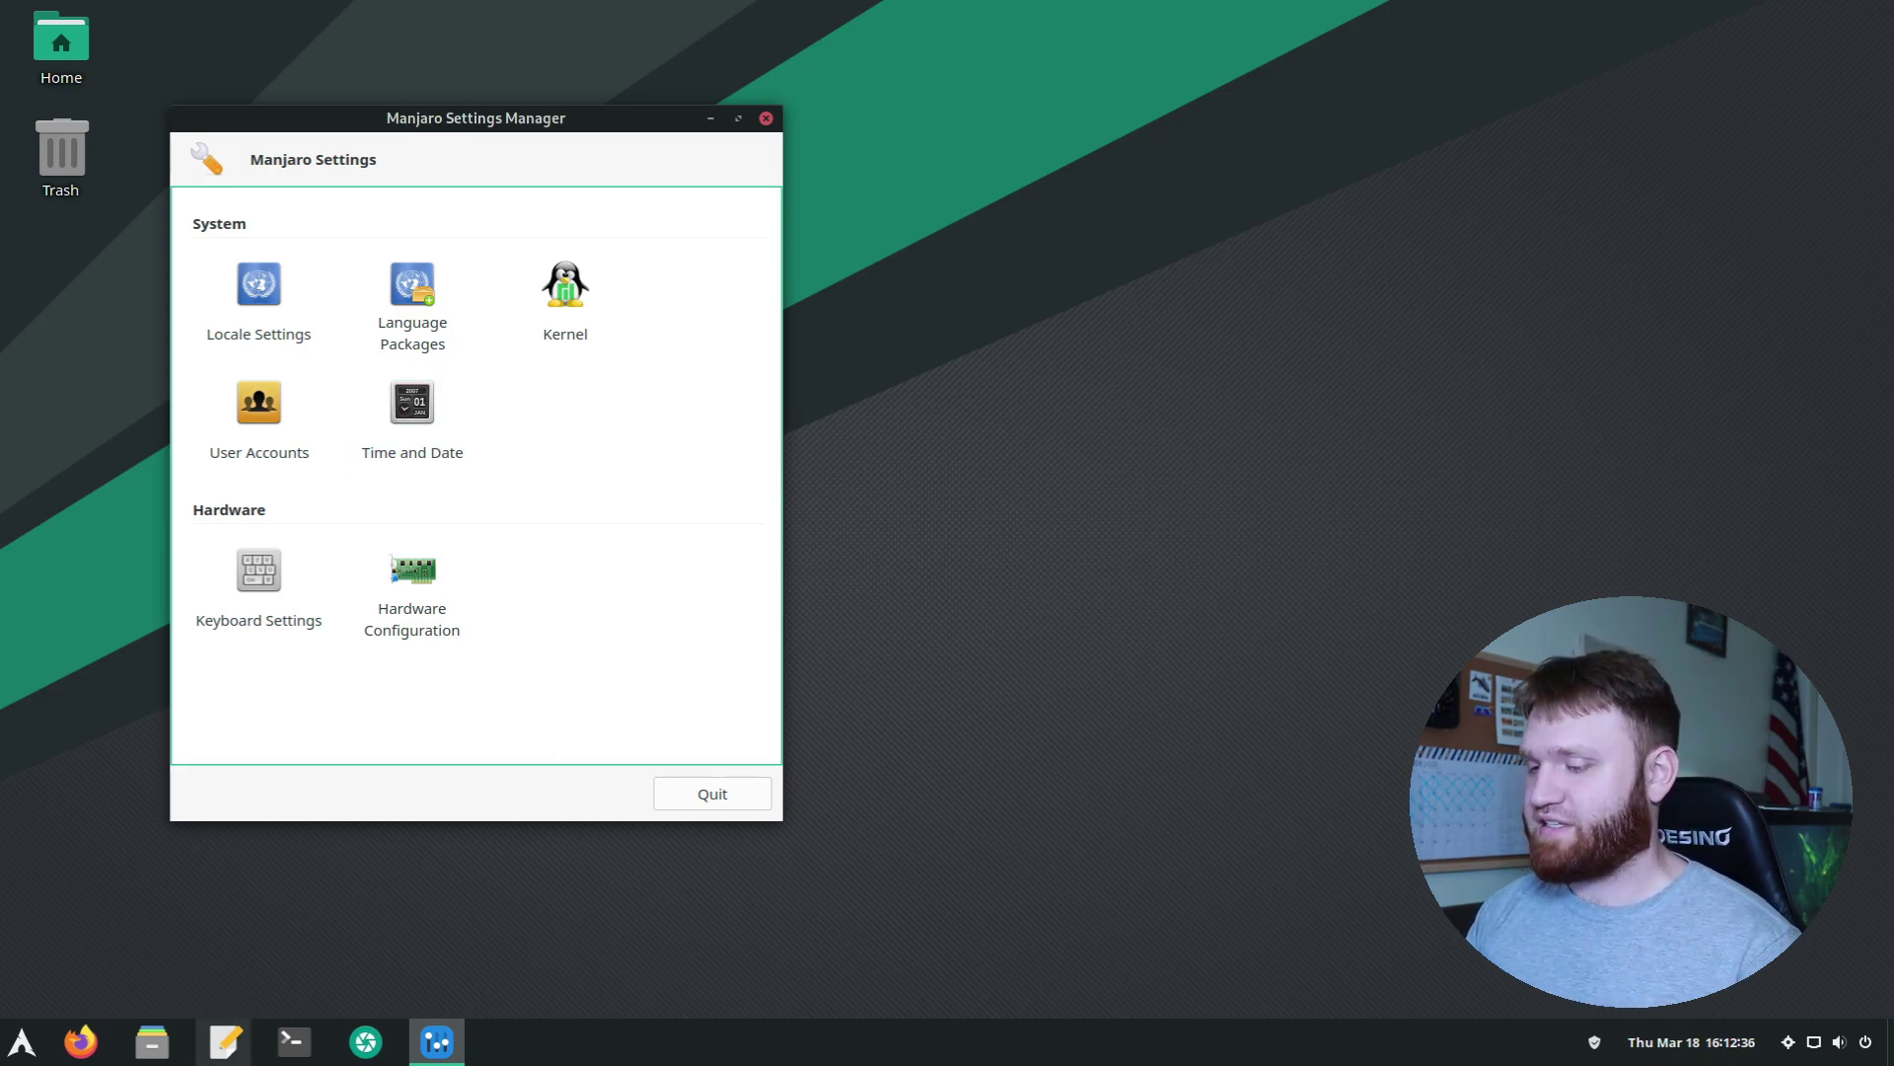
left_click(294, 1041)
left_click_drag(1047, 138, 811, 314)
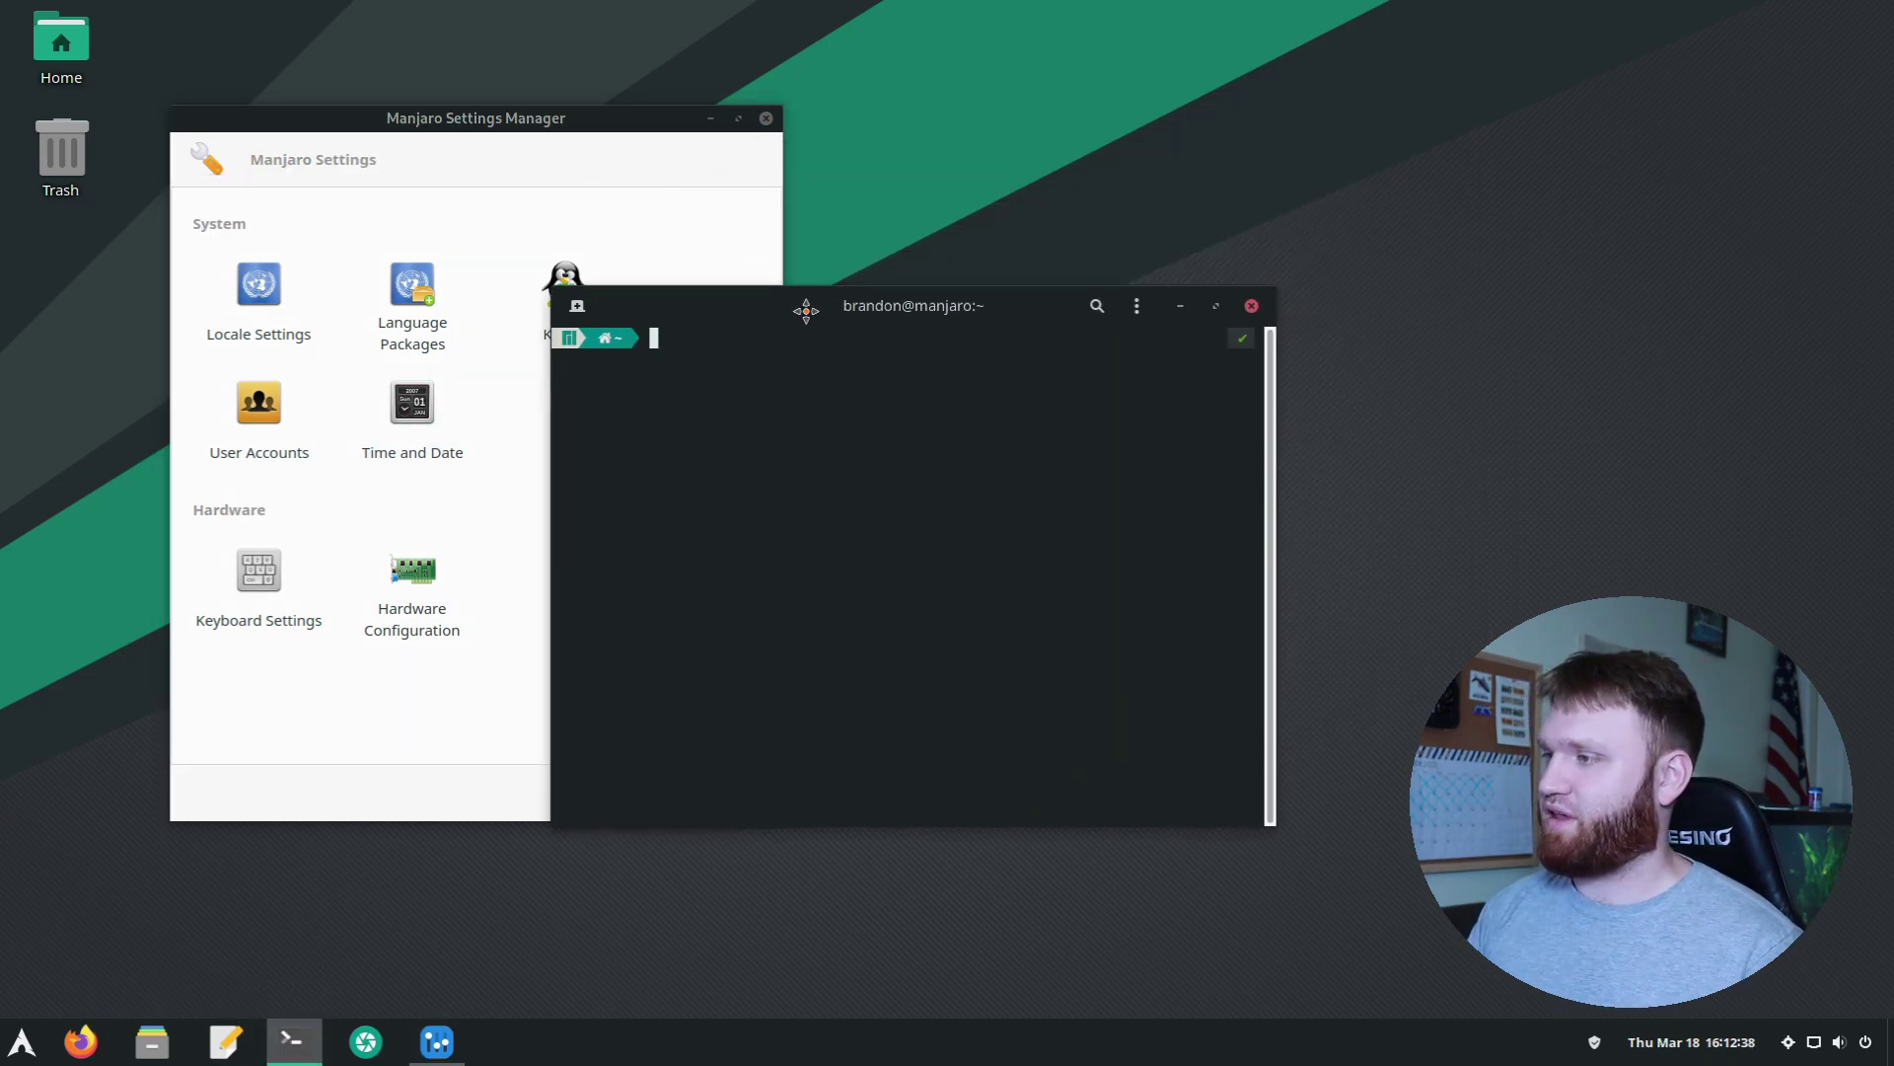
left_click(1249, 304)
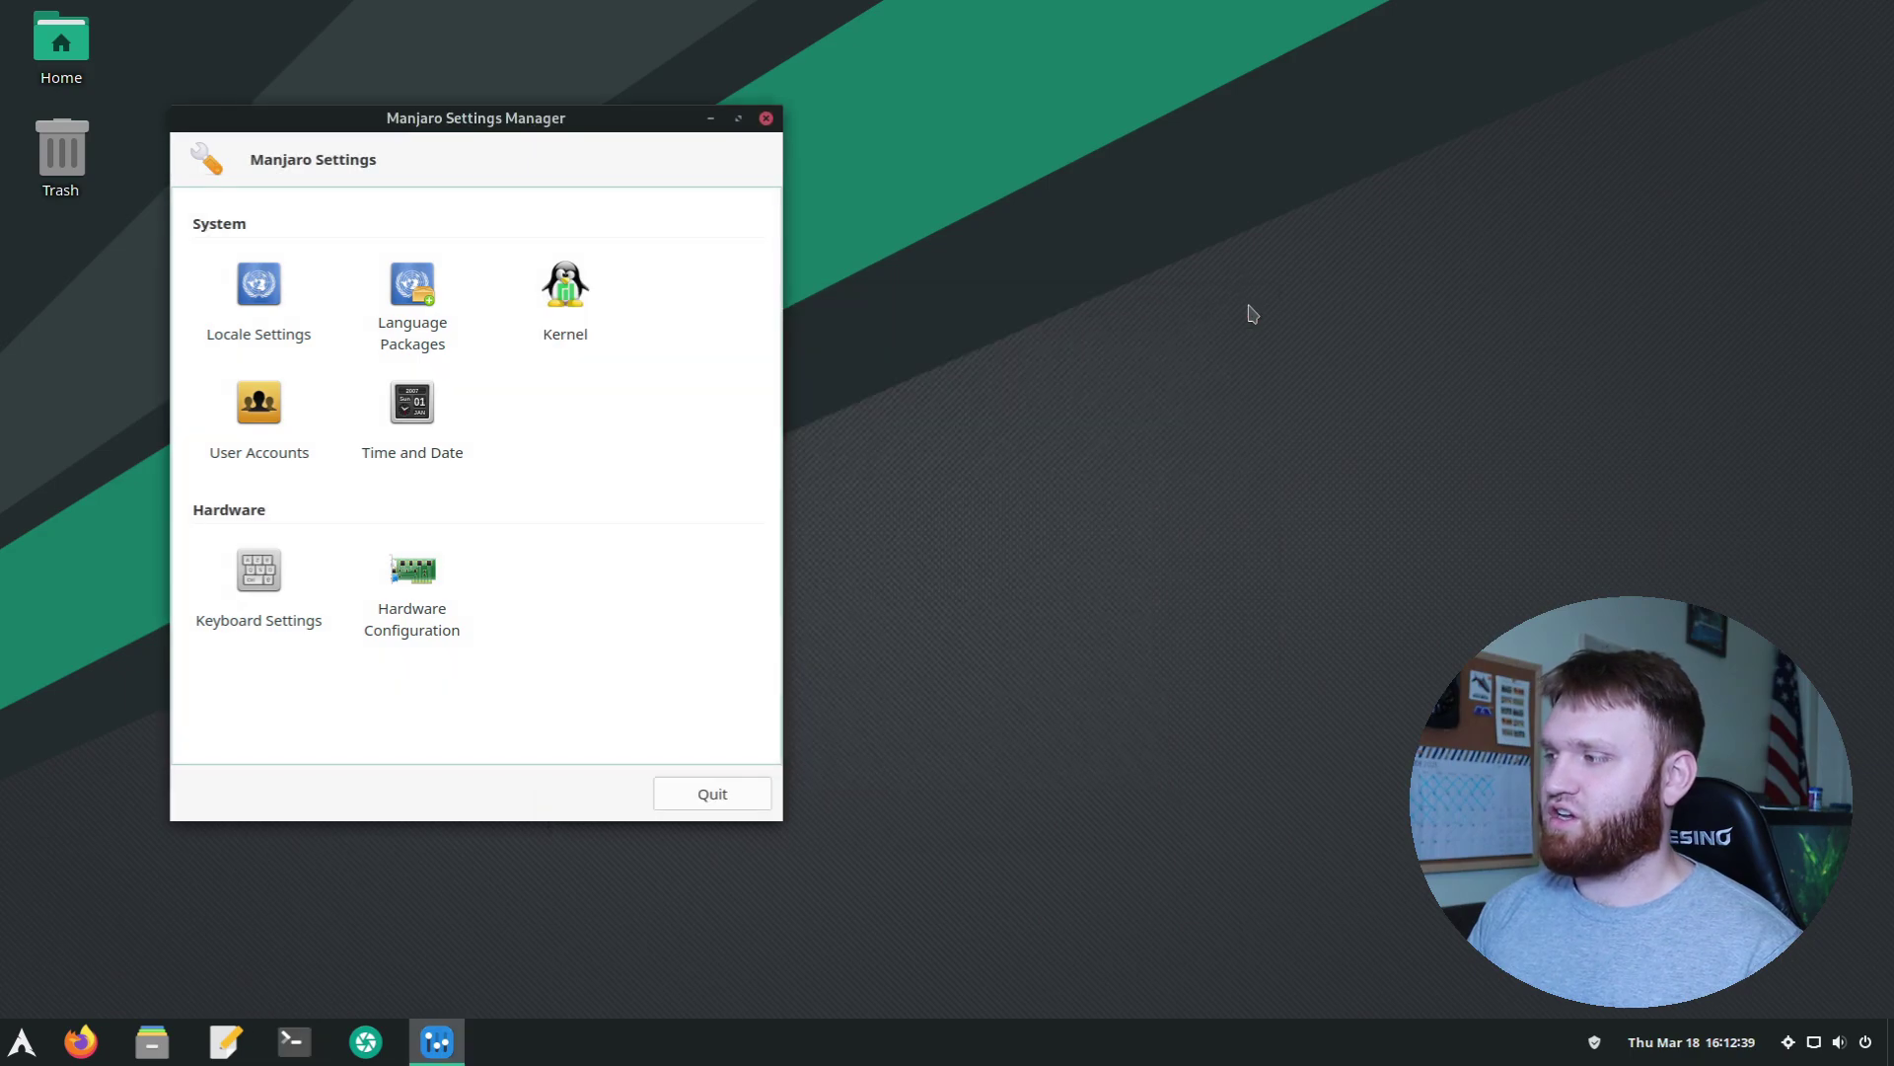
Open Locale Settings to view the English (United States) locale, then close the manager
left_click(263, 314)
double_click(234, 328)
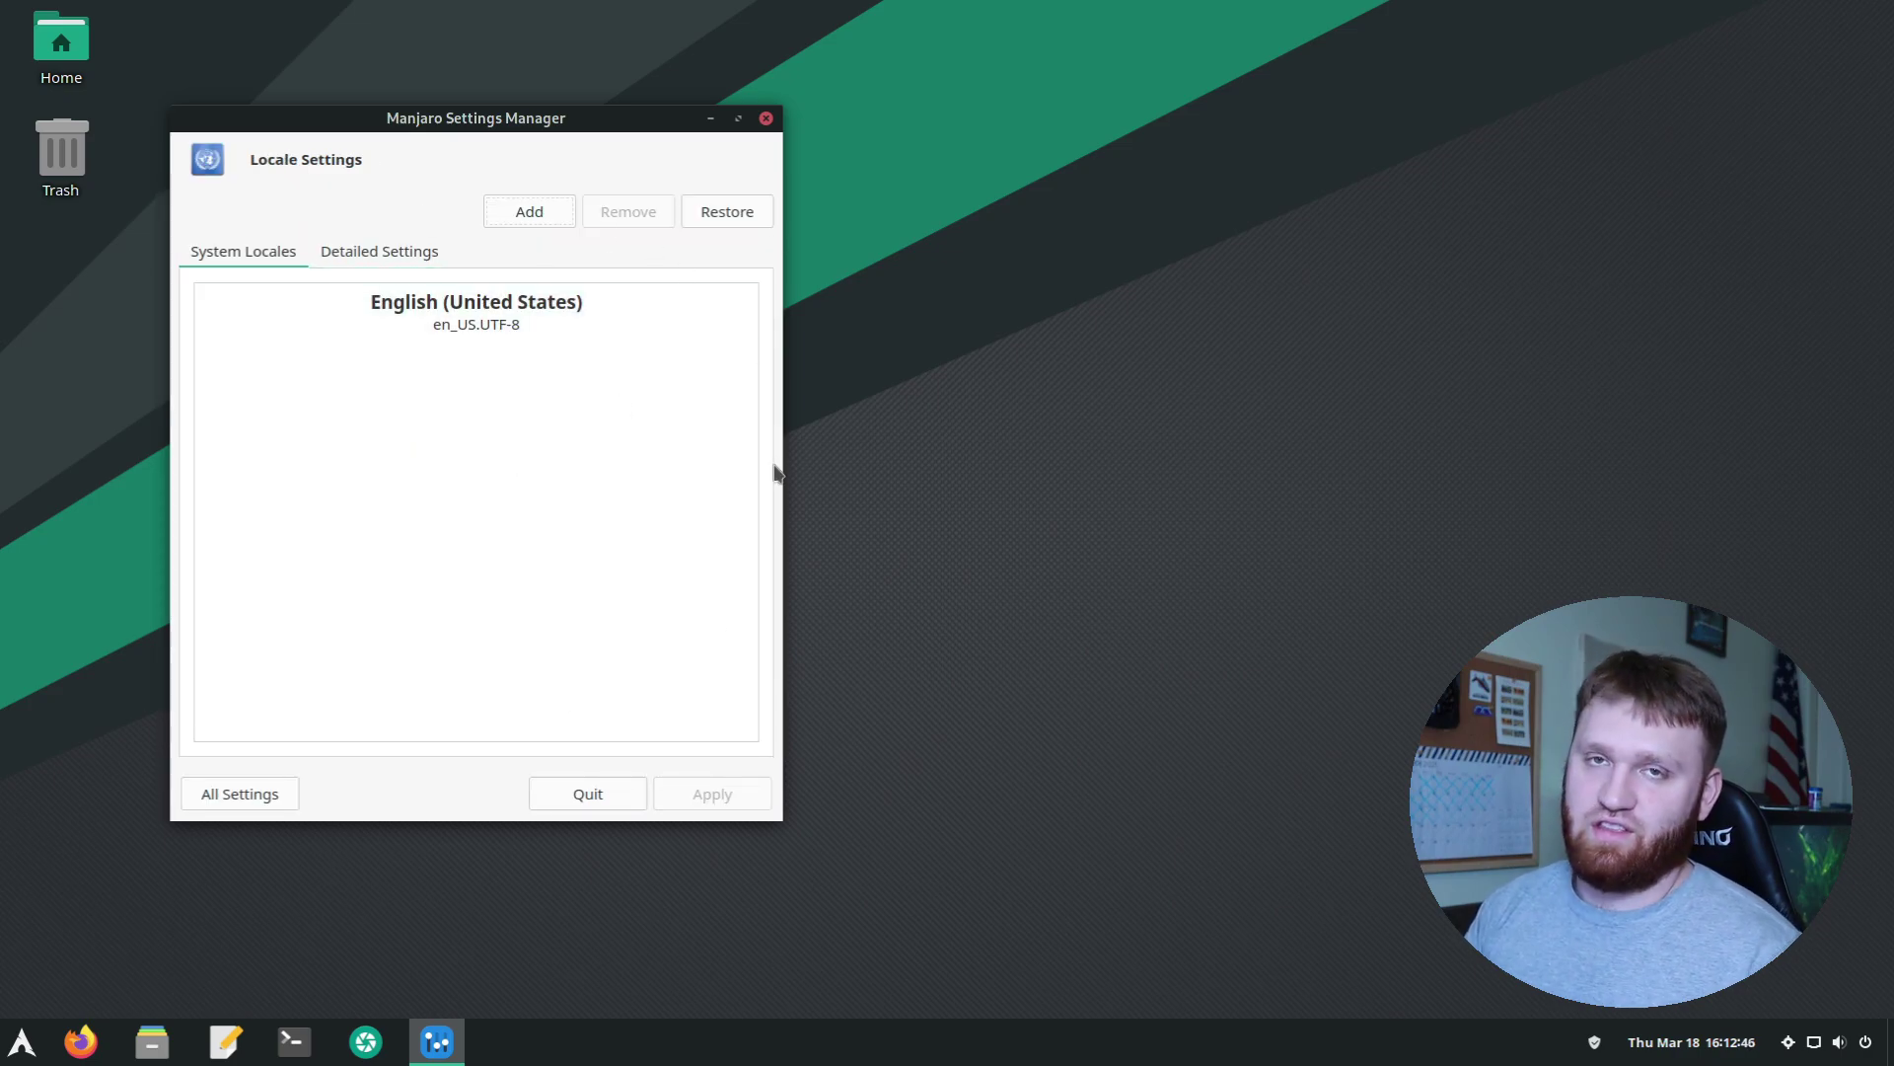
left_click(766, 119)
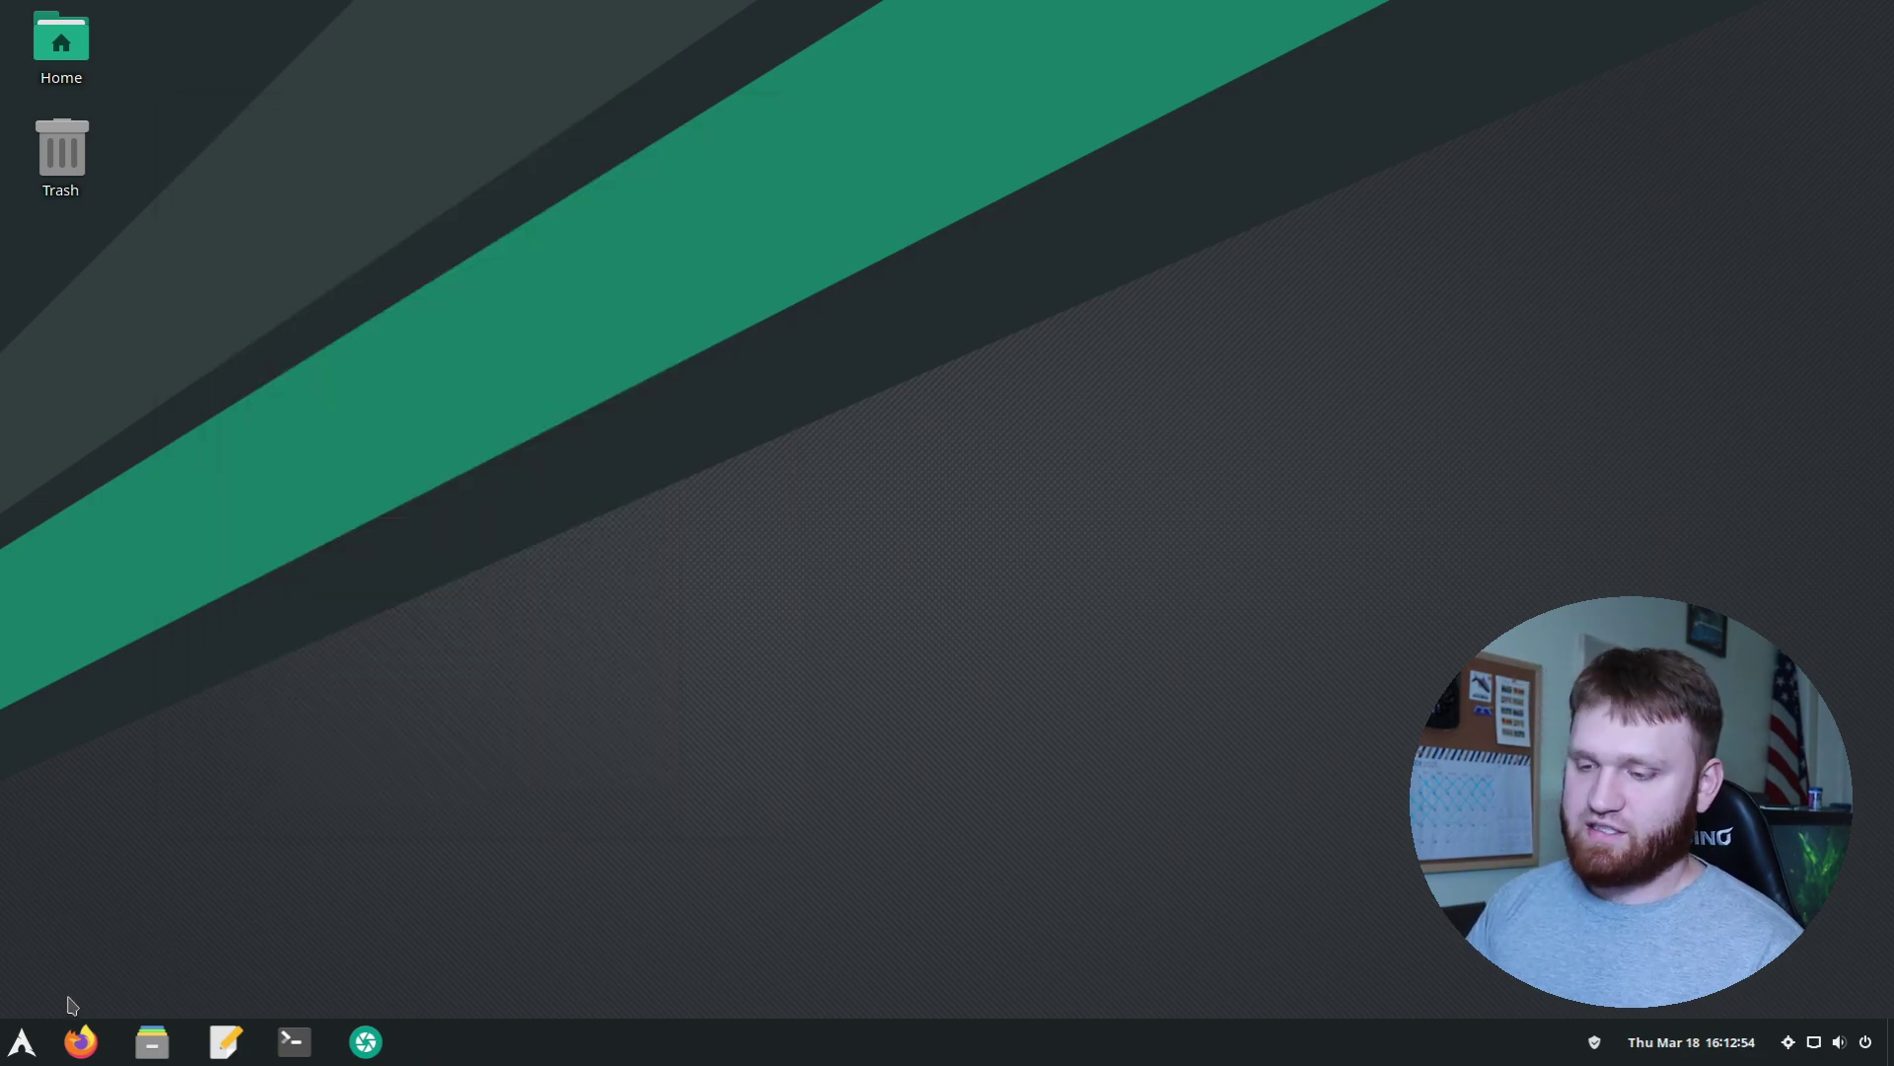
Launch Terminal from an ArcMenu search for 'ter', then move and enlarge its window
left_click(30, 1040)
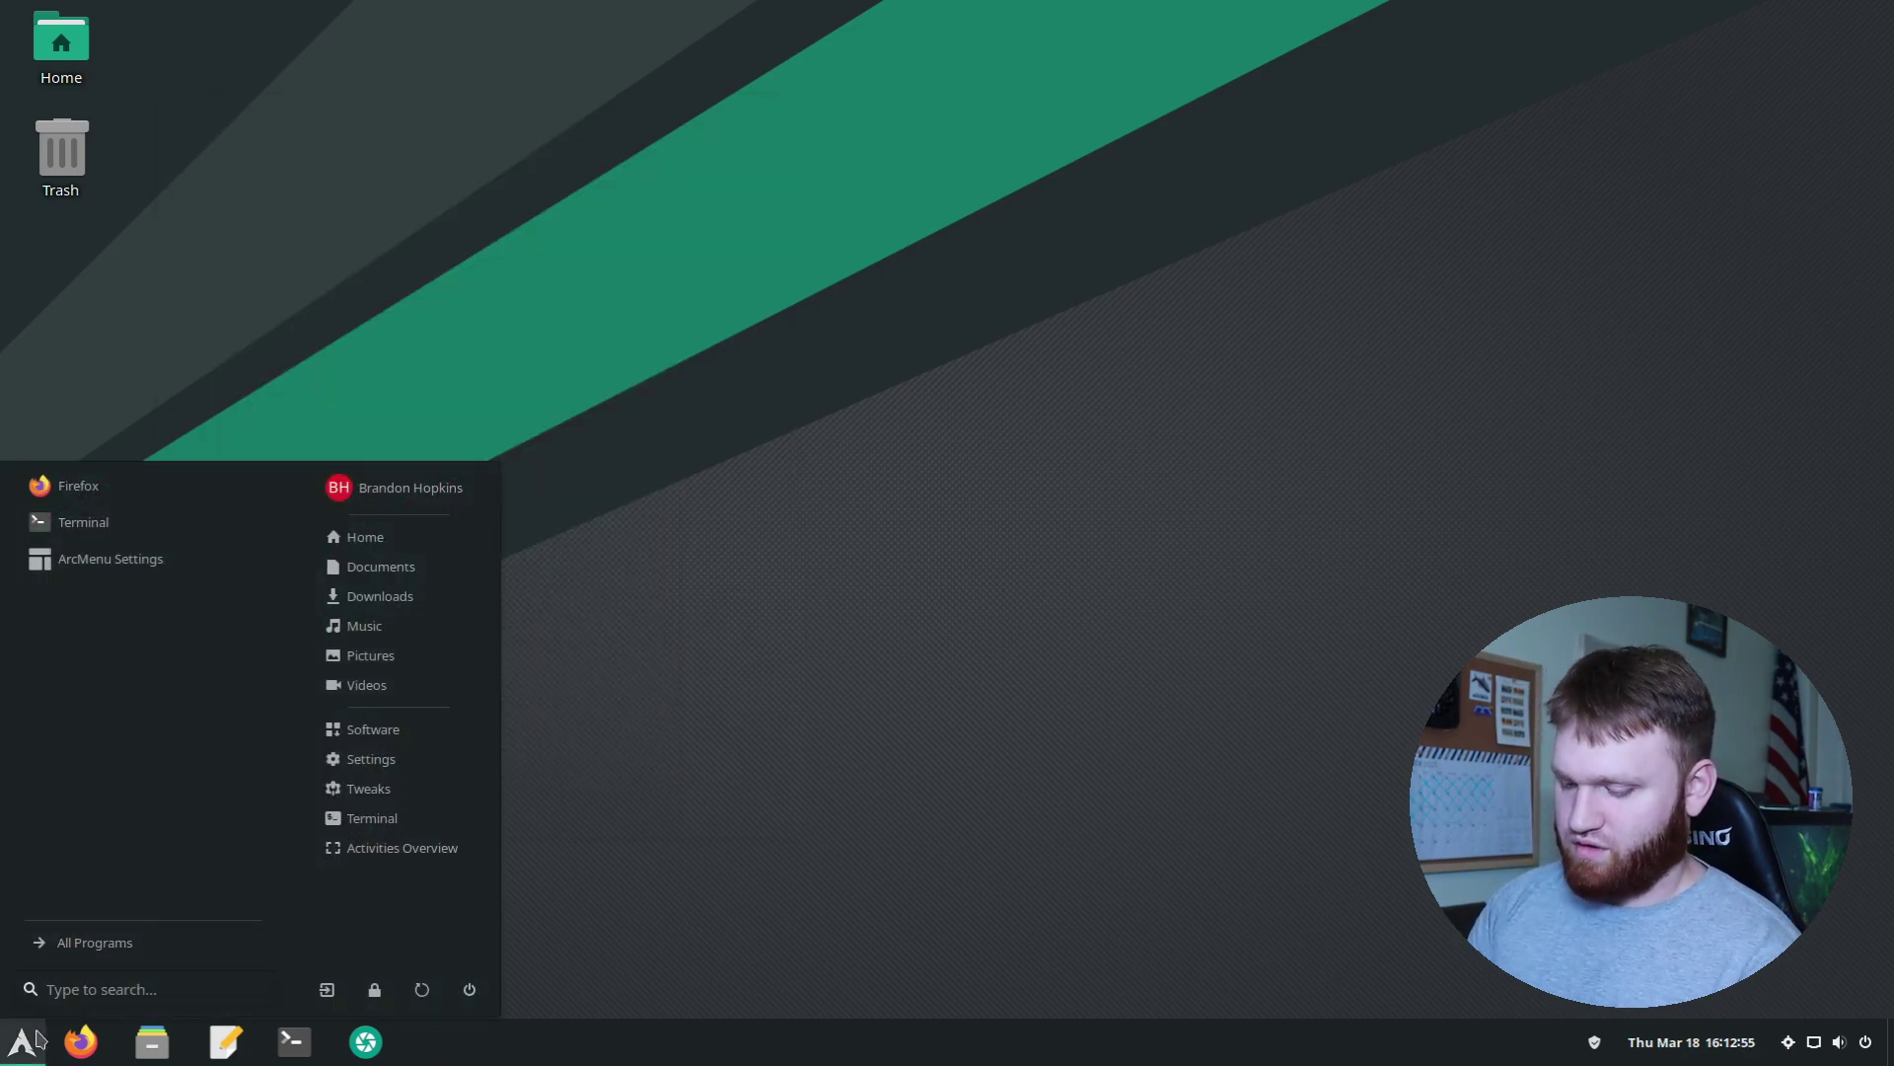
type("ter")
key("Return")
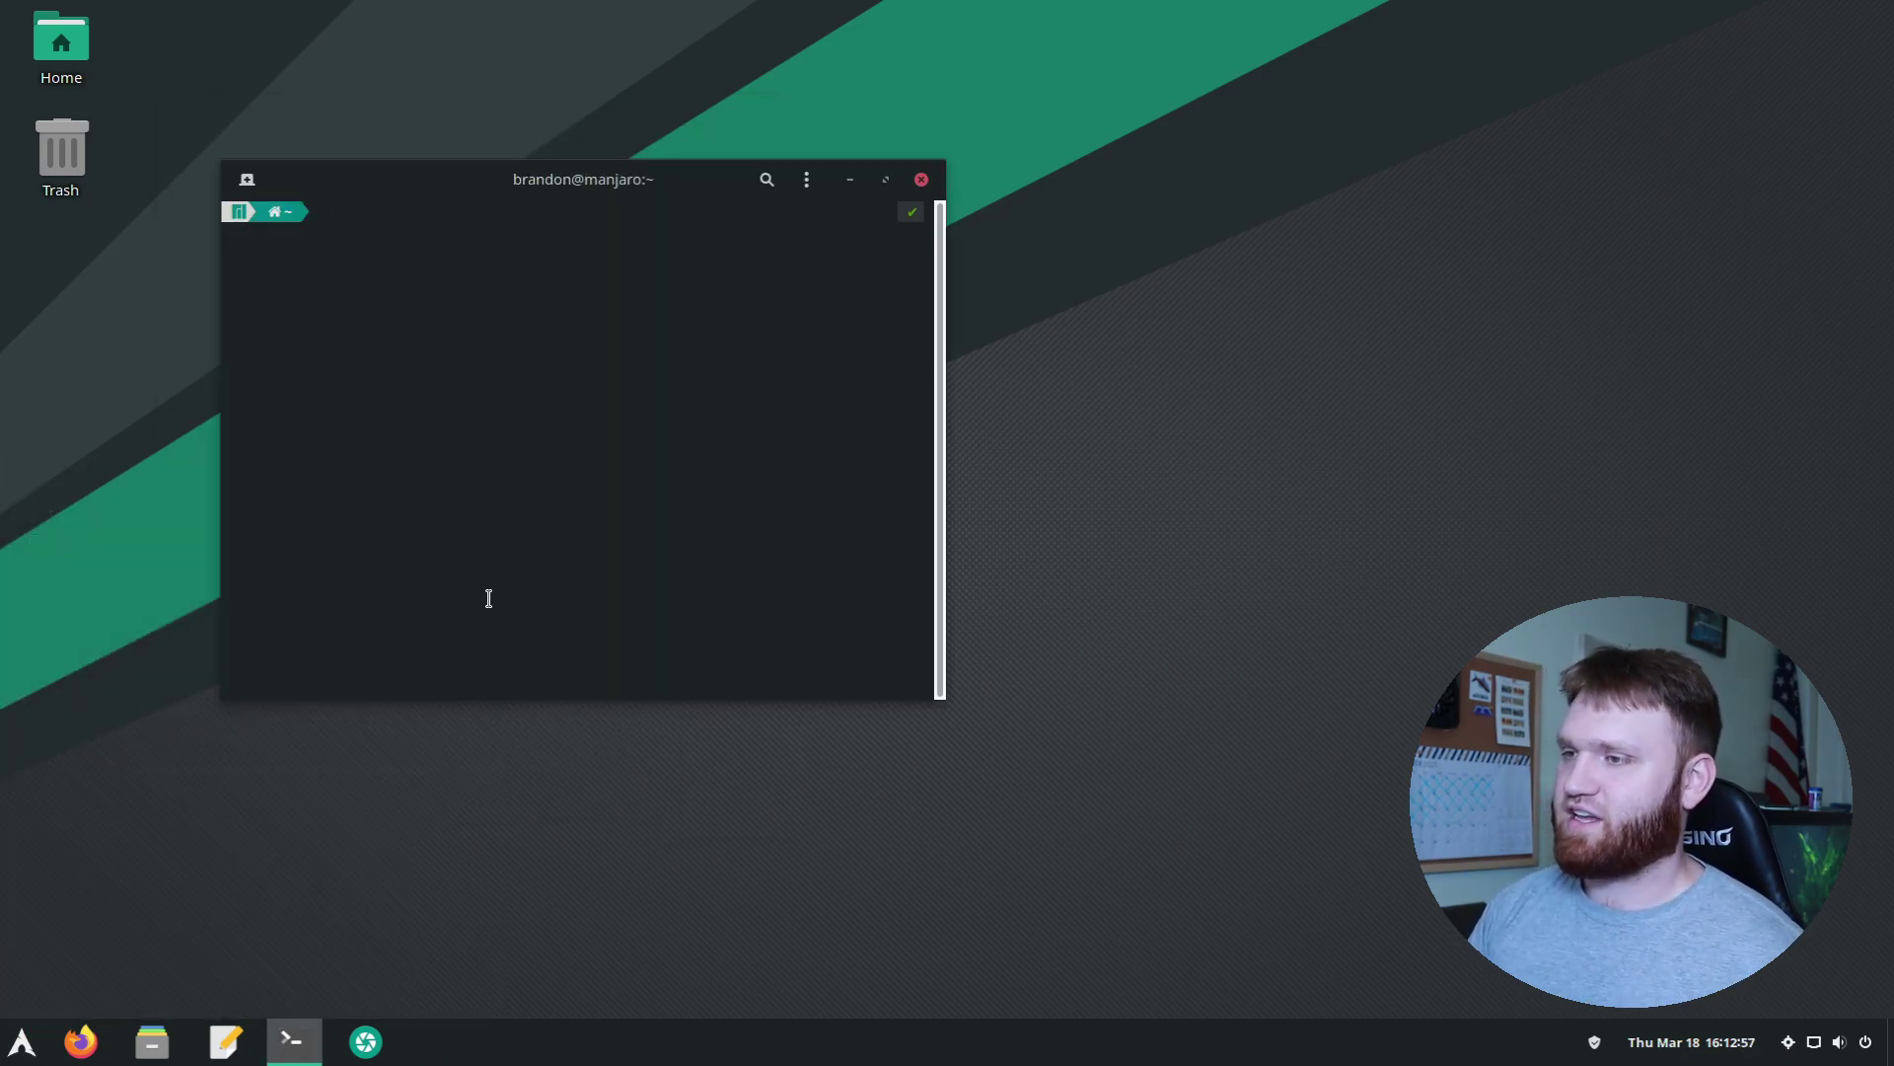
left_click_drag(601, 174, 506, 129)
left_click_drag(881, 677, 973, 780)
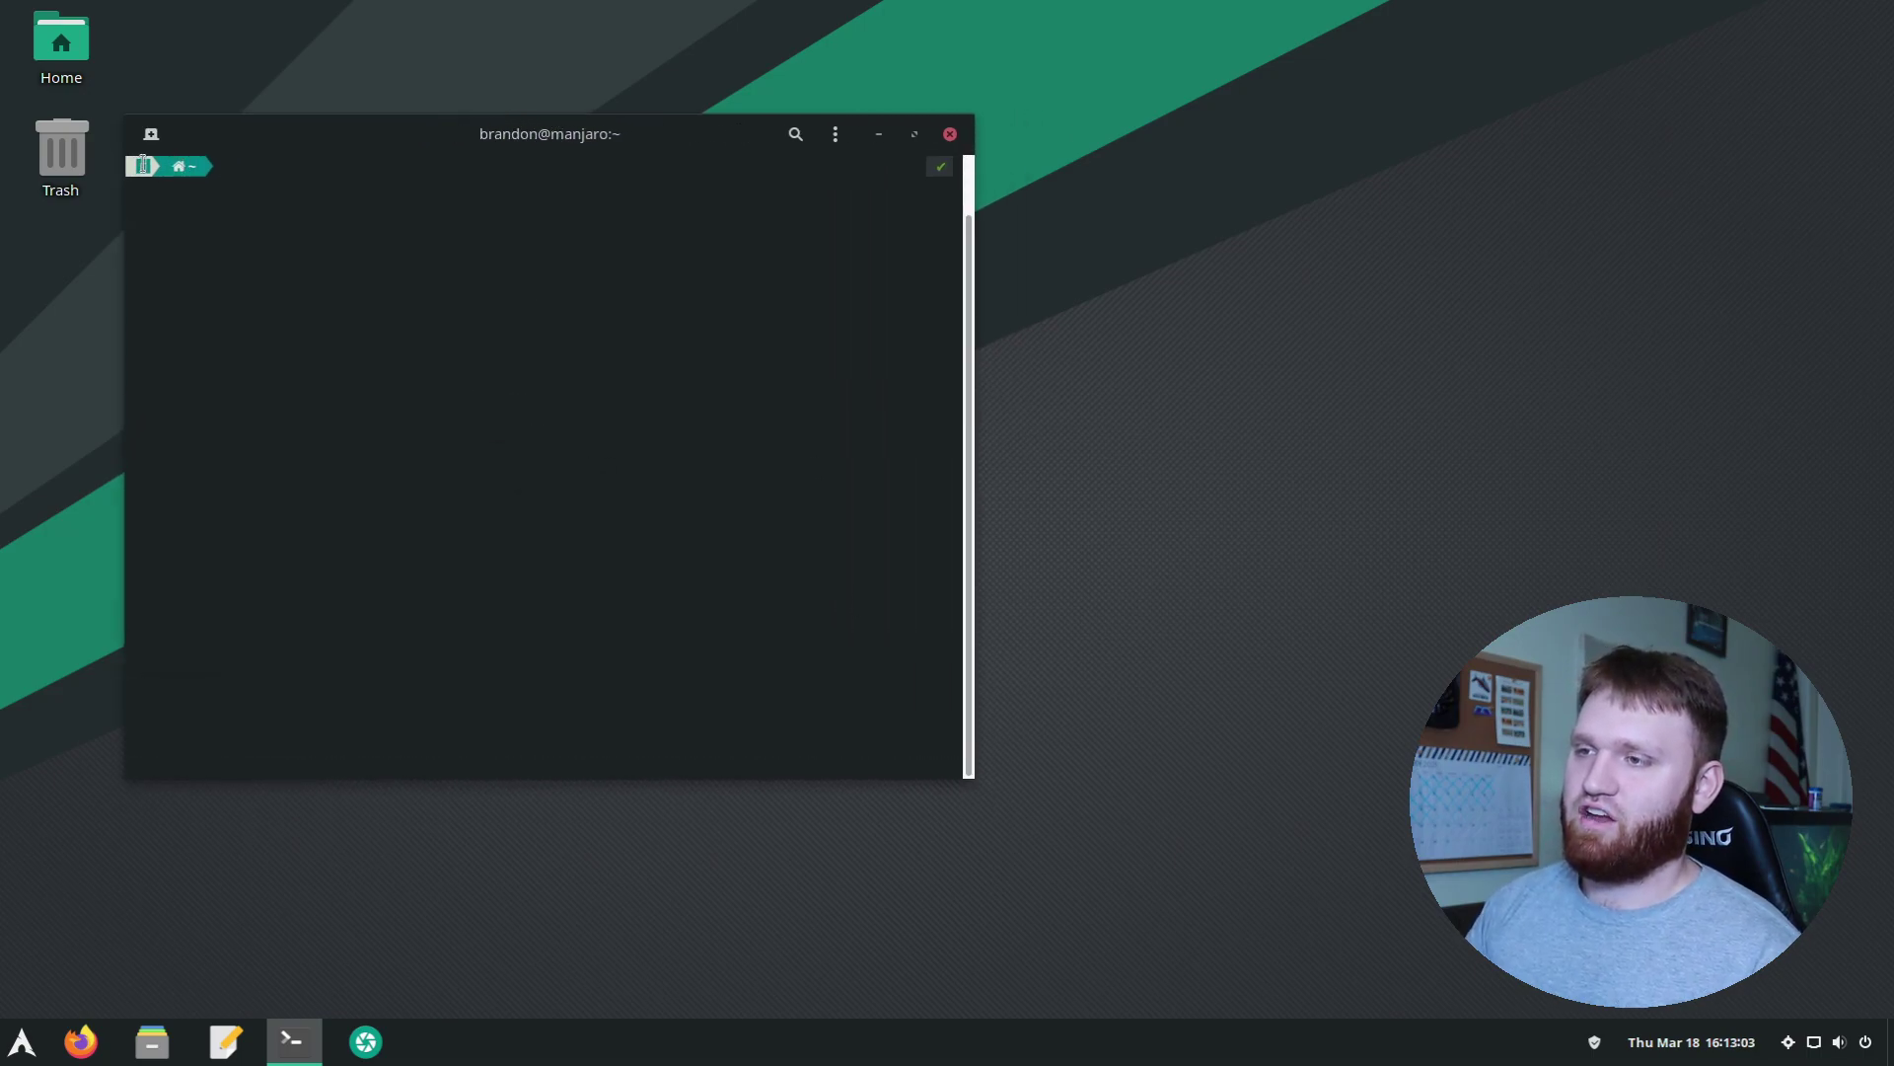
Change to the root directory with cd /
left_click_drag(145, 166, 199, 166)
left_click(230, 165)
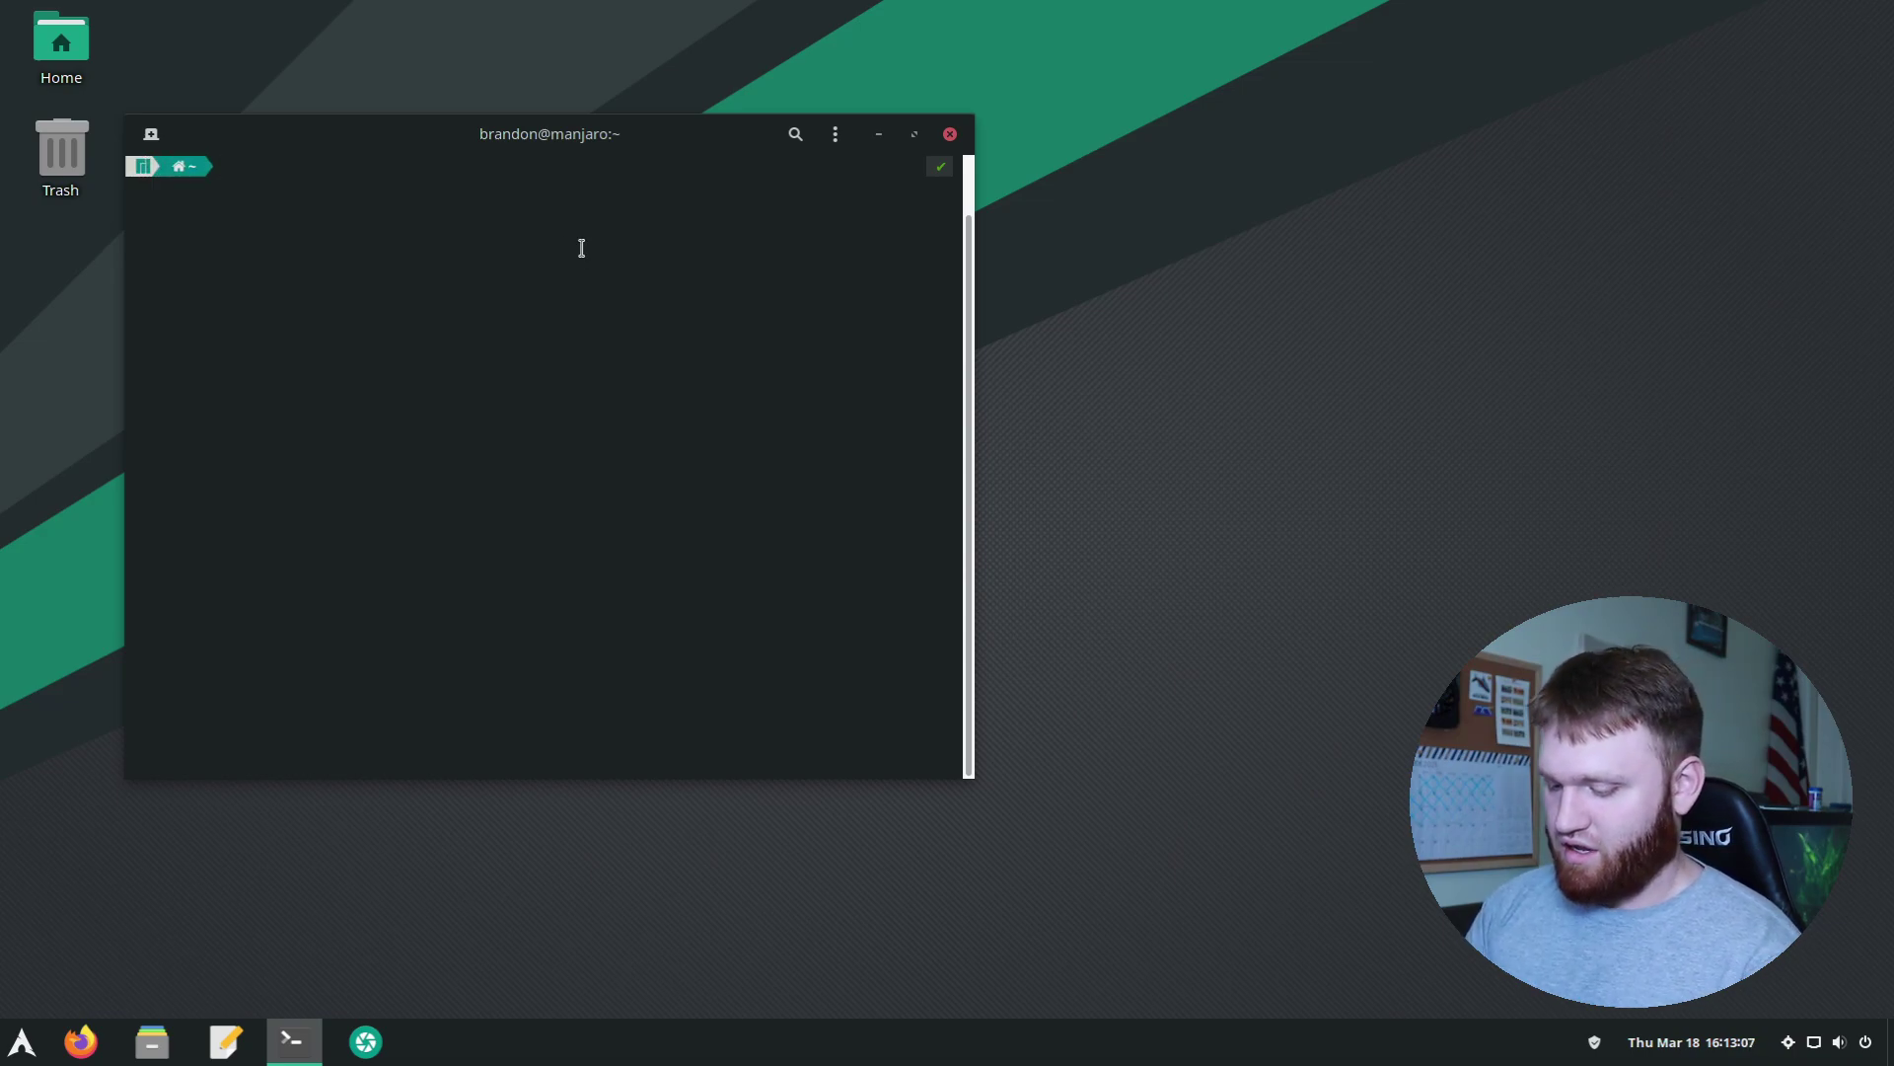
type("cd /")
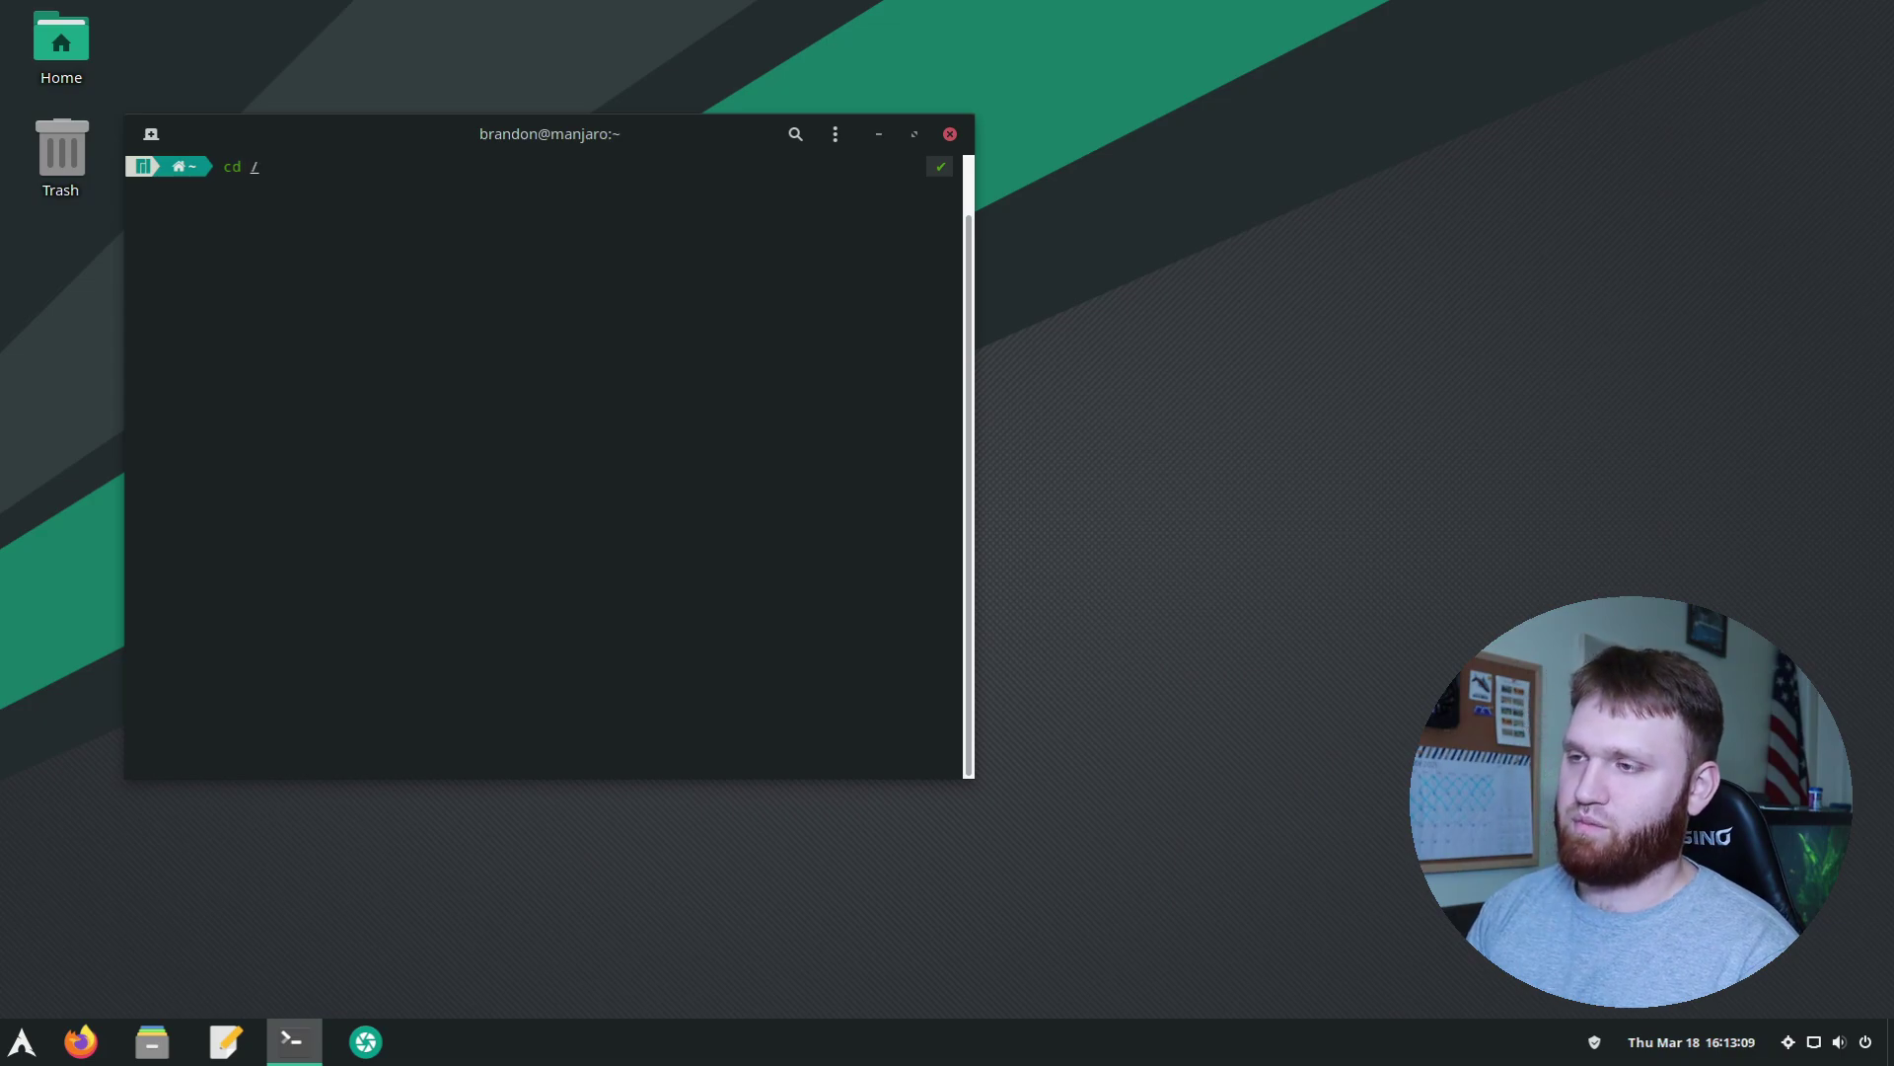
key("Return")
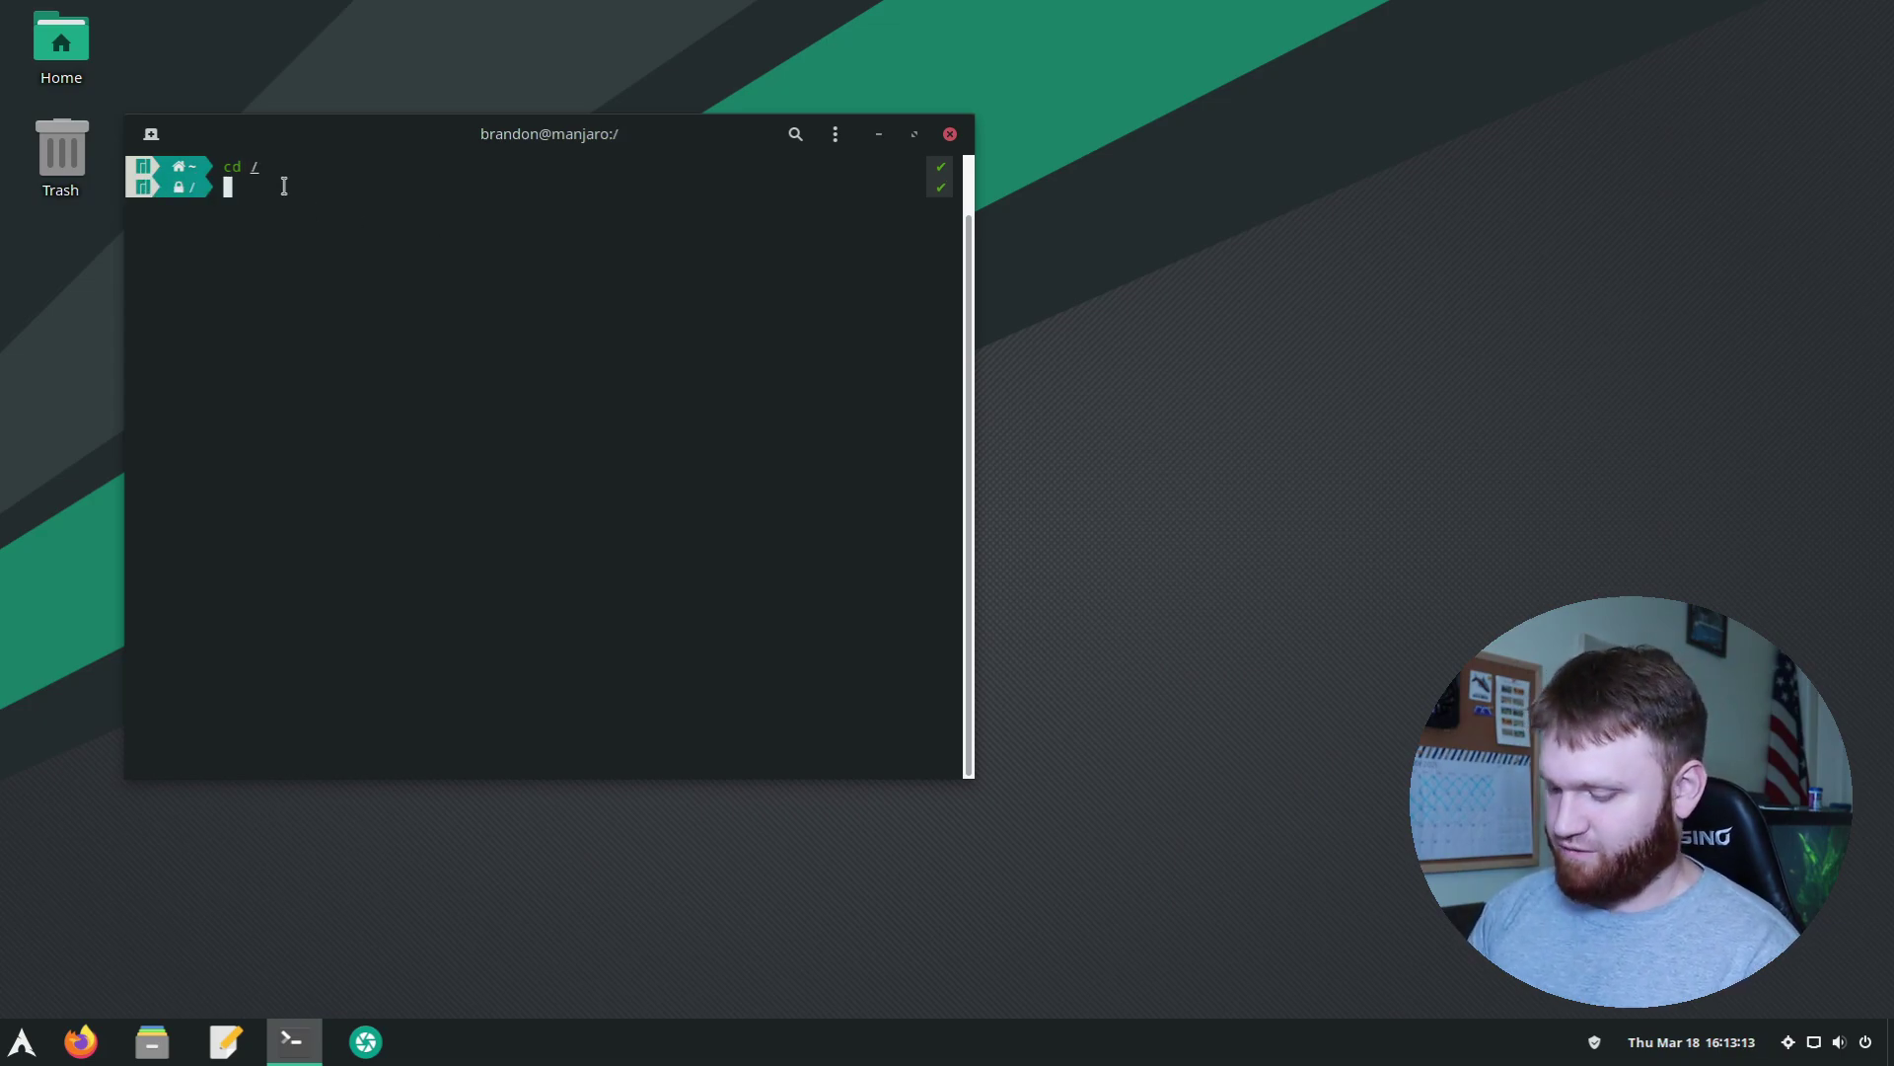
Change into the /home directory with cd /home
type("cd /")
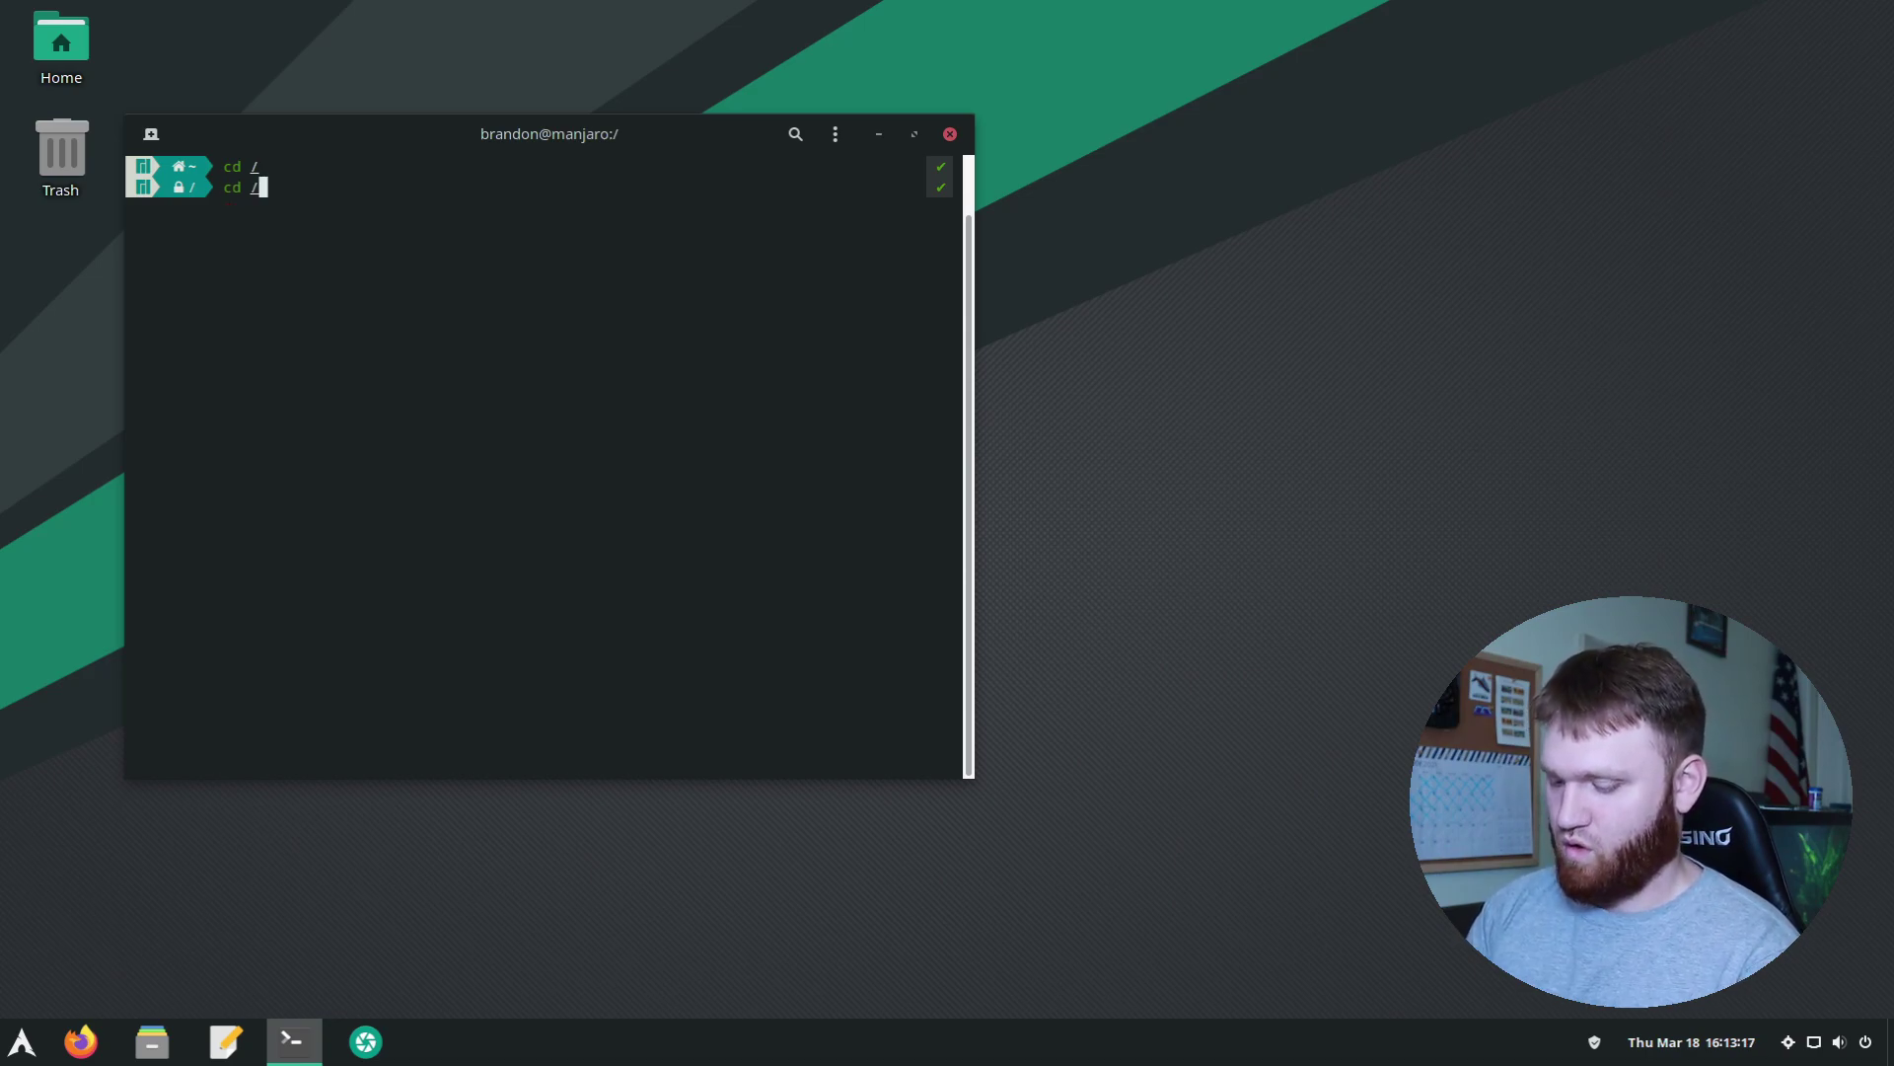
key("BackSpace")
key("BackSpace")
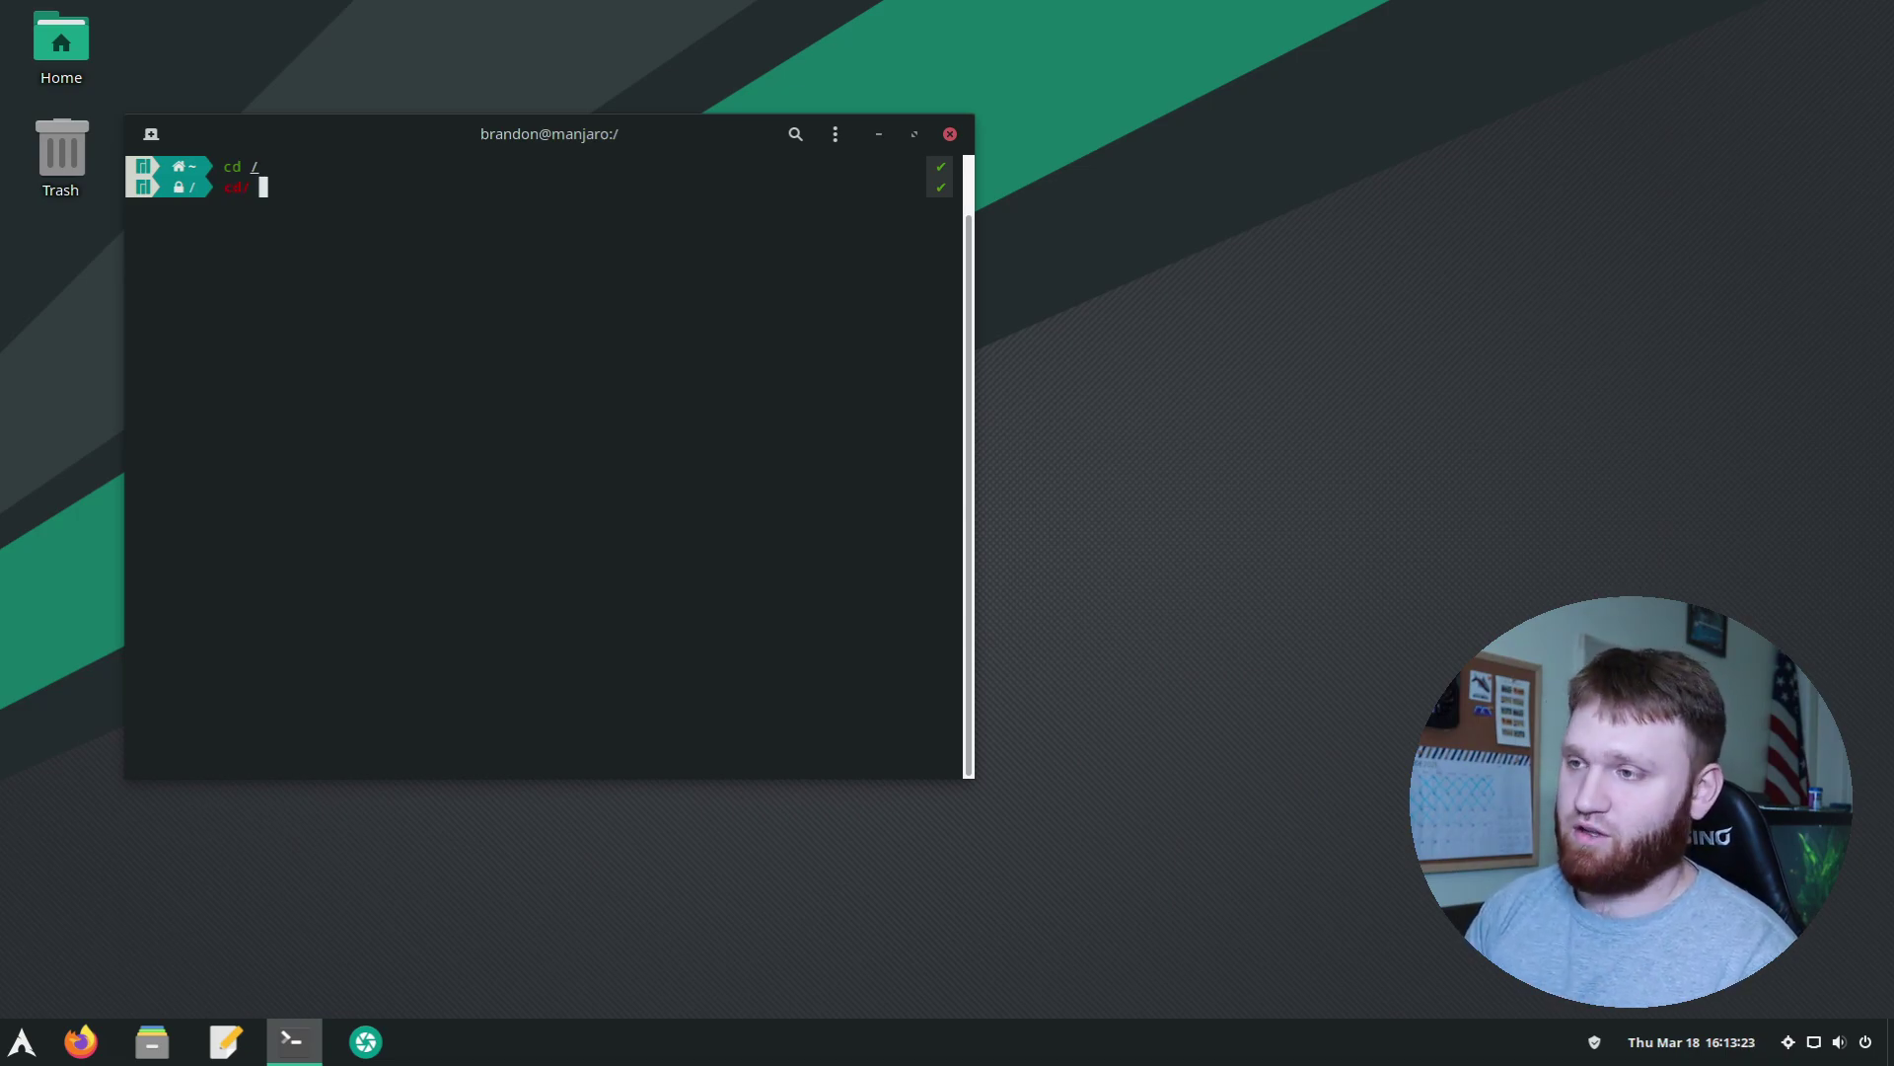
key("BackSpace")
key("BackSpace")
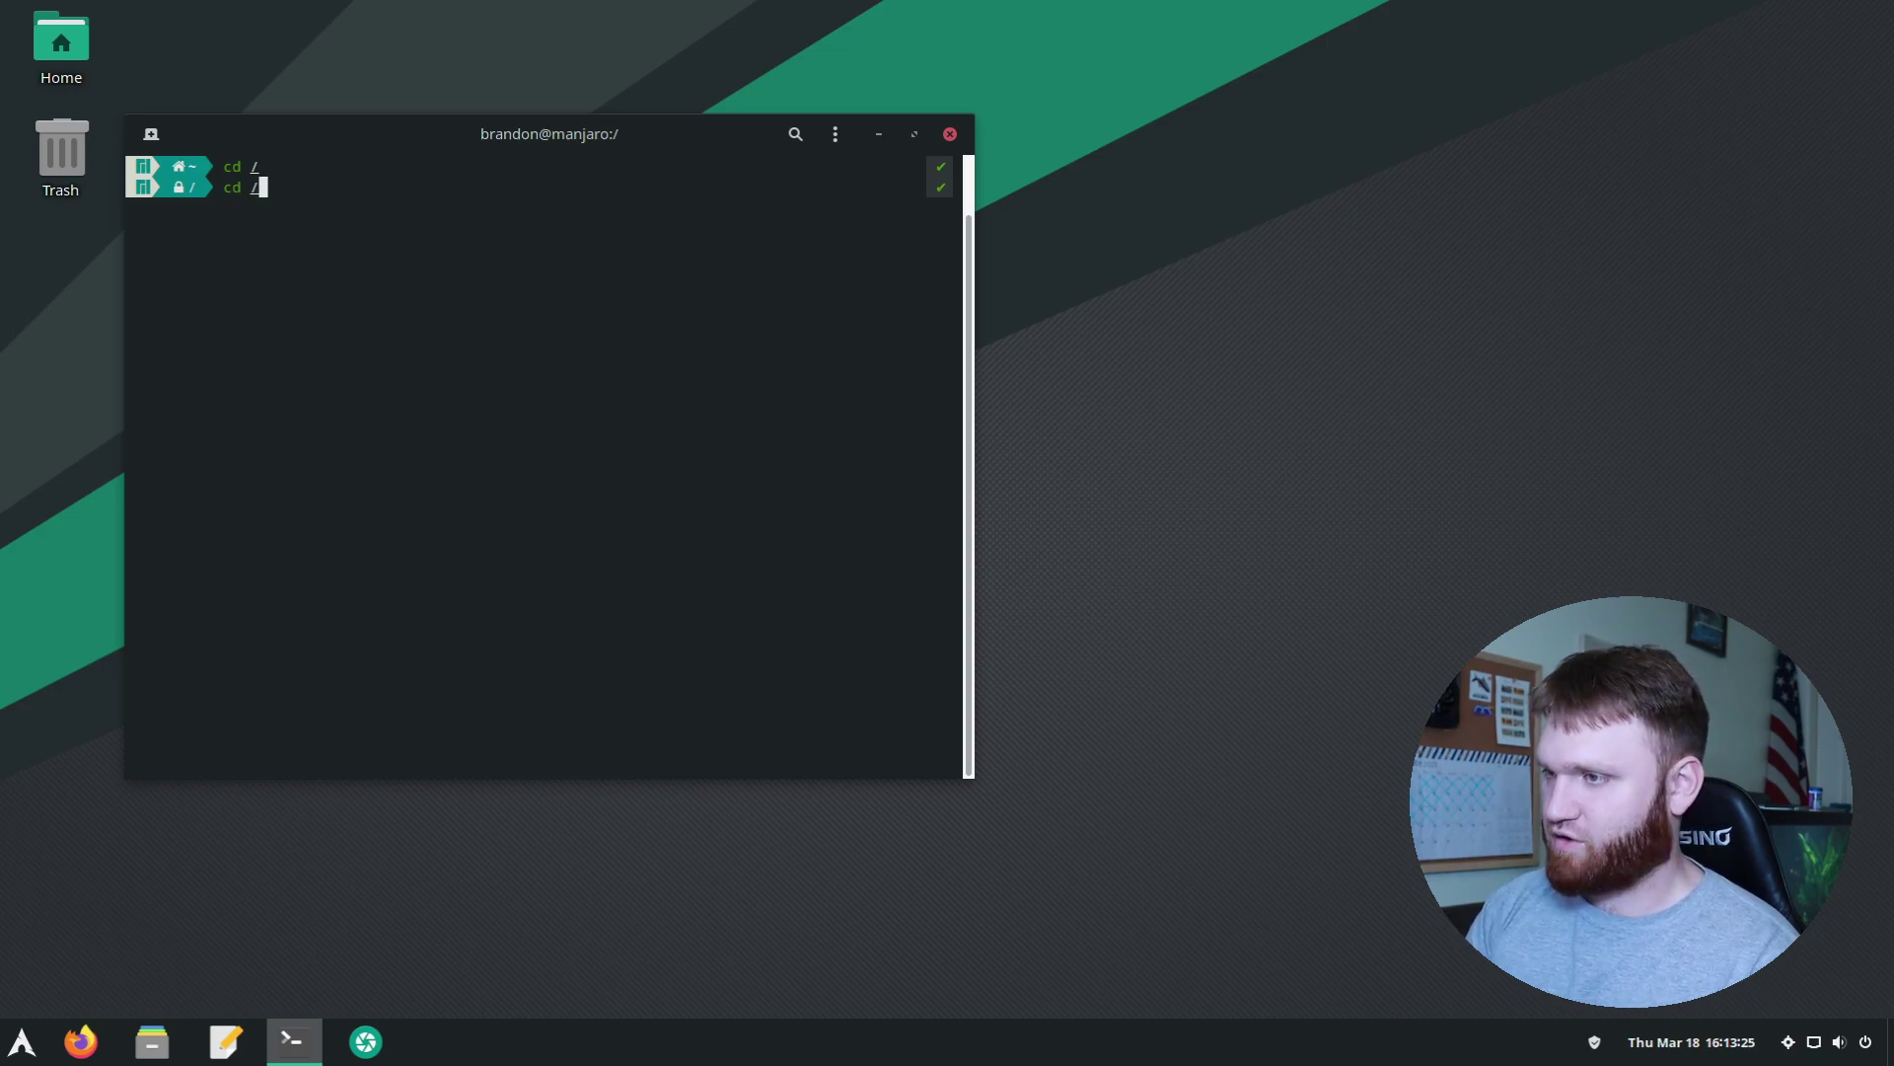
type("/home")
key("Return")
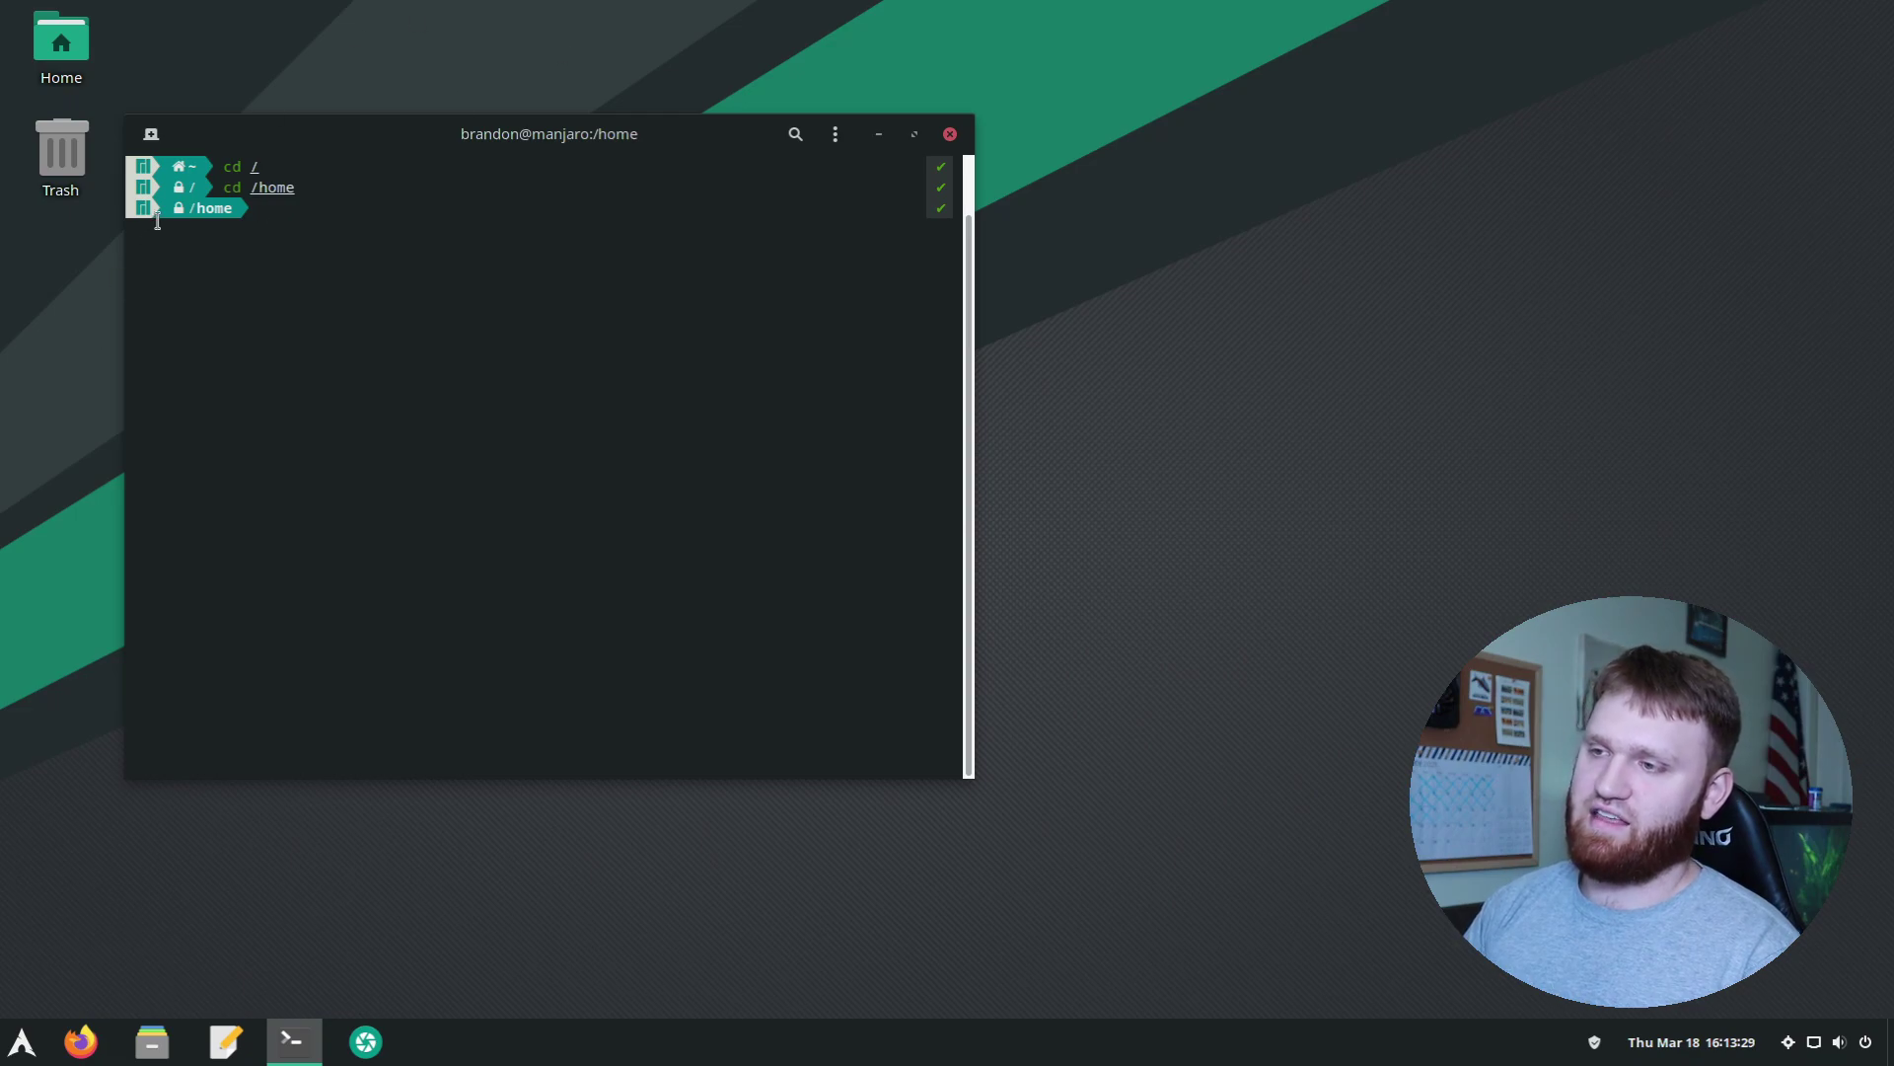
left_click_drag(165, 213, 298, 212)
Change into the user's home folder with cd, fixing a typo in the folder name
left_click(298, 212)
type("cd brandoi")
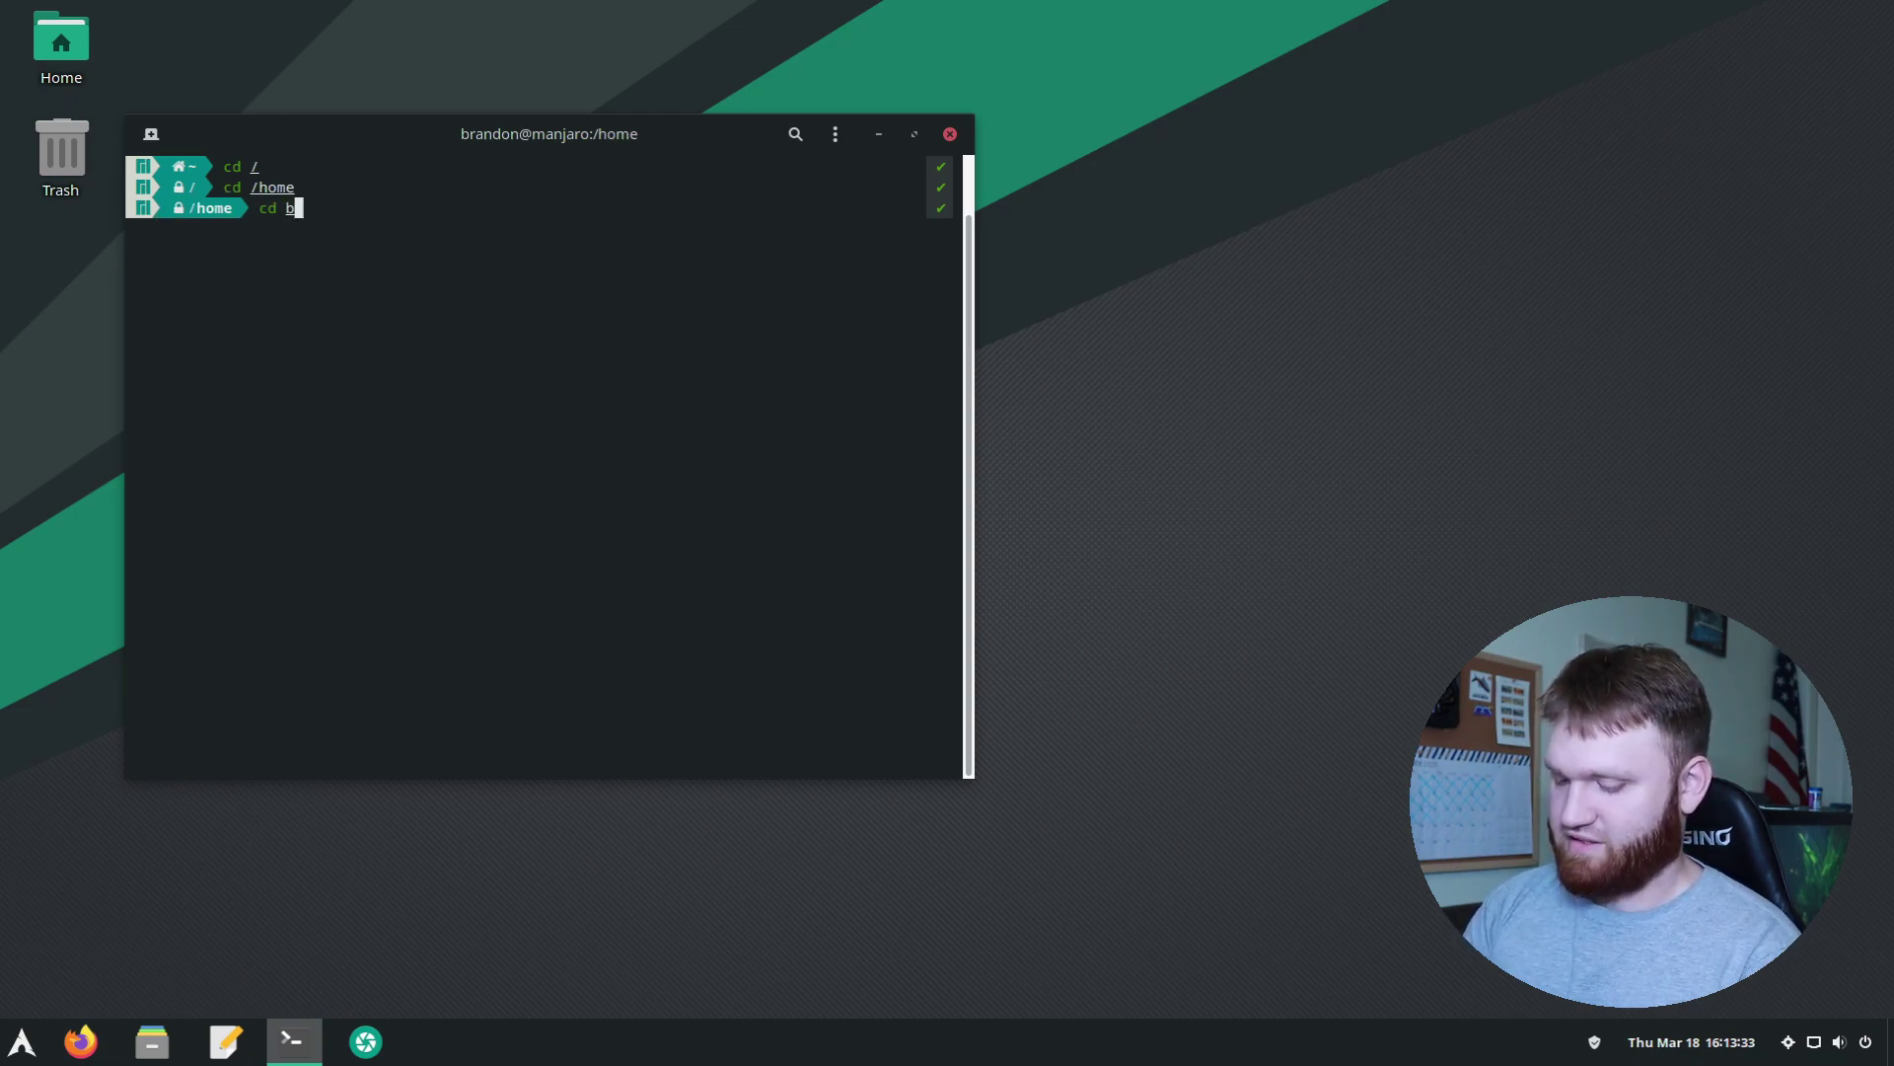
key("BackSpace")
key("BackSpace")
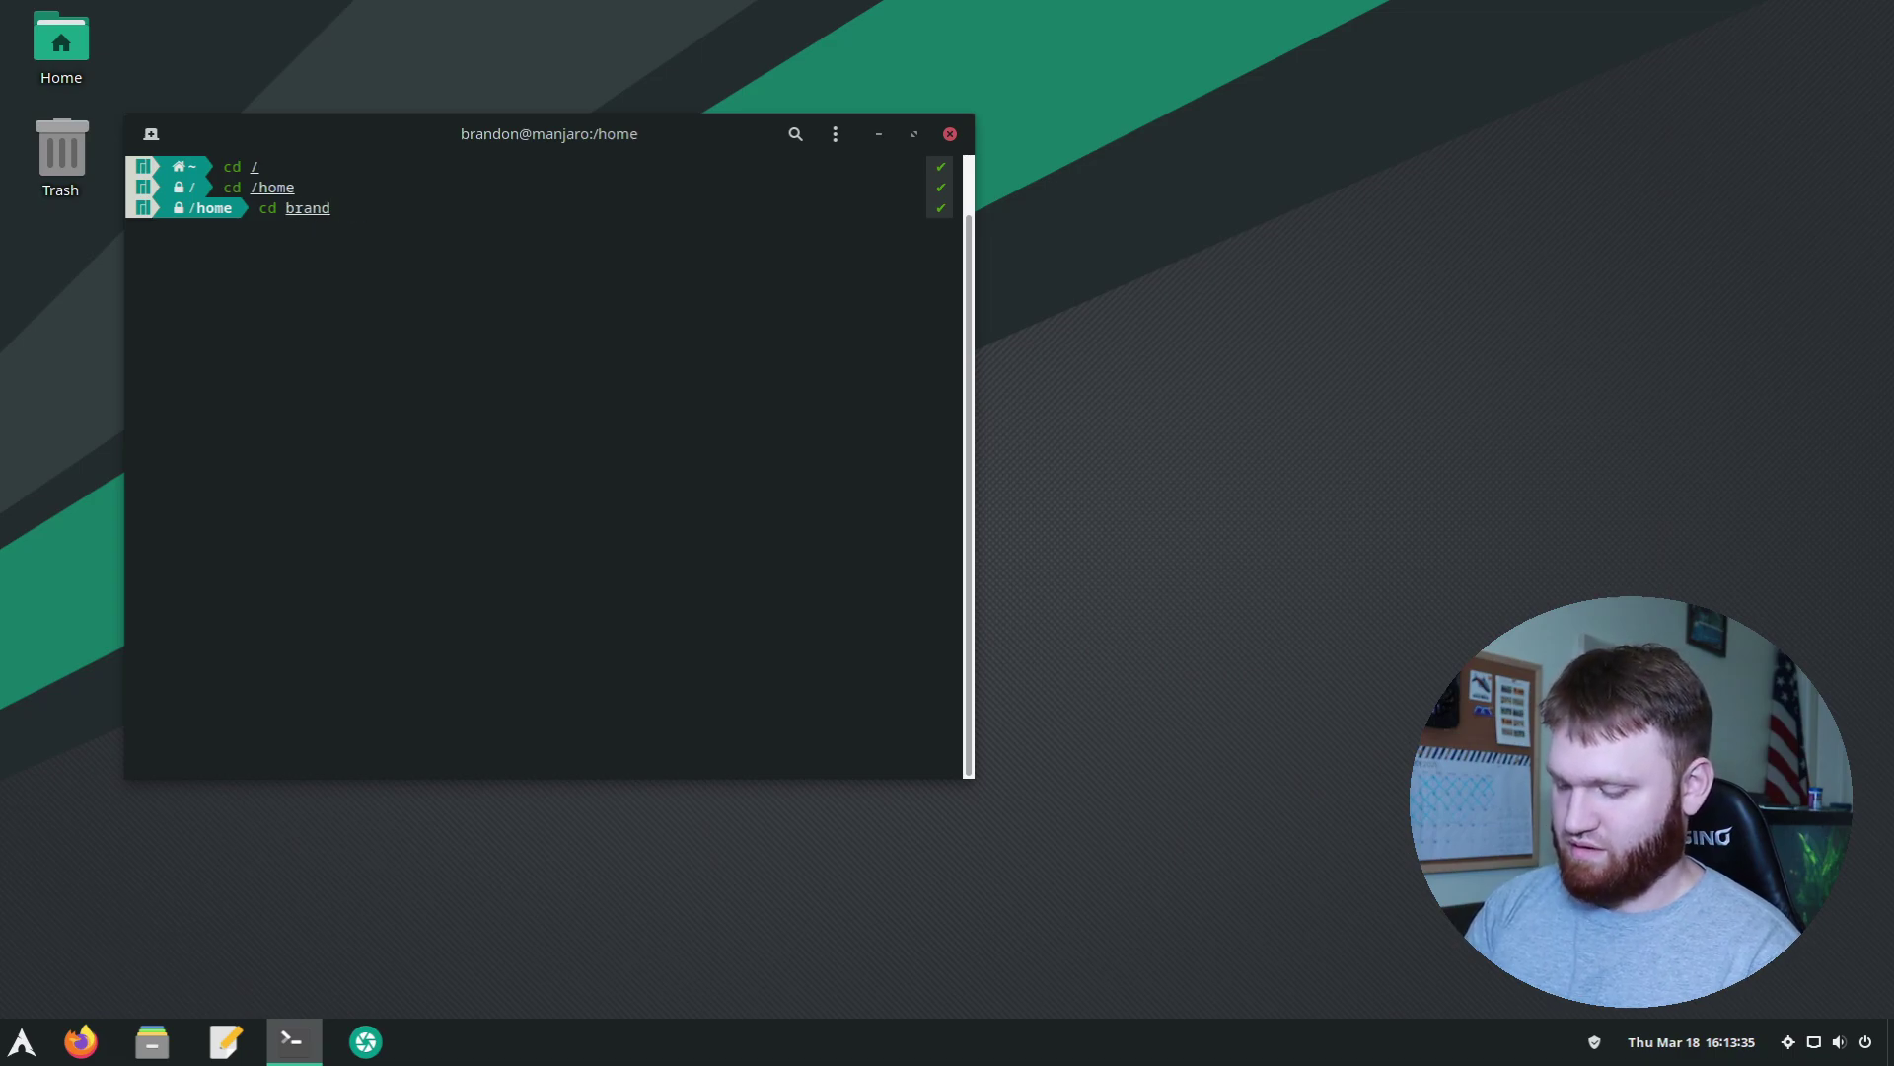
type("on")
key("Return")
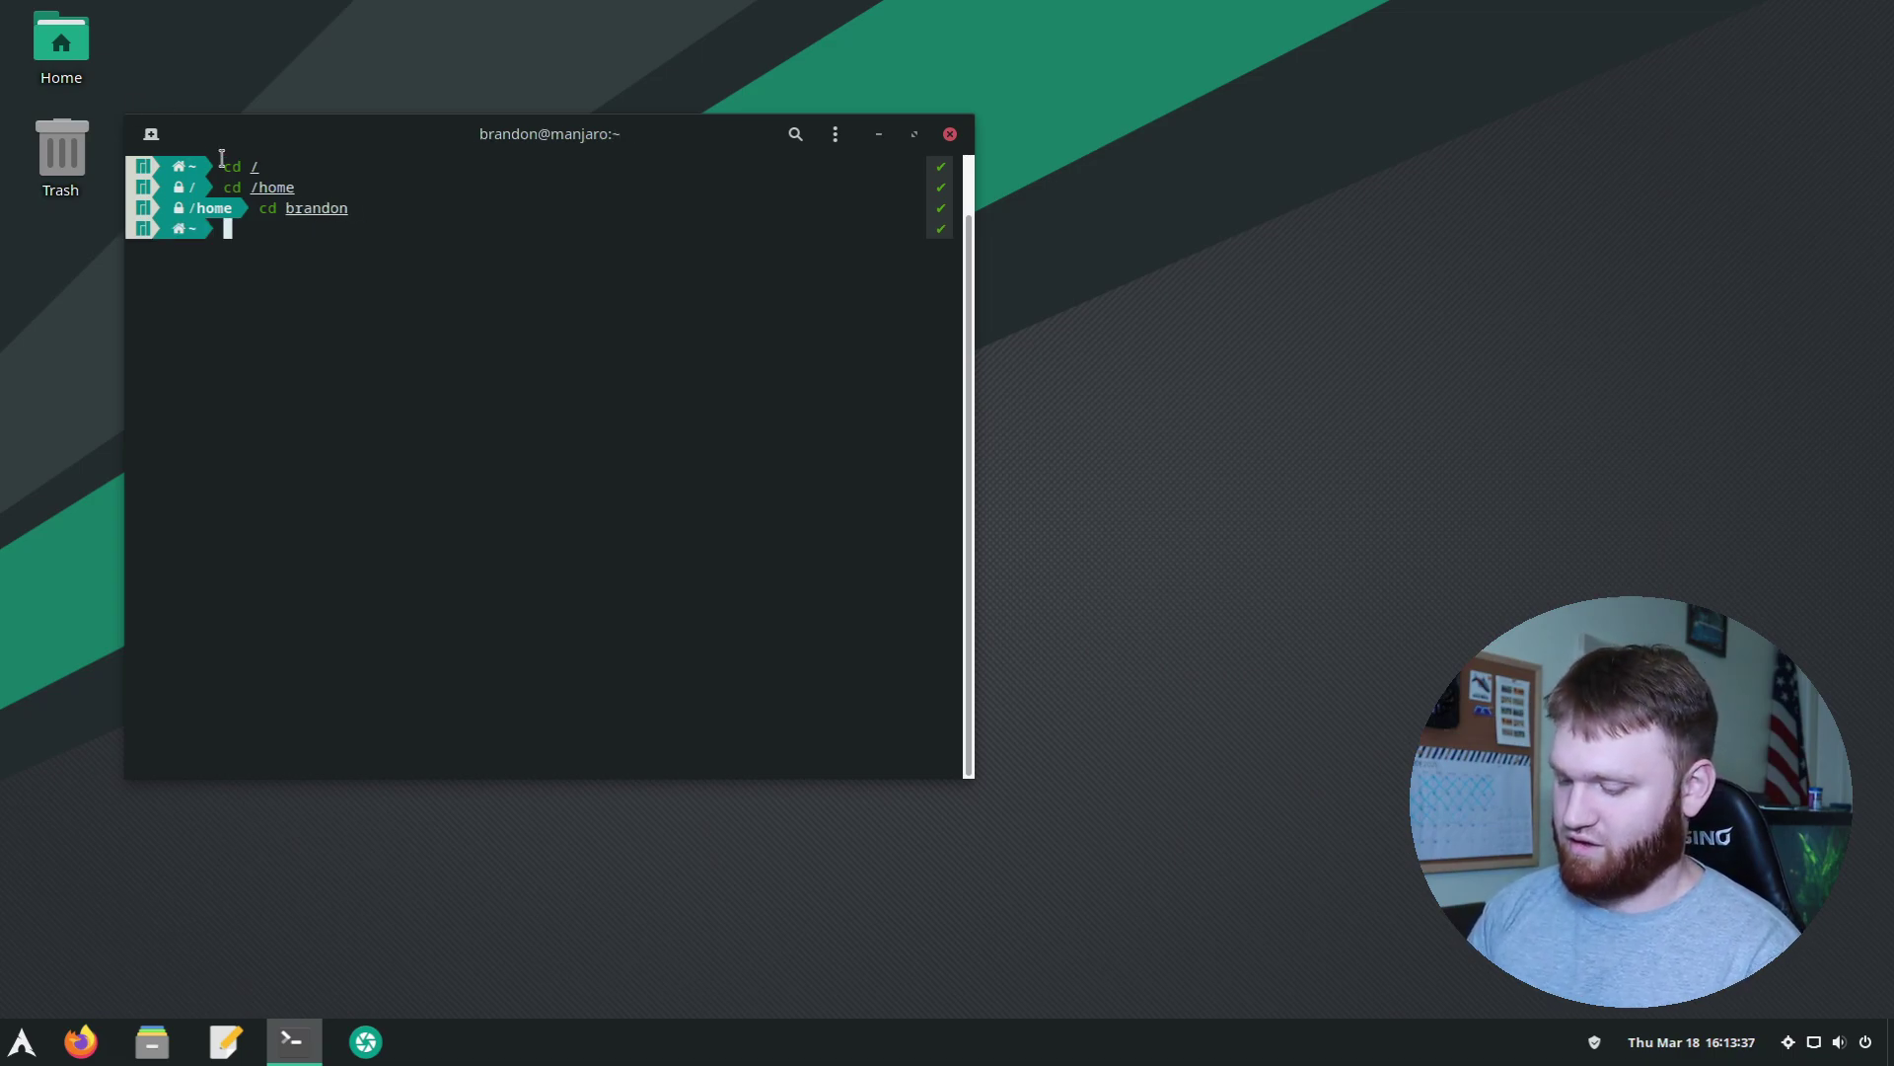
Move into the Videos folder with cd Videos after a mistyped cd Video fails
type("/")
key("BackSpace")
type("cd Video")
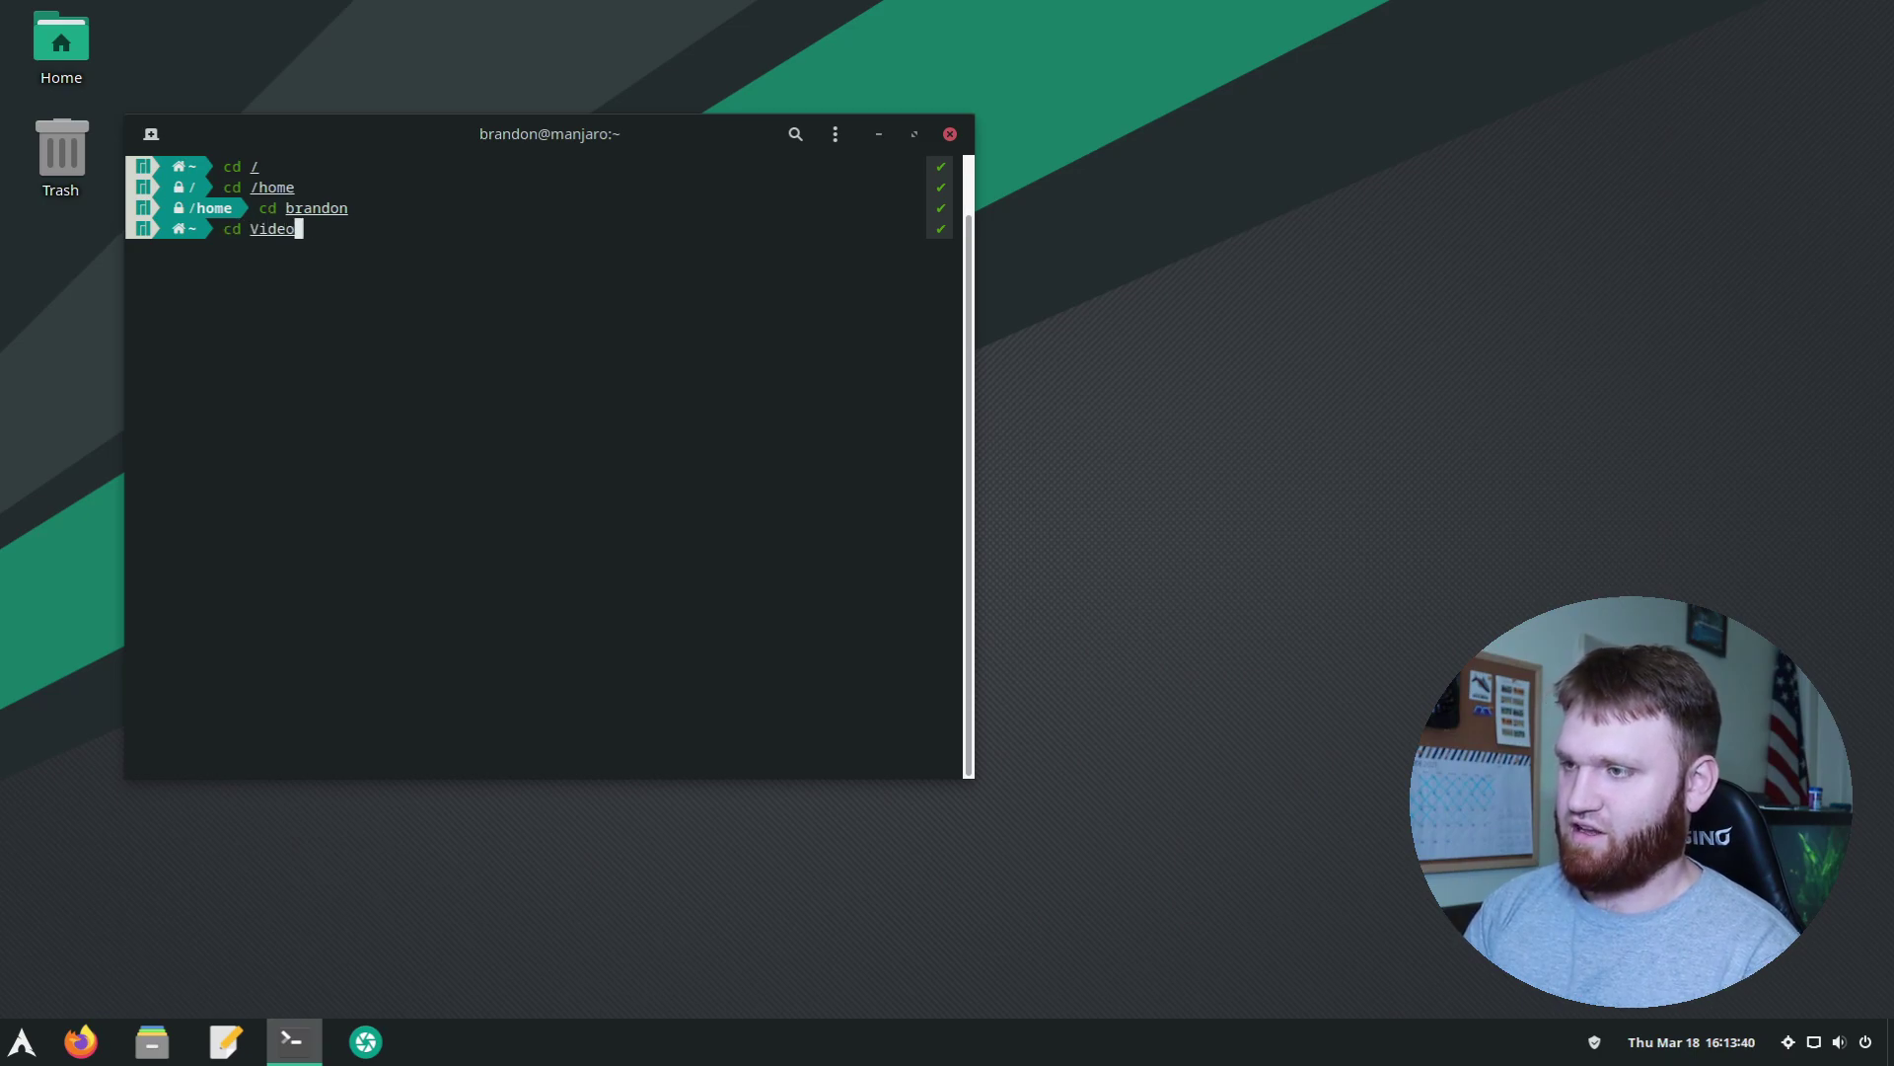
key("Return")
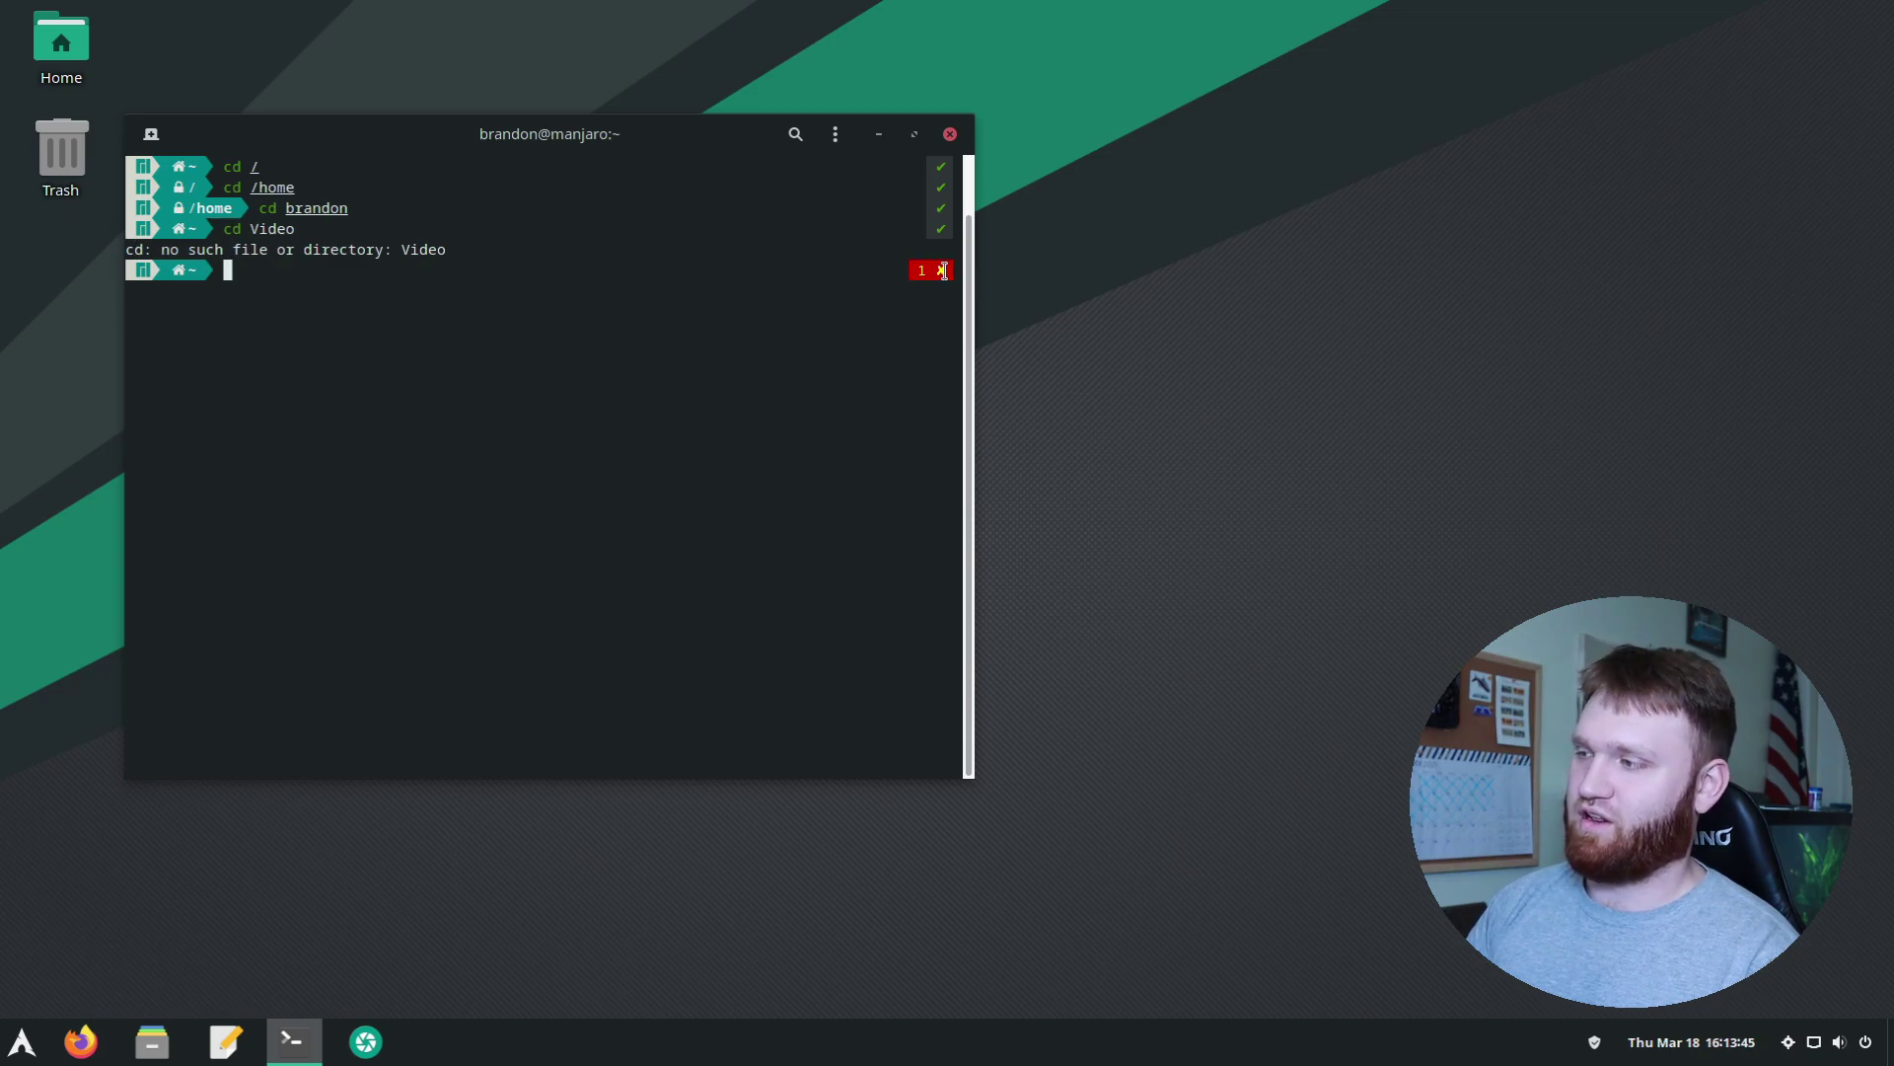
left_click_drag(944, 271, 126, 253)
left_click(480, 291)
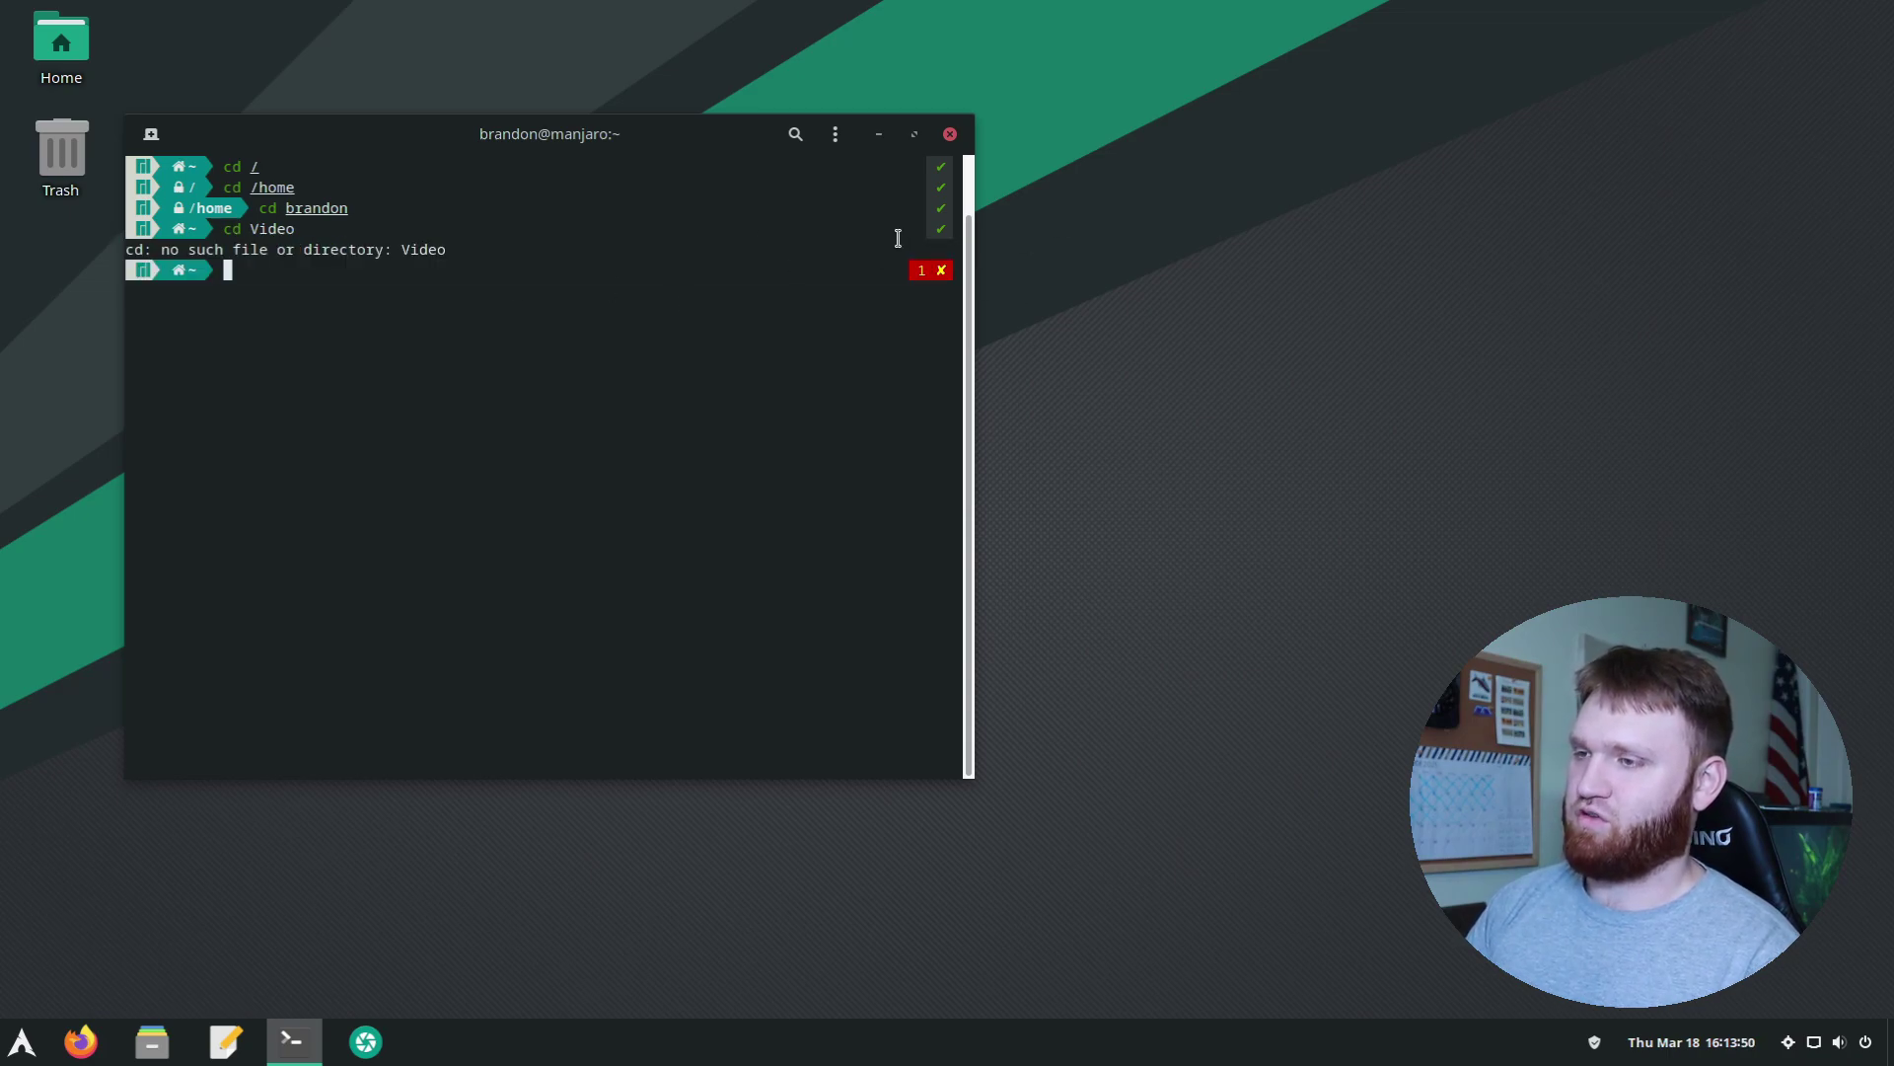
type("cd Videos")
key("Return")
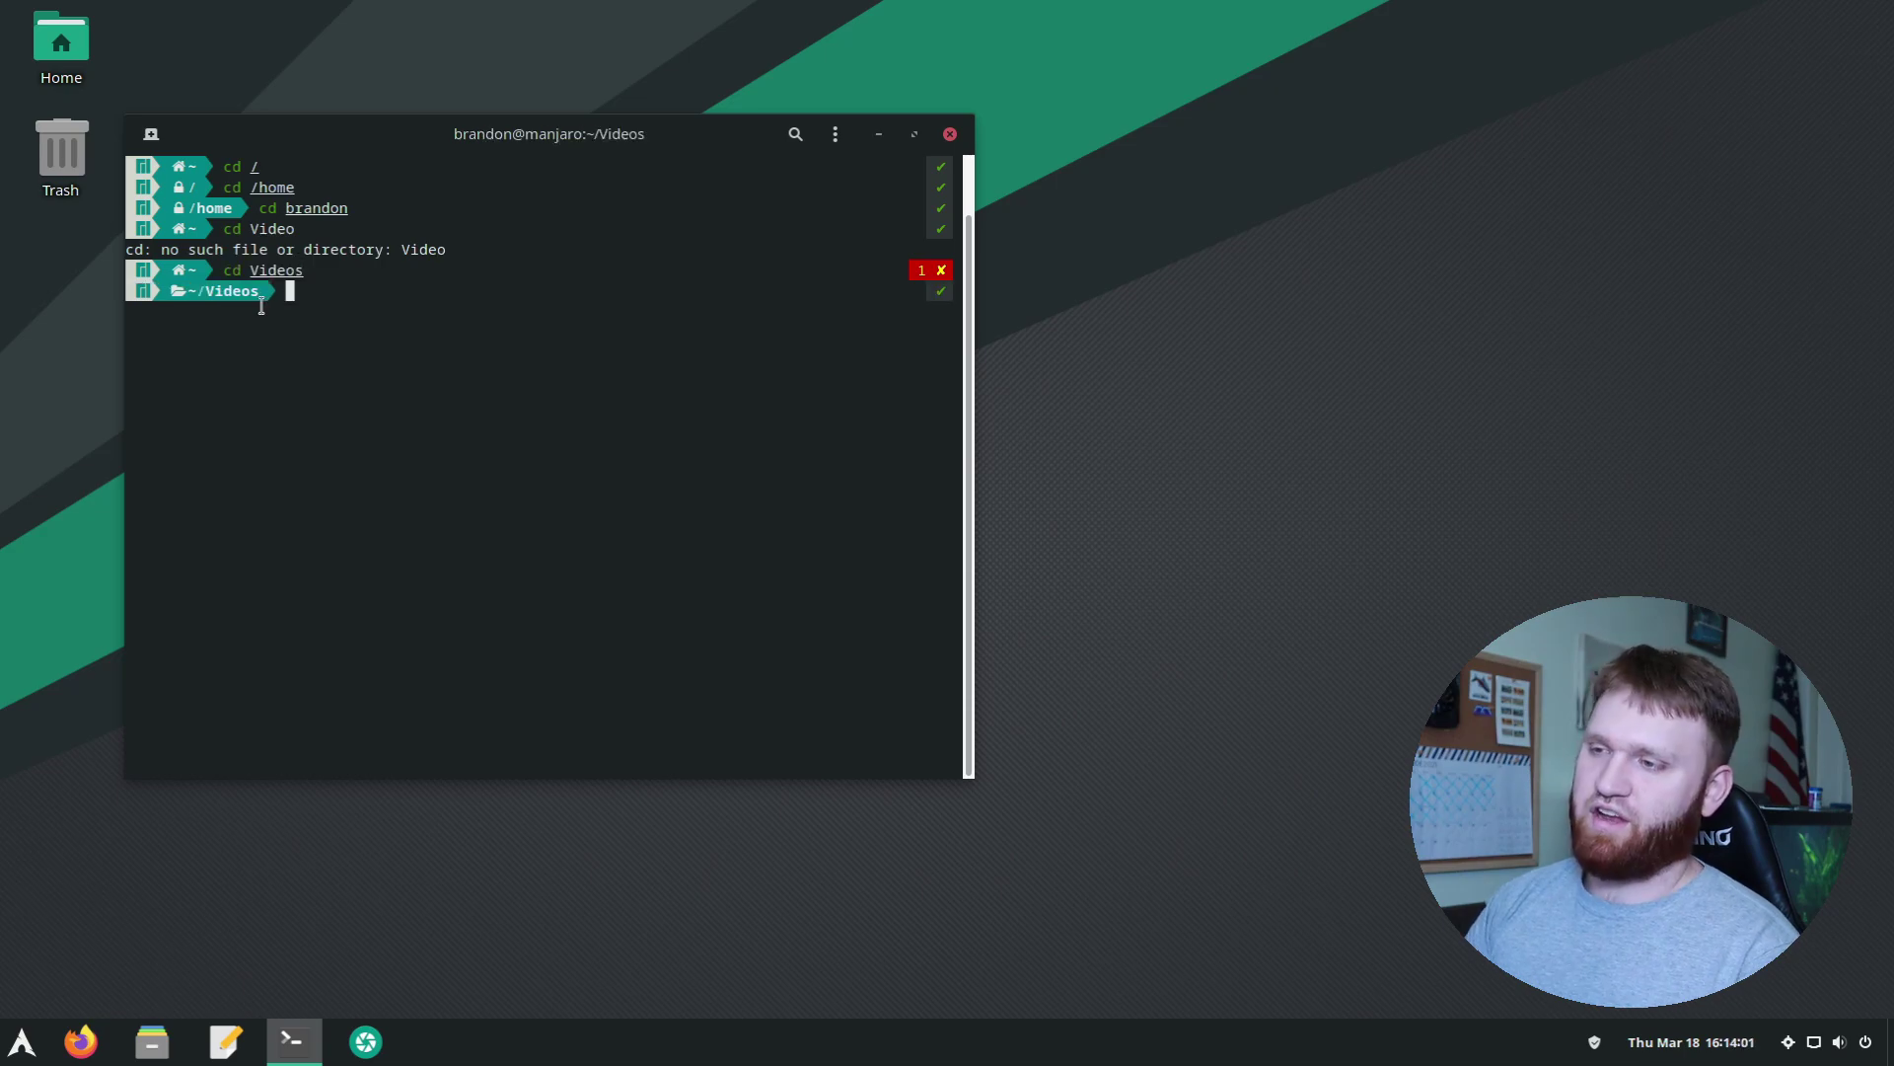
triple_click(173, 306)
left_click(173, 306)
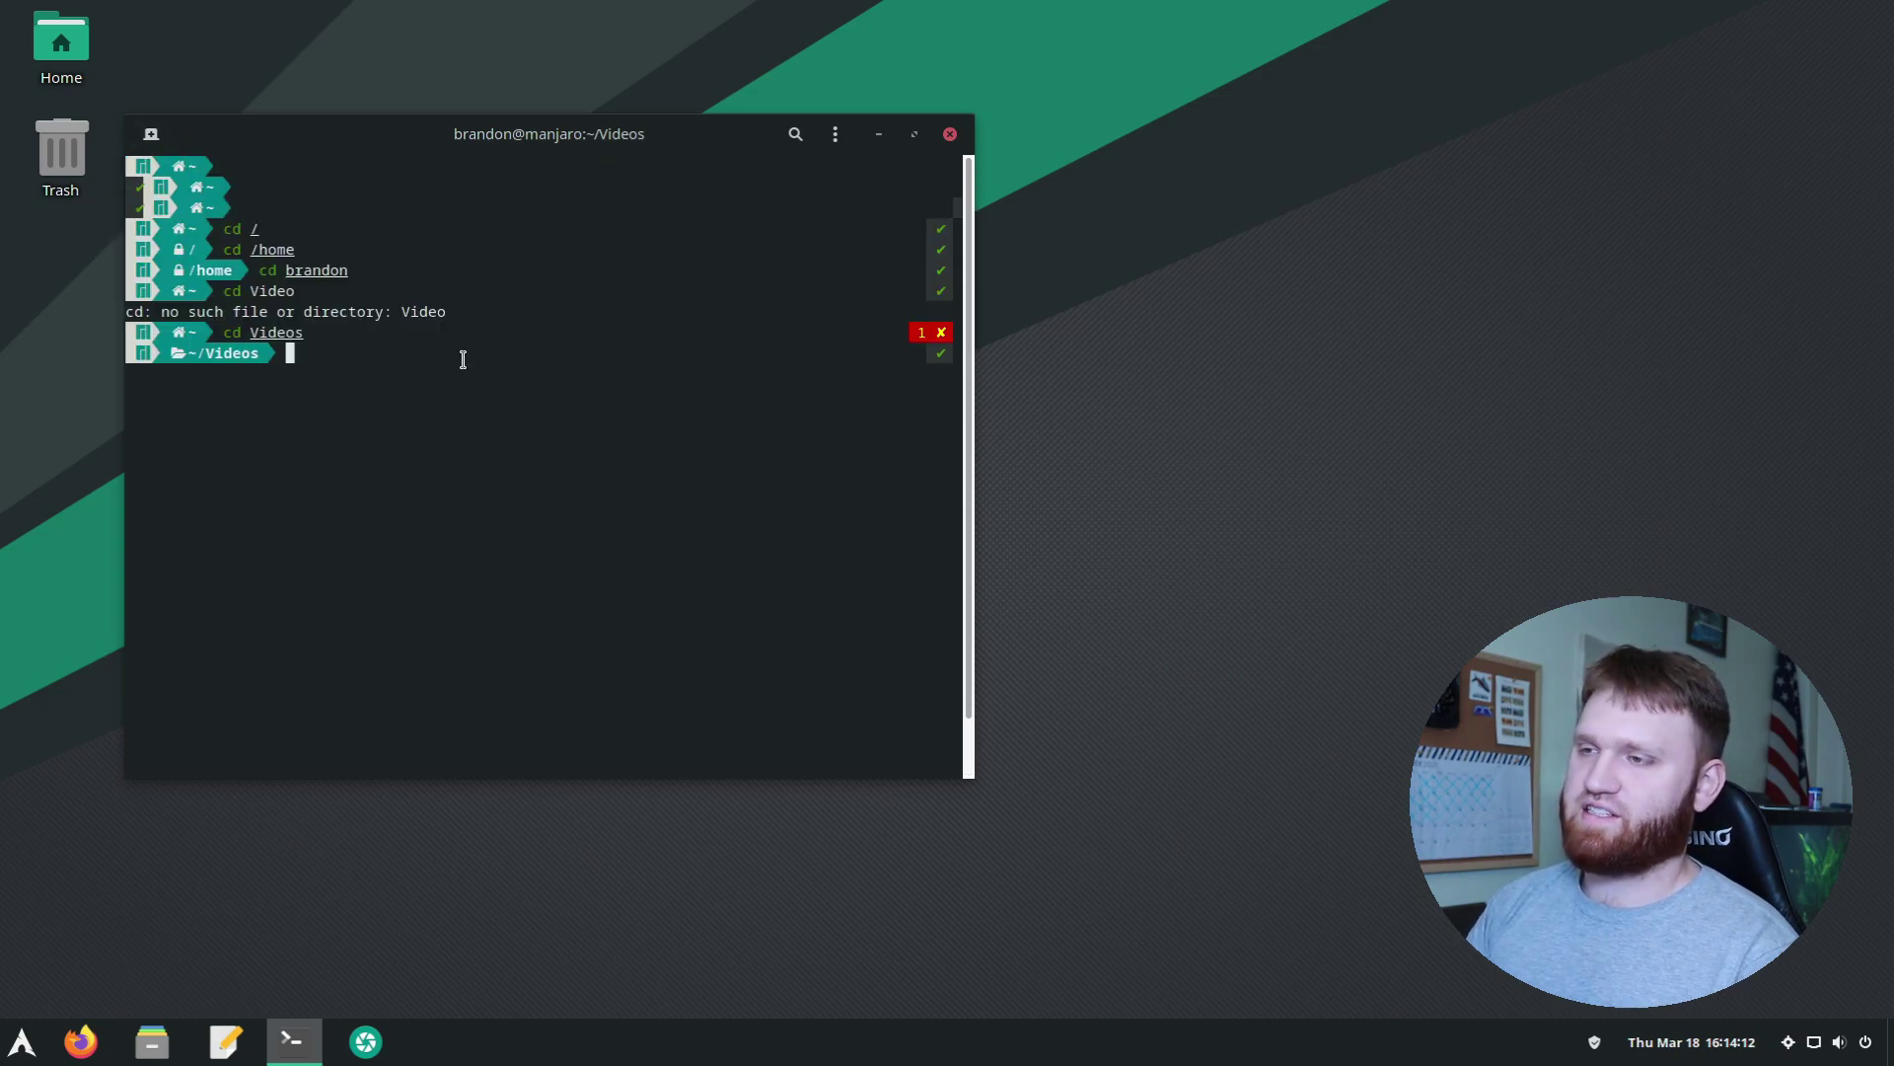
View the manjaro profile in Terminal Preferences, then close Preferences
left_click(834, 133)
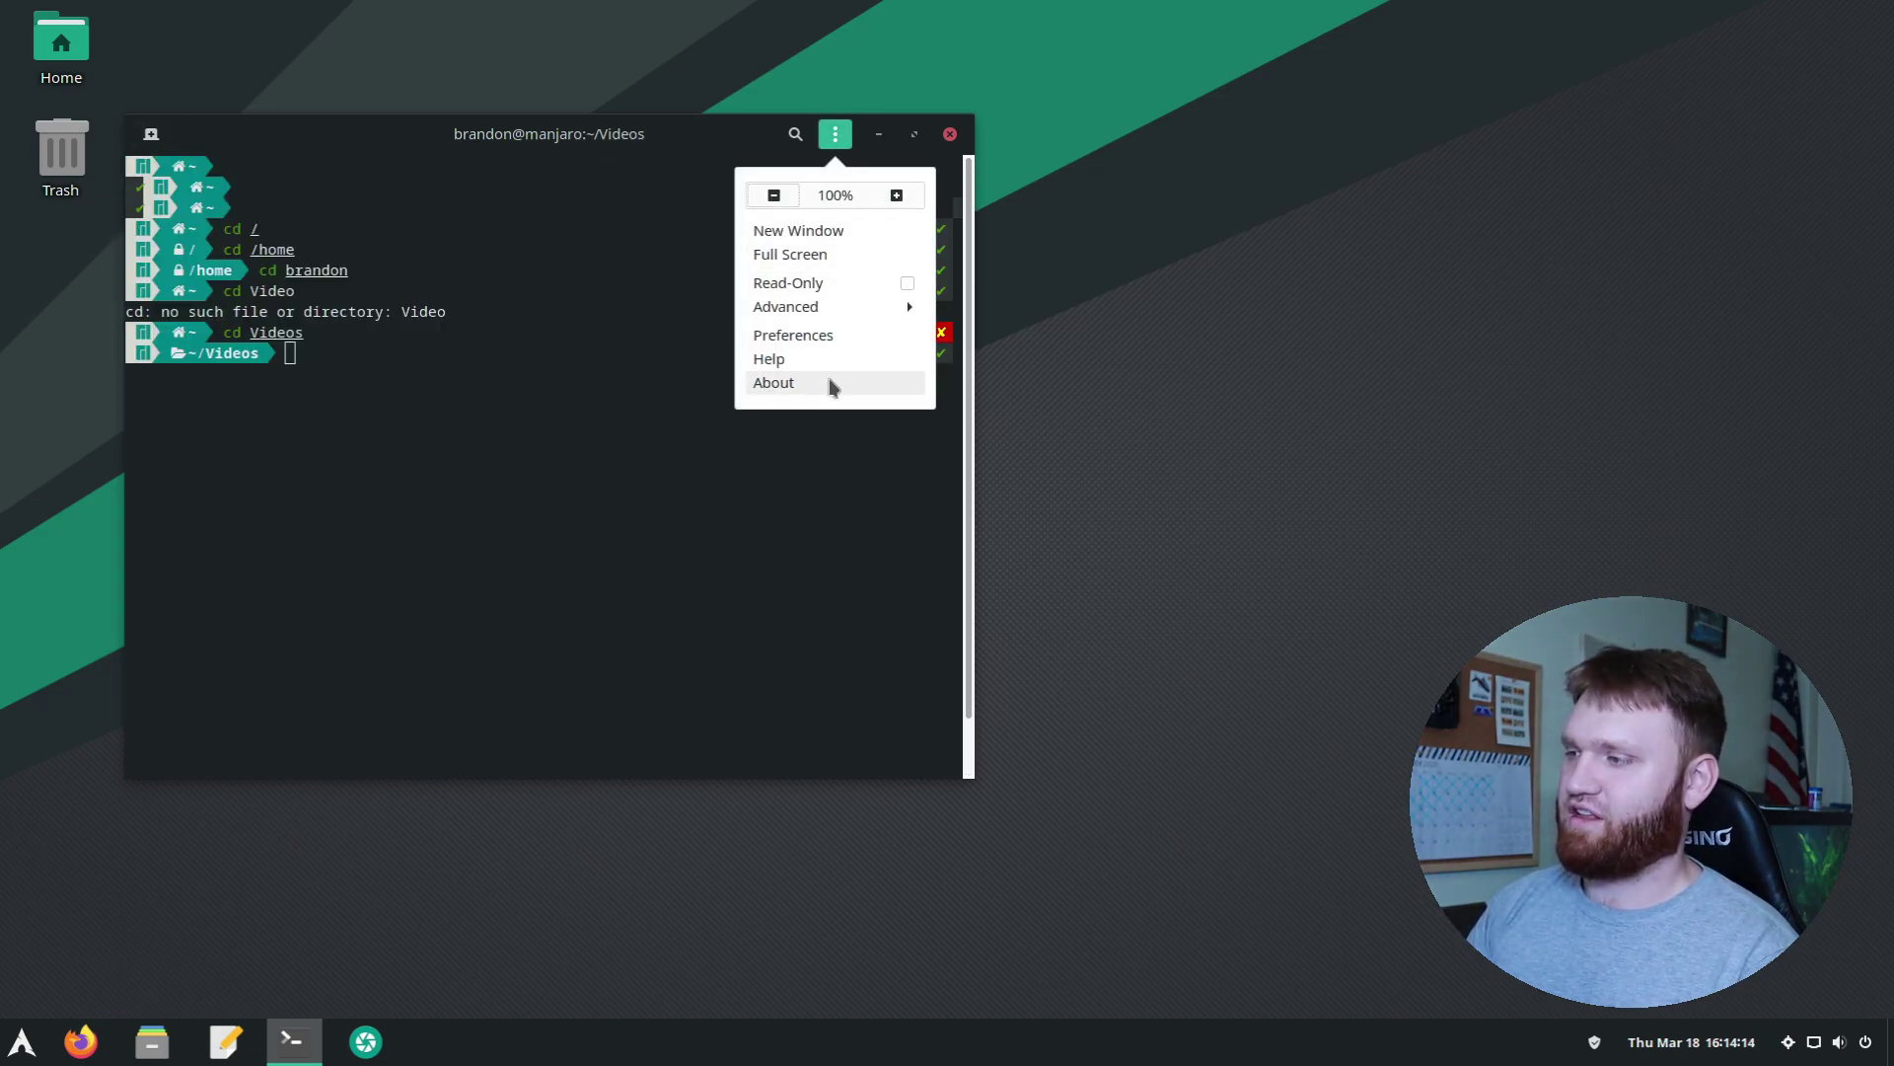
left_click(793, 335)
left_click_drag(1223, 127, 672, 47)
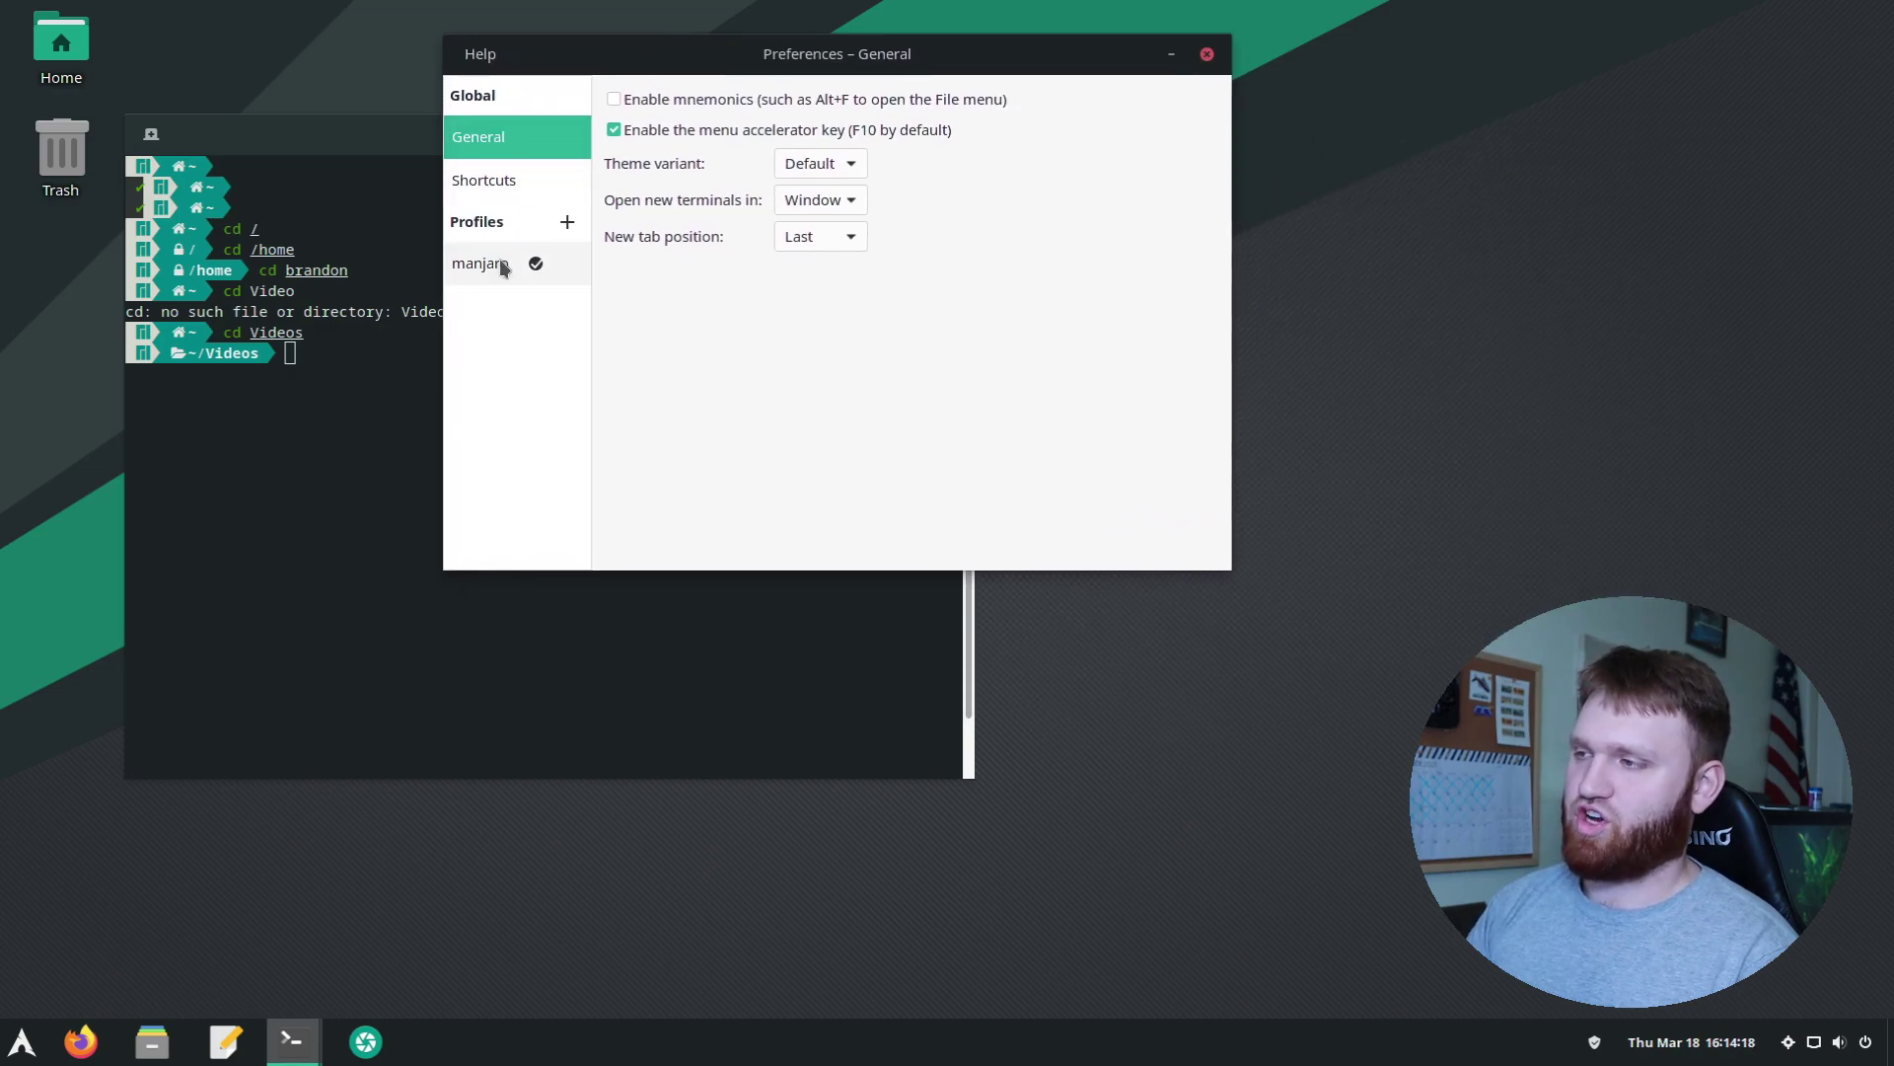
left_click(501, 266)
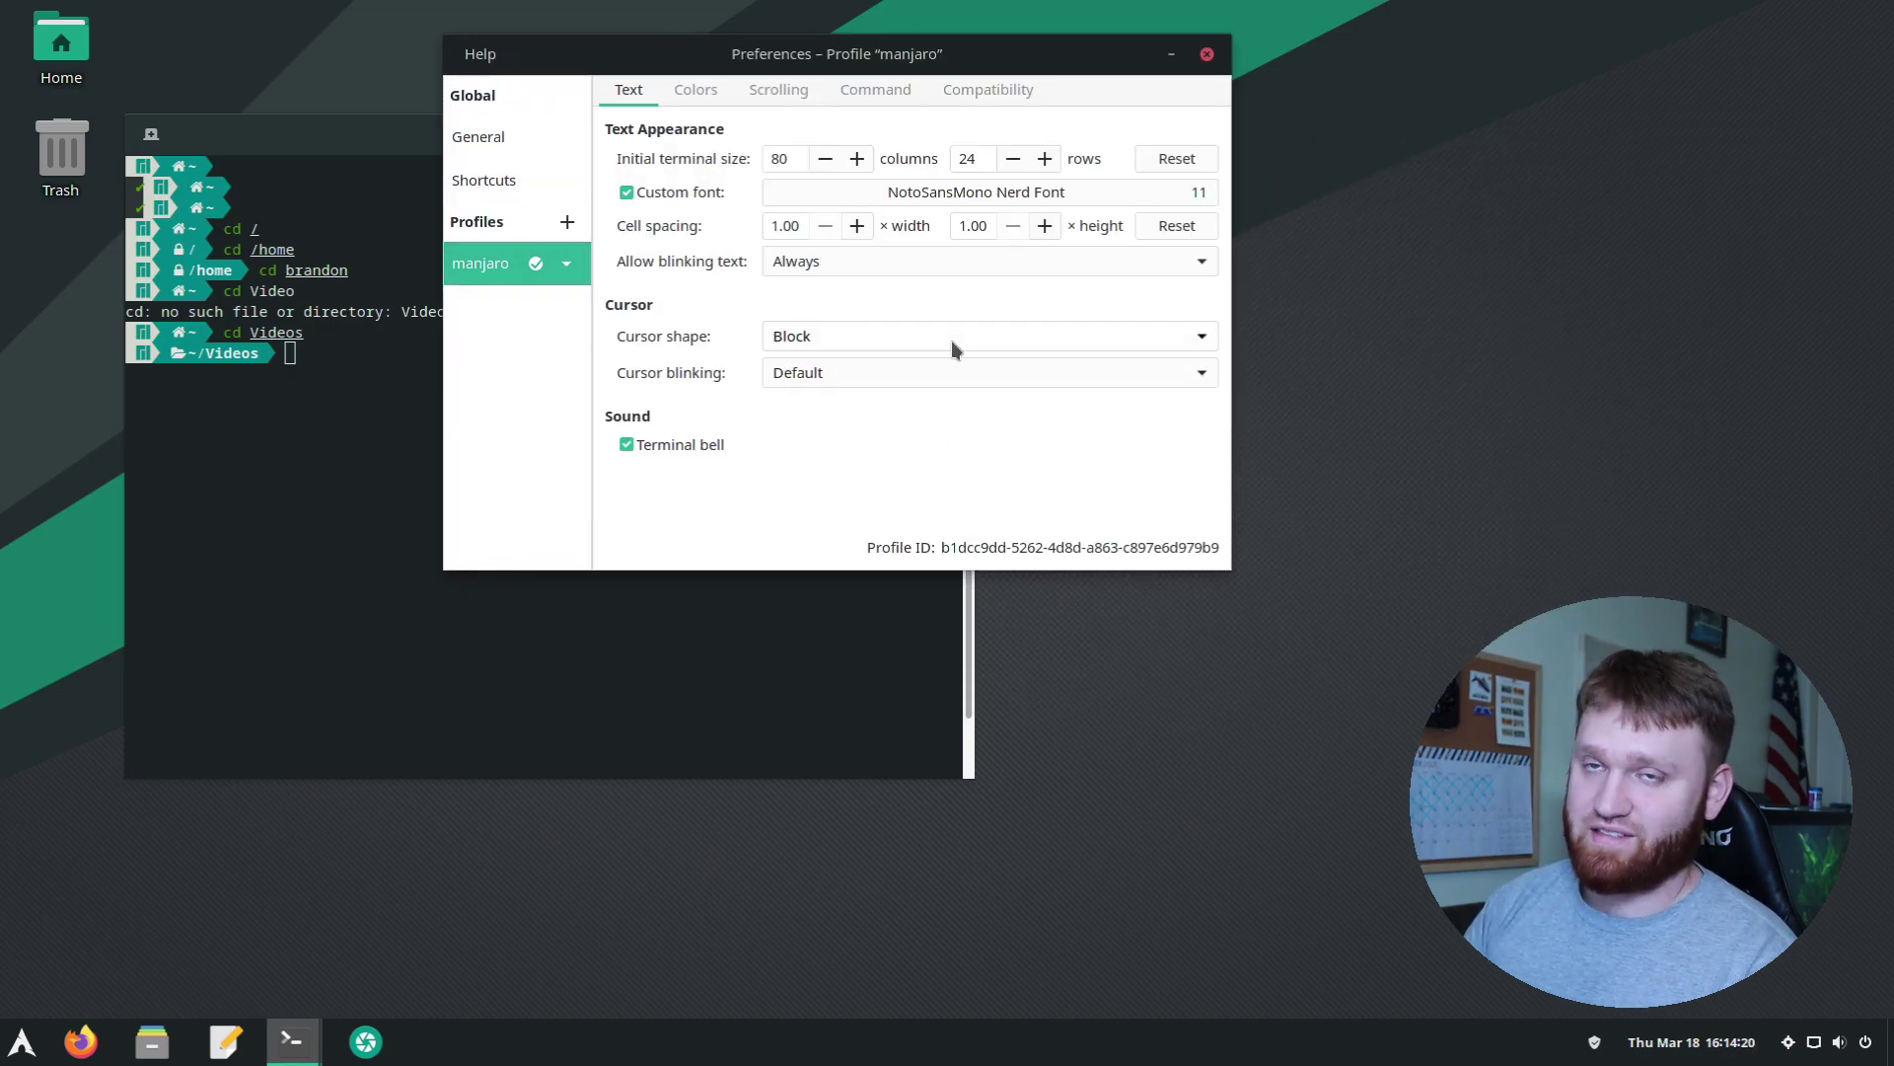
left_click(1206, 55)
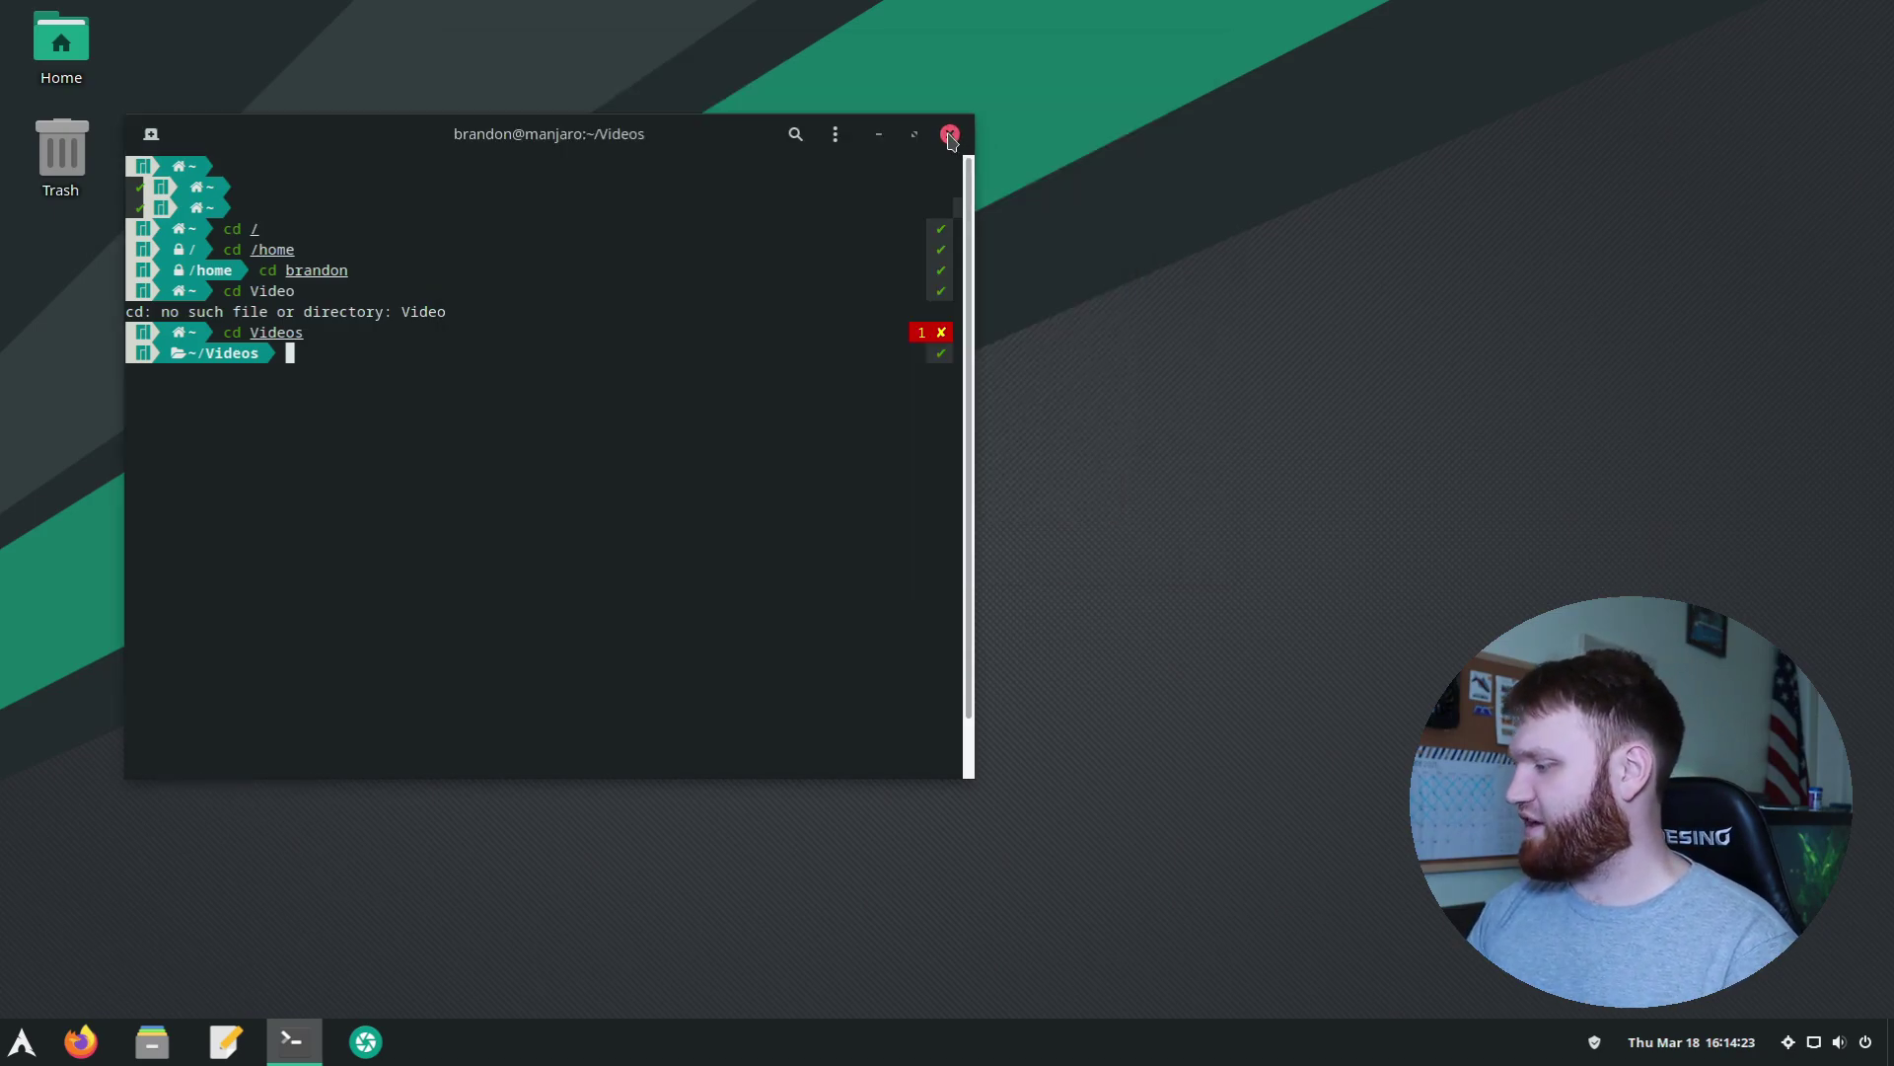
Close the terminal window and briefly toggle the calendar and notification panel
left_click(949, 135)
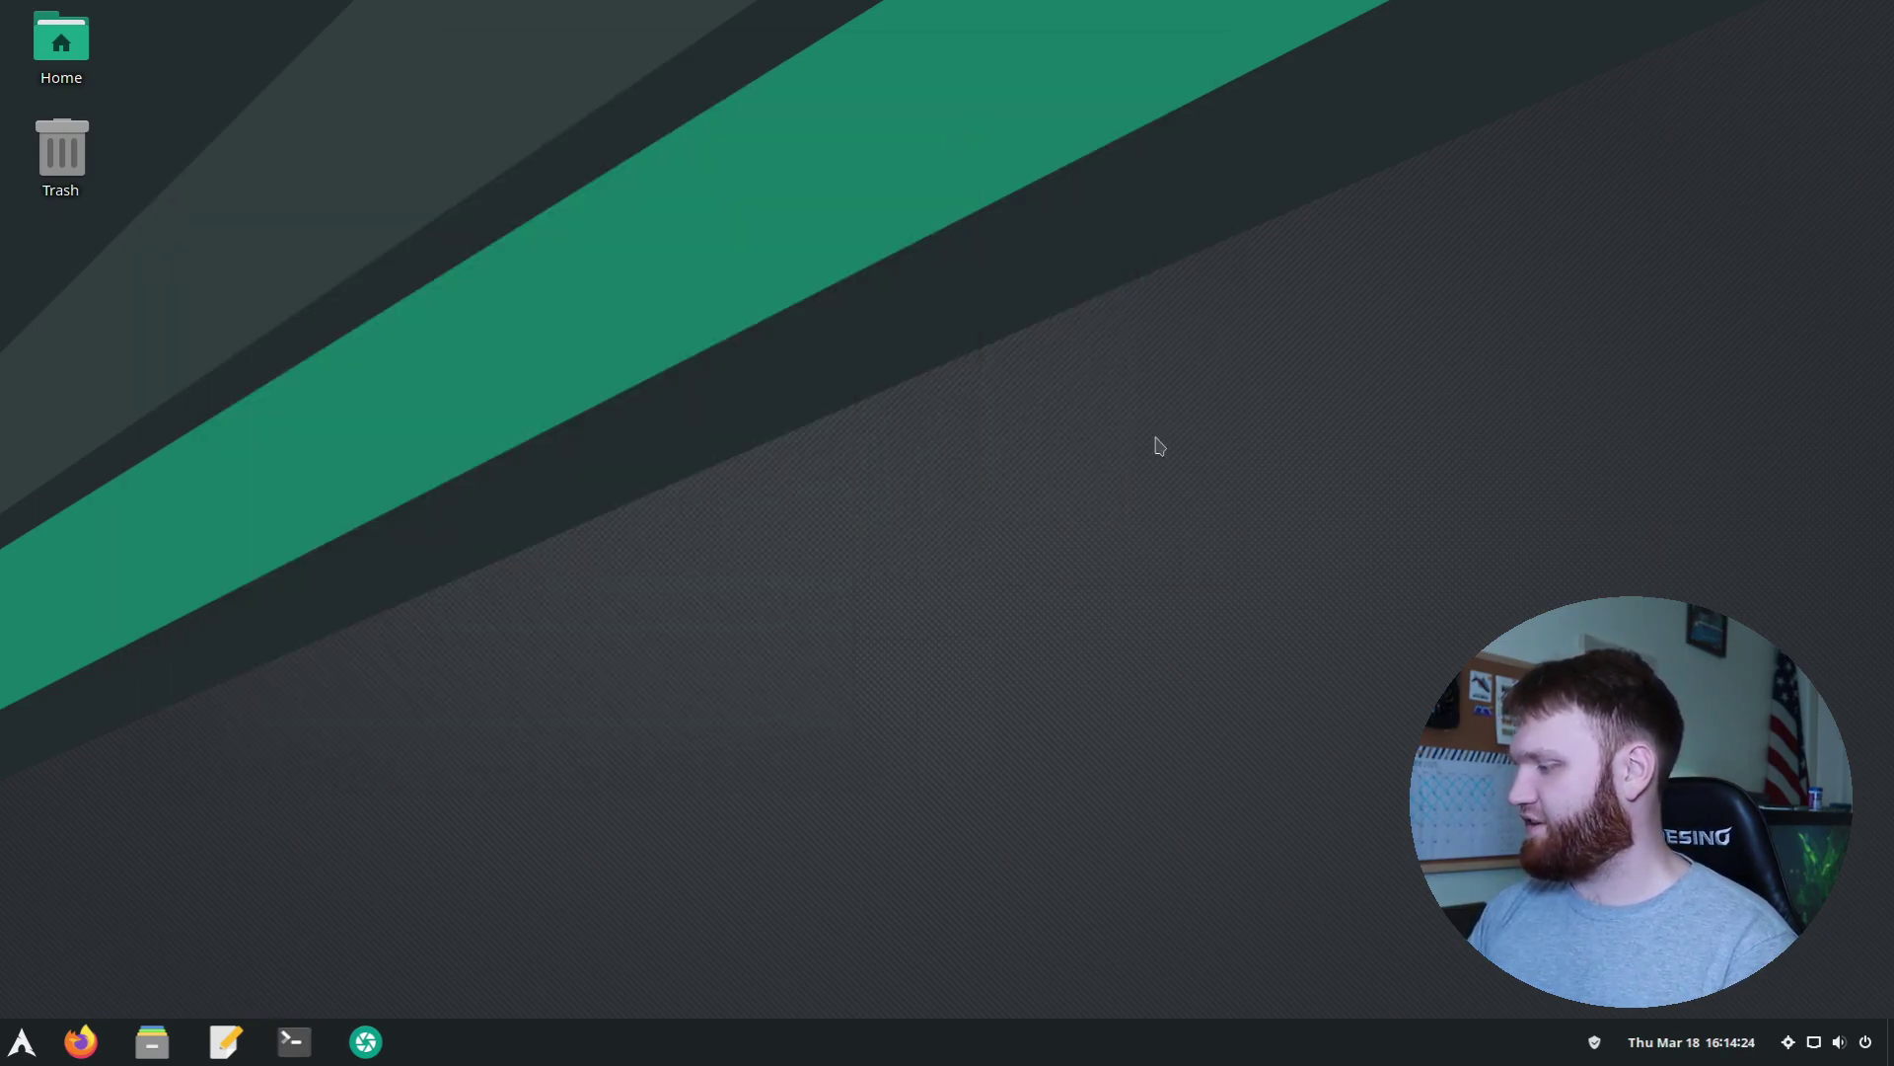
left_click(1596, 1044)
left_click(1596, 1044)
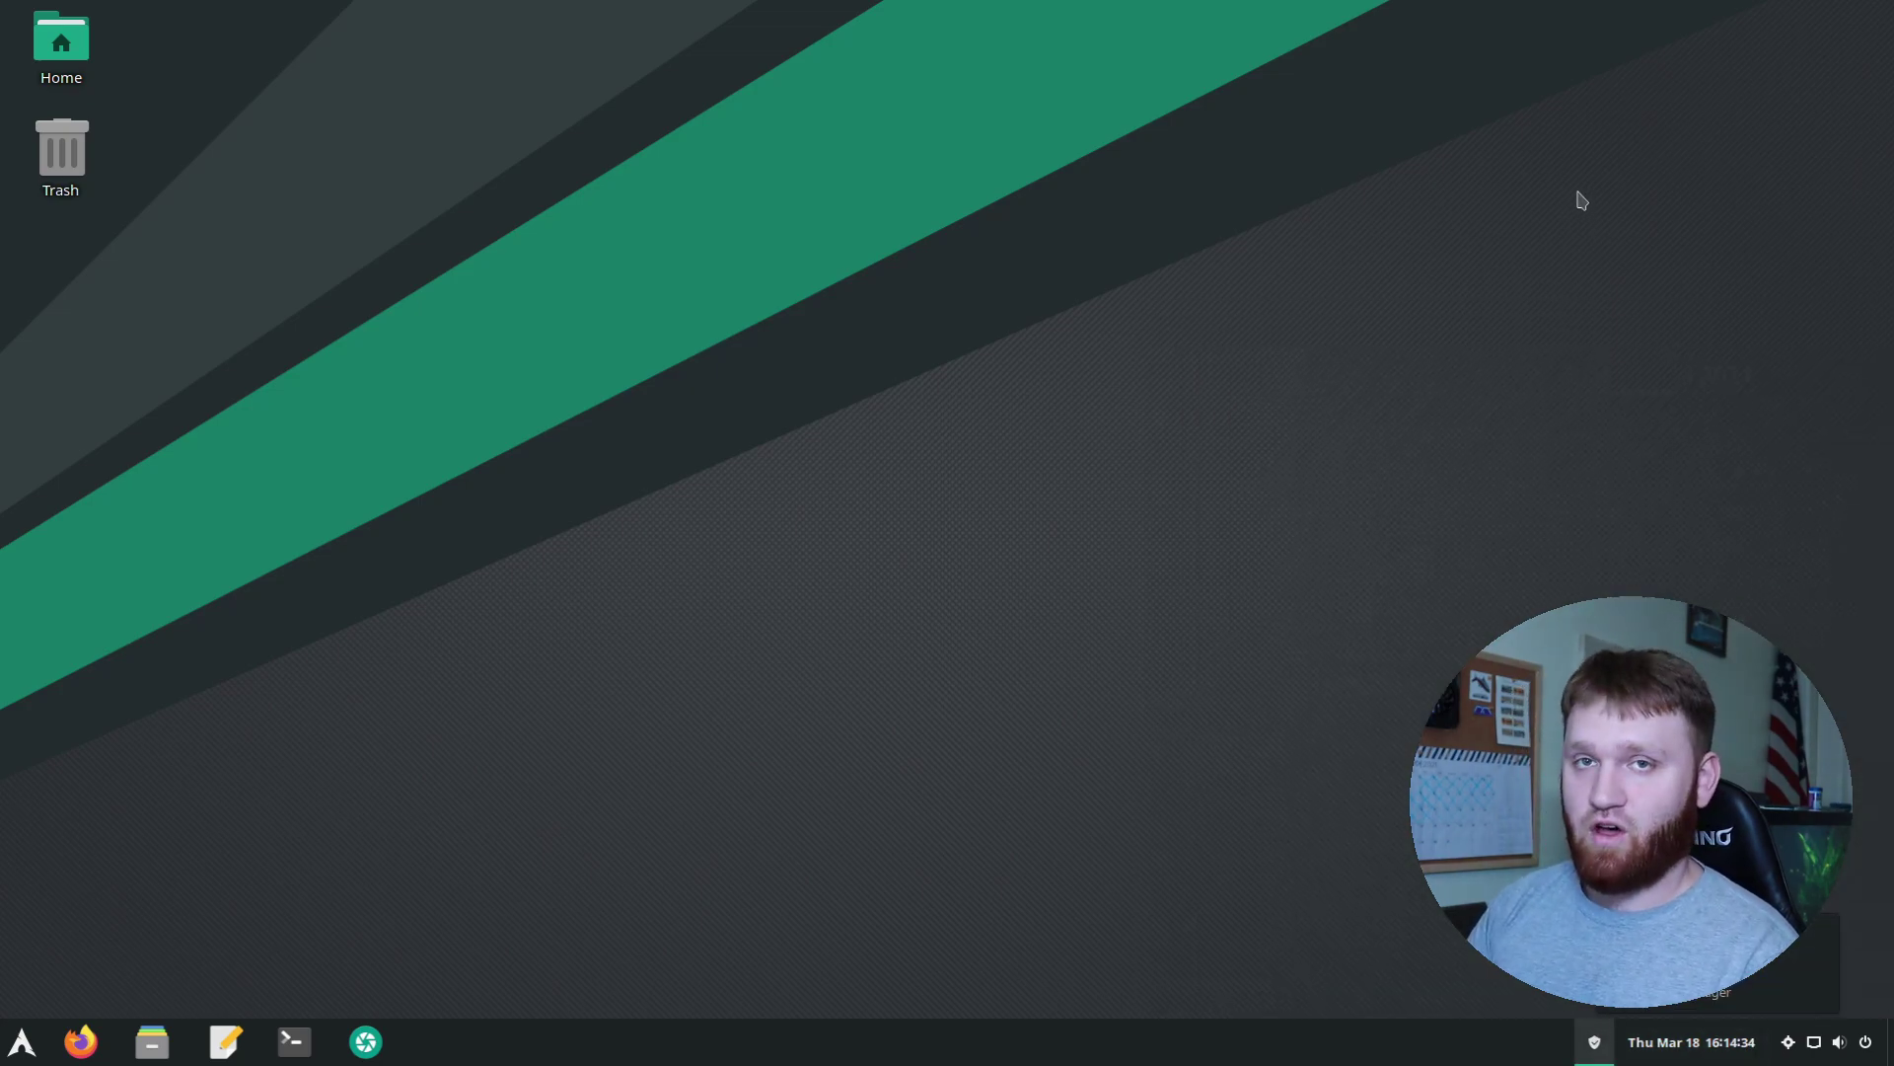
Show the calendar panel and the system power menu, then dismiss both
left_click(1691, 1042)
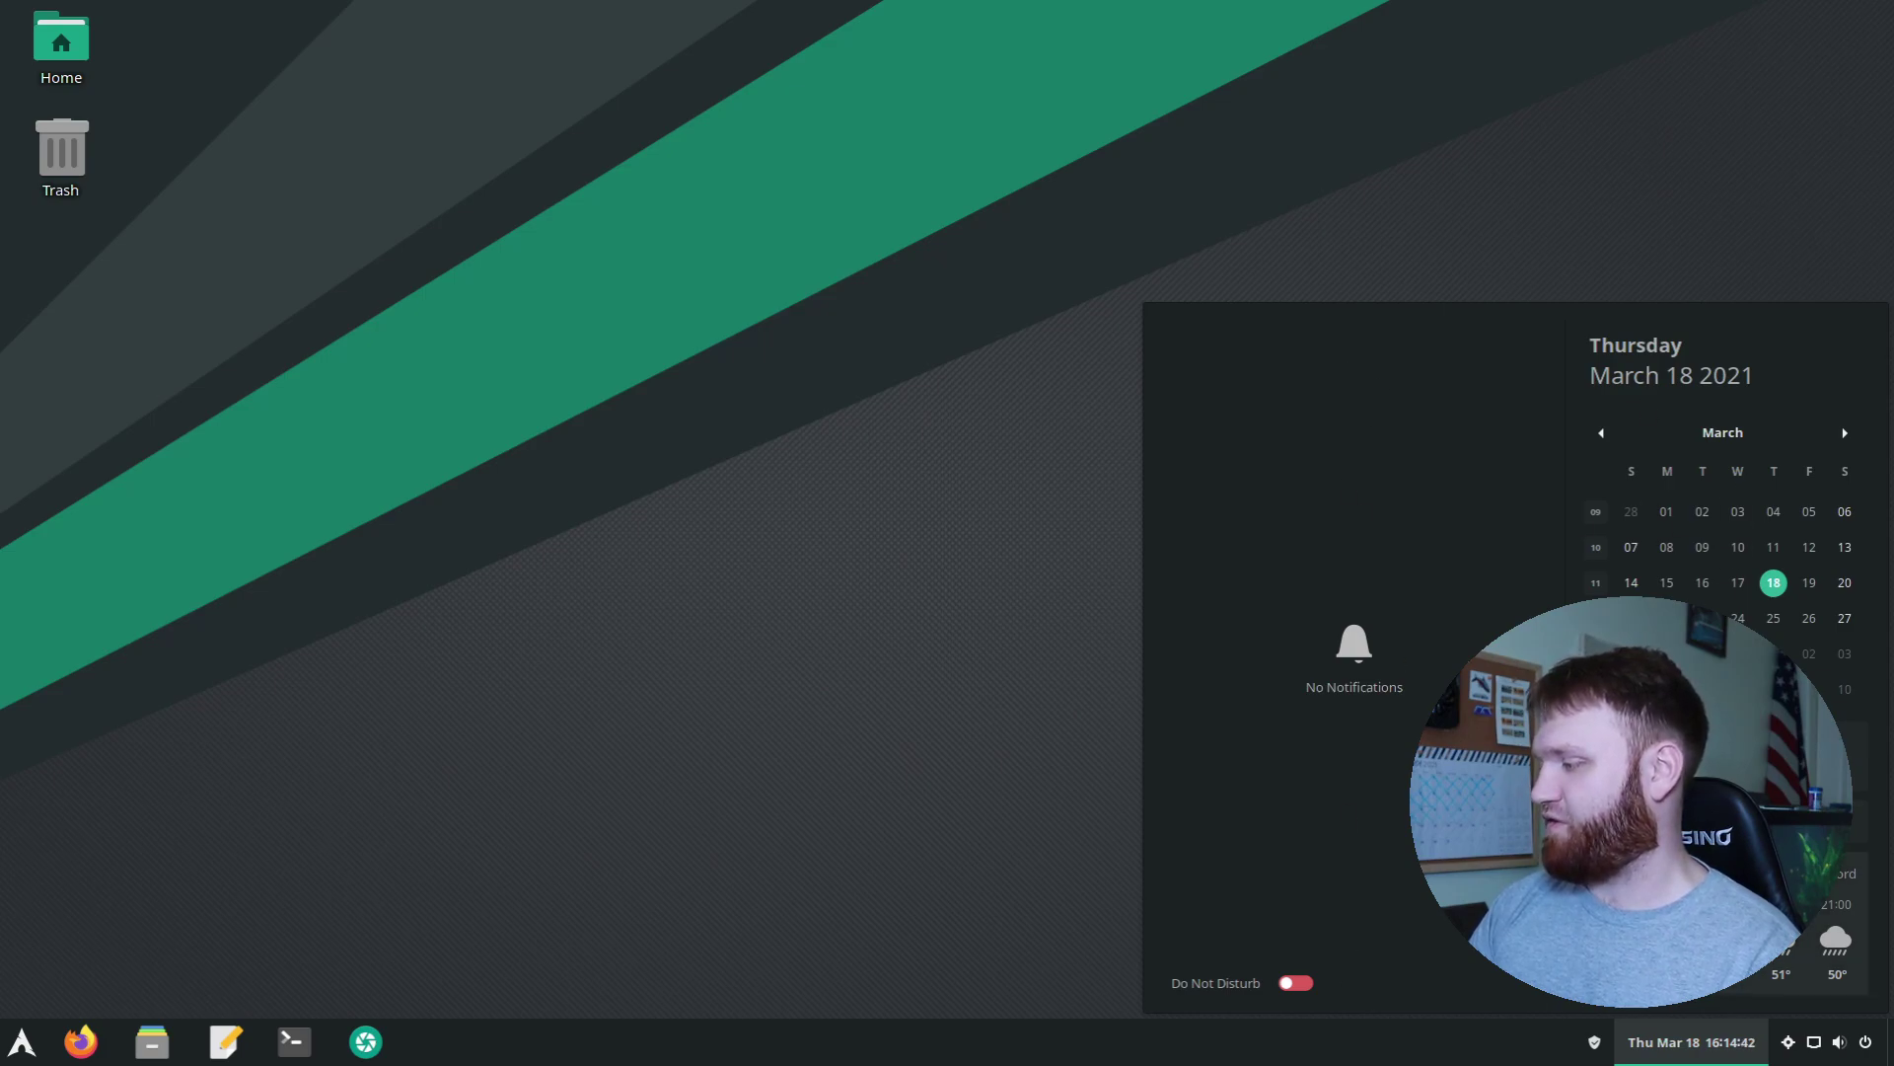
left_click(1785, 1046)
left_click(1816, 1044)
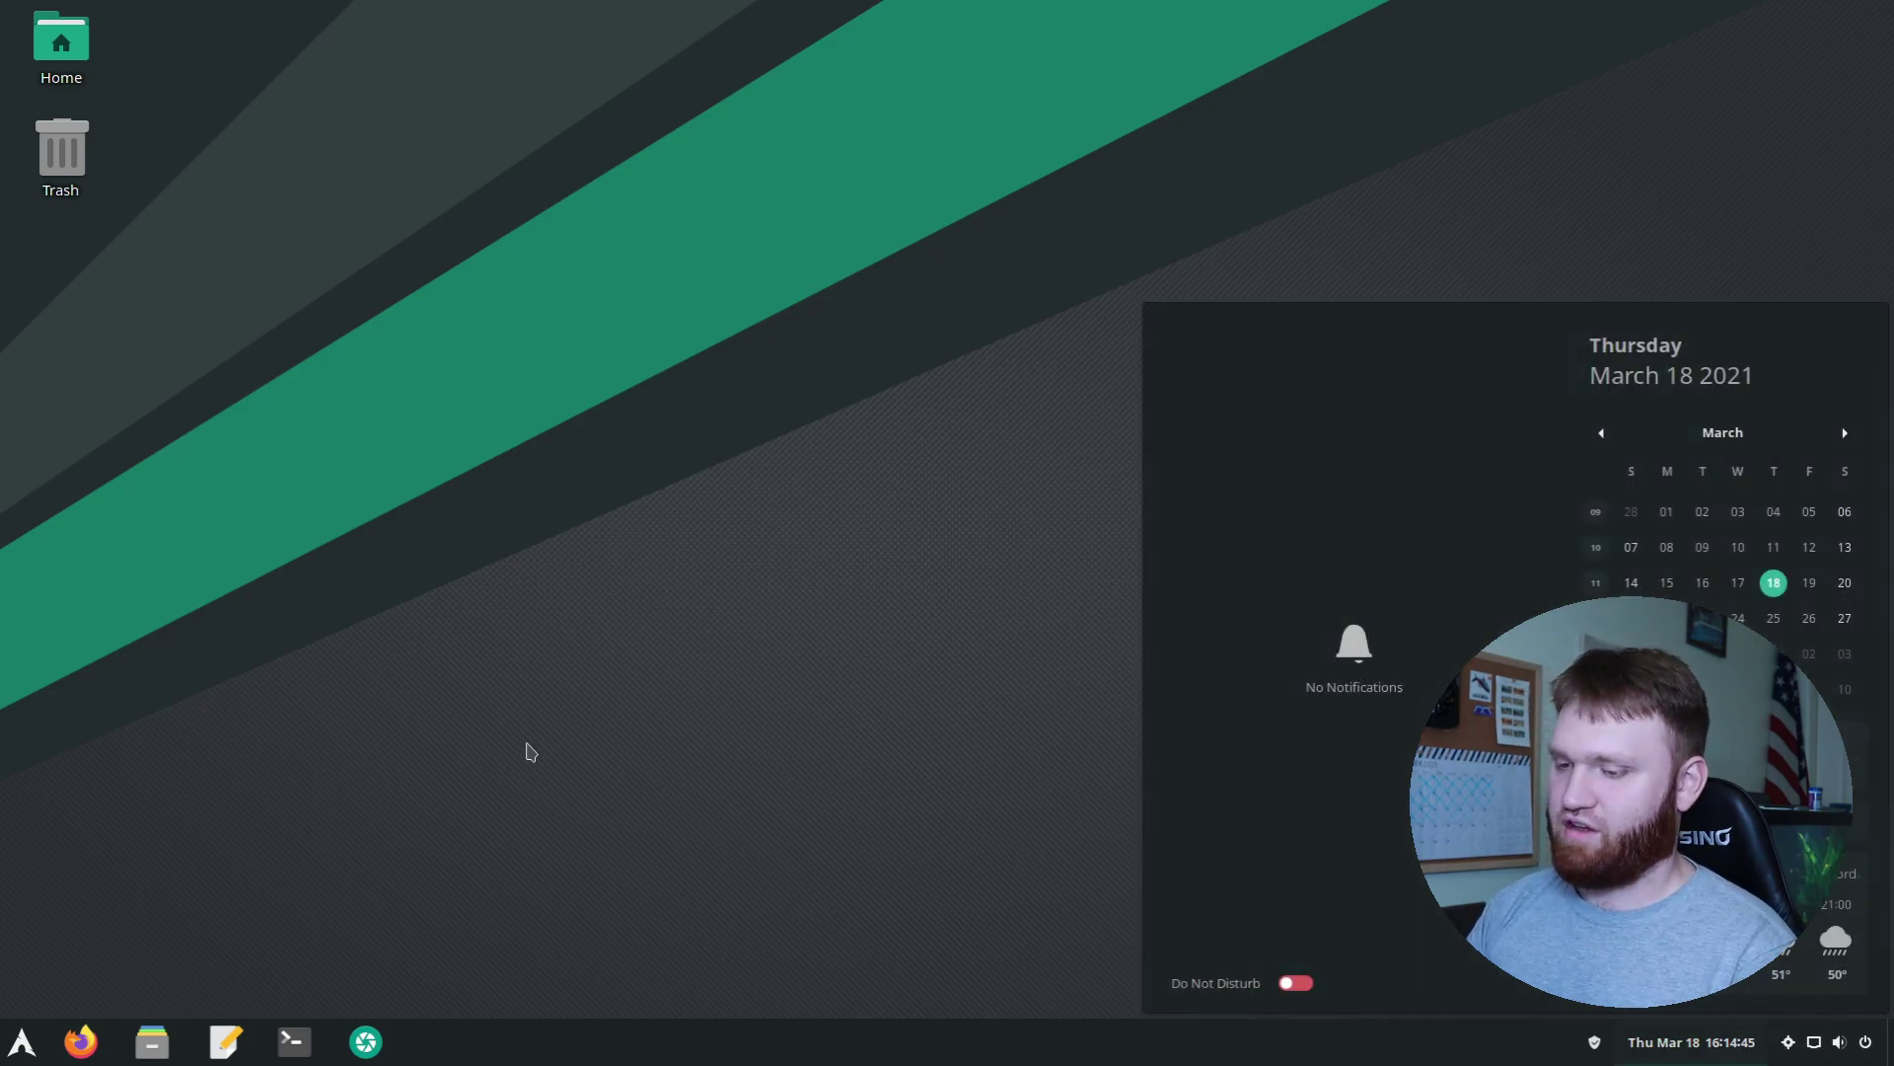
left_click(524, 753)
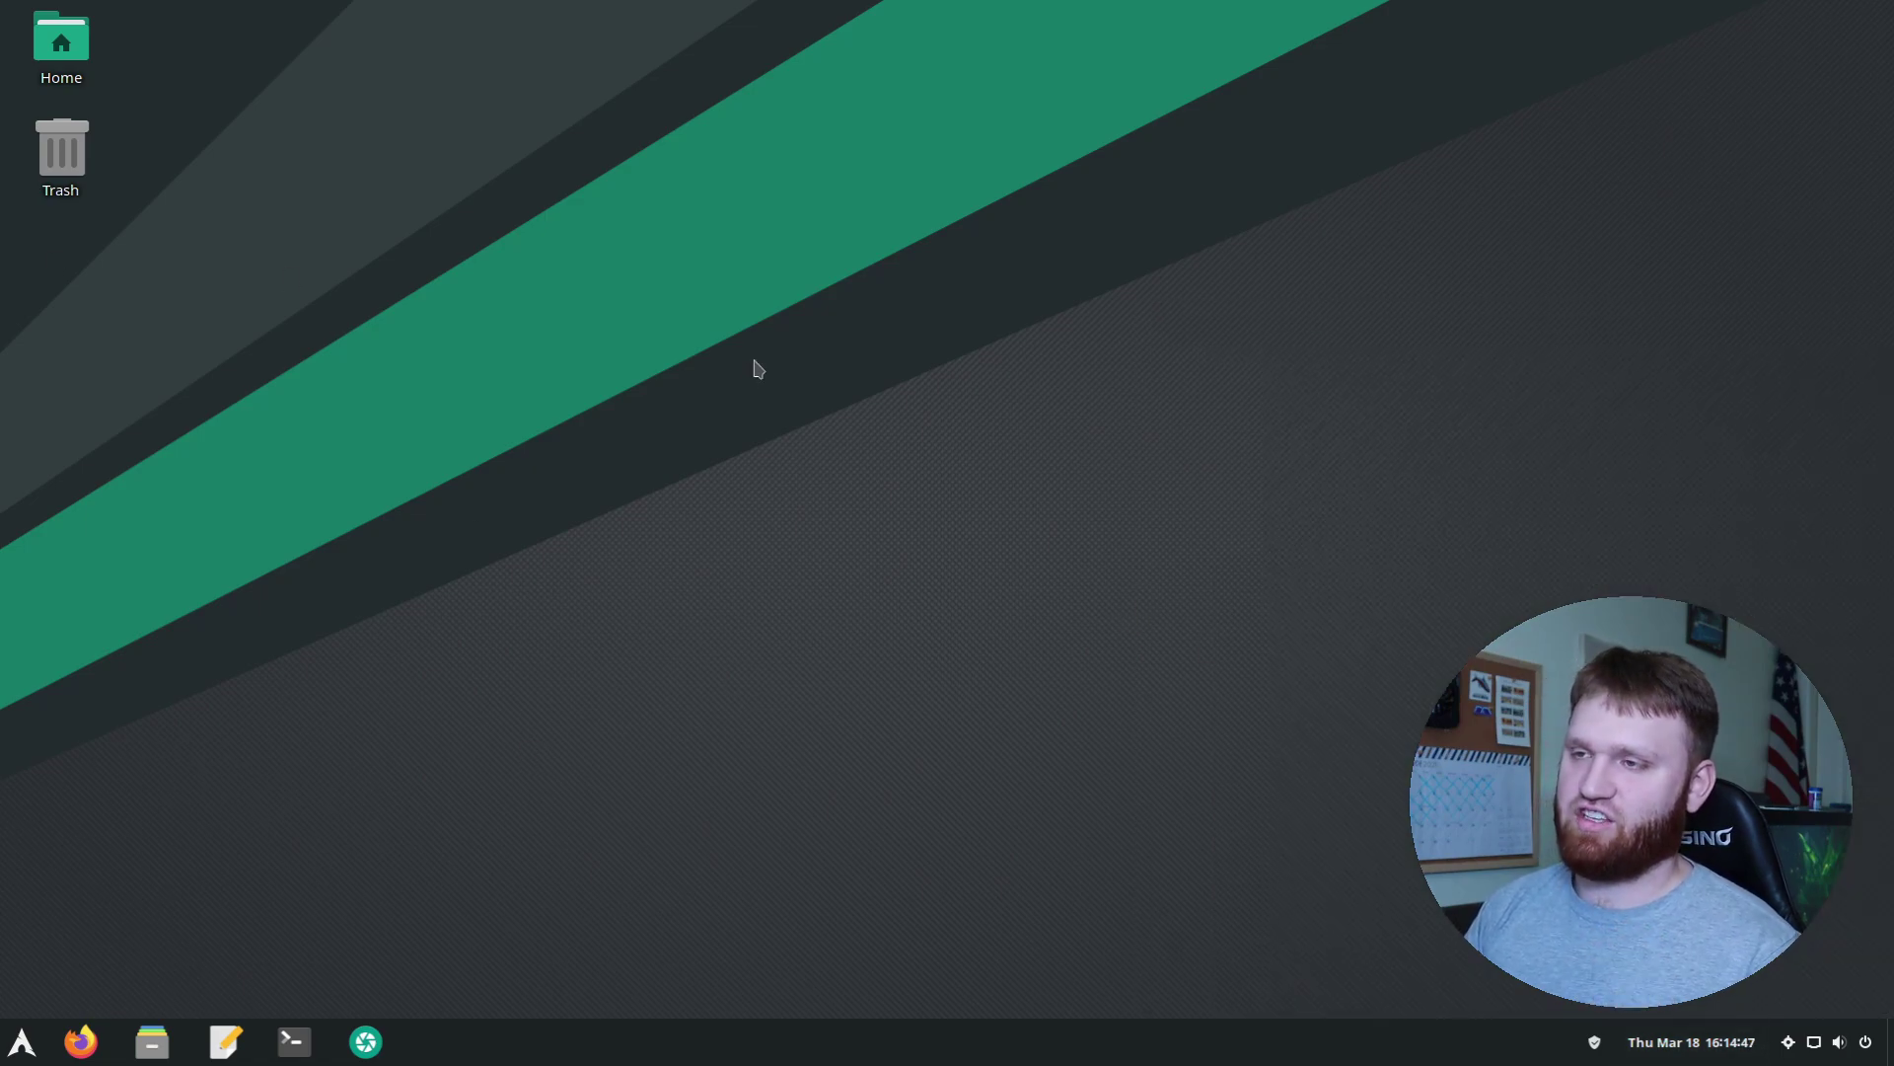